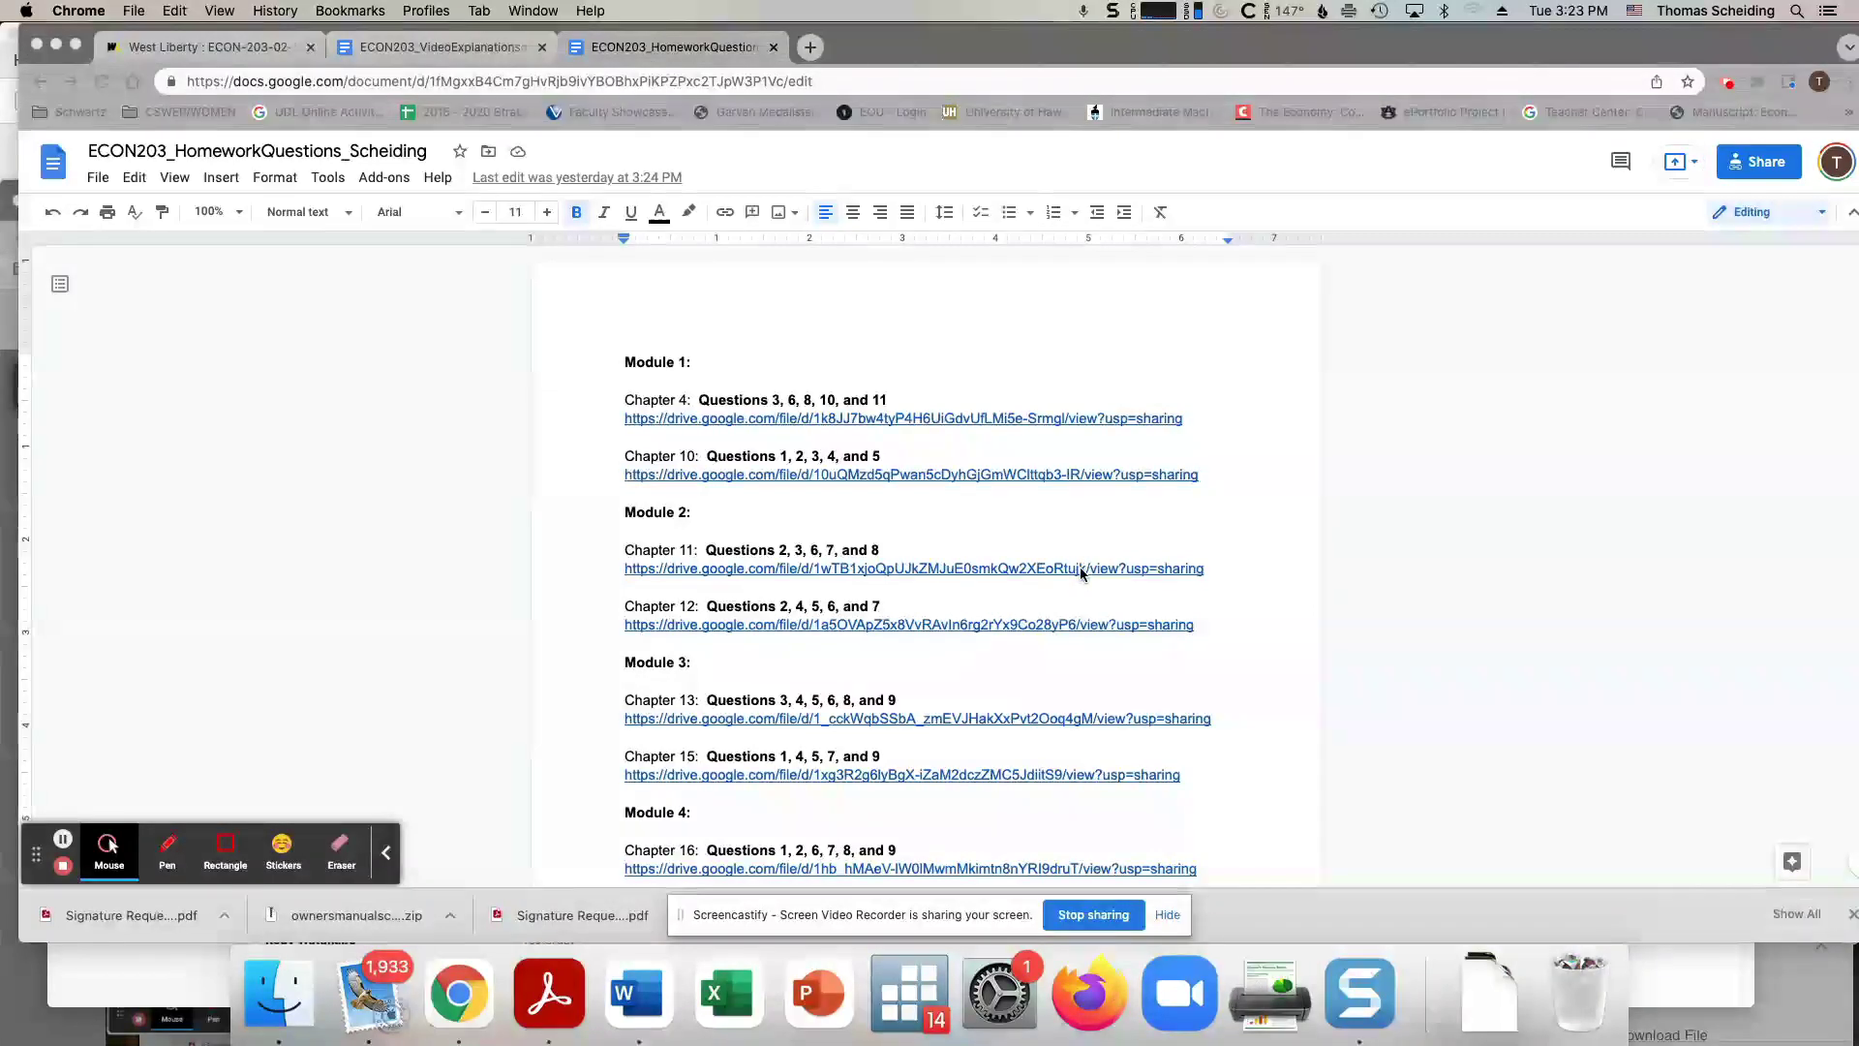
Bring the browser forward and switch to the Chapter 11 - Homework.pdf tab.
click(1234, 576)
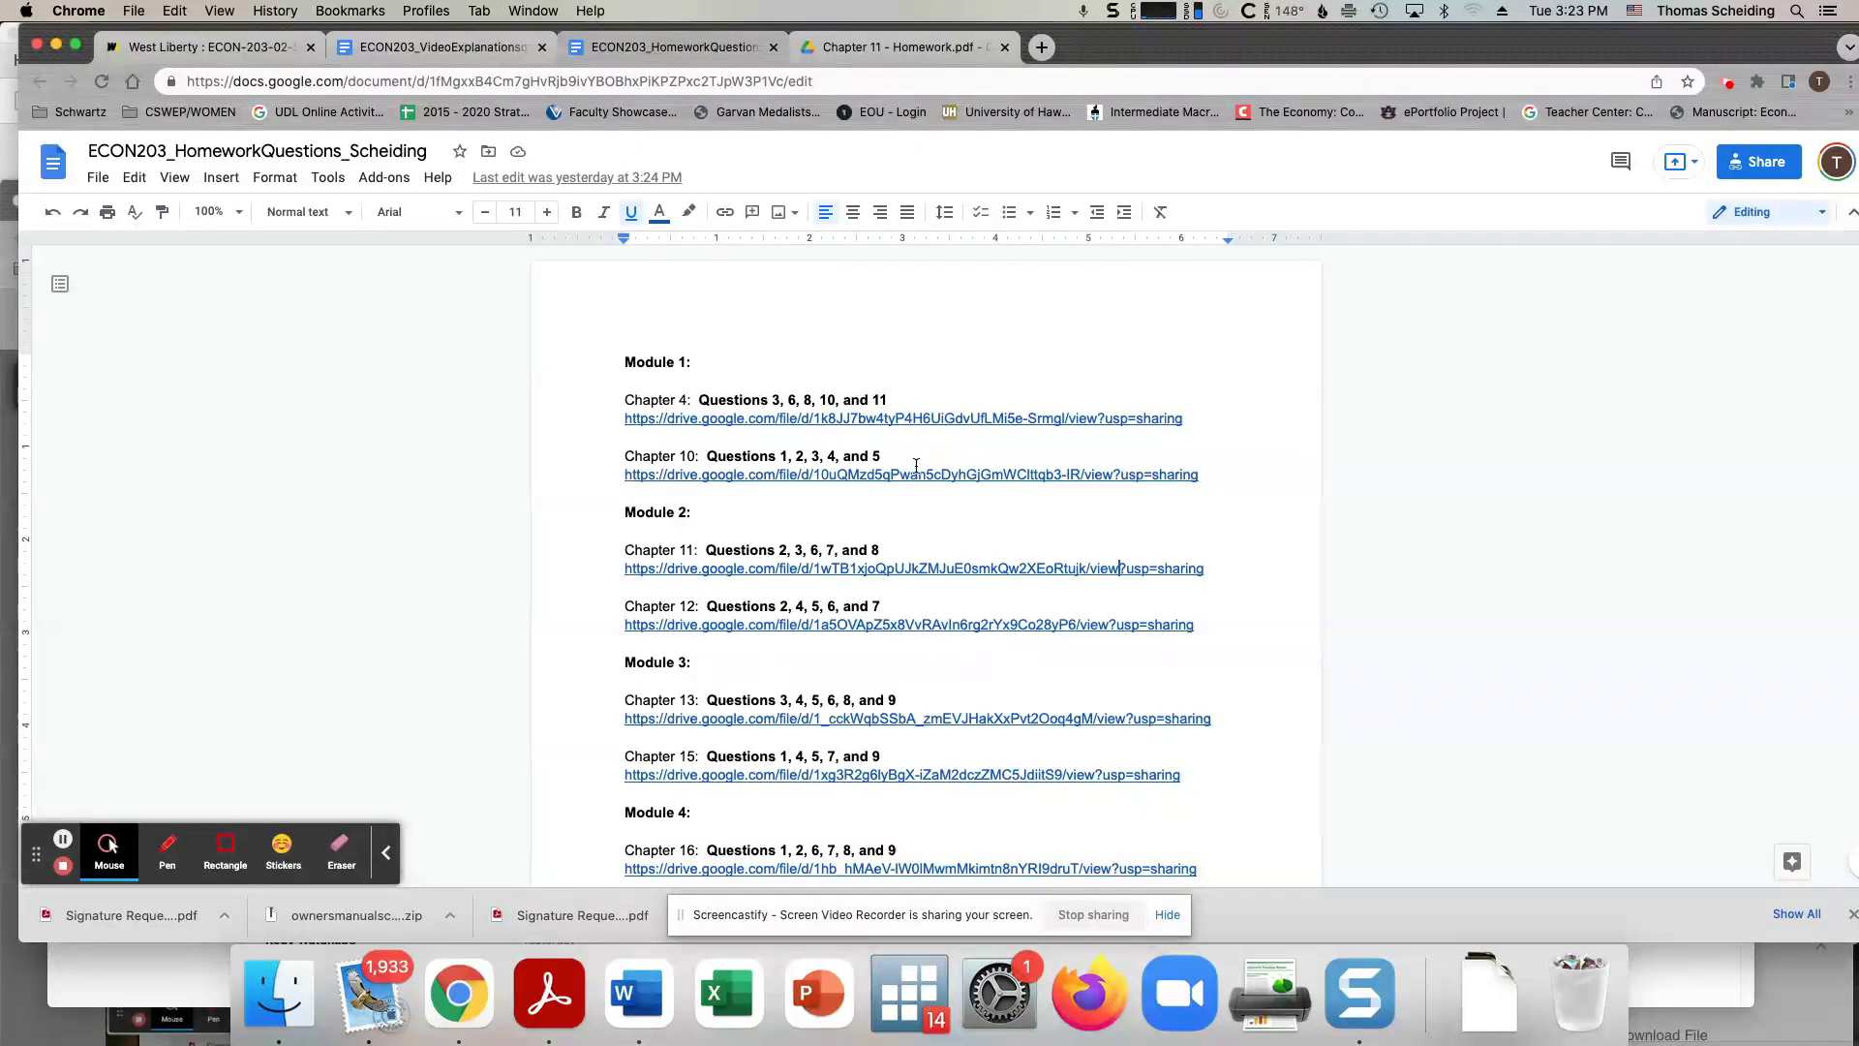
click(885, 52)
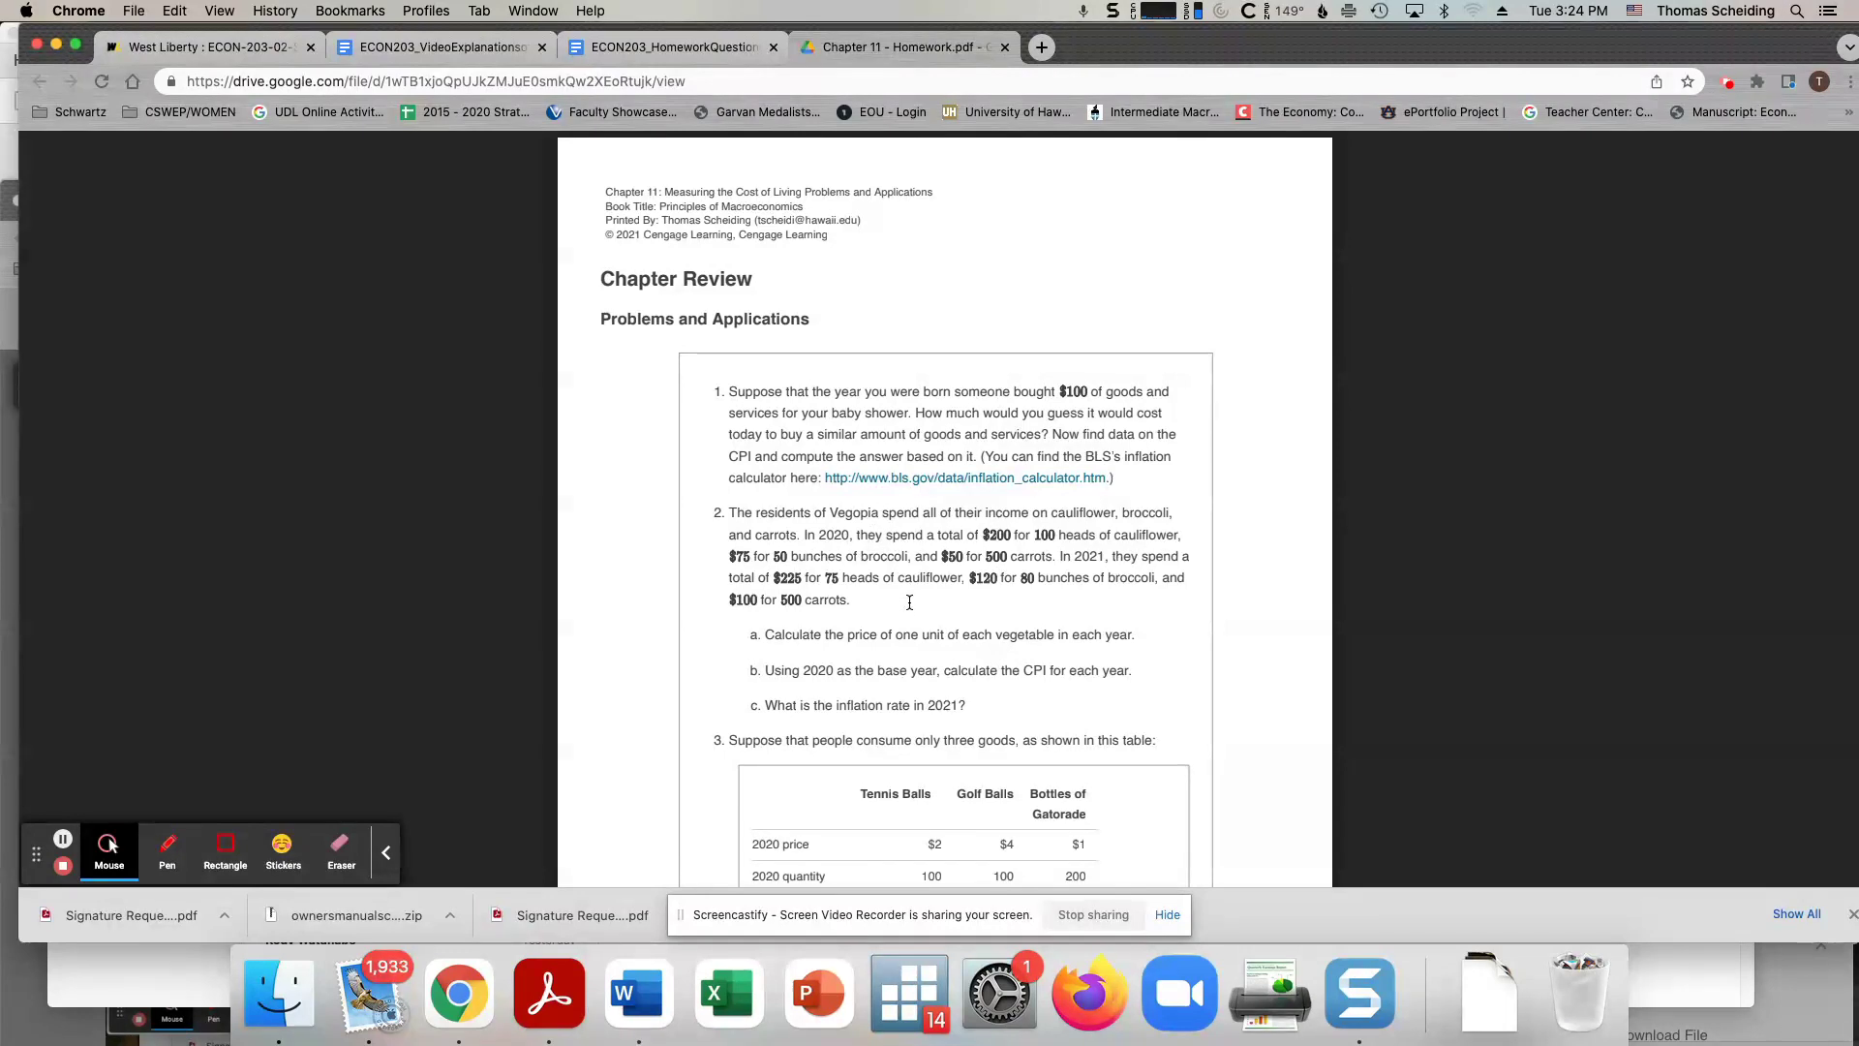
scroll(909, 602, down, 2)
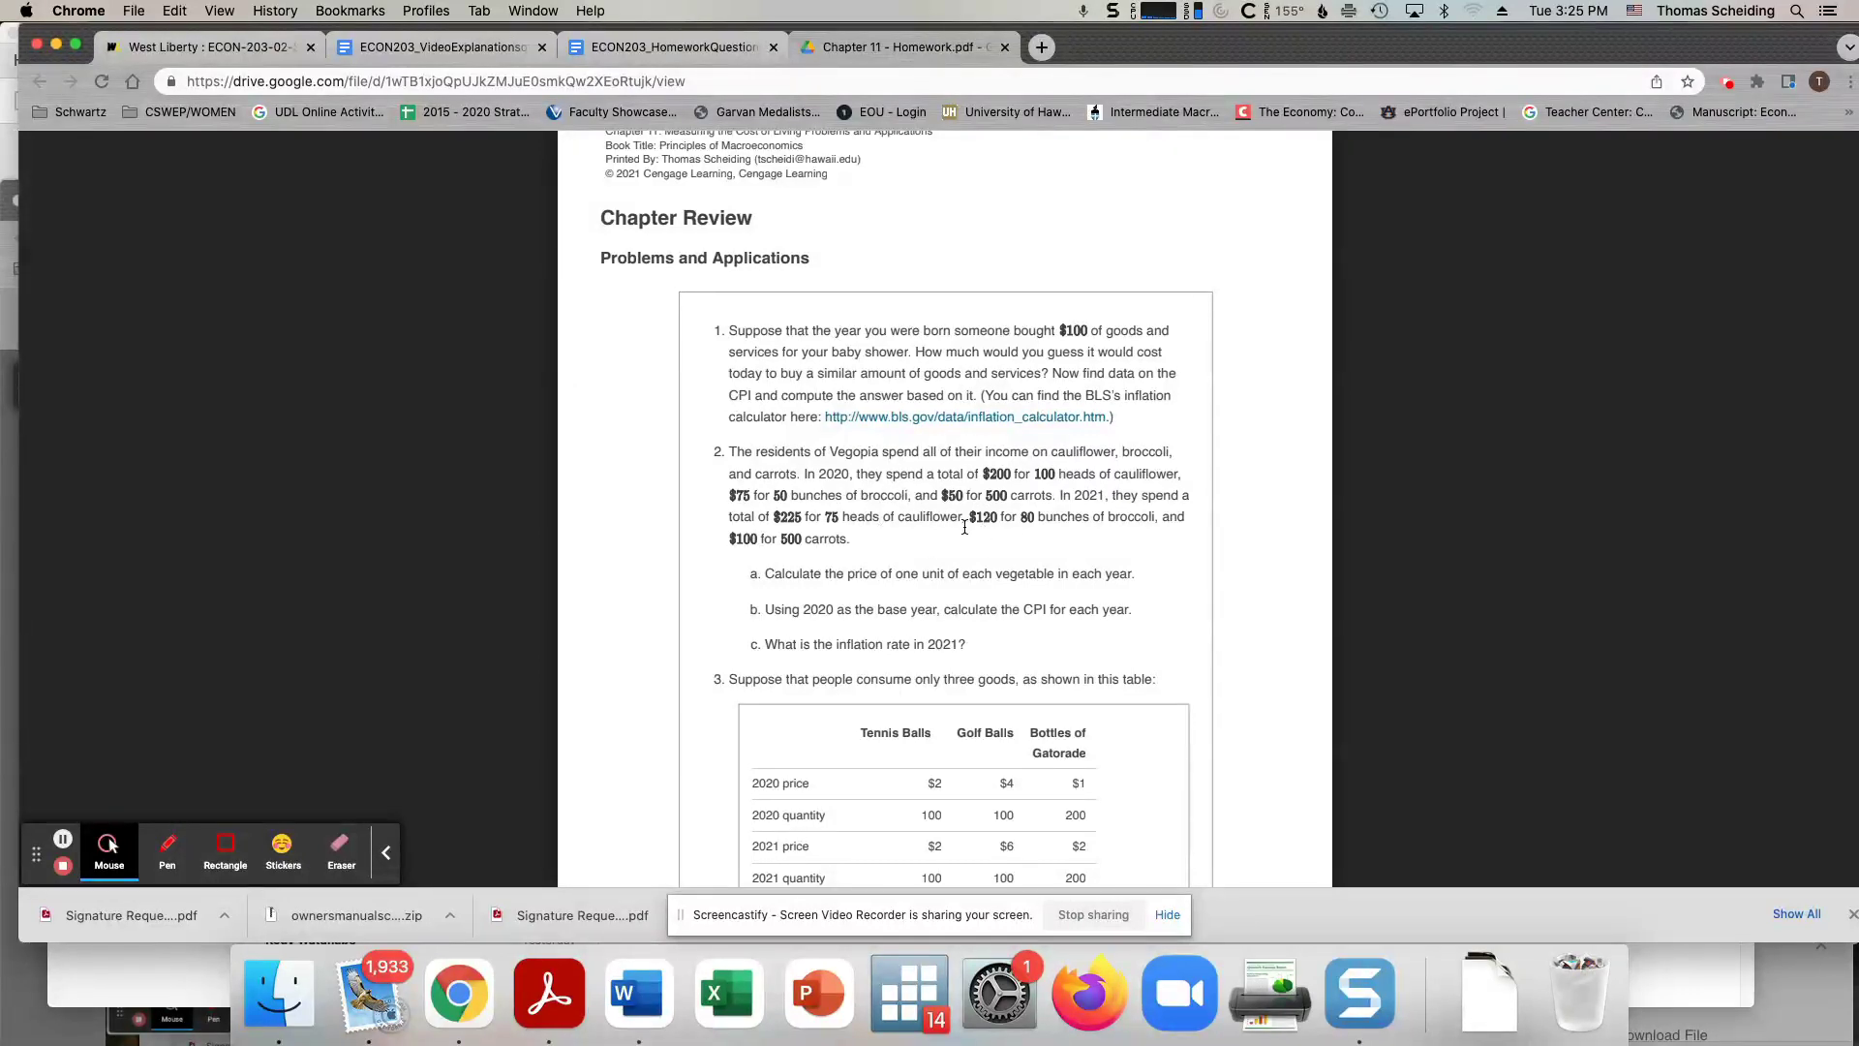
With the red pen, draw an arrow from 100 in problem 2 and write an underlined 2020 heading.
click(170, 852)
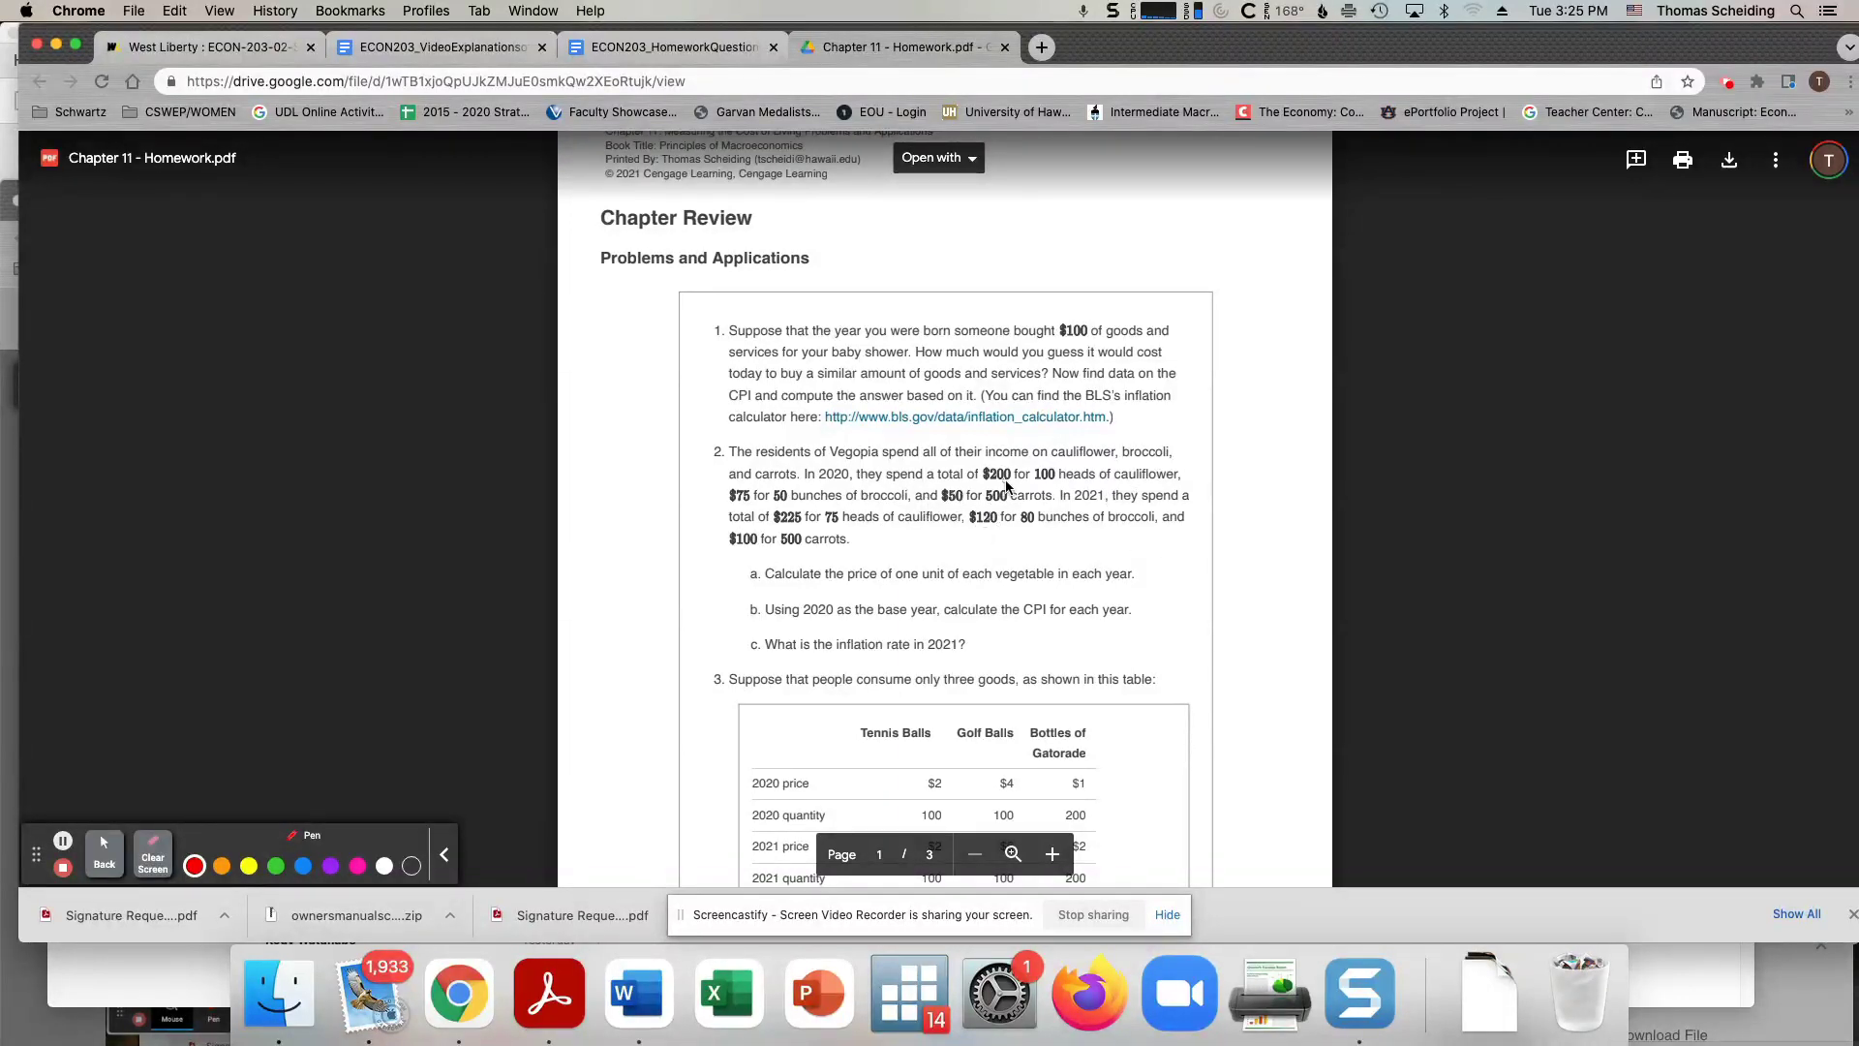
mouse_move(1036, 463)
mouse_down()
mouse_move(1386, 506)
mouse_move(1445, 539)
mouse_up()
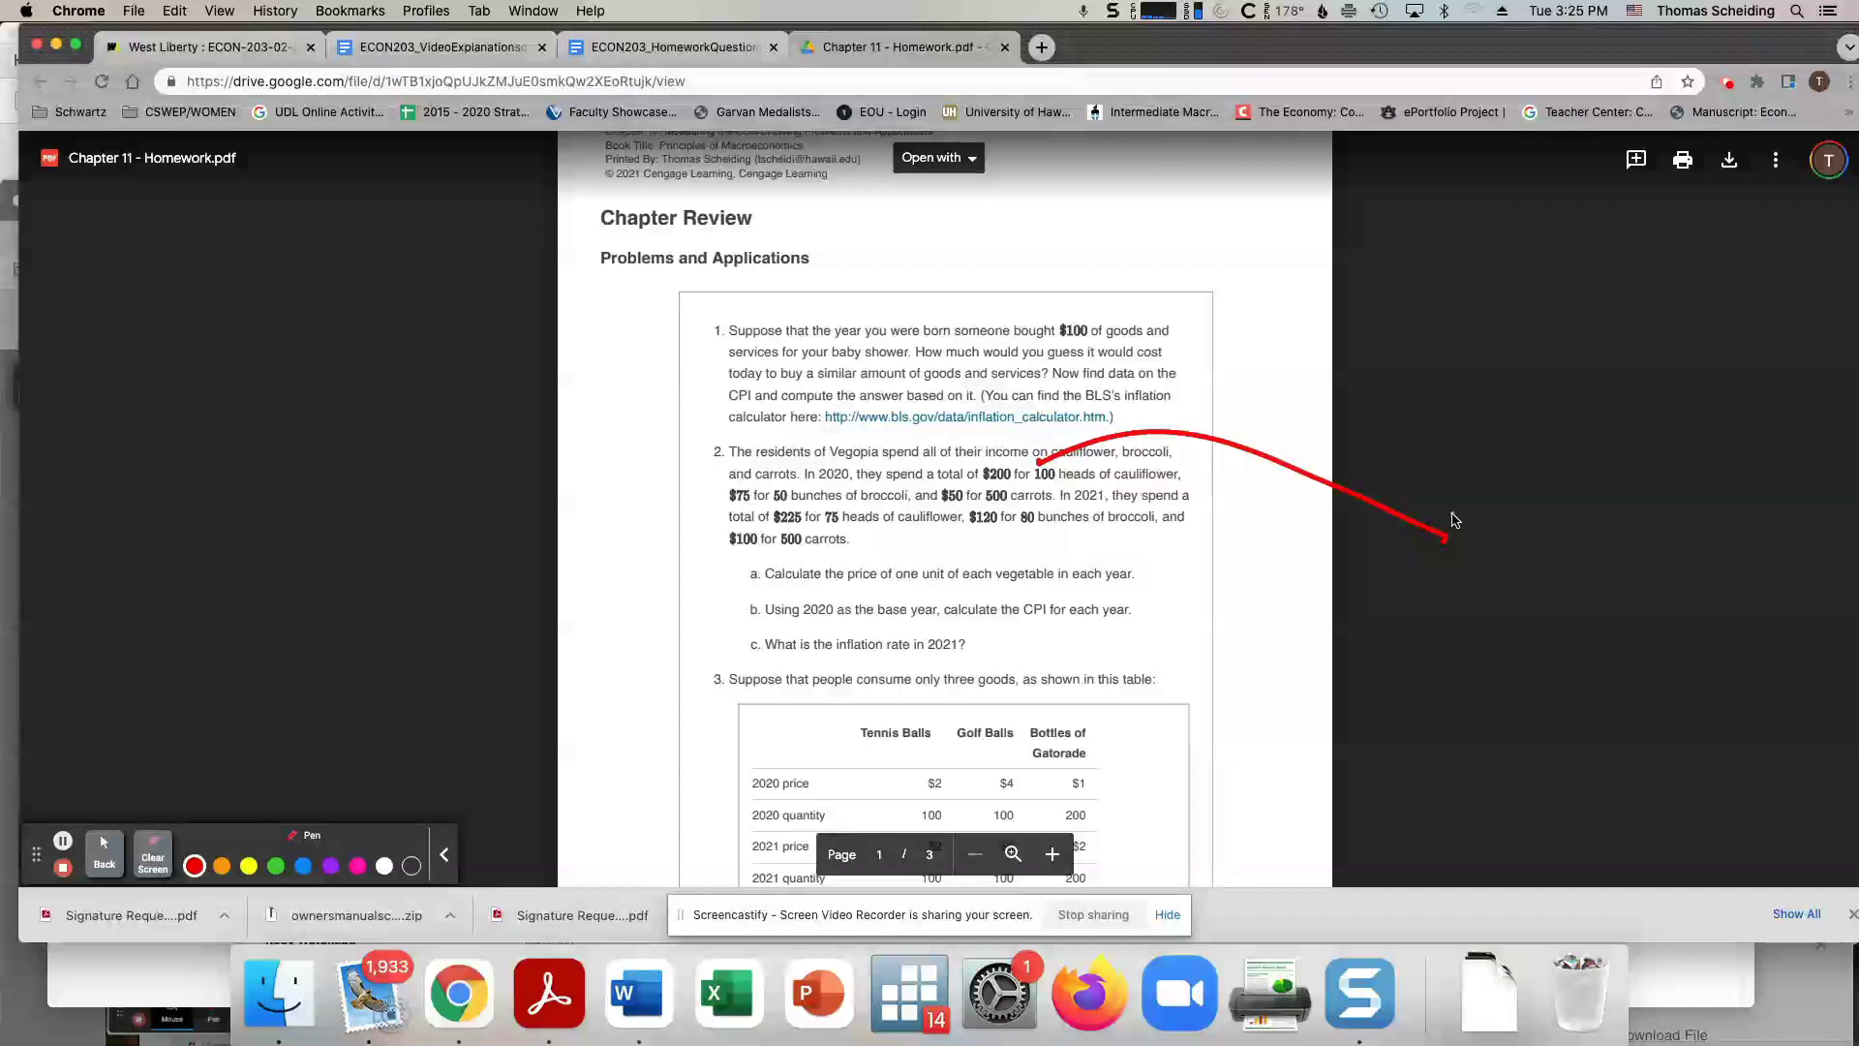
mouse_move(1469, 476)
mouse_down()
mouse_move(1474, 509)
mouse_move(1496, 499)
mouse_up()
mouse_move(1515, 457)
mouse_down()
mouse_move(1499, 484)
mouse_move(1516, 455)
mouse_move(1561, 490)
mouse_up()
click(1540, 453)
drag(1588, 442, 1578, 443)
Write 2020 prices C $2 and B $1.50 under the heading.
mouse_move(1639, 494)
mouse_down()
mouse_move(1446, 532)
mouse_move(1445, 603)
mouse_up()
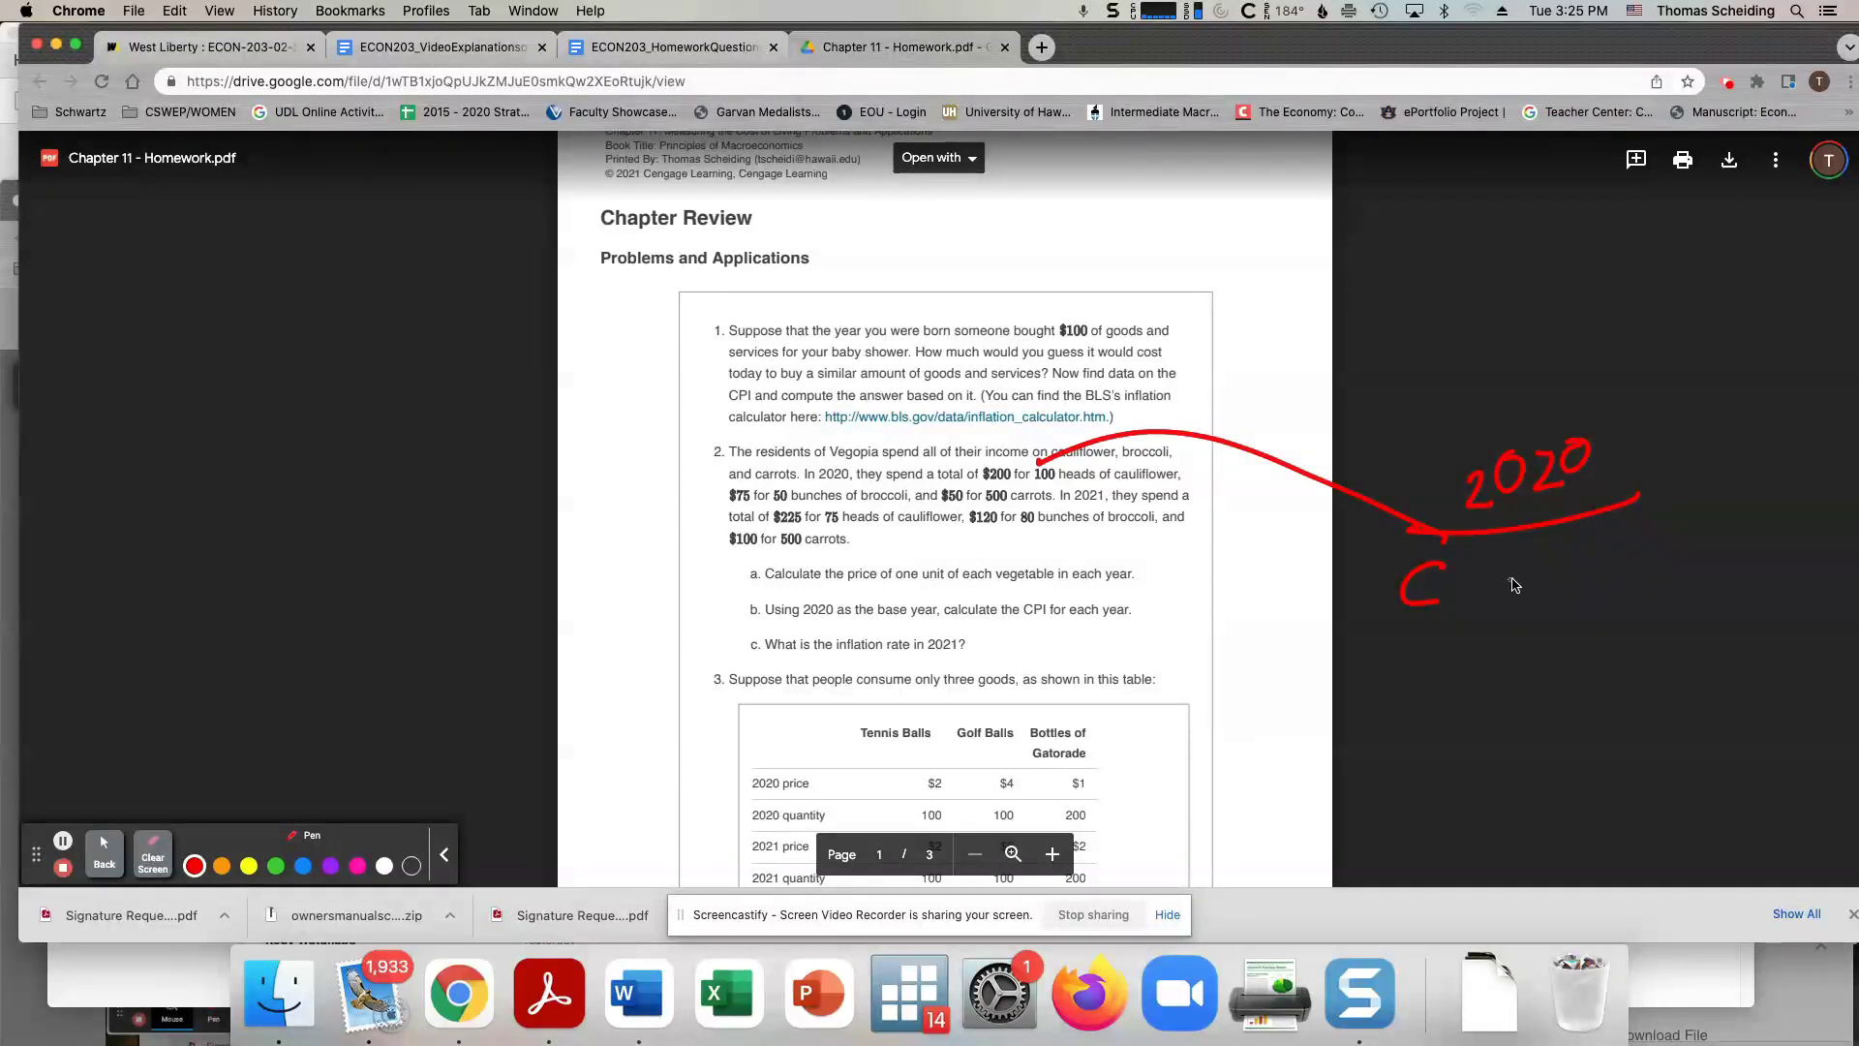
drag(1552, 550, 1579, 582)
mouse_move(1516, 545)
mouse_down()
mouse_move(1533, 563)
mouse_move(1516, 562)
mouse_up()
drag(1525, 542, 1529, 568)
drag(1419, 621, 1412, 670)
mouse_move(1417, 620)
mouse_down()
mouse_move(1448, 644)
mouse_move(1415, 673)
mouse_up()
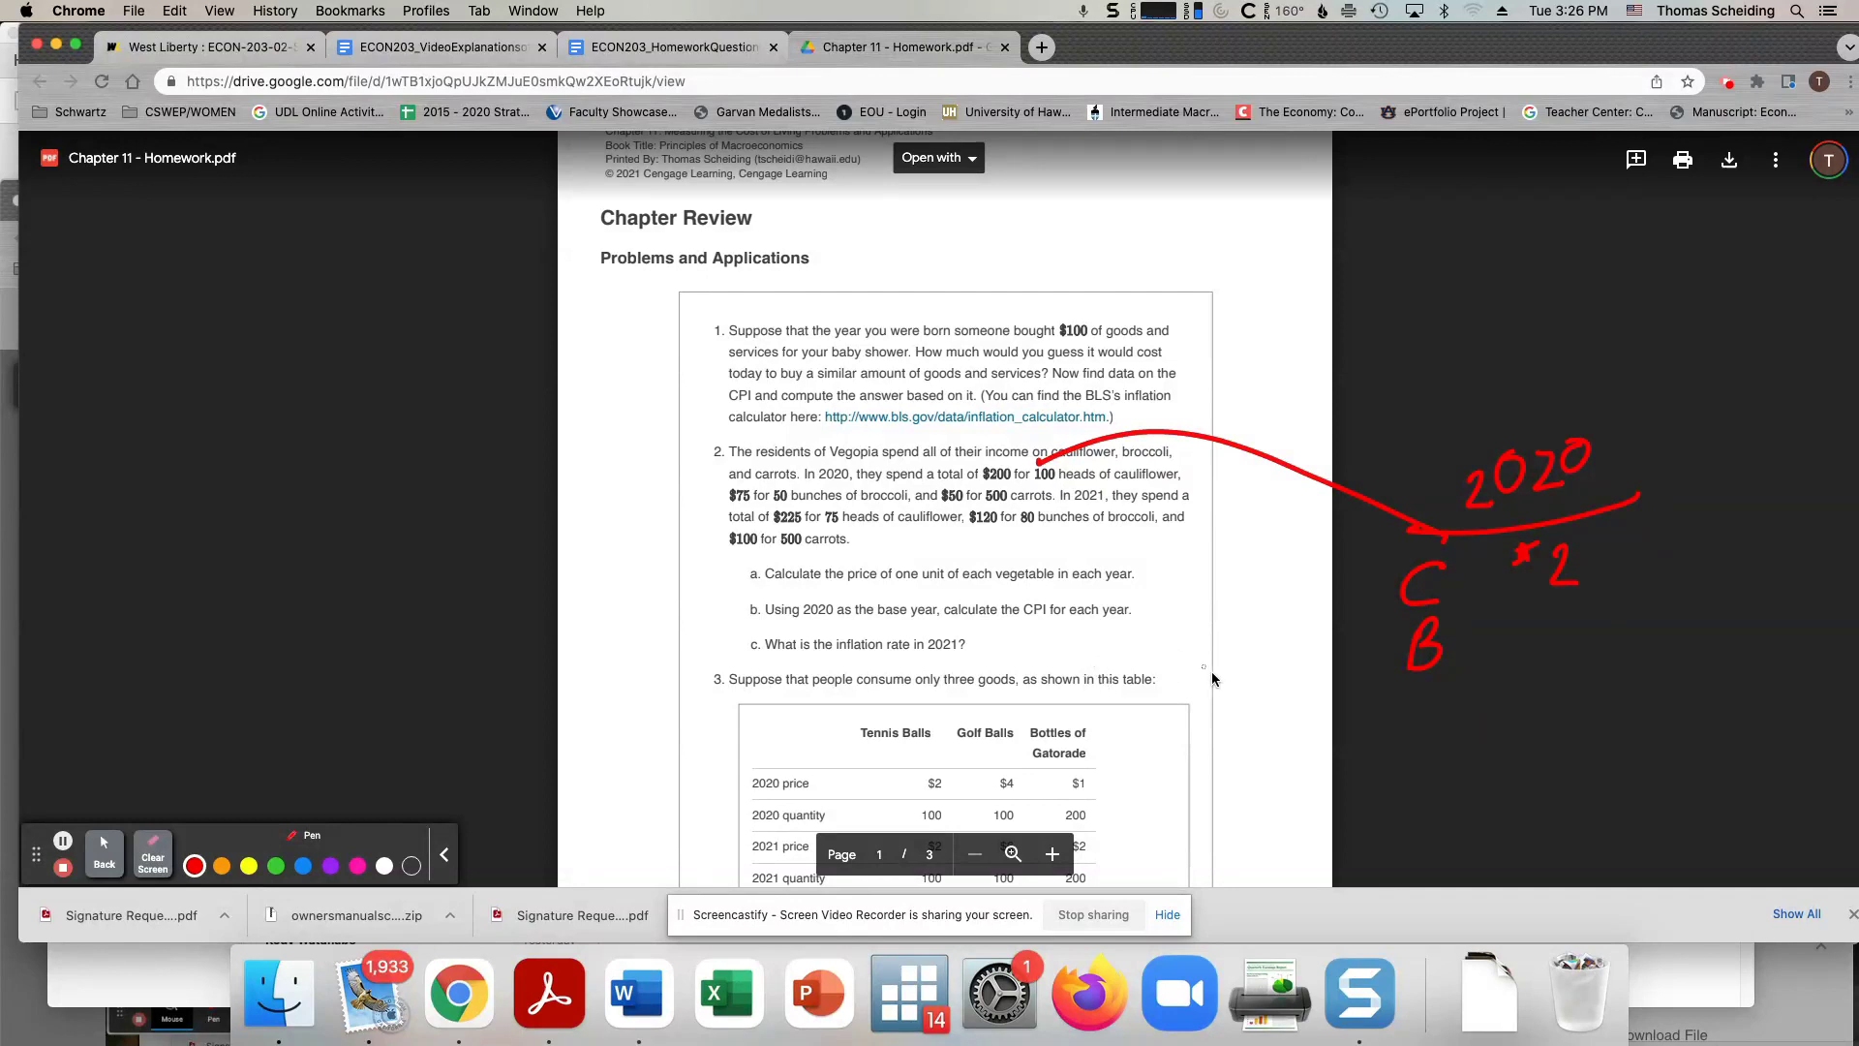
mouse_move(1521, 623)
mouse_down()
mouse_move(1510, 664)
mouse_move(1543, 662)
mouse_move(1567, 627)
mouse_move(1492, 641)
mouse_up()
click(1529, 663)
Add carrots' 2020 price Ca .1 and write a 2021 column heading.
mouse_move(1423, 716)
mouse_down()
mouse_move(1421, 749)
mouse_move(1449, 747)
mouse_up()
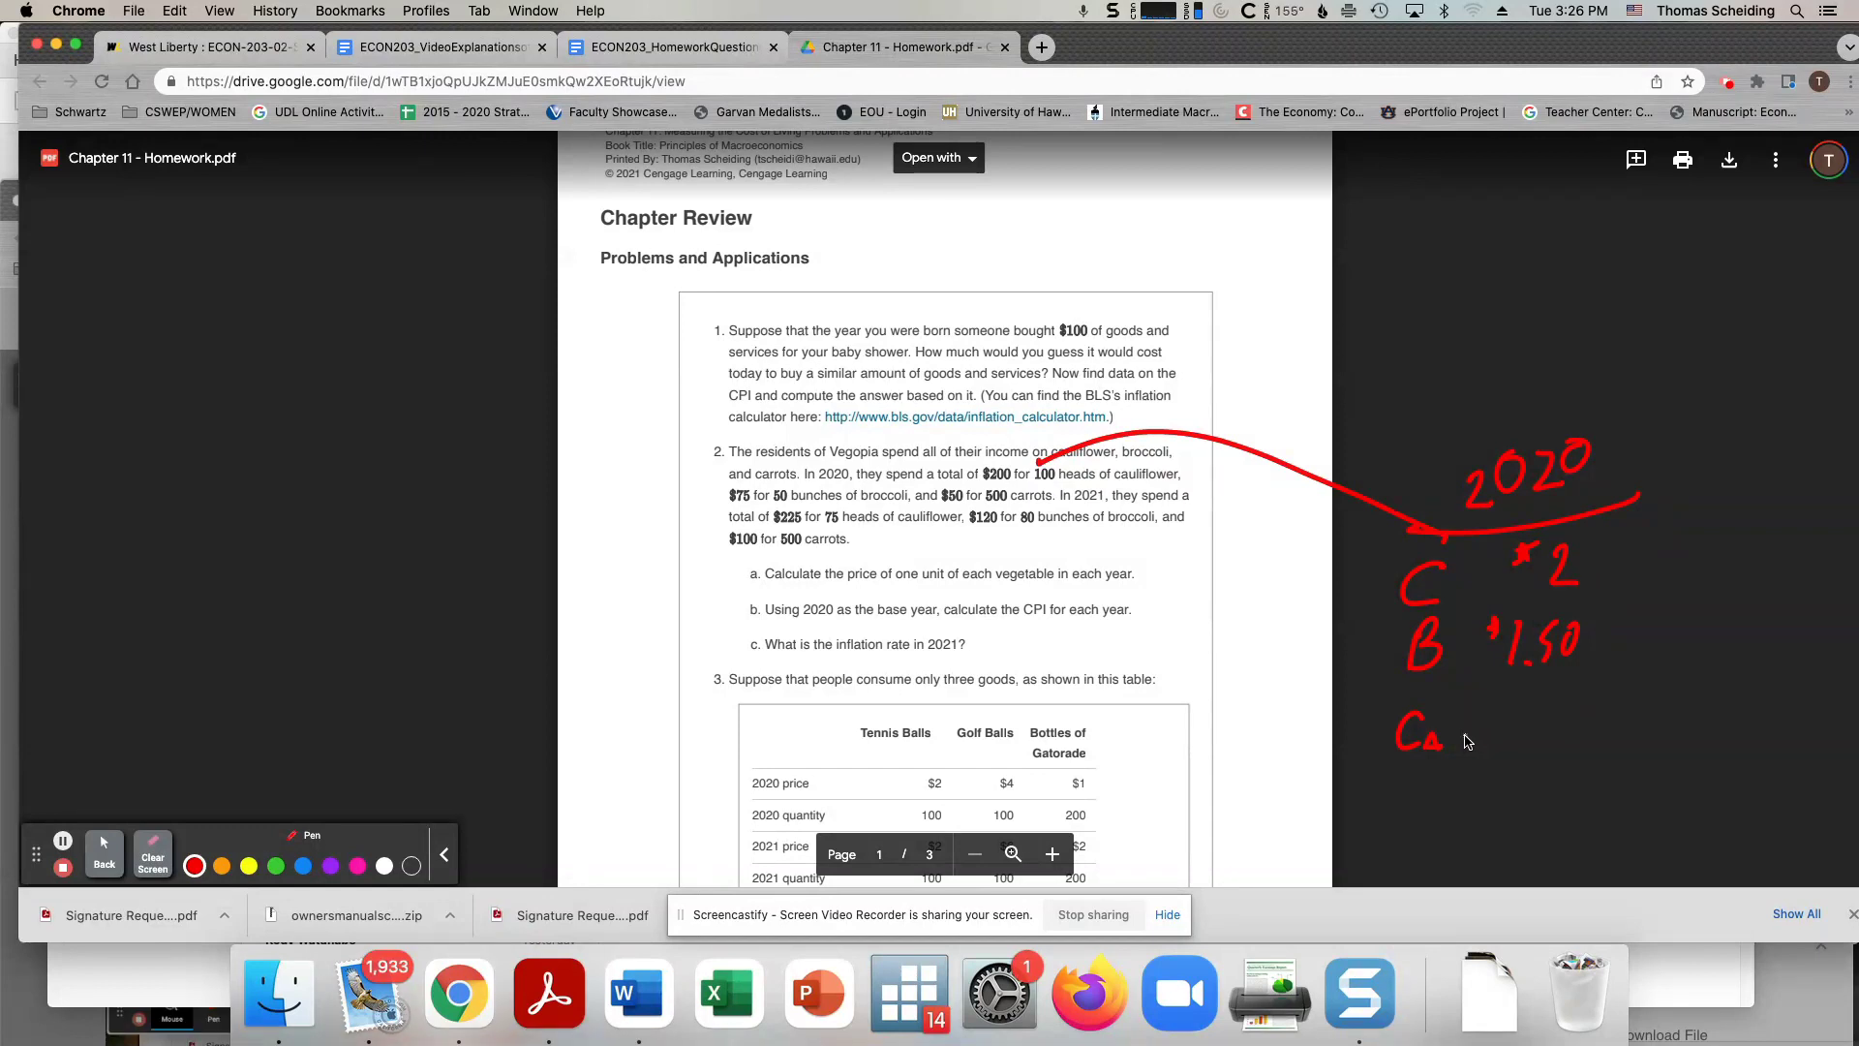
click(1526, 739)
drag(1551, 707, 1546, 742)
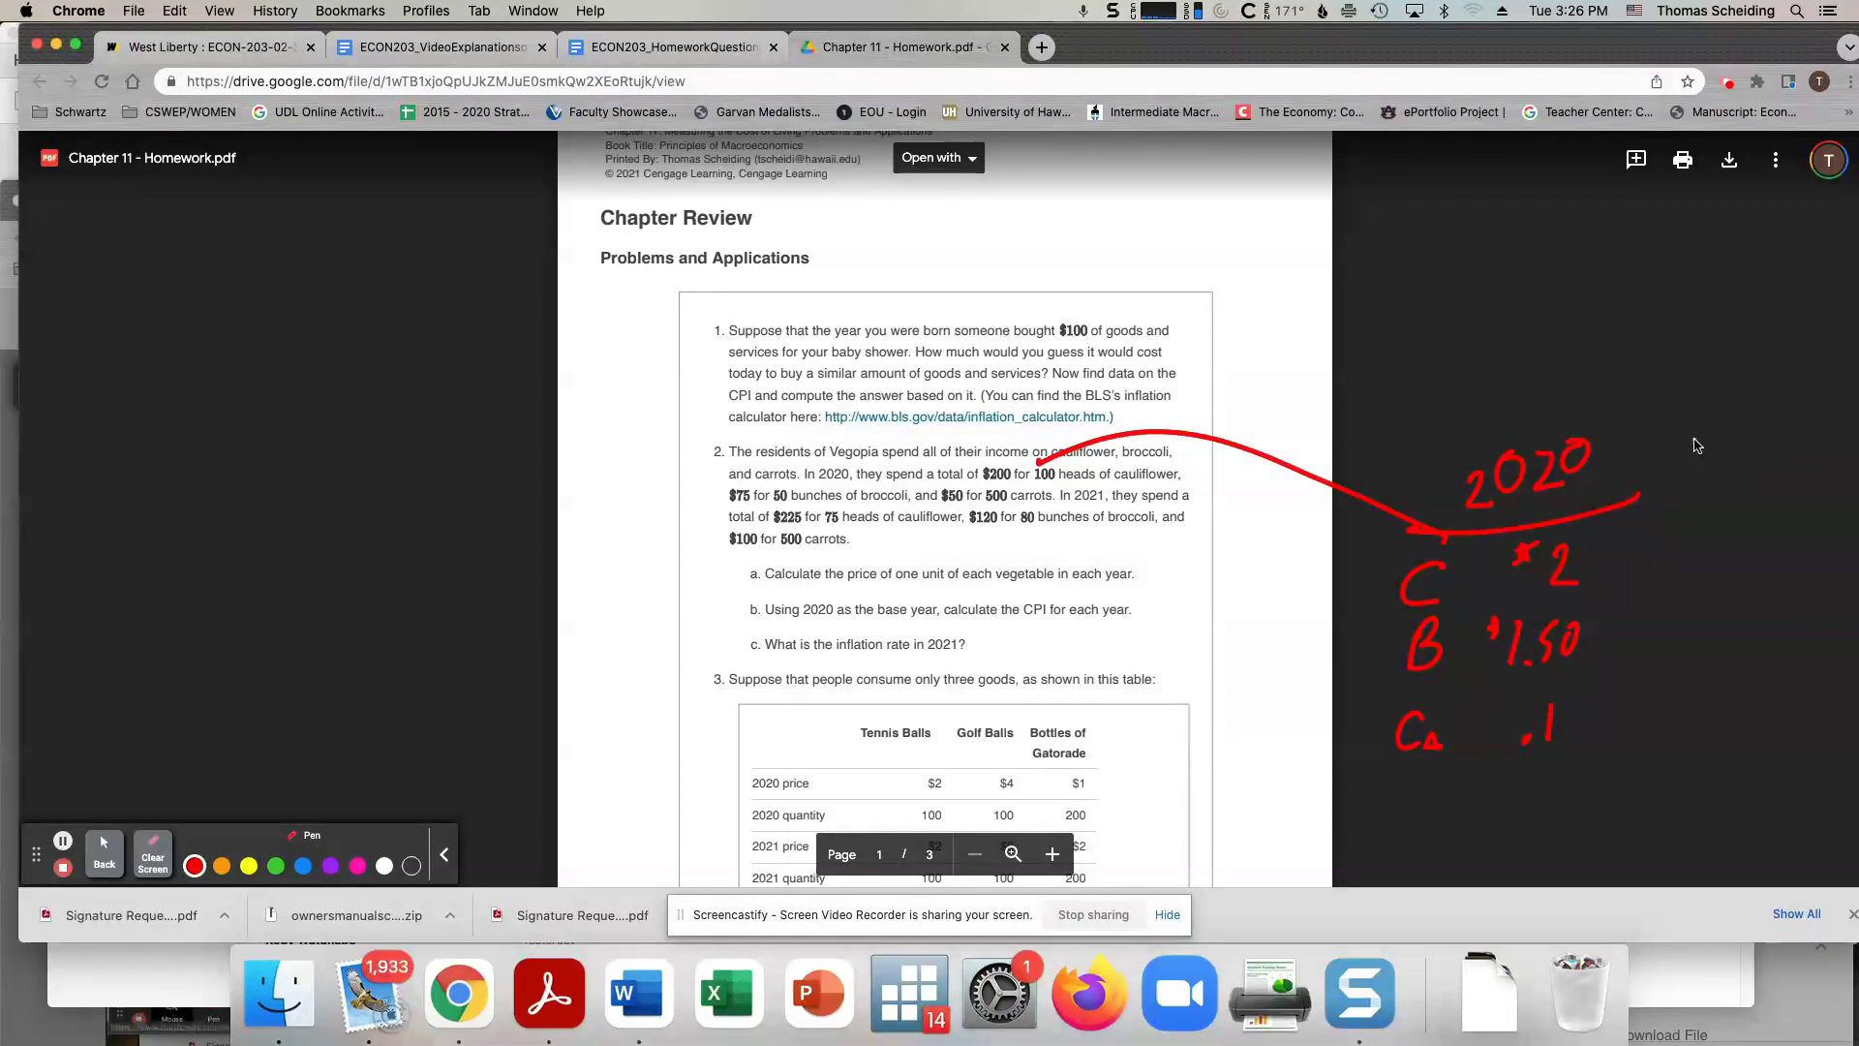
mouse_move(1697, 433)
mouse_down()
mouse_move(1723, 469)
mouse_move(1737, 432)
mouse_move(1799, 462)
mouse_move(1705, 491)
mouse_up()
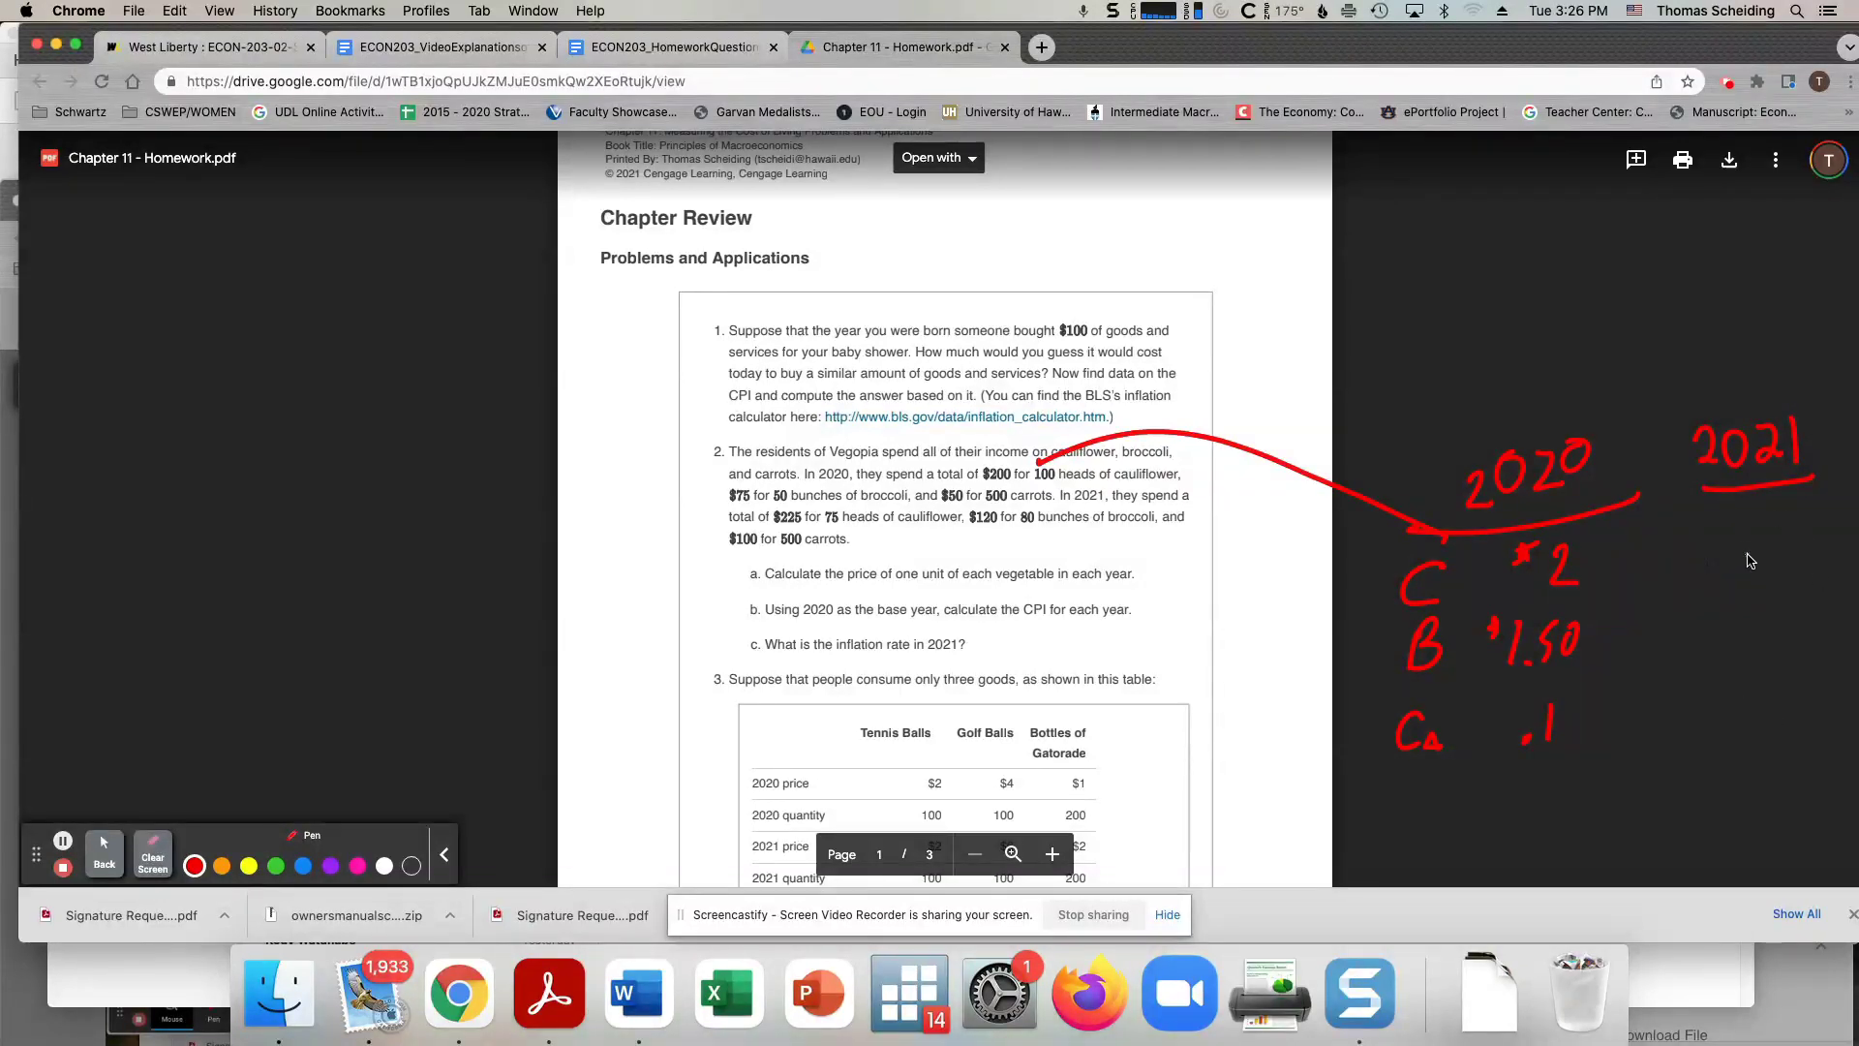
Write 2021 prices 3 (cauliflower), 1.5 (broccoli) and .2 (carrots) under the 2021 heading.
mouse_move(1733, 536)
mouse_down()
mouse_move(1748, 549)
mouse_move(1733, 569)
mouse_up()
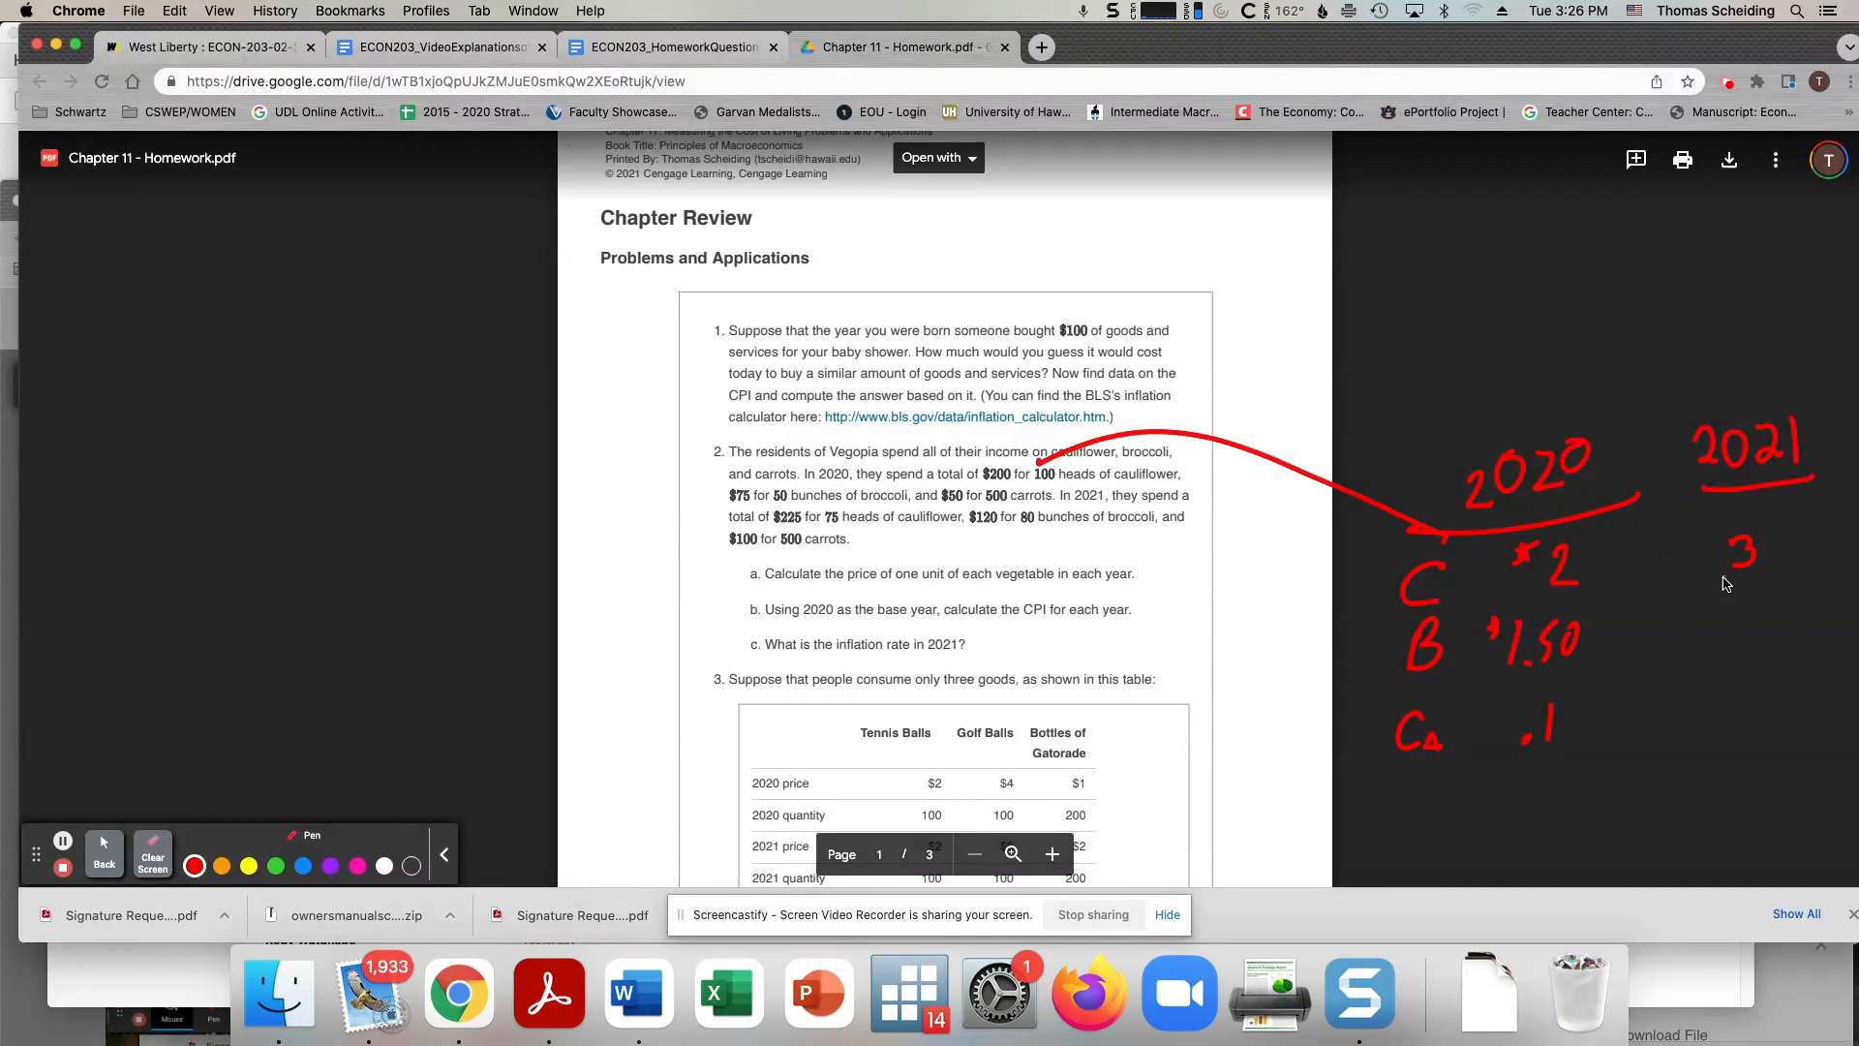
drag(1728, 610, 1755, 639)
click(1743, 634)
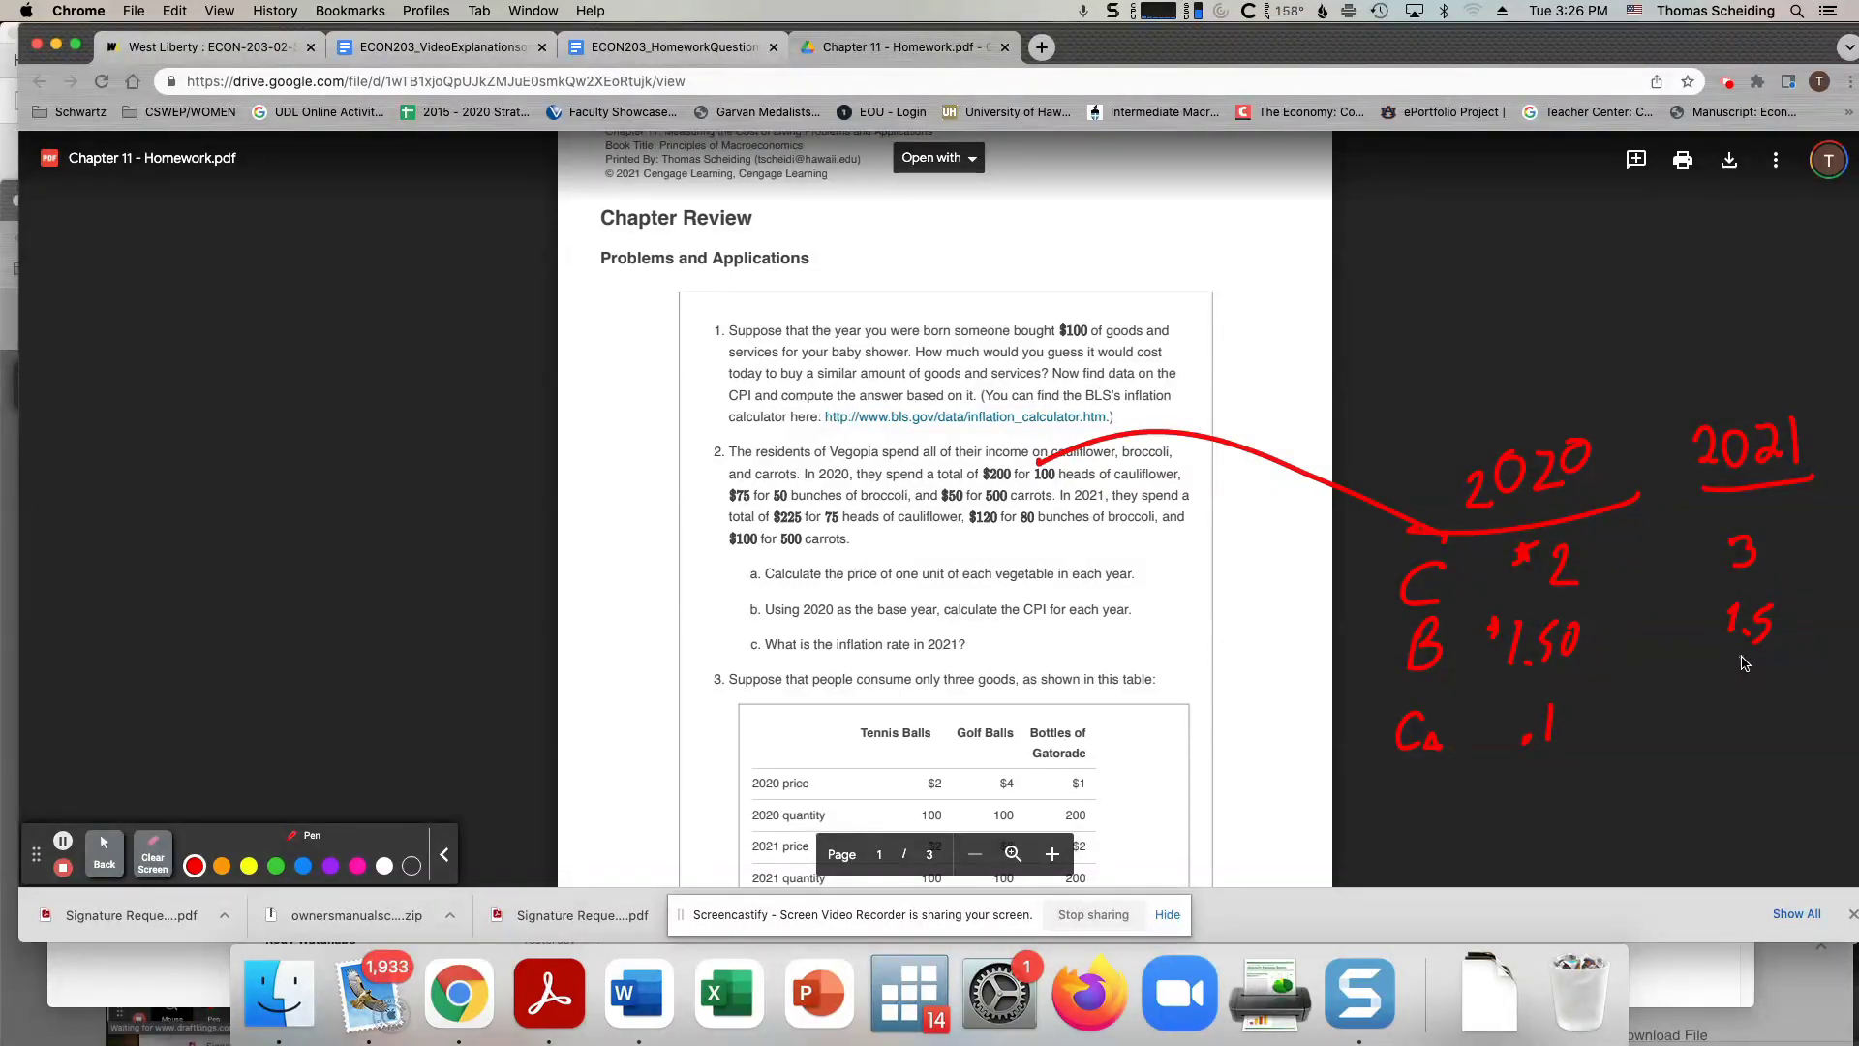
click(1736, 732)
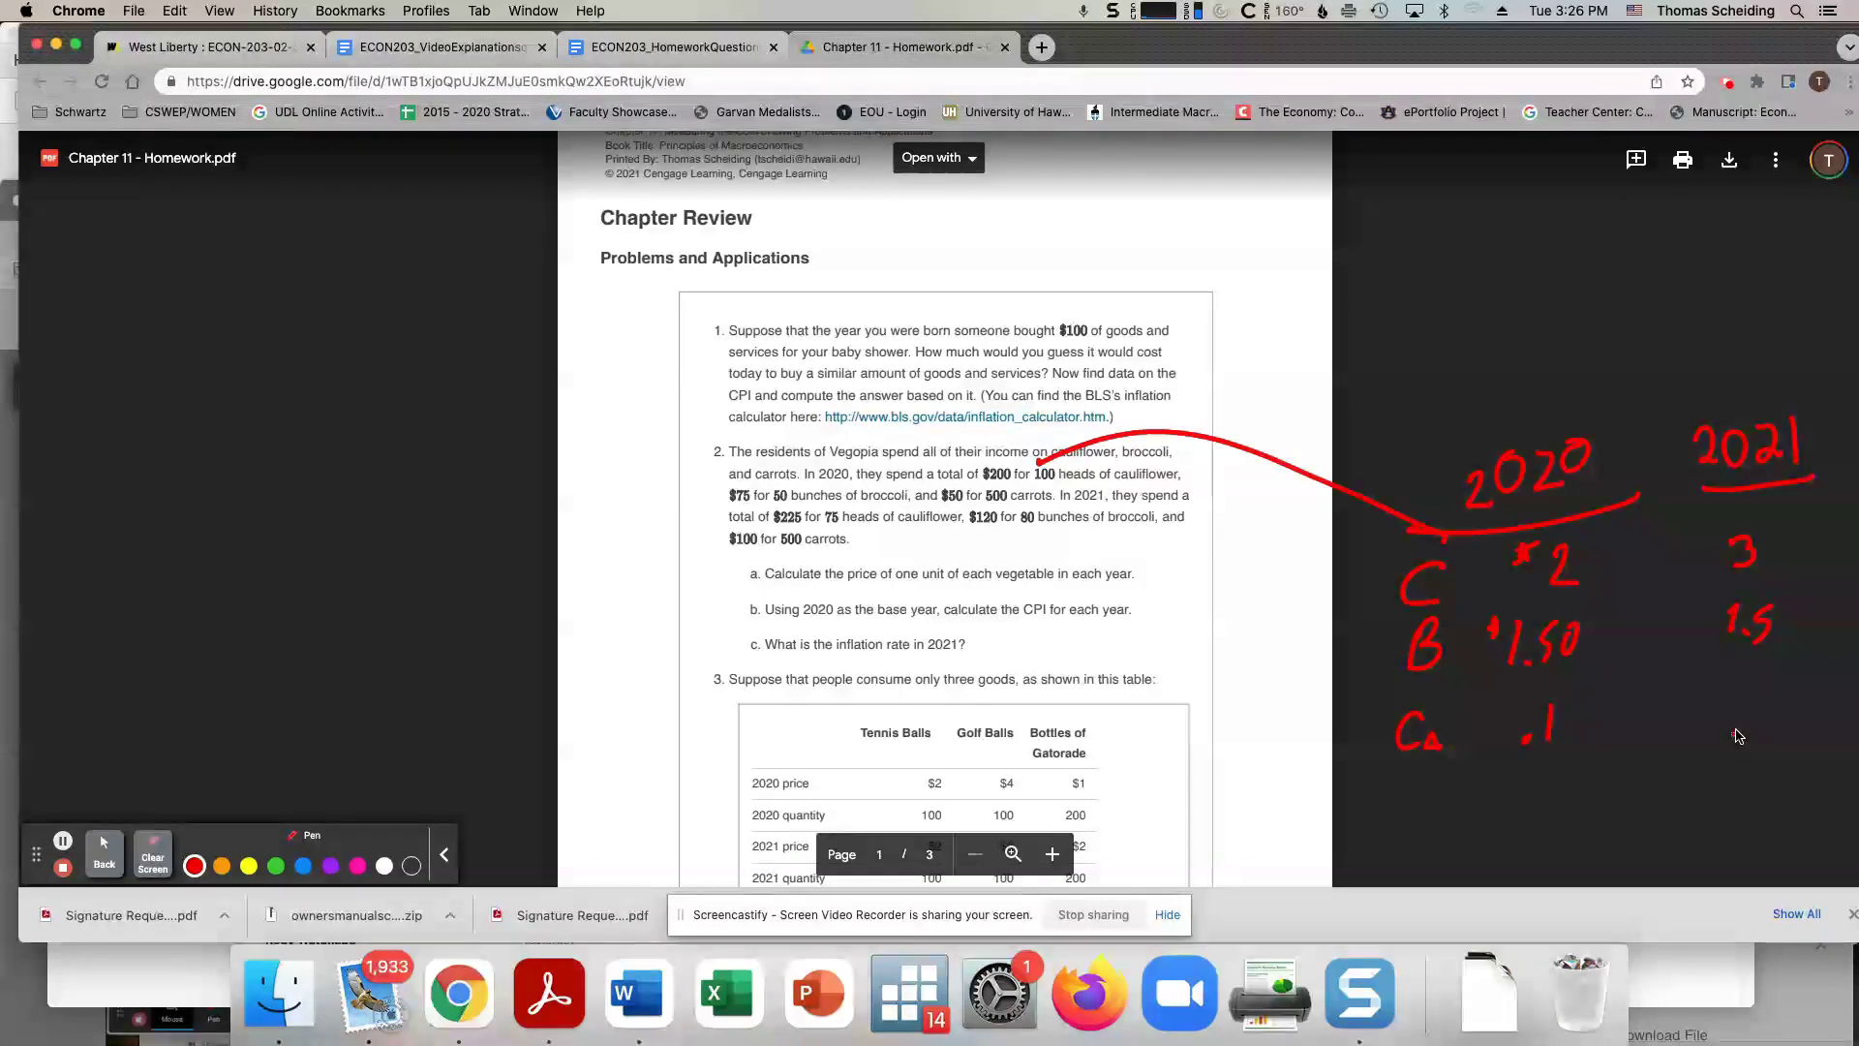
drag(1763, 701, 1784, 732)
Note quantities C 100, B 50, Ca 500 at top right and begin a CPI 2020 heading at left.
mouse_move(1447, 197)
mouse_down()
mouse_move(1419, 240)
mouse_move(1420, 315)
mouse_up()
mouse_move(1501, 263)
mouse_down()
mouse_move(1492, 298)
mouse_move(1517, 258)
mouse_up()
drag(1545, 248, 1544, 252)
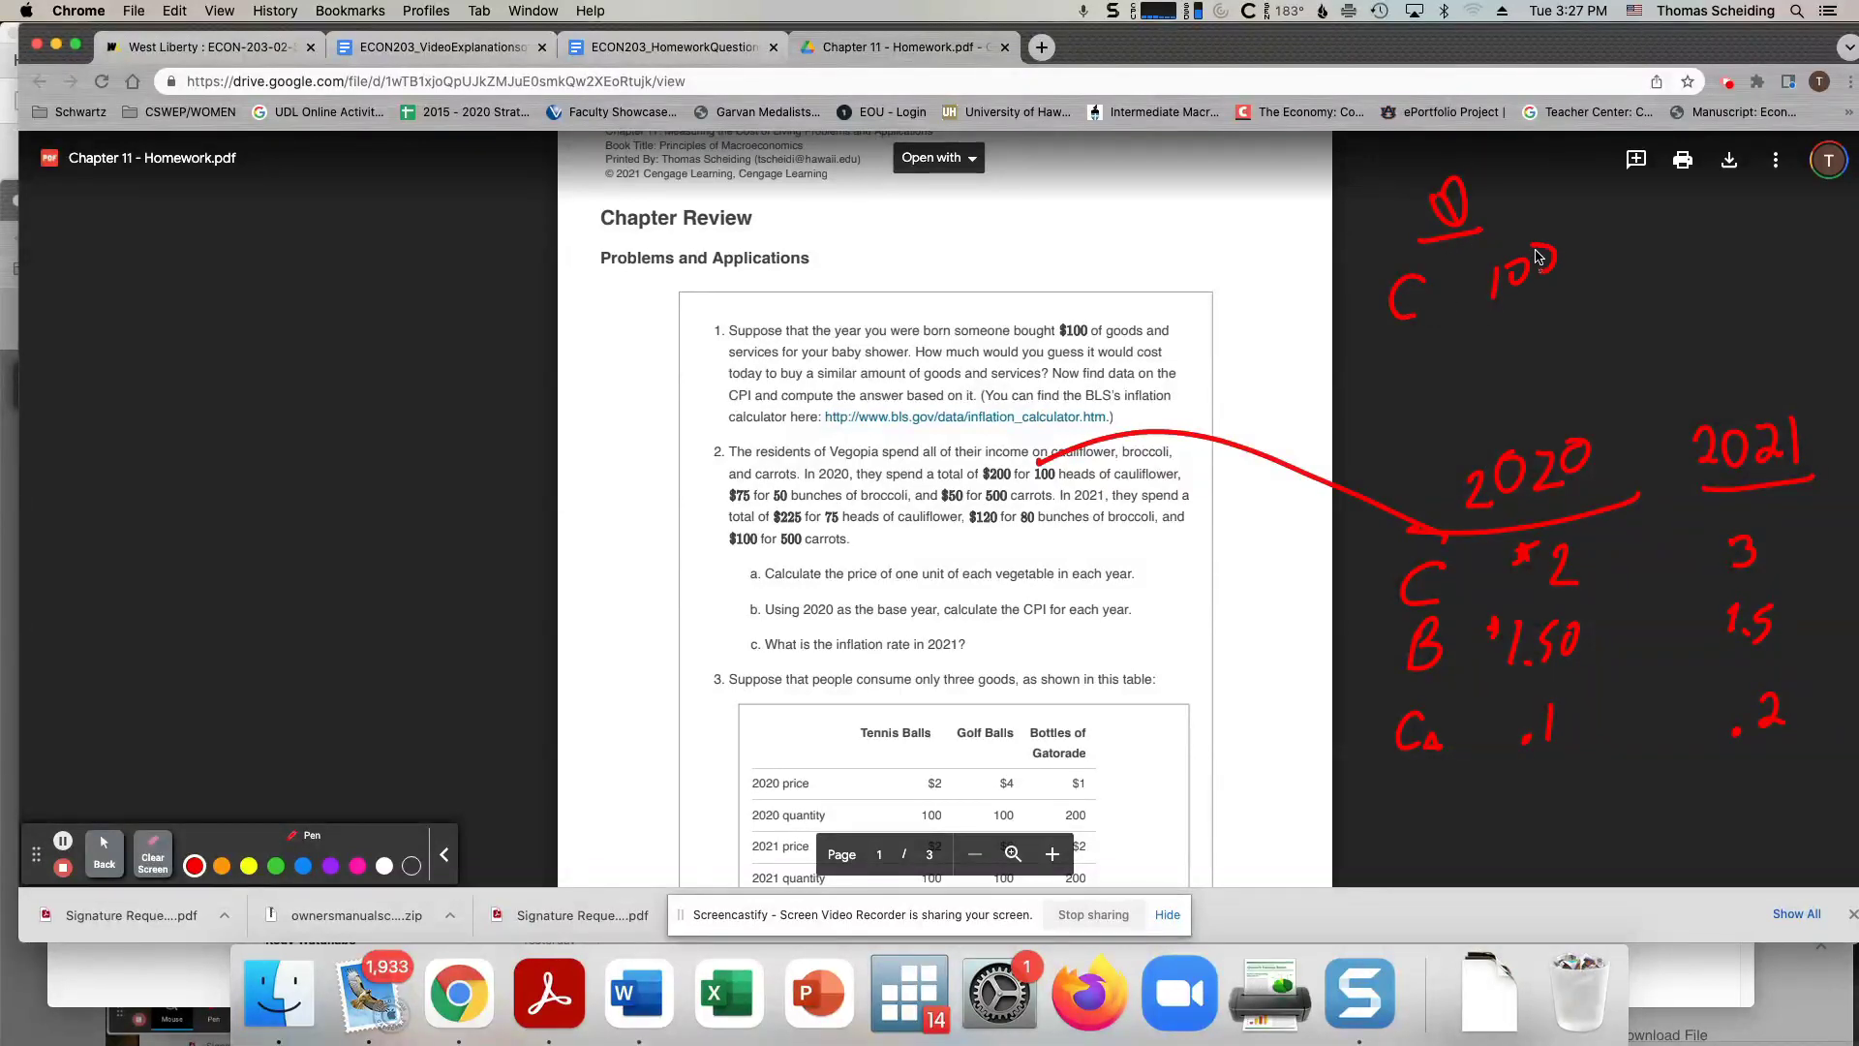
drag(1422, 335, 1425, 361)
mouse_move(1543, 291)
mouse_down()
mouse_move(1513, 316)
mouse_move(1513, 360)
mouse_up()
mouse_move(1552, 296)
mouse_down()
mouse_move(1539, 319)
mouse_move(1555, 300)
mouse_up()
drag(1440, 382, 1439, 411)
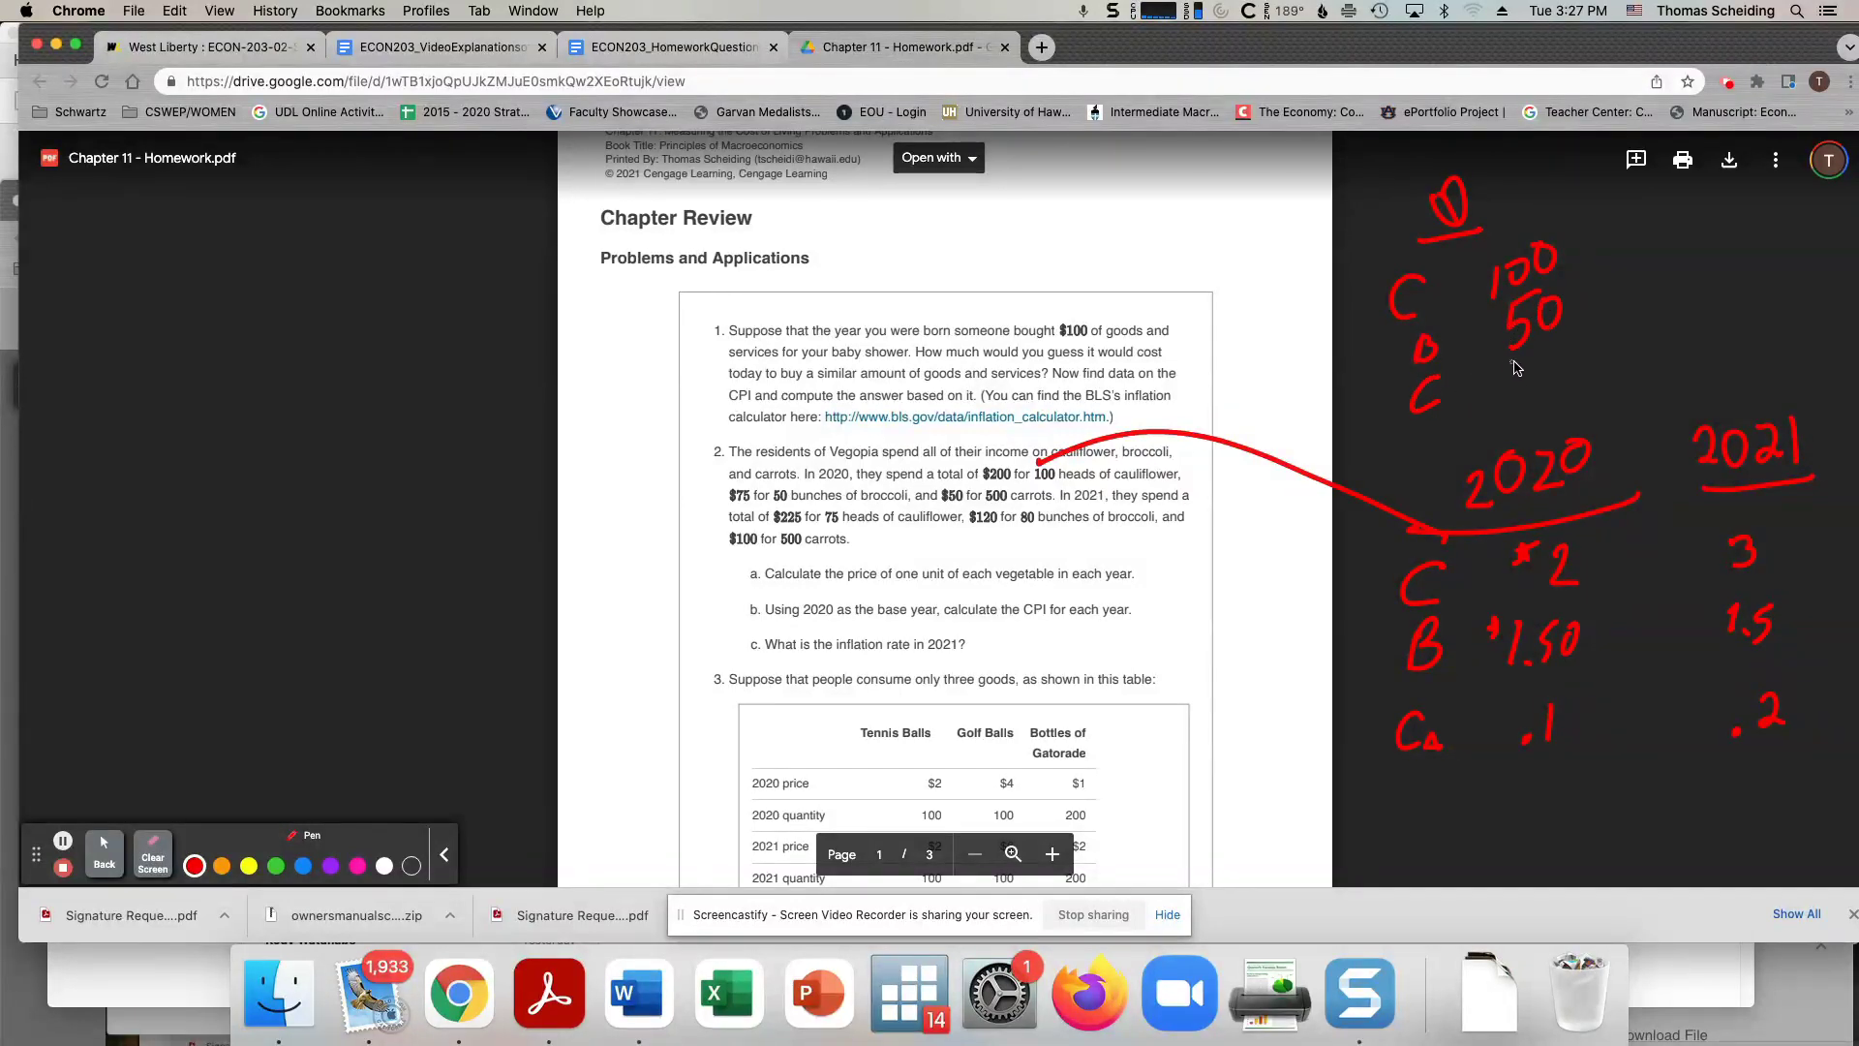
mouse_move(1523, 359)
mouse_down()
mouse_move(1522, 380)
mouse_move(1556, 356)
mouse_up()
mouse_move(275, 300)
mouse_down()
mouse_move(254, 345)
mouse_move(308, 308)
mouse_up()
mouse_move(323, 281)
mouse_down()
mouse_move(331, 339)
mouse_move(373, 353)
mouse_move(389, 317)
mouse_move(402, 349)
mouse_move(413, 314)
mouse_move(230, 385)
mouse_up()
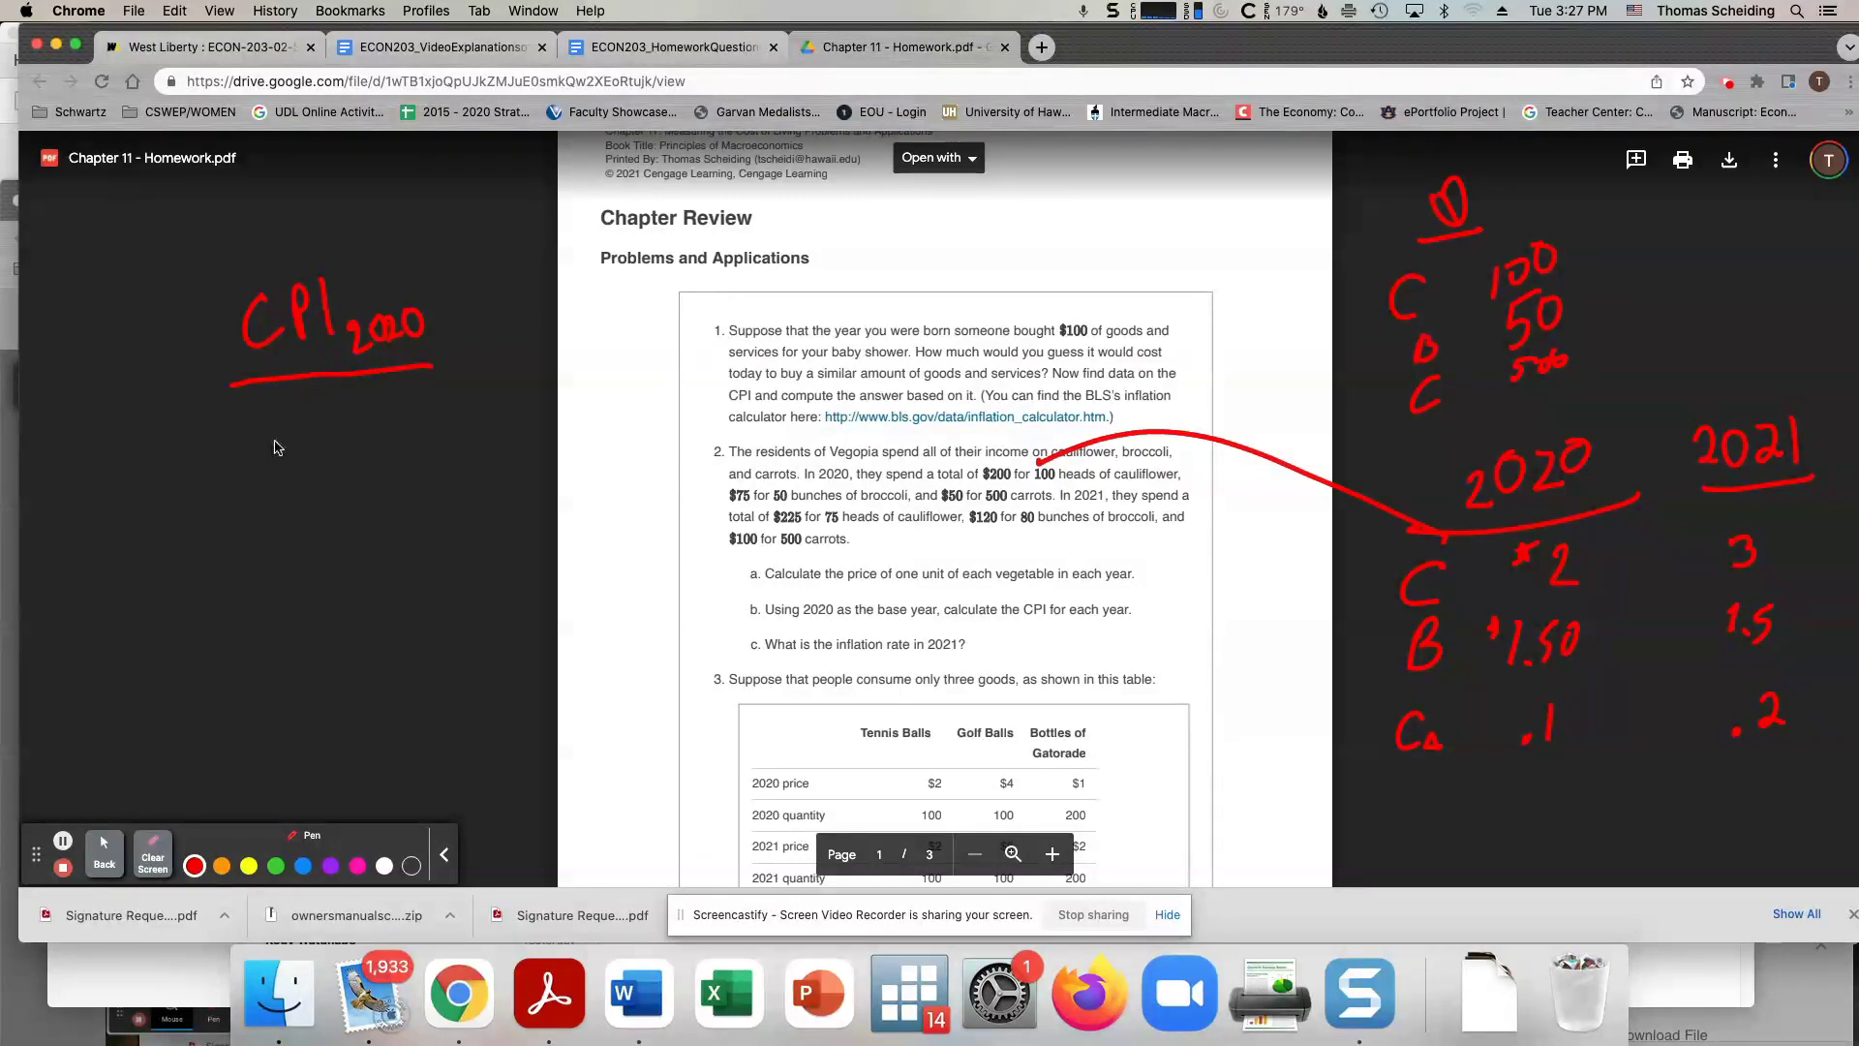
Write CPI 2020 = 100 and an underlined CPI 2021 heading.
mouse_move(276, 408)
mouse_down()
mouse_move(280, 439)
mouse_move(350, 416)
mouse_up()
mouse_move(285, 511)
mouse_down()
mouse_move(279, 547)
mouse_move(295, 533)
mouse_move(399, 564)
mouse_up()
mouse_move(404, 537)
mouse_down()
mouse_move(408, 562)
mouse_move(250, 584)
mouse_up()
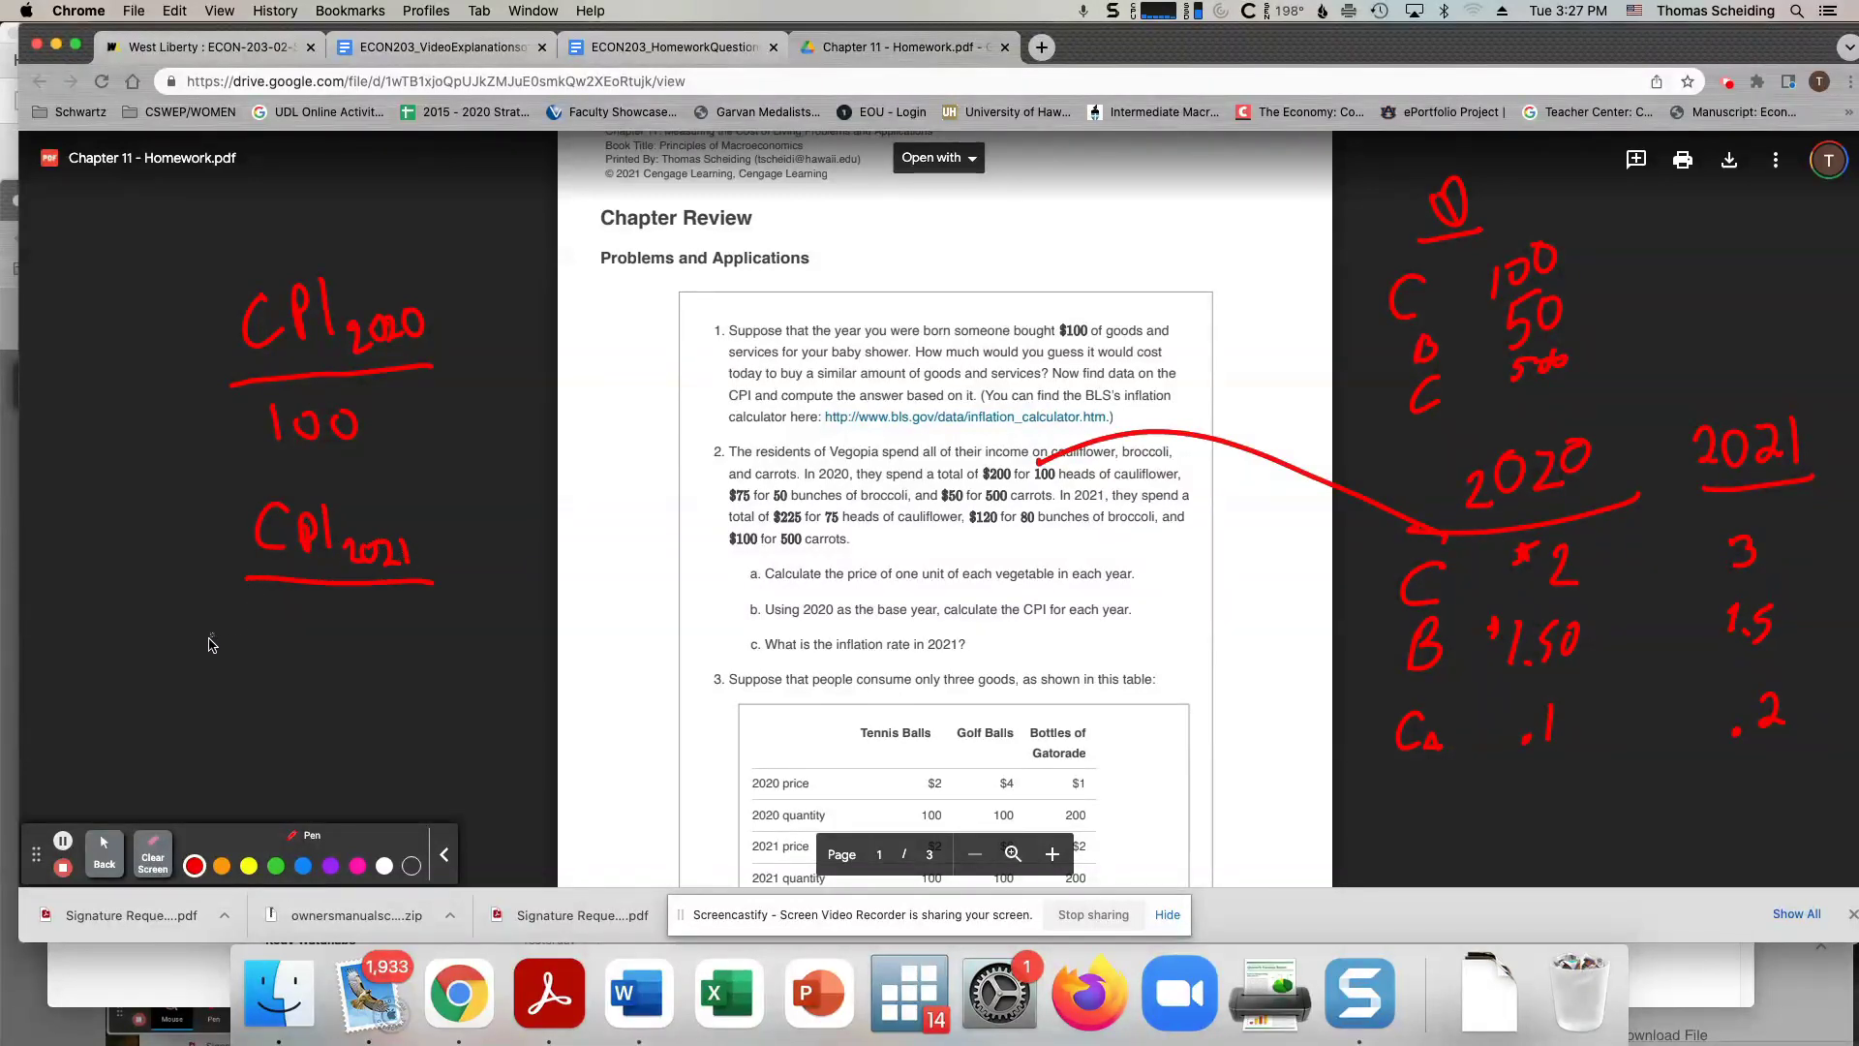
Write the CPI 2021 formula as T.E 2021 over T.E 2020.
drag(195, 654, 211, 653)
mouse_move(195, 667)
mouse_down()
mouse_move(251, 649)
mouse_move(269, 620)
mouse_move(282, 650)
mouse_move(309, 622)
mouse_up()
drag(285, 636, 410, 658)
click(274, 662)
click(325, 661)
click(389, 640)
mouse_move(433, 668)
mouse_down()
mouse_move(209, 699)
mouse_move(279, 714)
mouse_move(260, 736)
mouse_move(292, 738)
mouse_up()
click(288, 714)
drag(293, 706, 308, 721)
mouse_move(329, 722)
mouse_down()
mouse_move(345, 738)
mouse_move(402, 707)
mouse_up()
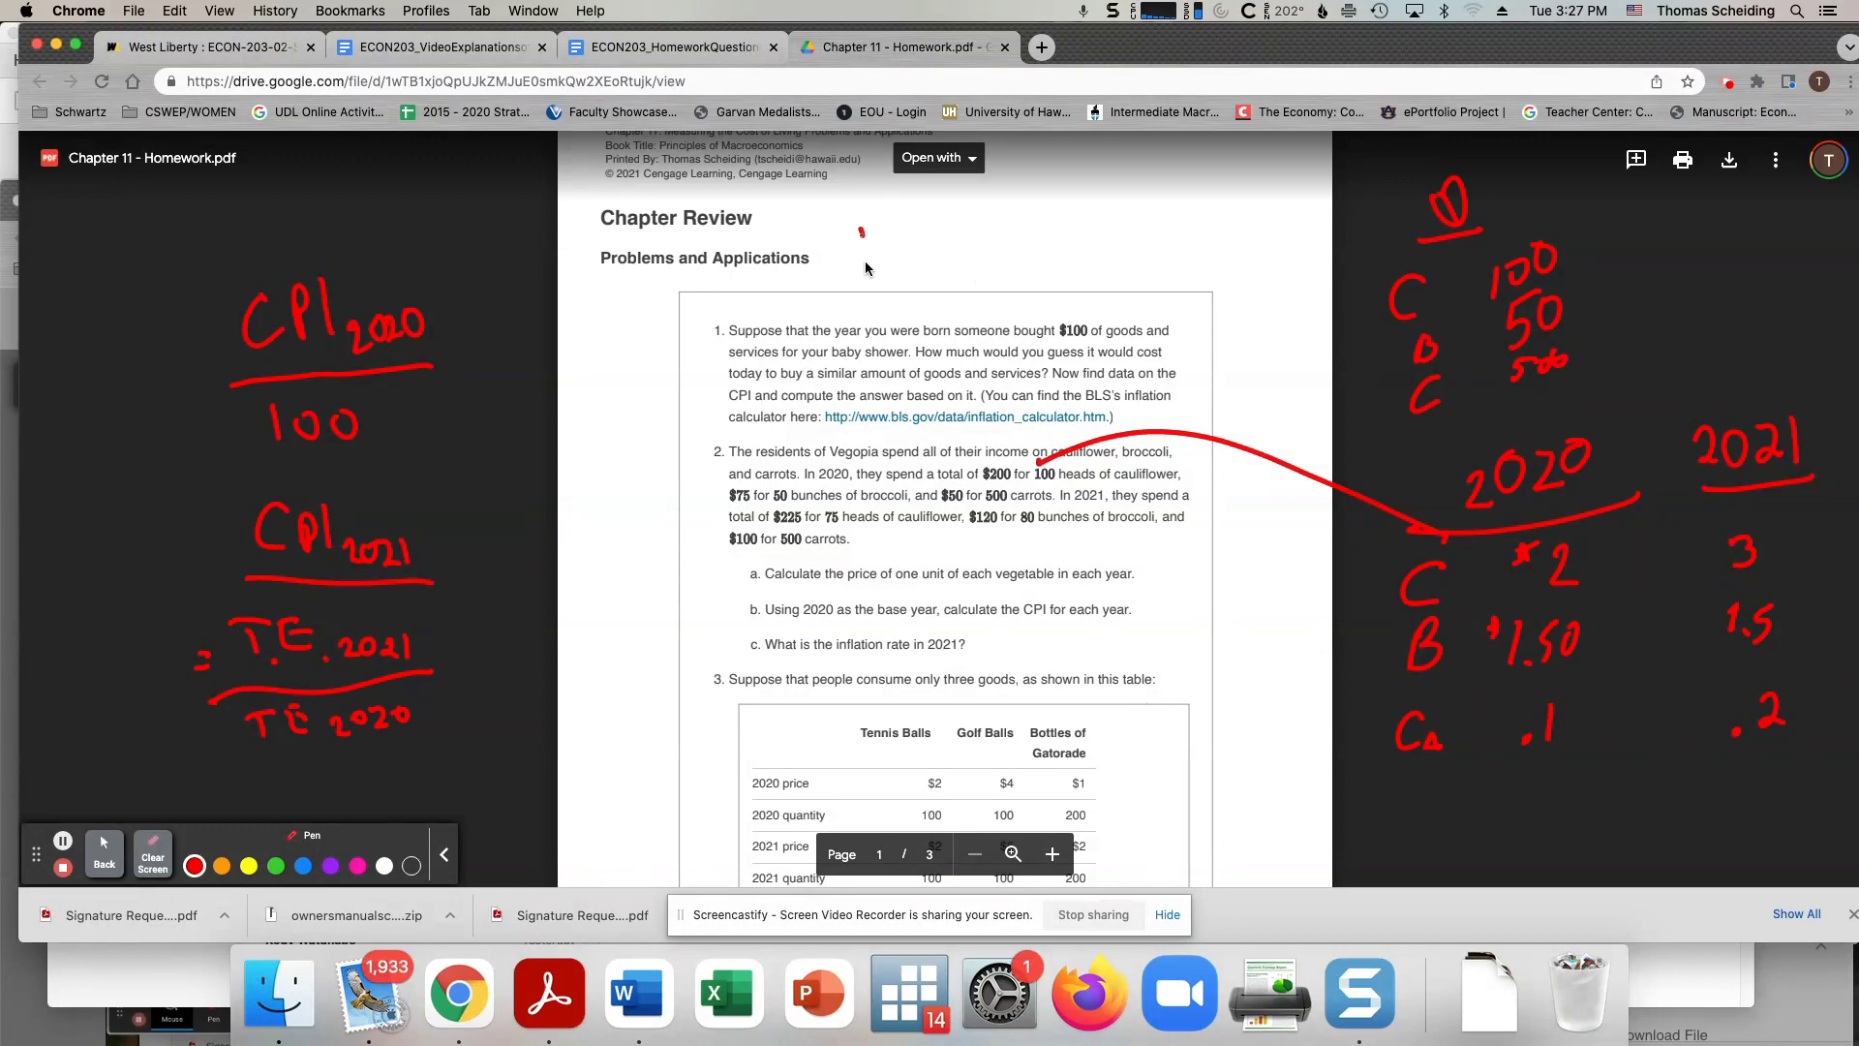
Start a 'TE 2020:' label beside the heading.
drag(866, 261, 867, 267)
mouse_move(838, 228)
mouse_down()
mouse_move(879, 229)
mouse_move(908, 268)
mouse_up()
mouse_move(910, 249)
mouse_down()
mouse_move(889, 248)
mouse_move(972, 277)
mouse_up()
click(992, 248)
click(1000, 256)
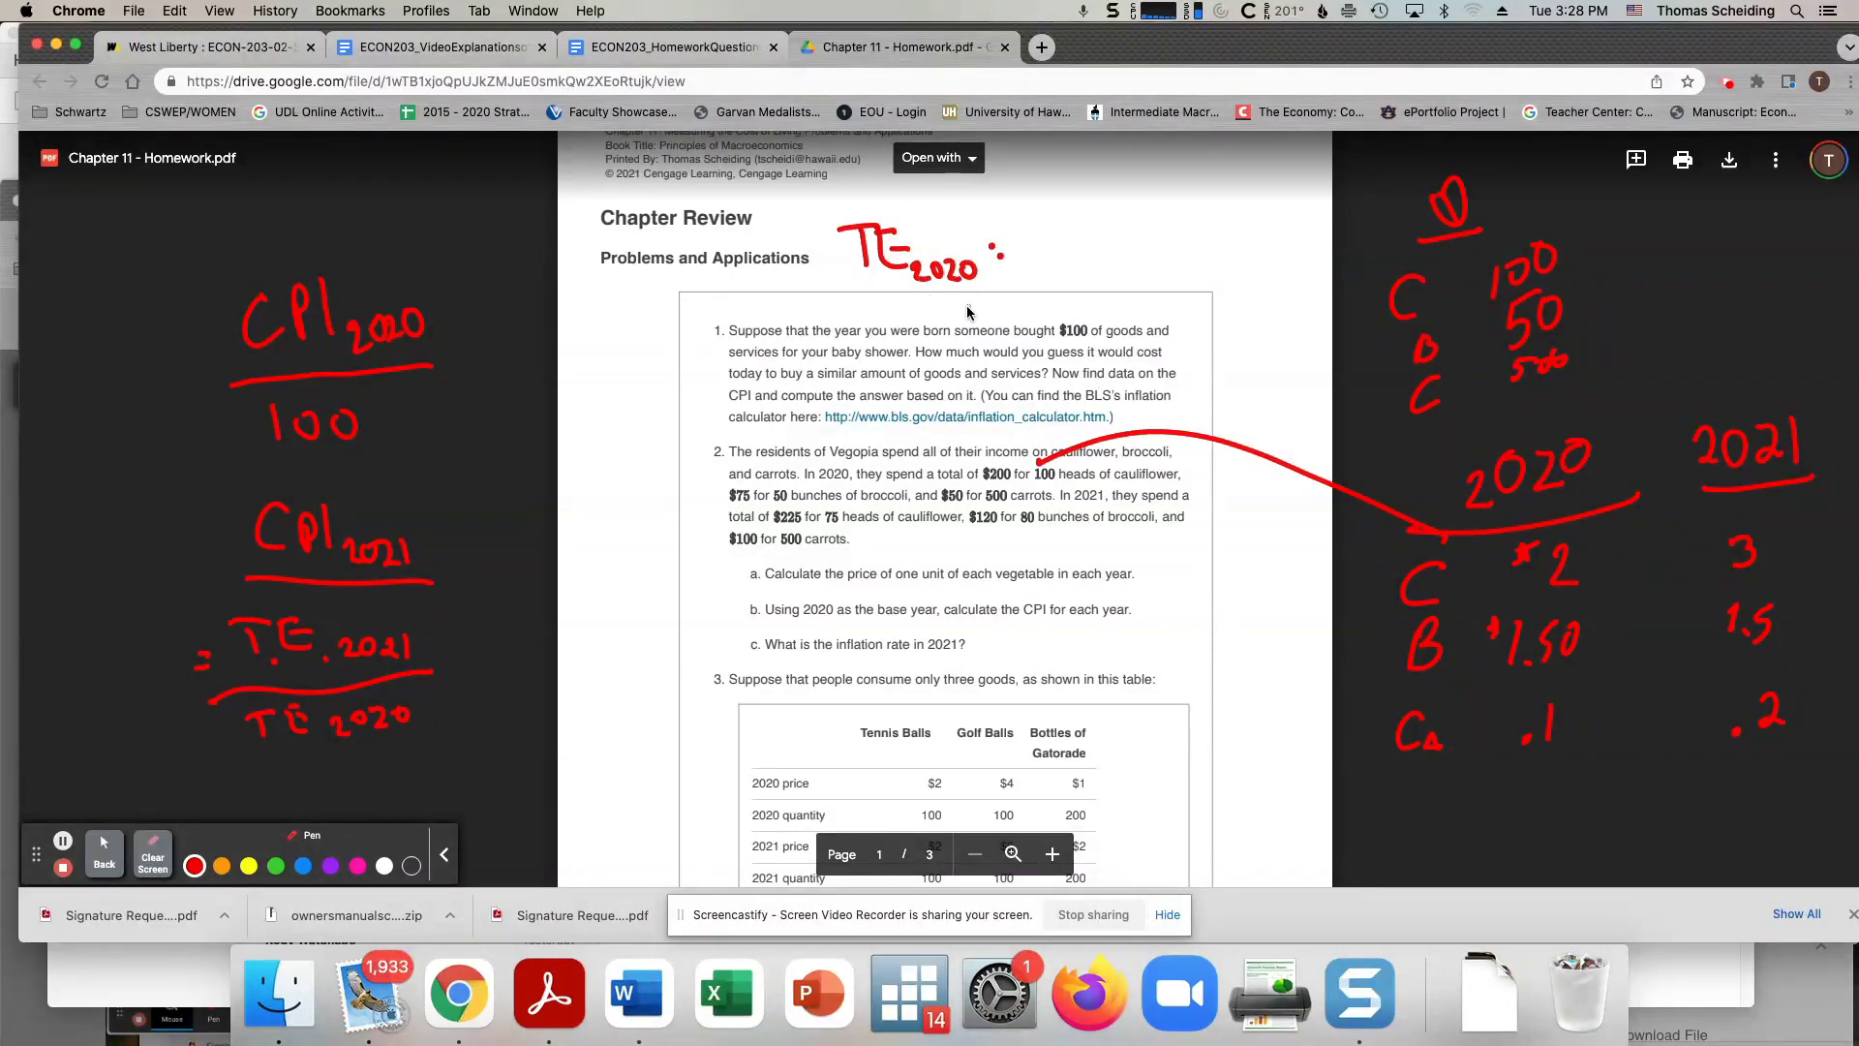
Write the first TE 2020 terms (2x100) + (1.5x50).
mouse_move(1028, 225)
mouse_down()
mouse_move(1025, 279)
mouse_move(1053, 274)
mouse_up()
drag(1061, 244, 1076, 259)
mouse_move(1077, 242)
mouse_down()
mouse_move(1061, 259)
mouse_move(1113, 253)
mouse_up()
drag(1125, 210, 1127, 288)
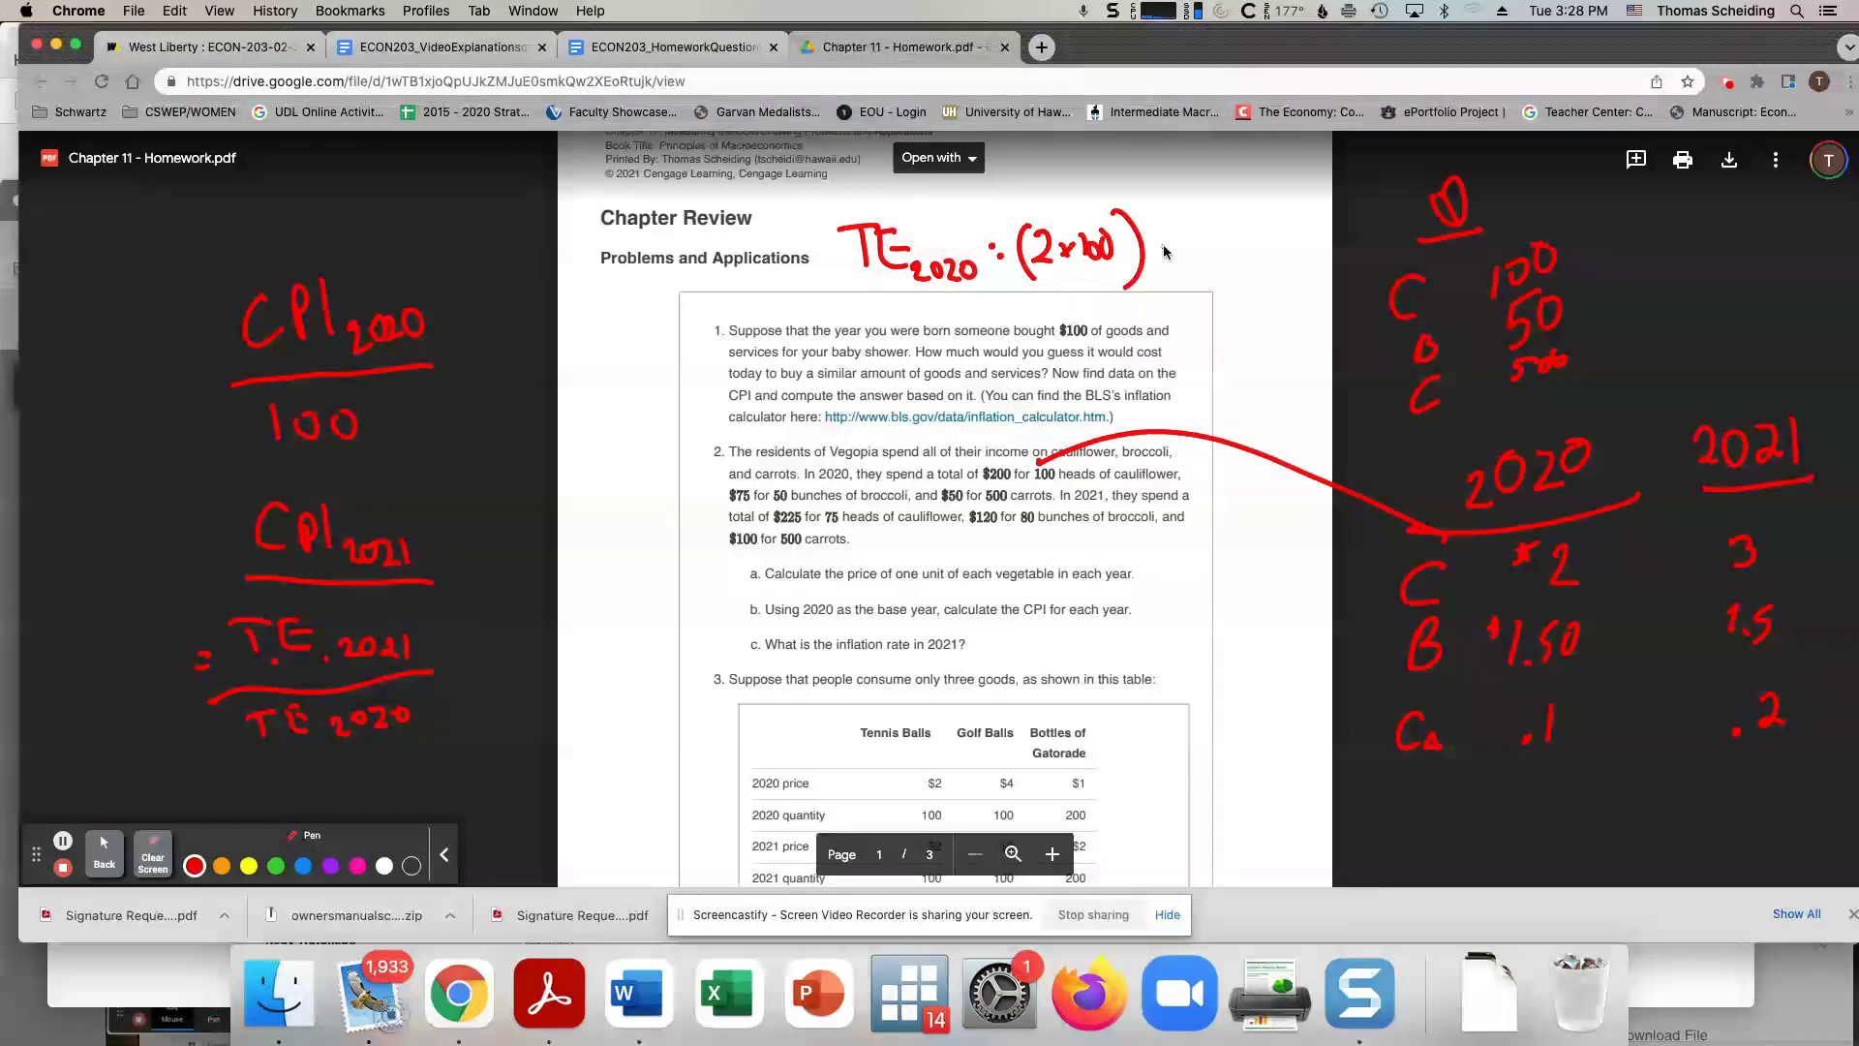
drag(1144, 248, 1168, 246)
mouse_move(1157, 233)
mouse_down()
mouse_move(1182, 283)
mouse_move(1220, 240)
mouse_move(1218, 261)
mouse_up()
click(1210, 258)
drag(1223, 223, 1239, 222)
mouse_move(1272, 207)
mouse_down()
mouse_move(1263, 237)
mouse_move(1283, 235)
mouse_up()
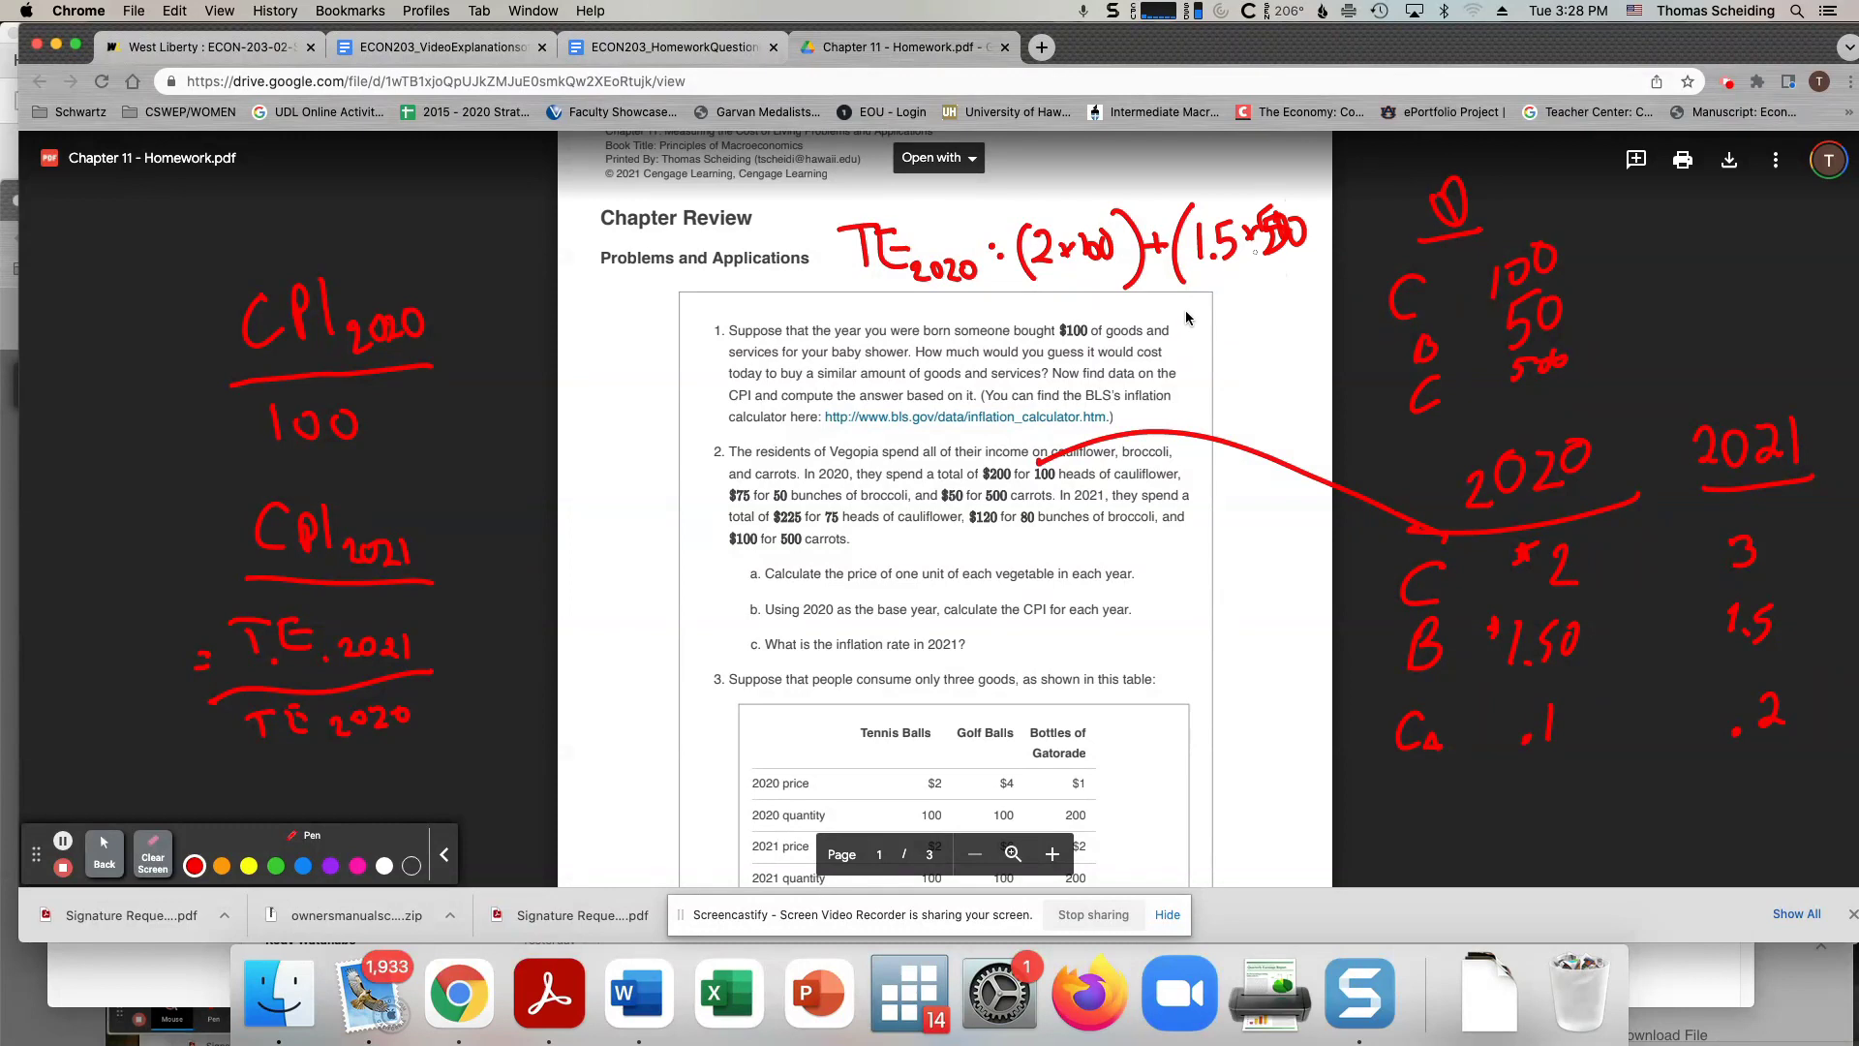
drag(1274, 198, 1293, 274)
Add the carrot term + (500x.1) to complete the sum.
drag(1175, 329, 1207, 327)
drag(1196, 314, 1197, 343)
drag(1234, 292, 1217, 348)
drag(1248, 318, 1333, 334)
drag(1329, 264, 1347, 344)
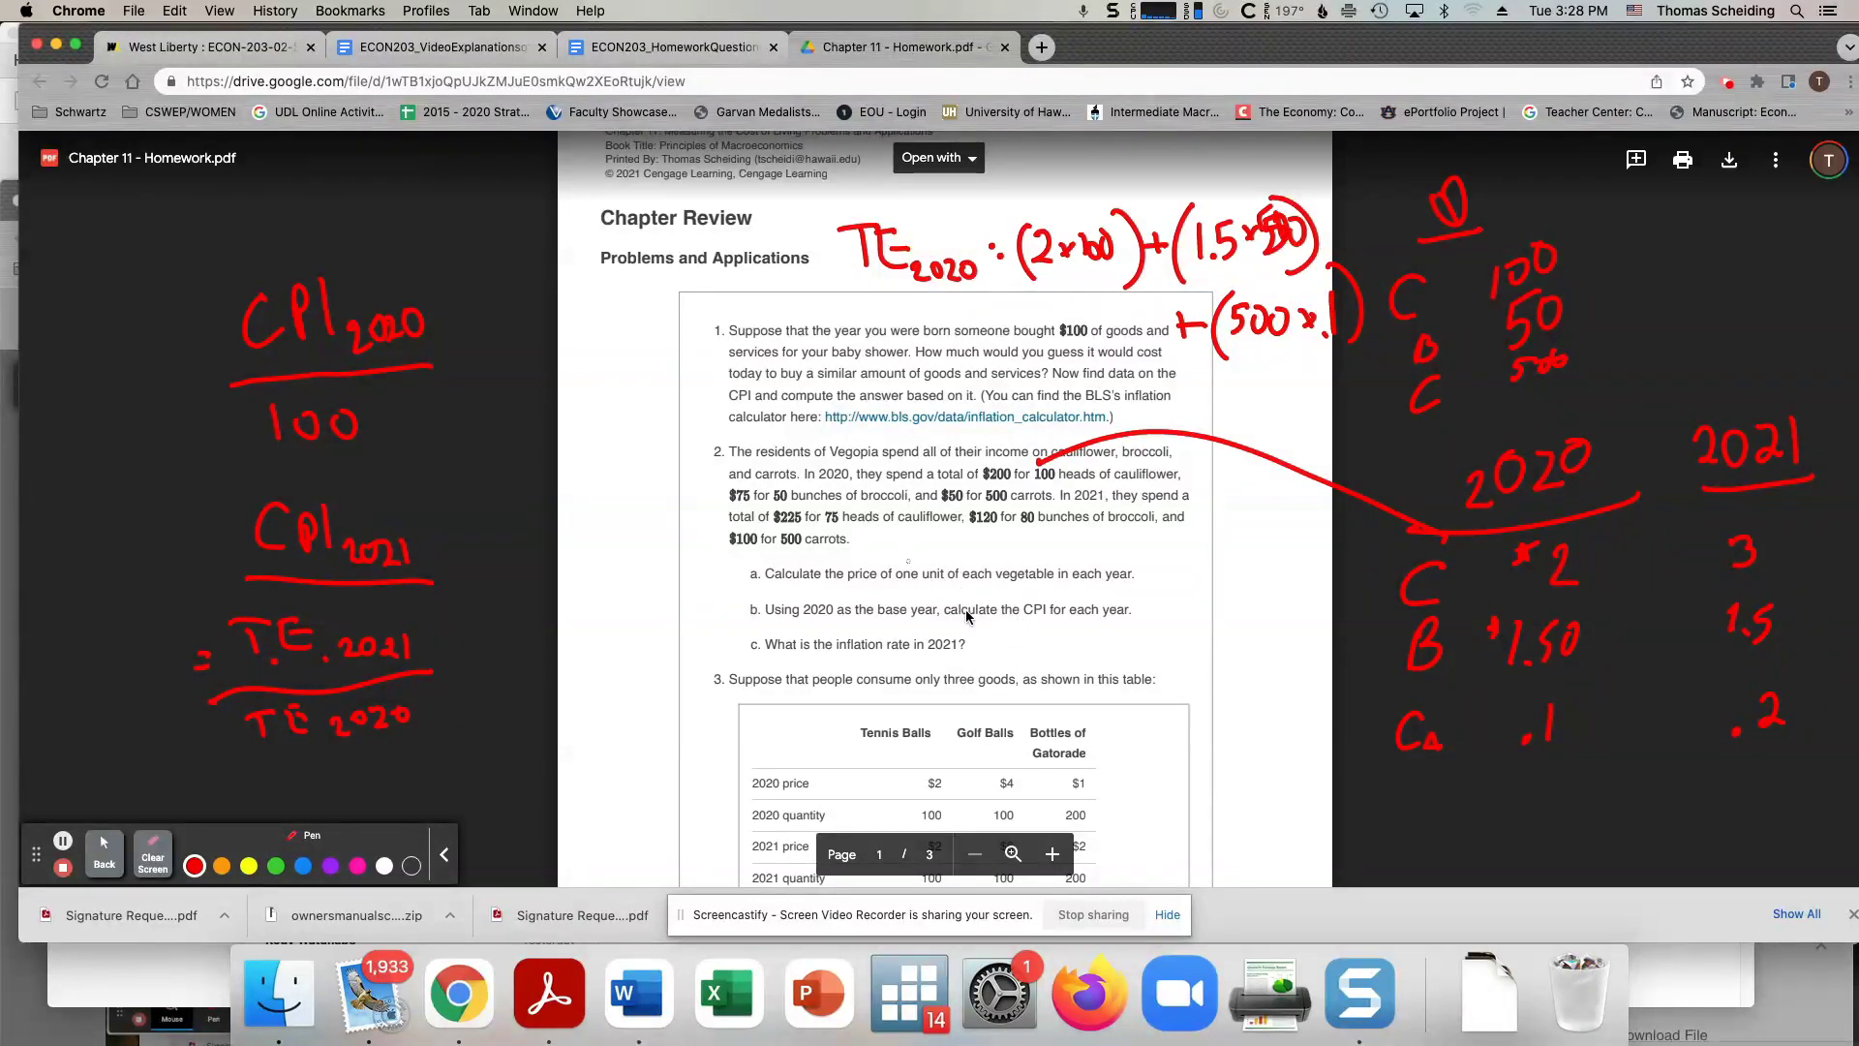
Write a new 'TE 2021' line and open its first term.
drag(883, 569, 961, 557)
drag(914, 566, 910, 608)
drag(958, 554, 966, 600)
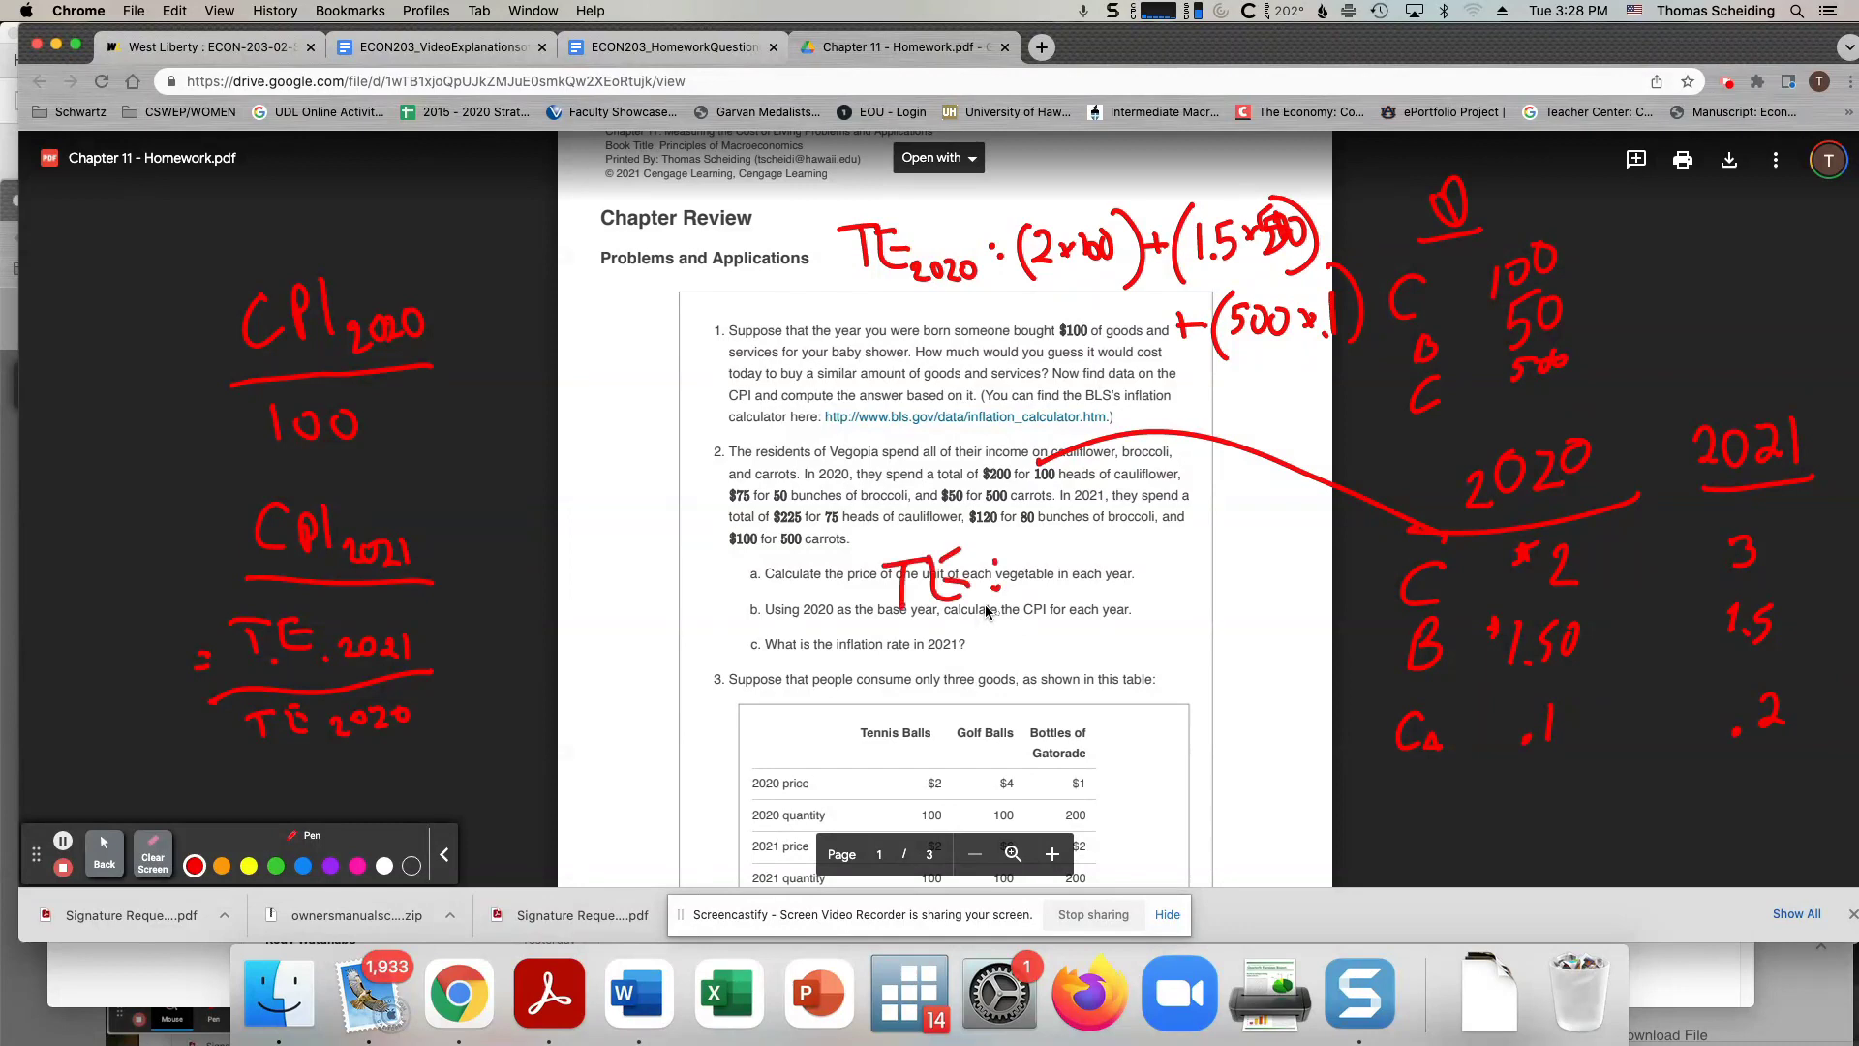
click(994, 560)
click(995, 587)
drag(963, 621, 980, 640)
drag(997, 617, 996, 618)
click(1010, 621)
drag(1003, 624, 1021, 641)
drag(1032, 619, 1036, 644)
drag(1090, 542, 1071, 616)
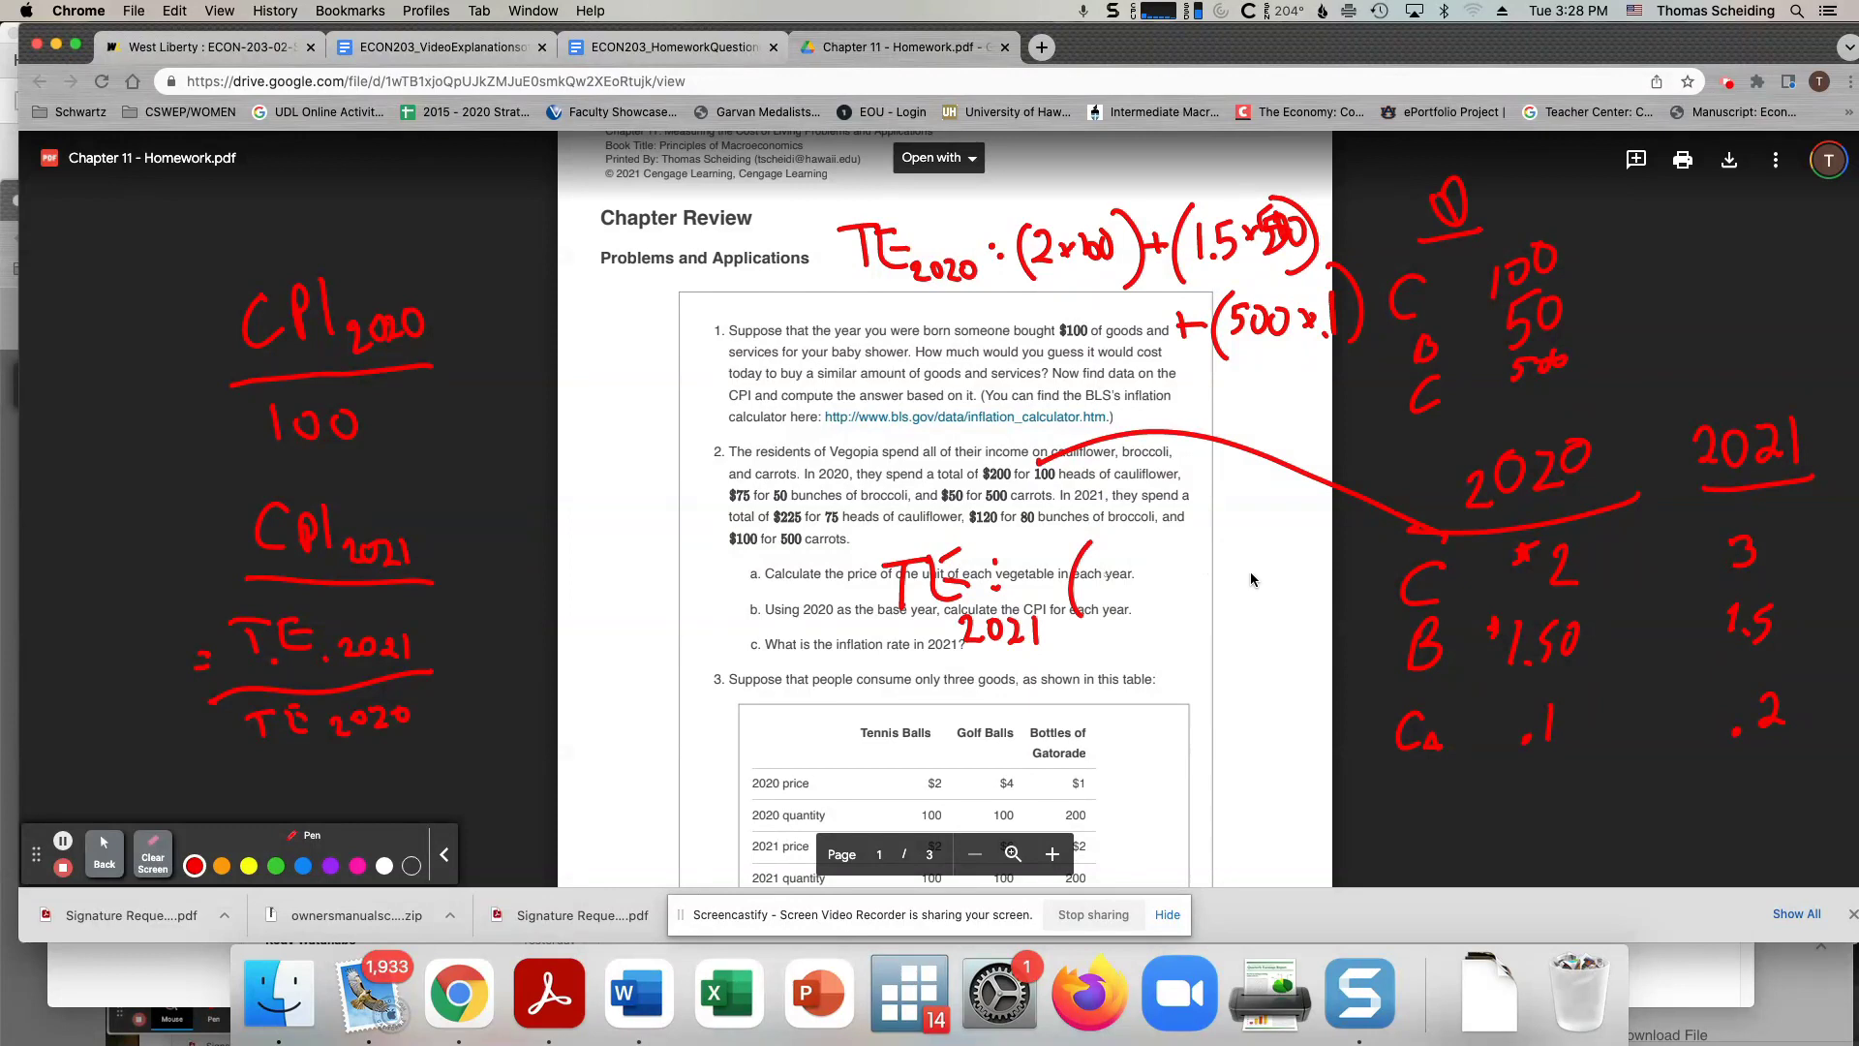
Write the cauliflower term (3×100) followed by a plus sign.
drag(1104, 547, 1107, 587)
drag(1136, 555, 1155, 574)
drag(1155, 555, 1138, 573)
drag(1172, 552, 1169, 581)
drag(1194, 557, 1192, 560)
drag(1216, 558, 1214, 561)
drag(1222, 540, 1224, 612)
drag(1244, 578, 1259, 577)
mouse_move(1251, 569)
mouse_down()
mouse_move(1251, 586)
mouse_move(1278, 576)
mouse_move(1285, 611)
mouse_up()
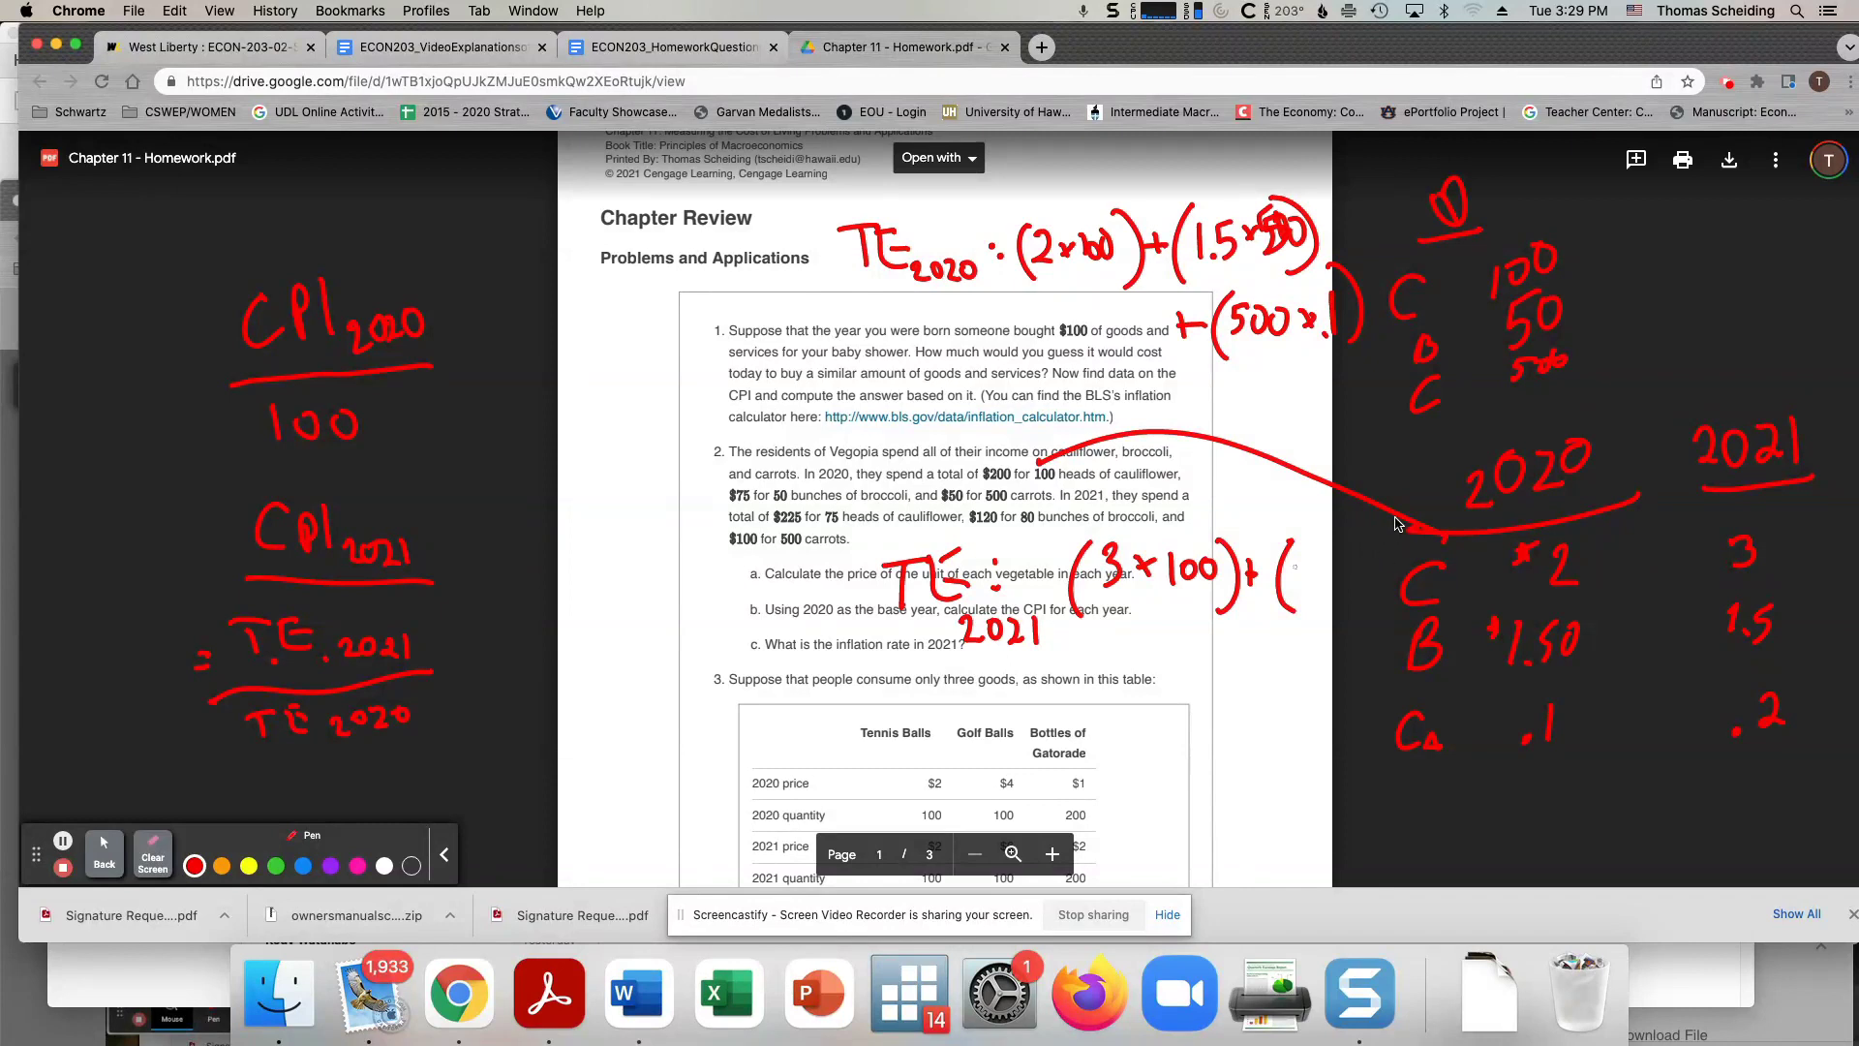
Write the broccoli term (1.5×50).
drag(1300, 550, 1297, 582)
click(1313, 582)
drag(1331, 549, 1319, 580)
drag(1344, 552, 1354, 560)
drag(1340, 548, 1353, 562)
drag(1377, 537, 1365, 569)
drag(1390, 536, 1389, 557)
drag(1408, 531, 1411, 571)
Write the carrot term + (.2×500) below to finish the line.
drag(1194, 668, 1219, 669)
drag(1208, 658, 1206, 680)
drag(1249, 647, 1243, 689)
click(1252, 678)
drag(1262, 650, 1295, 670)
drag(1301, 637, 1319, 652)
drag(1318, 635, 1303, 654)
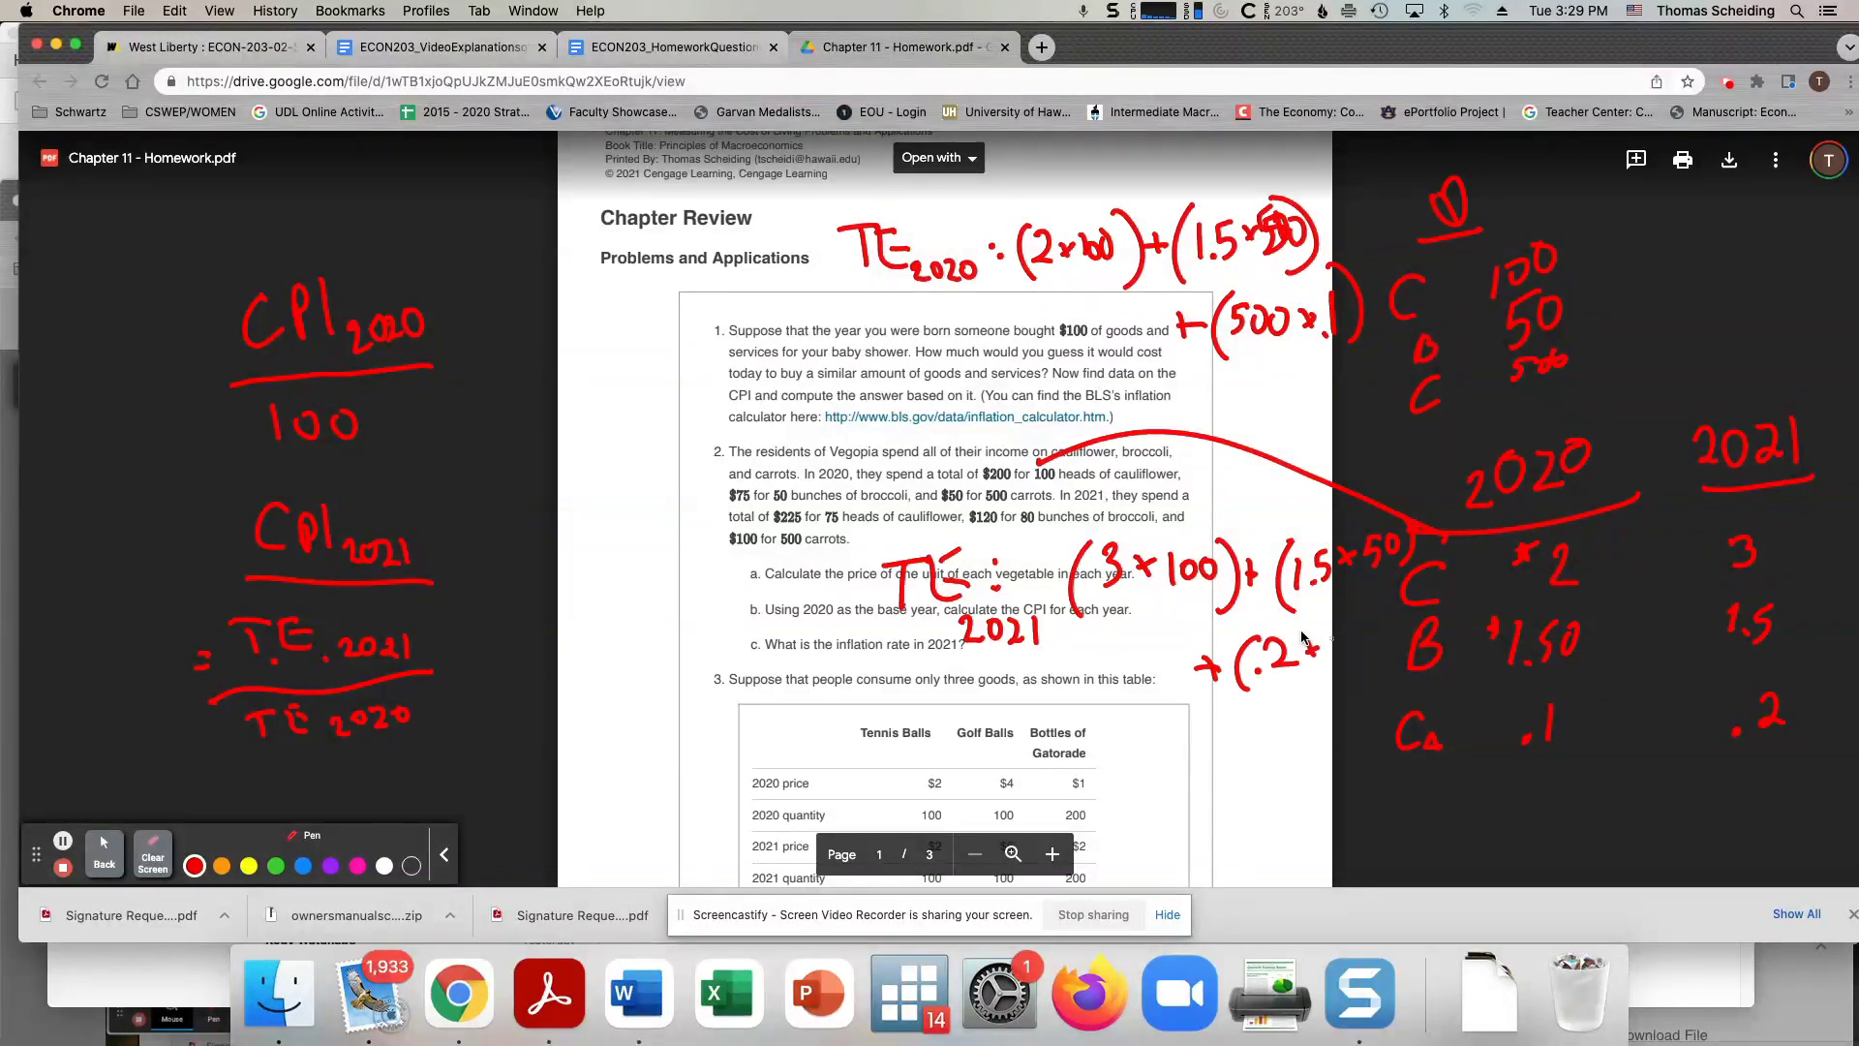
drag(1334, 636, 1320, 662)
drag(1348, 631, 1346, 647)
drag(1366, 629, 1364, 645)
drag(1377, 606, 1373, 678)
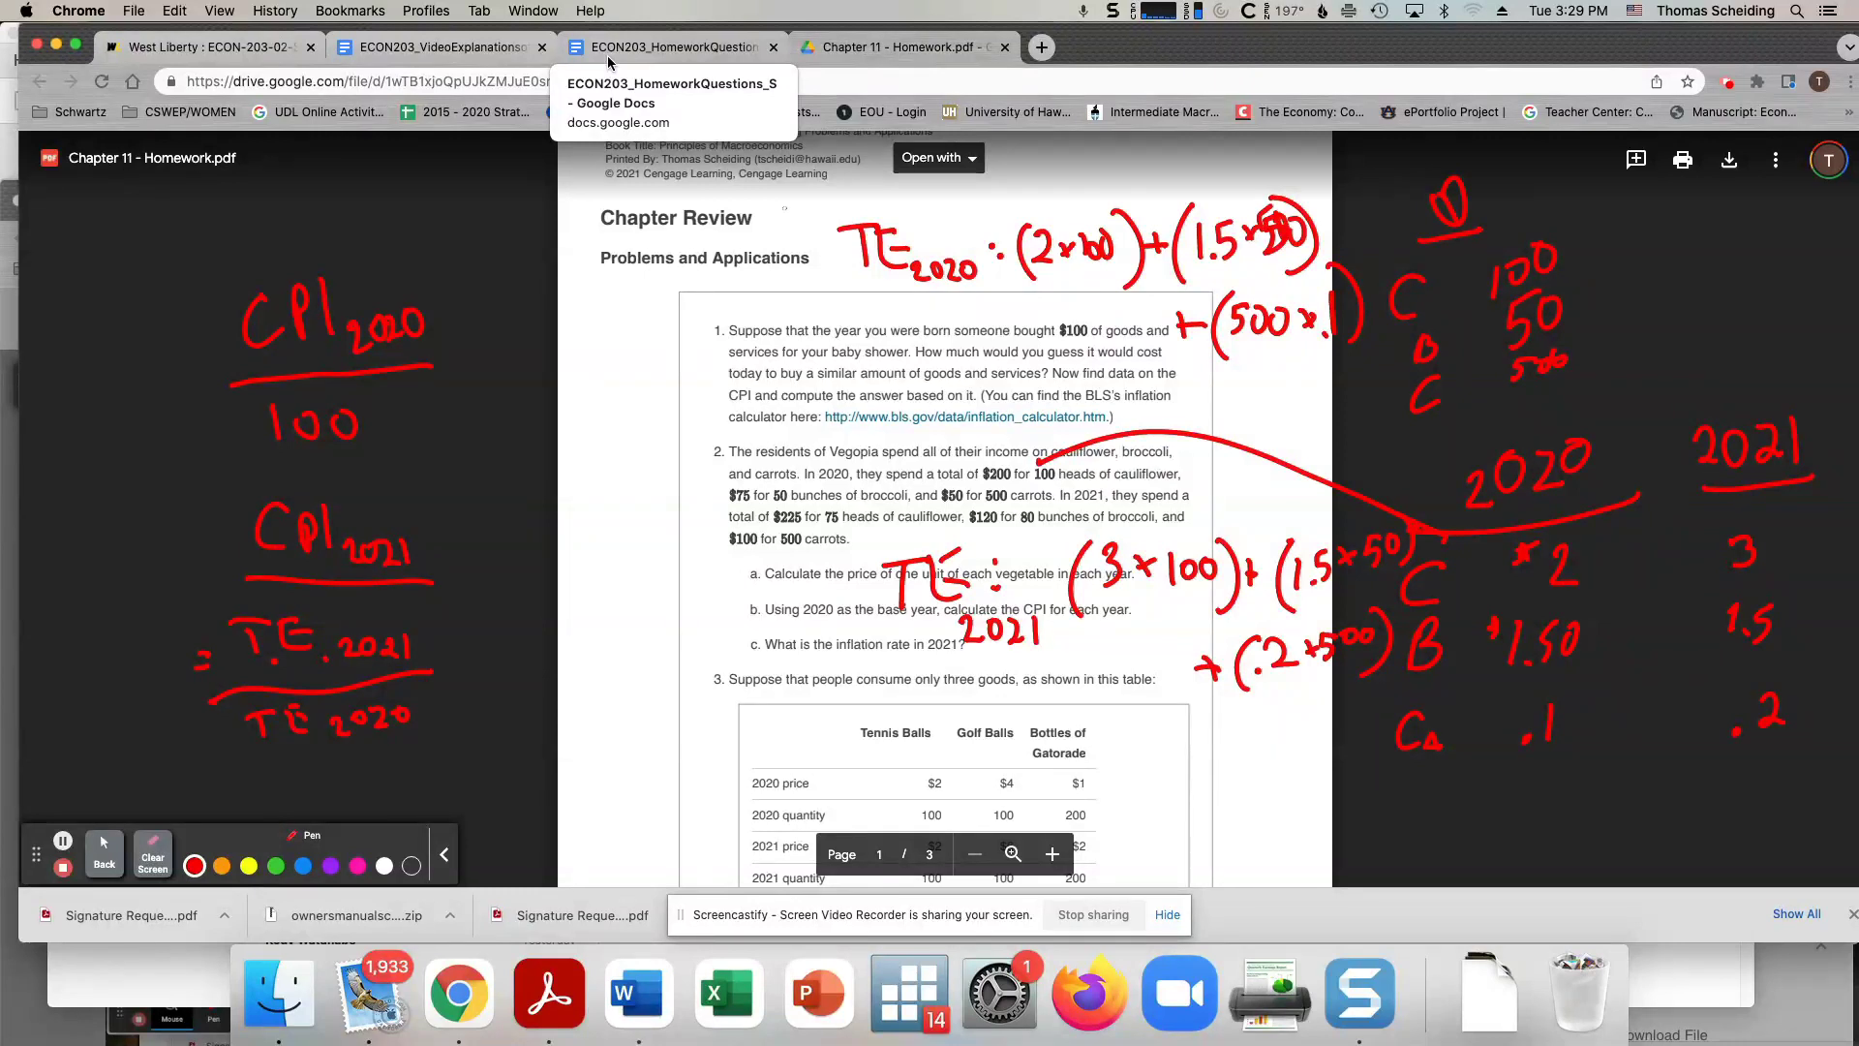
Review the Module Four HW Solutions answer key in Word, then close it.
click(664, 979)
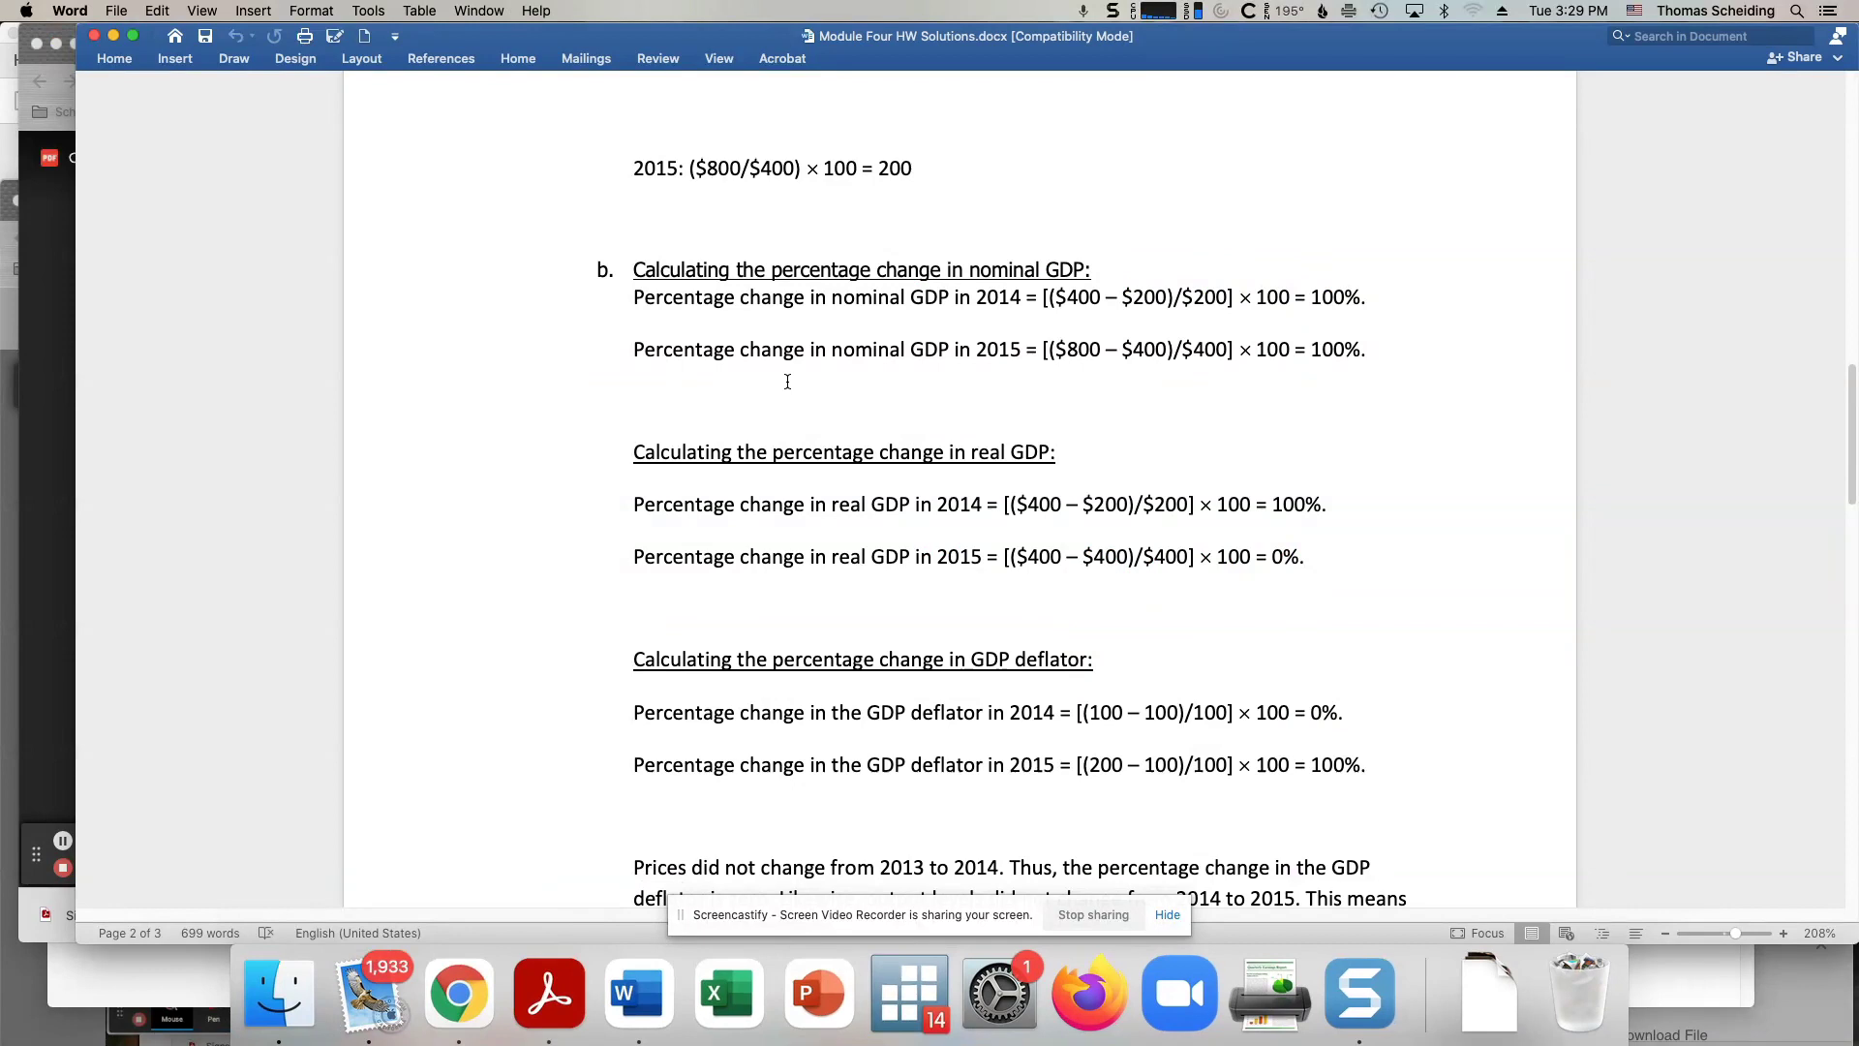
scroll(787, 380, down, 6)
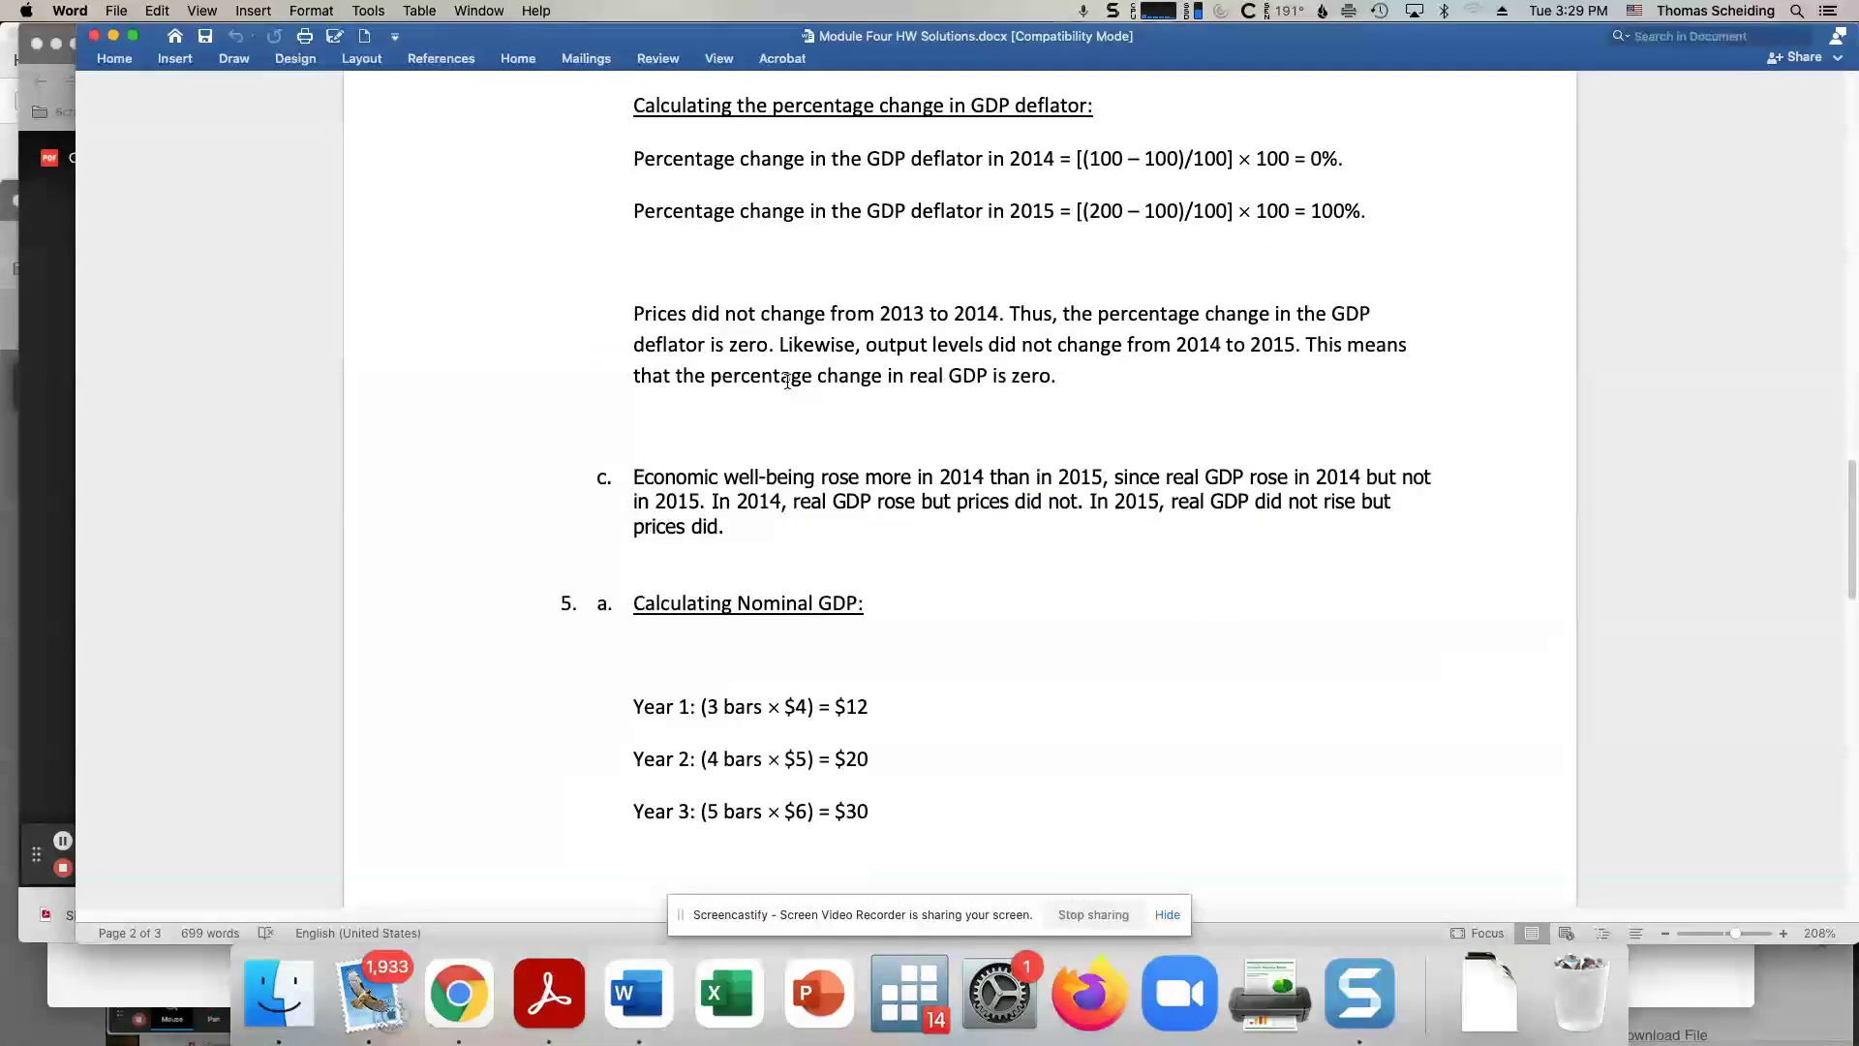
scroll(787, 380, up, 20)
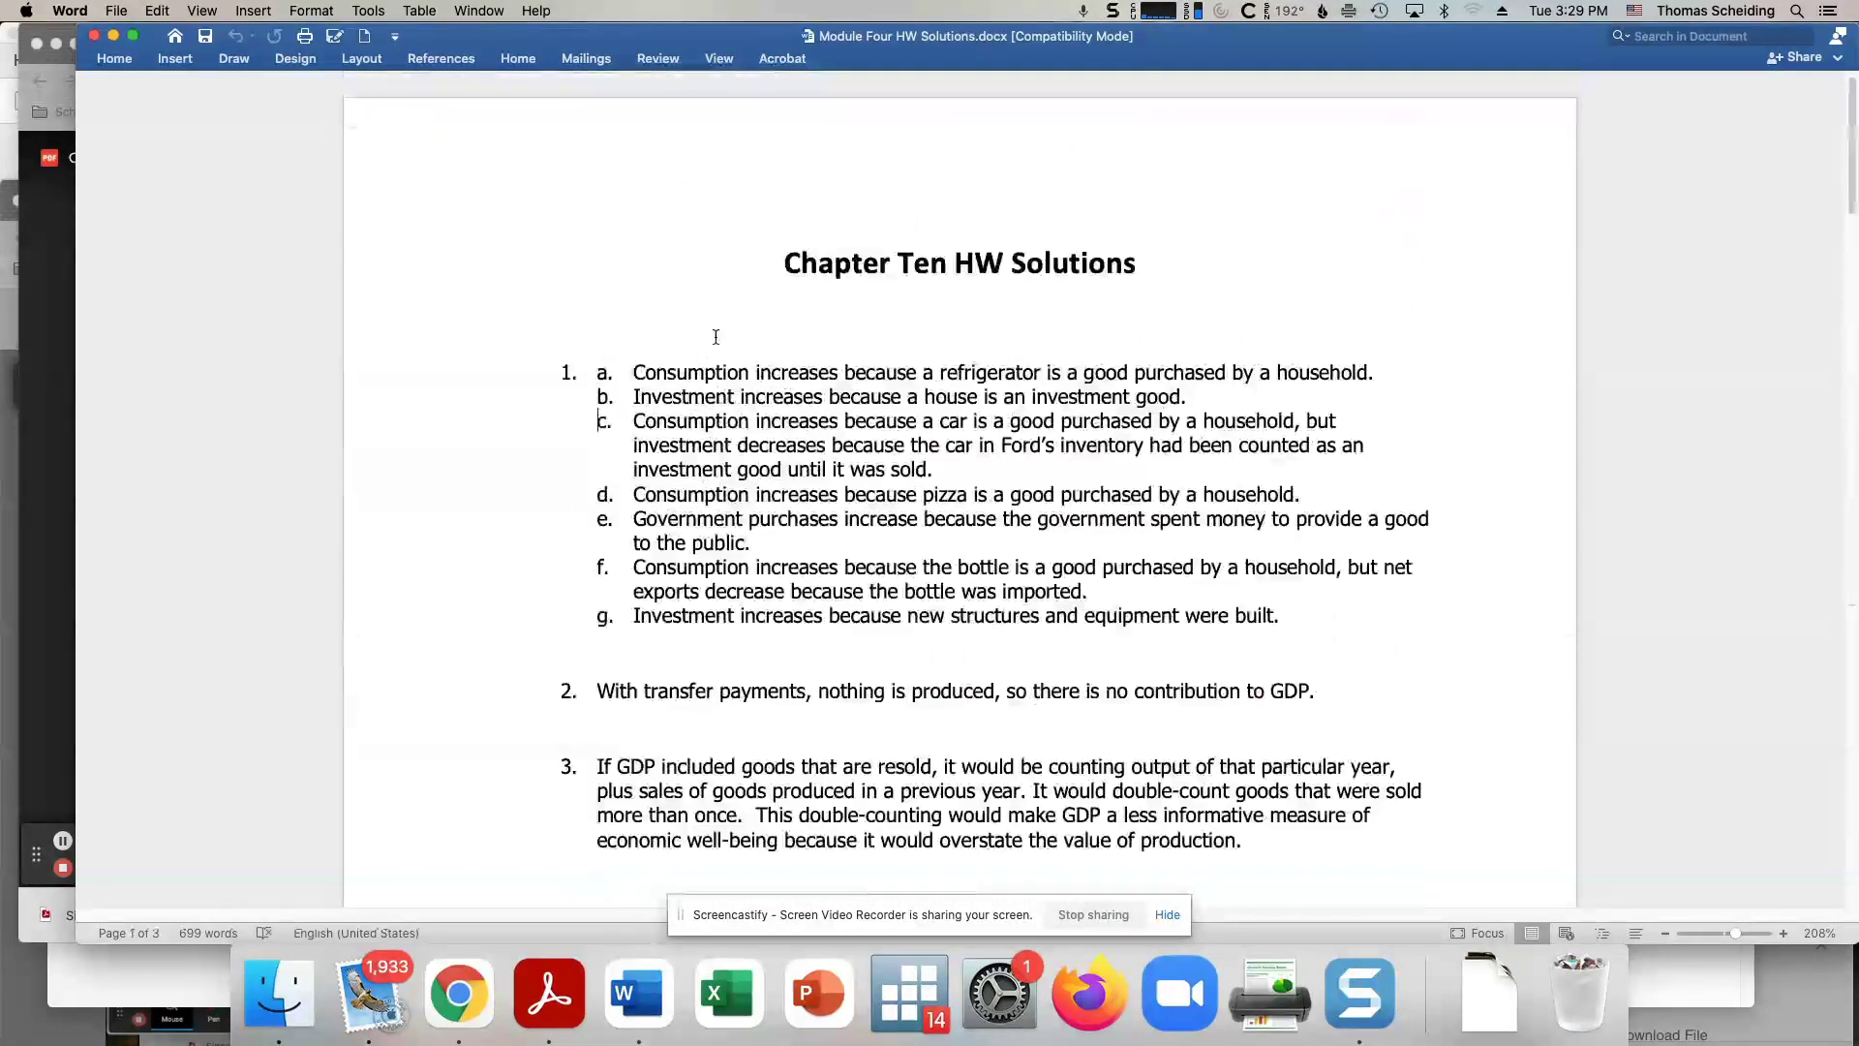
click(94, 36)
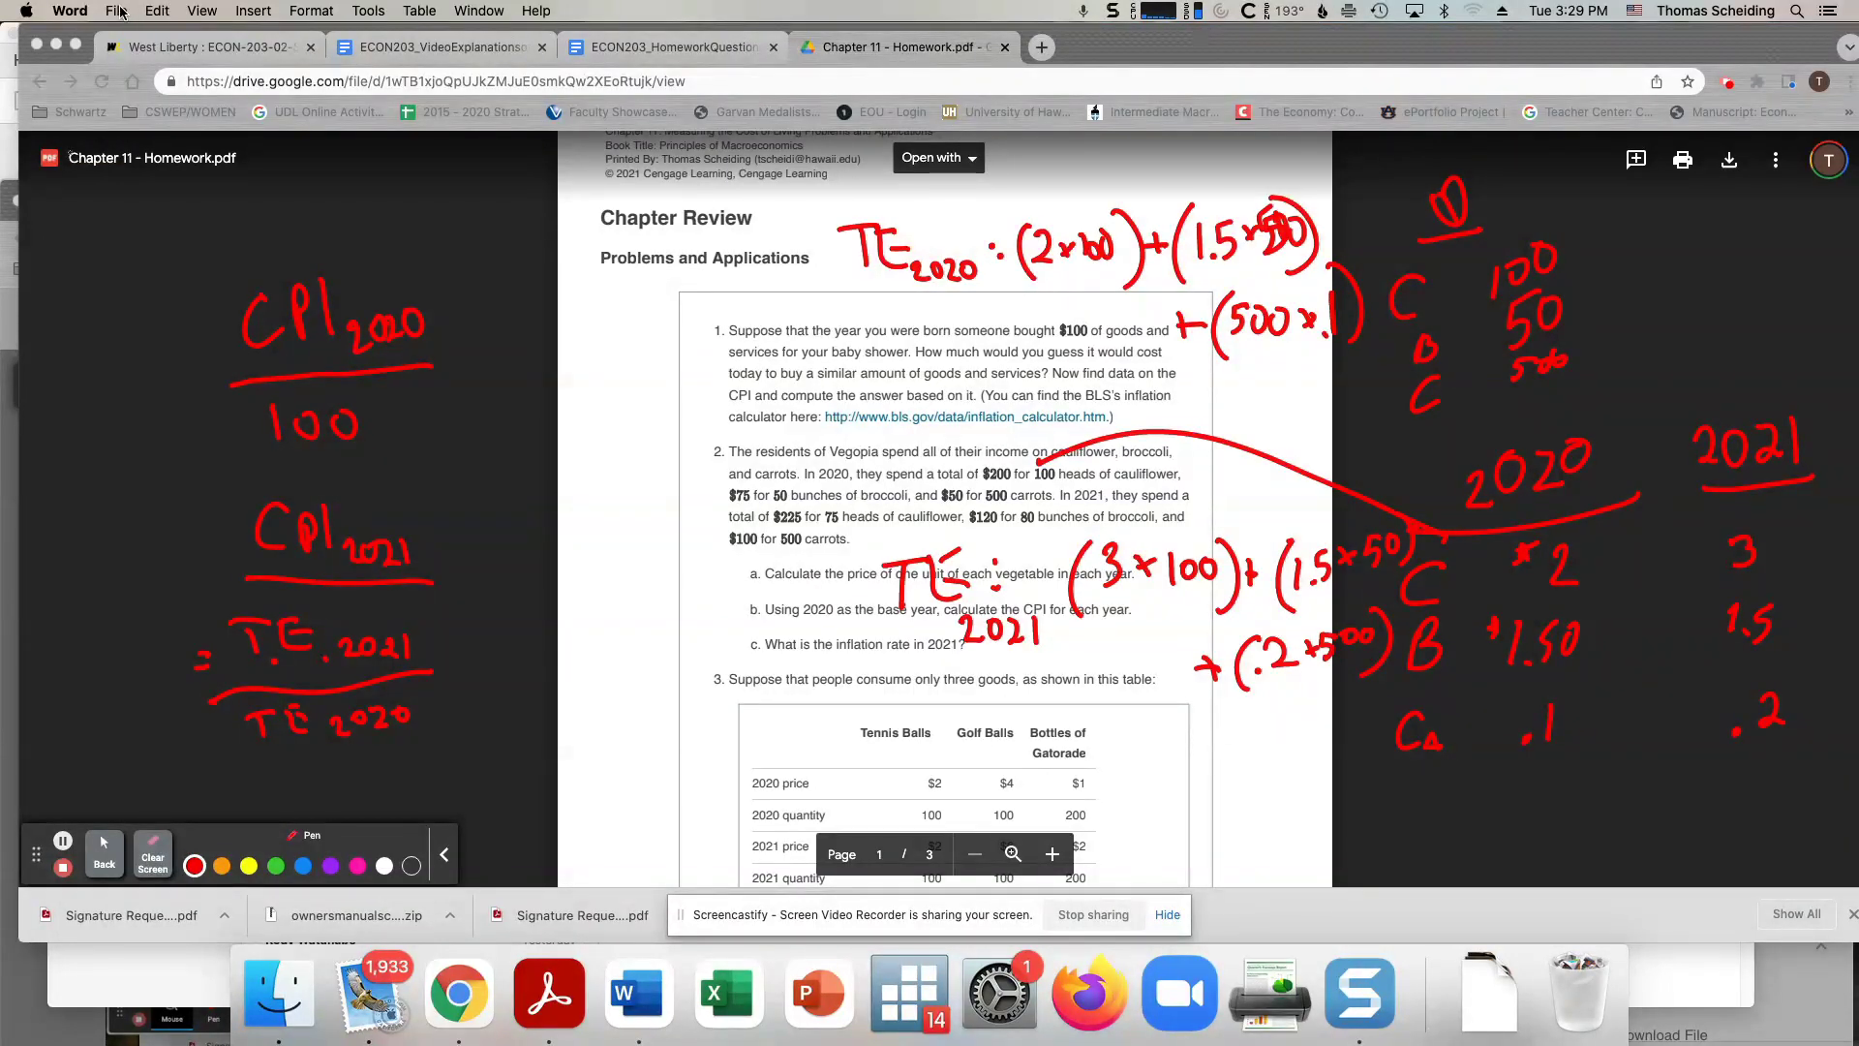
click(117, 10)
In Word's Open dialog, browse the R&C folder and sort files by name.
mouse_move(155, 89)
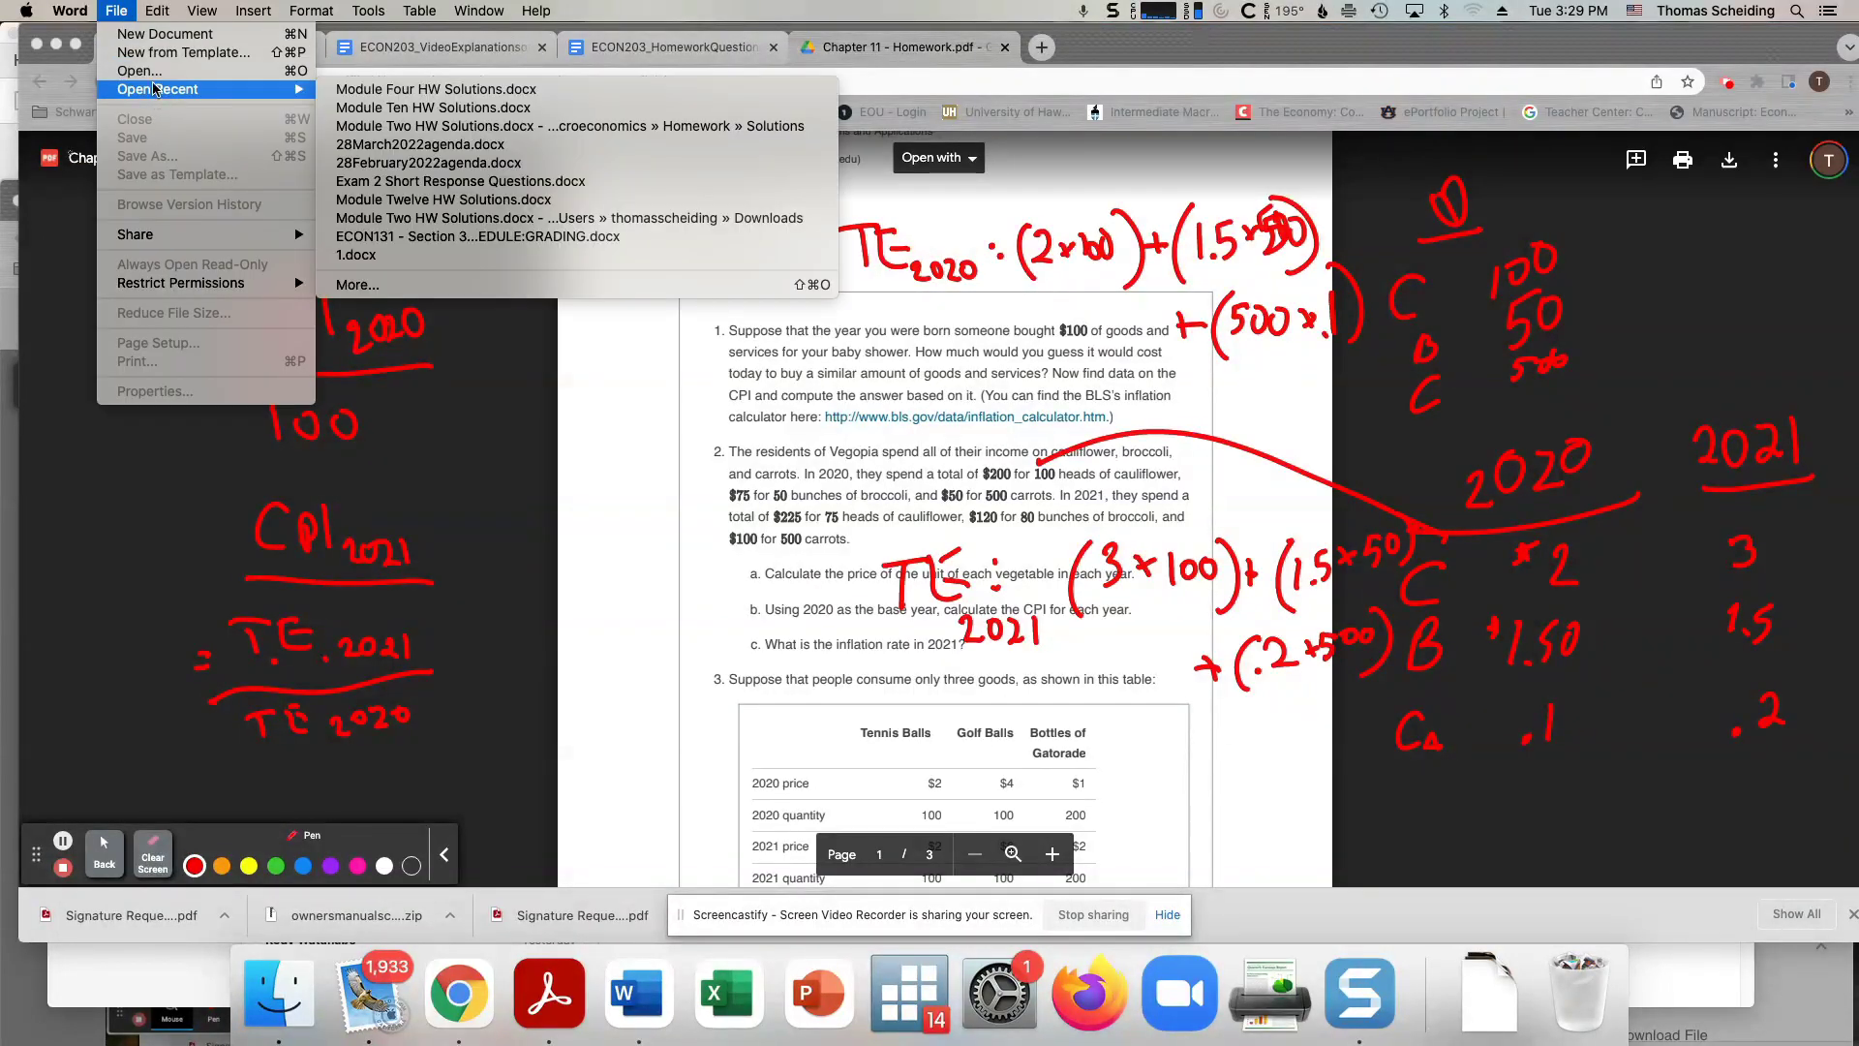
key(Escape)
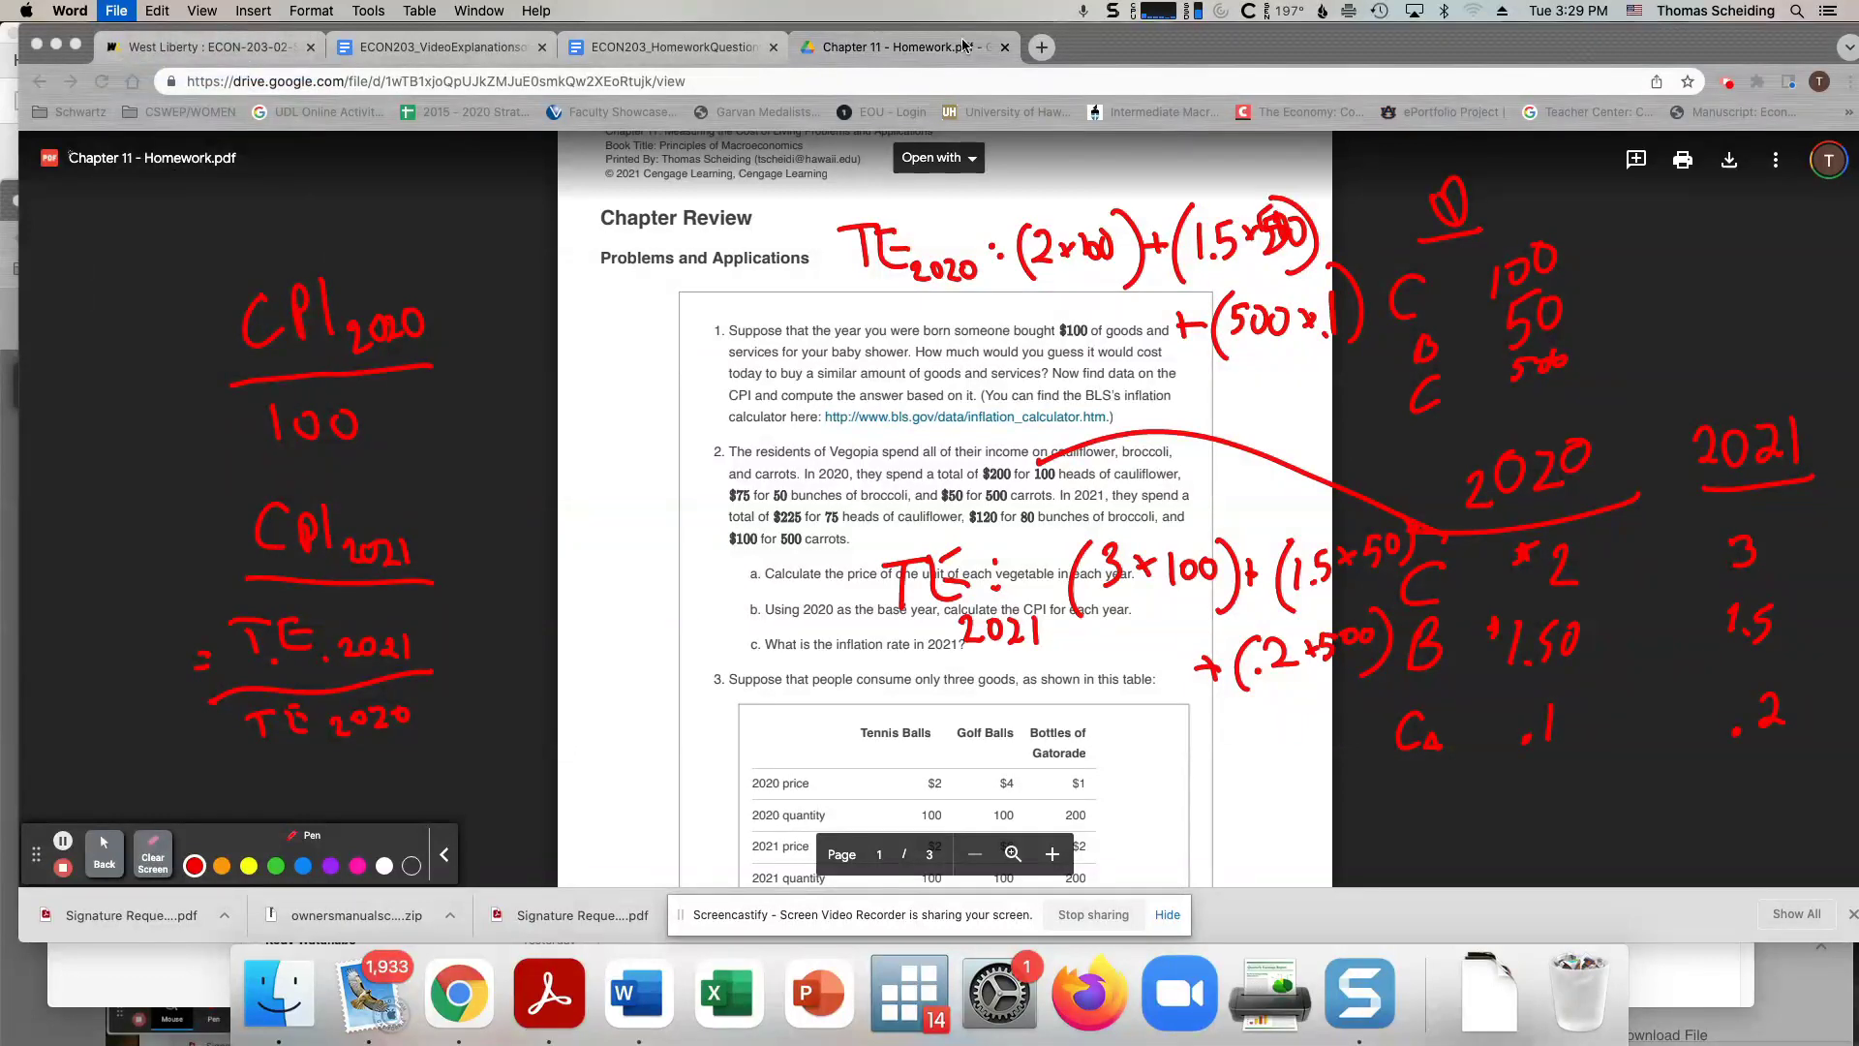
click(902, 167)
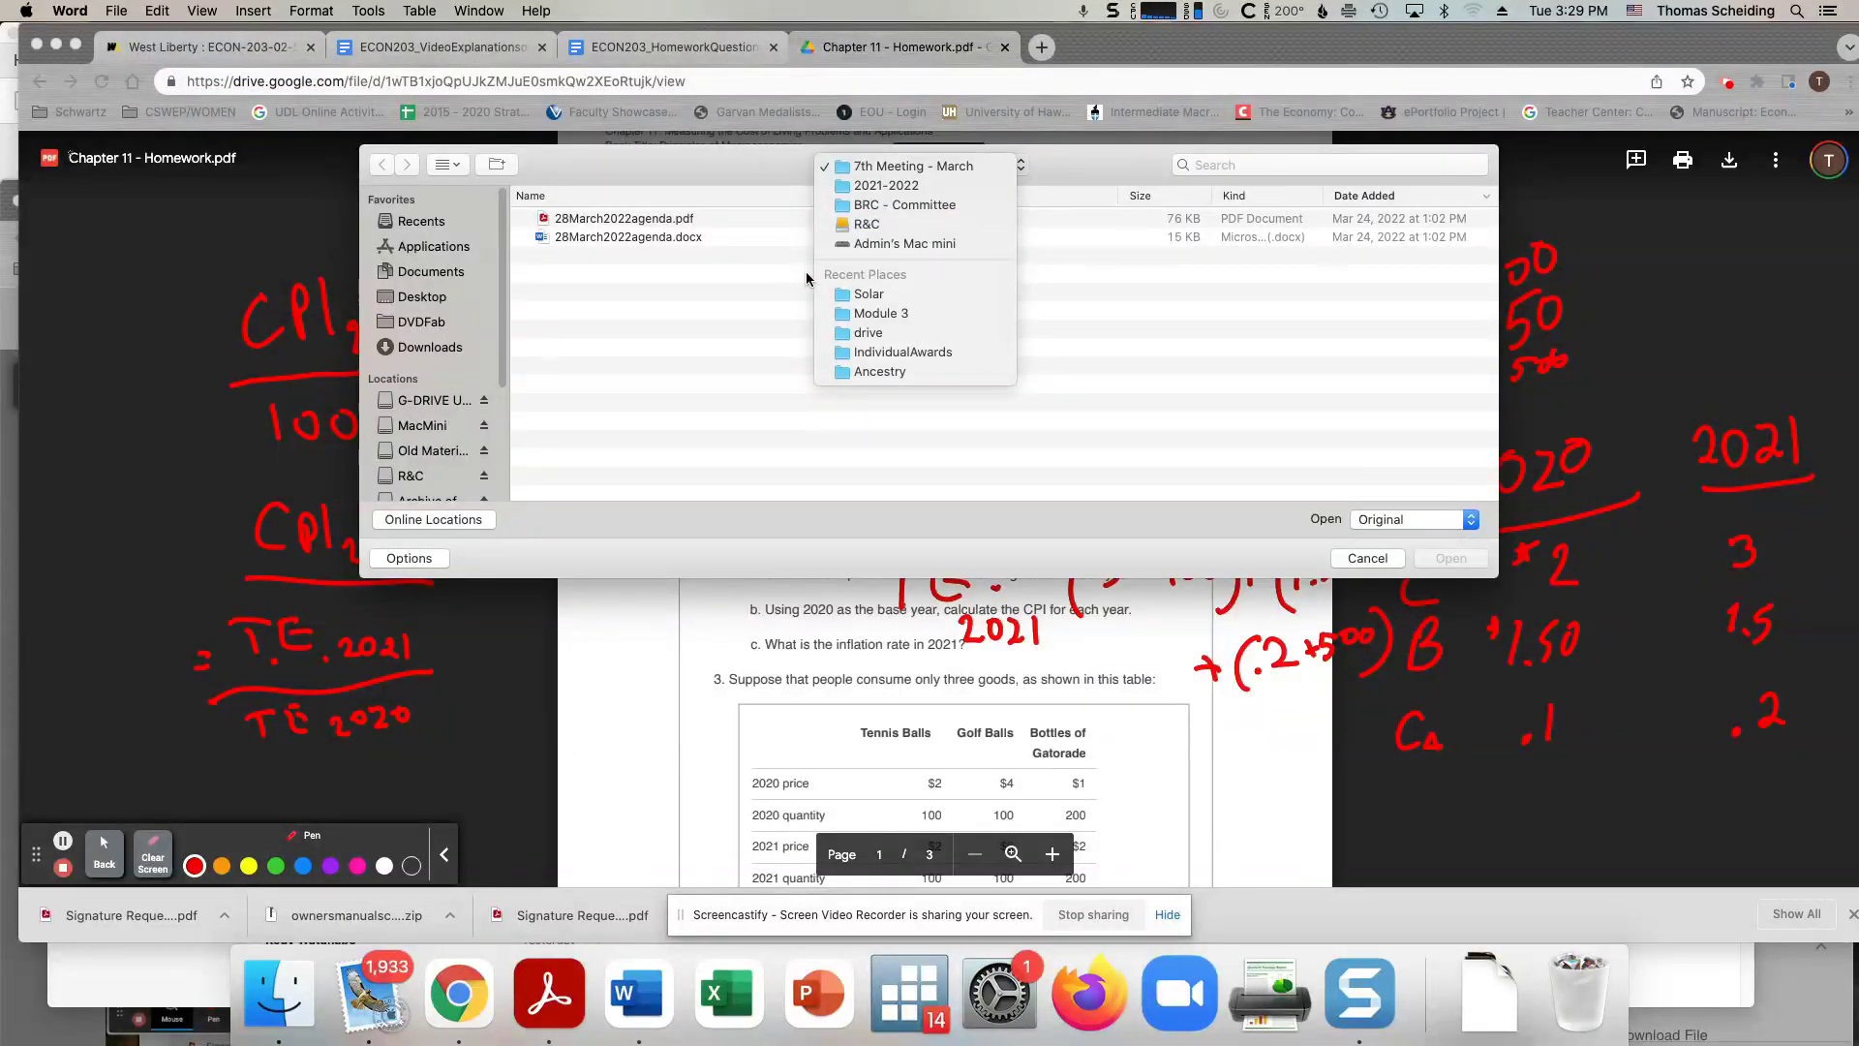
click(414, 474)
click(414, 475)
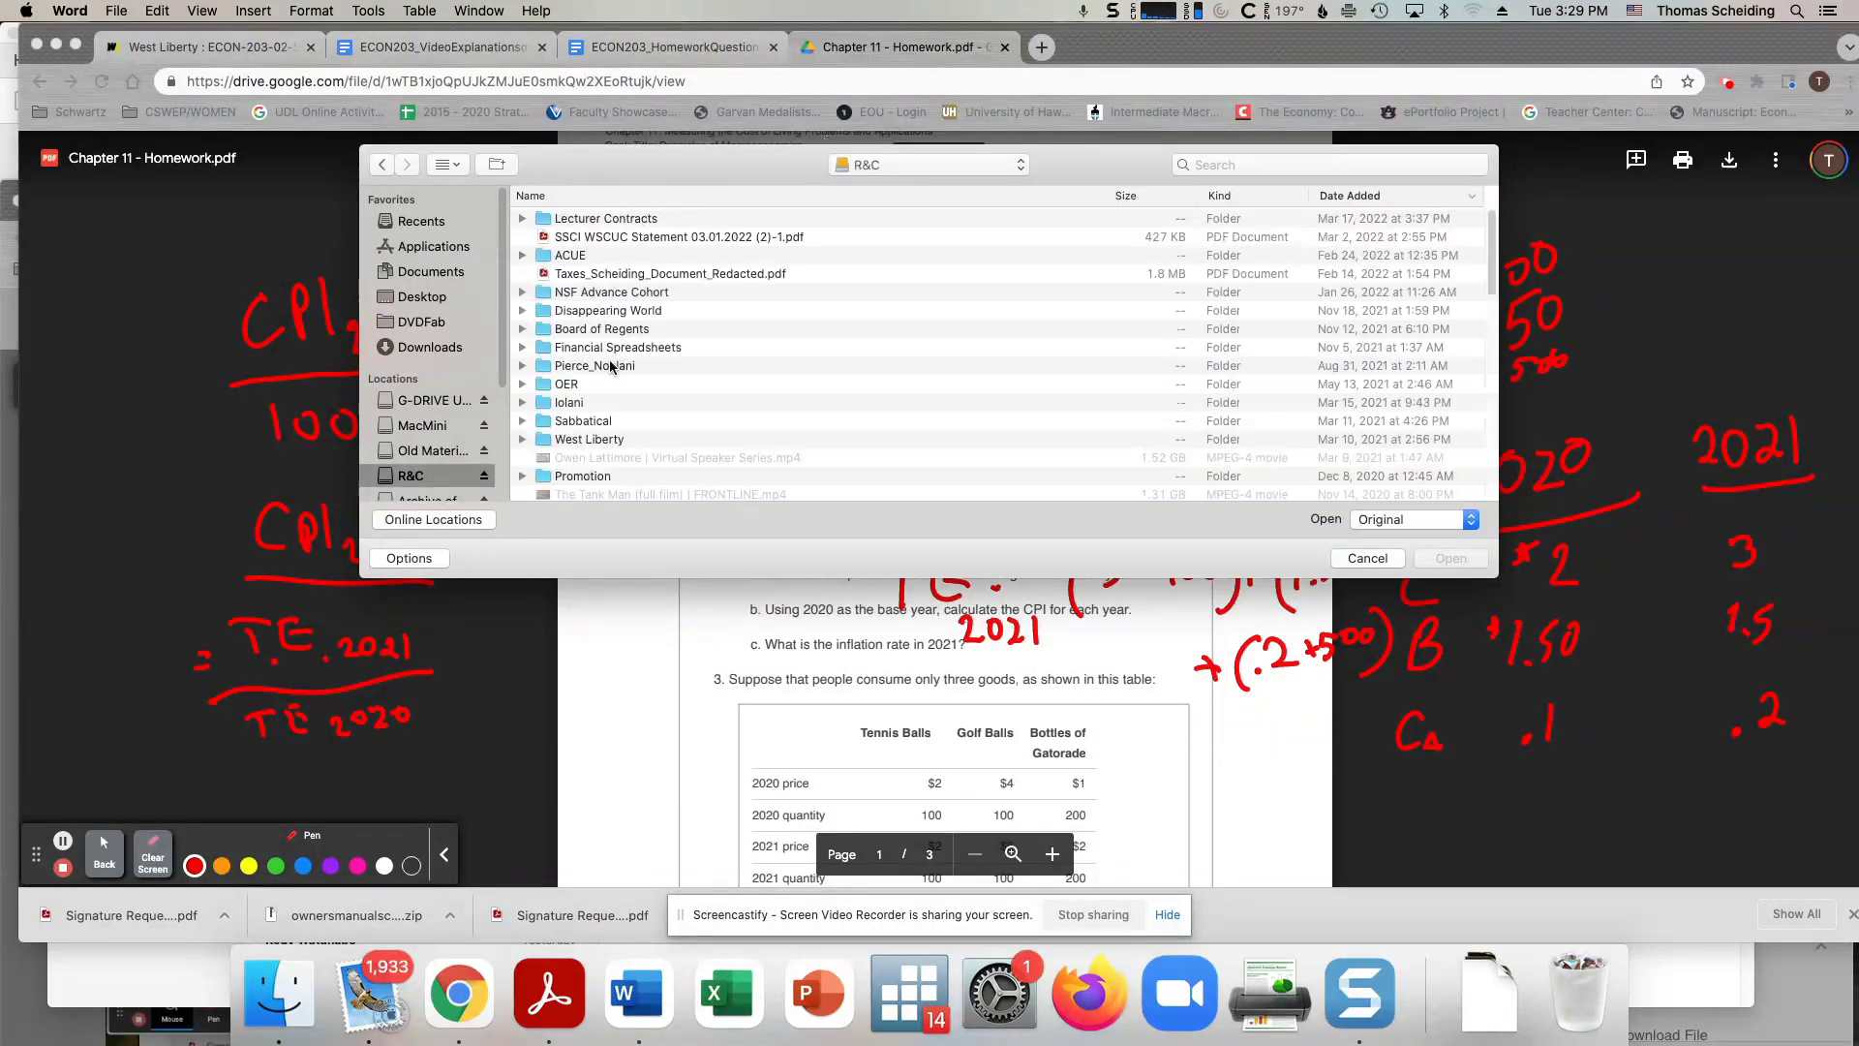
scroll(673, 374, down, 2)
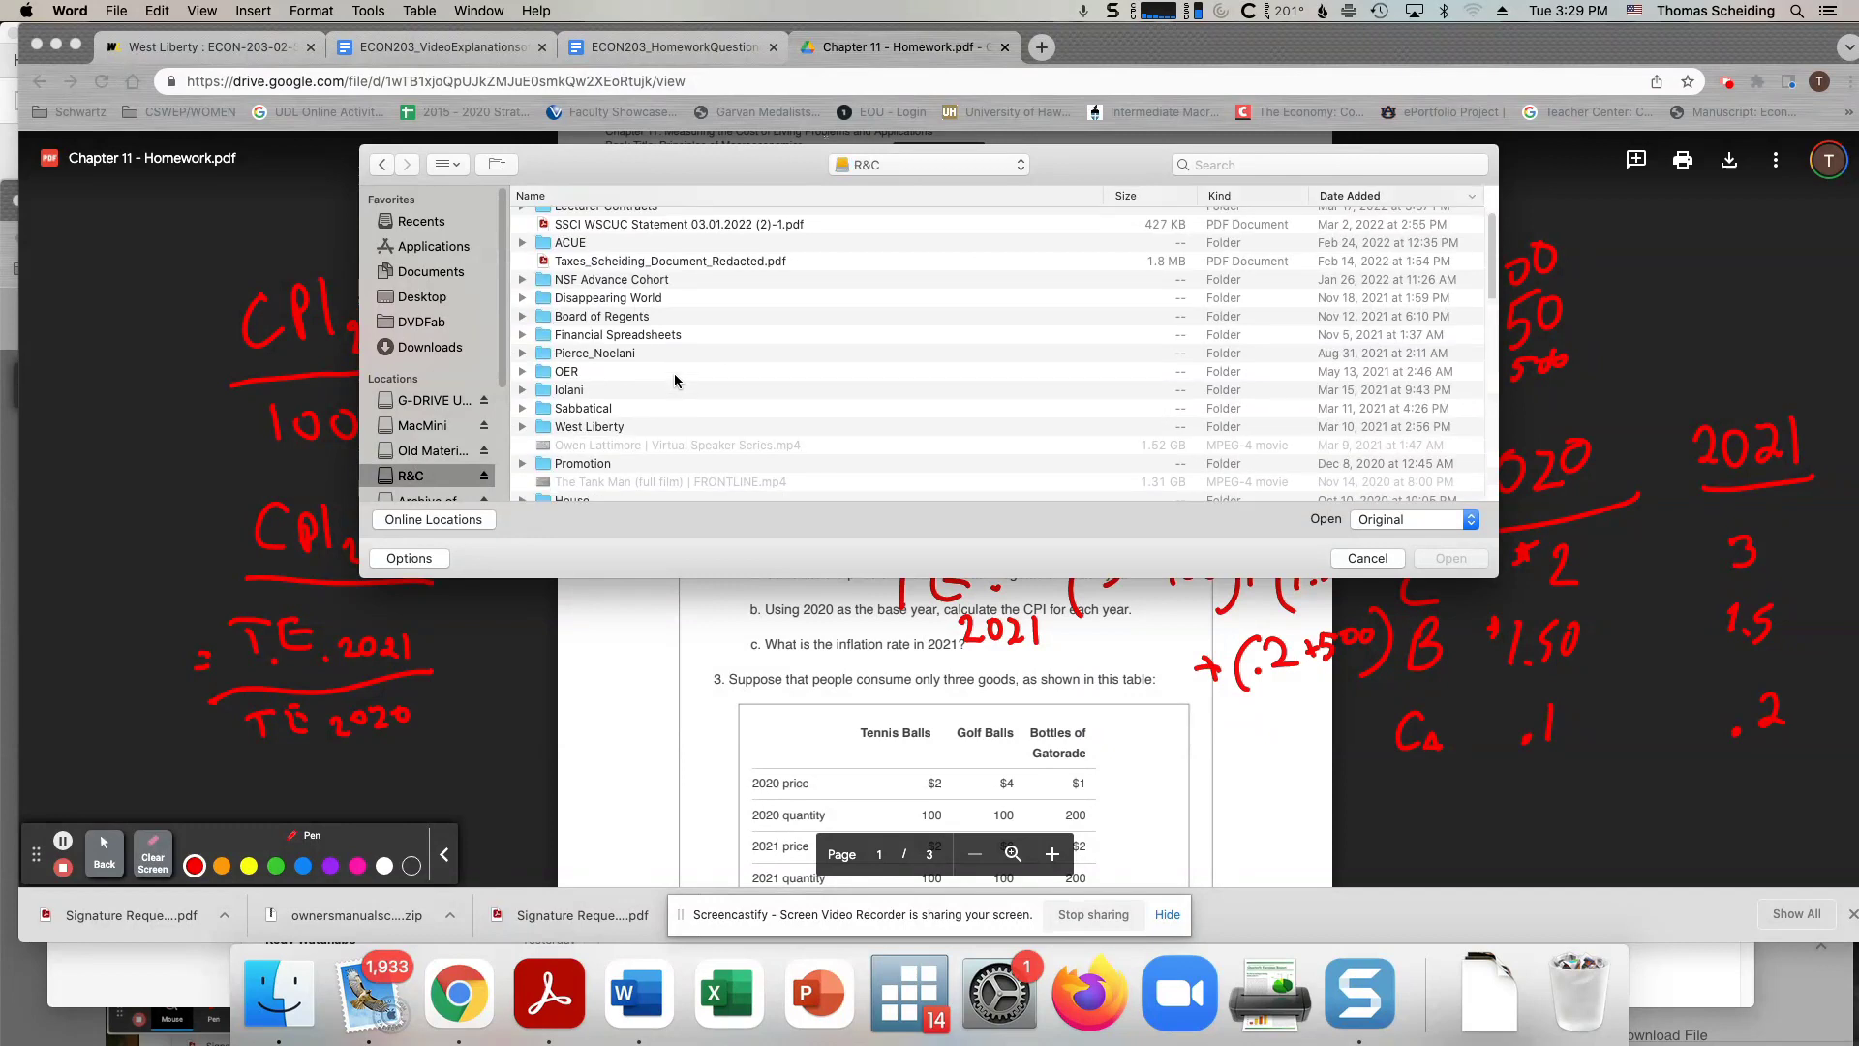
scroll(675, 377, down, 5)
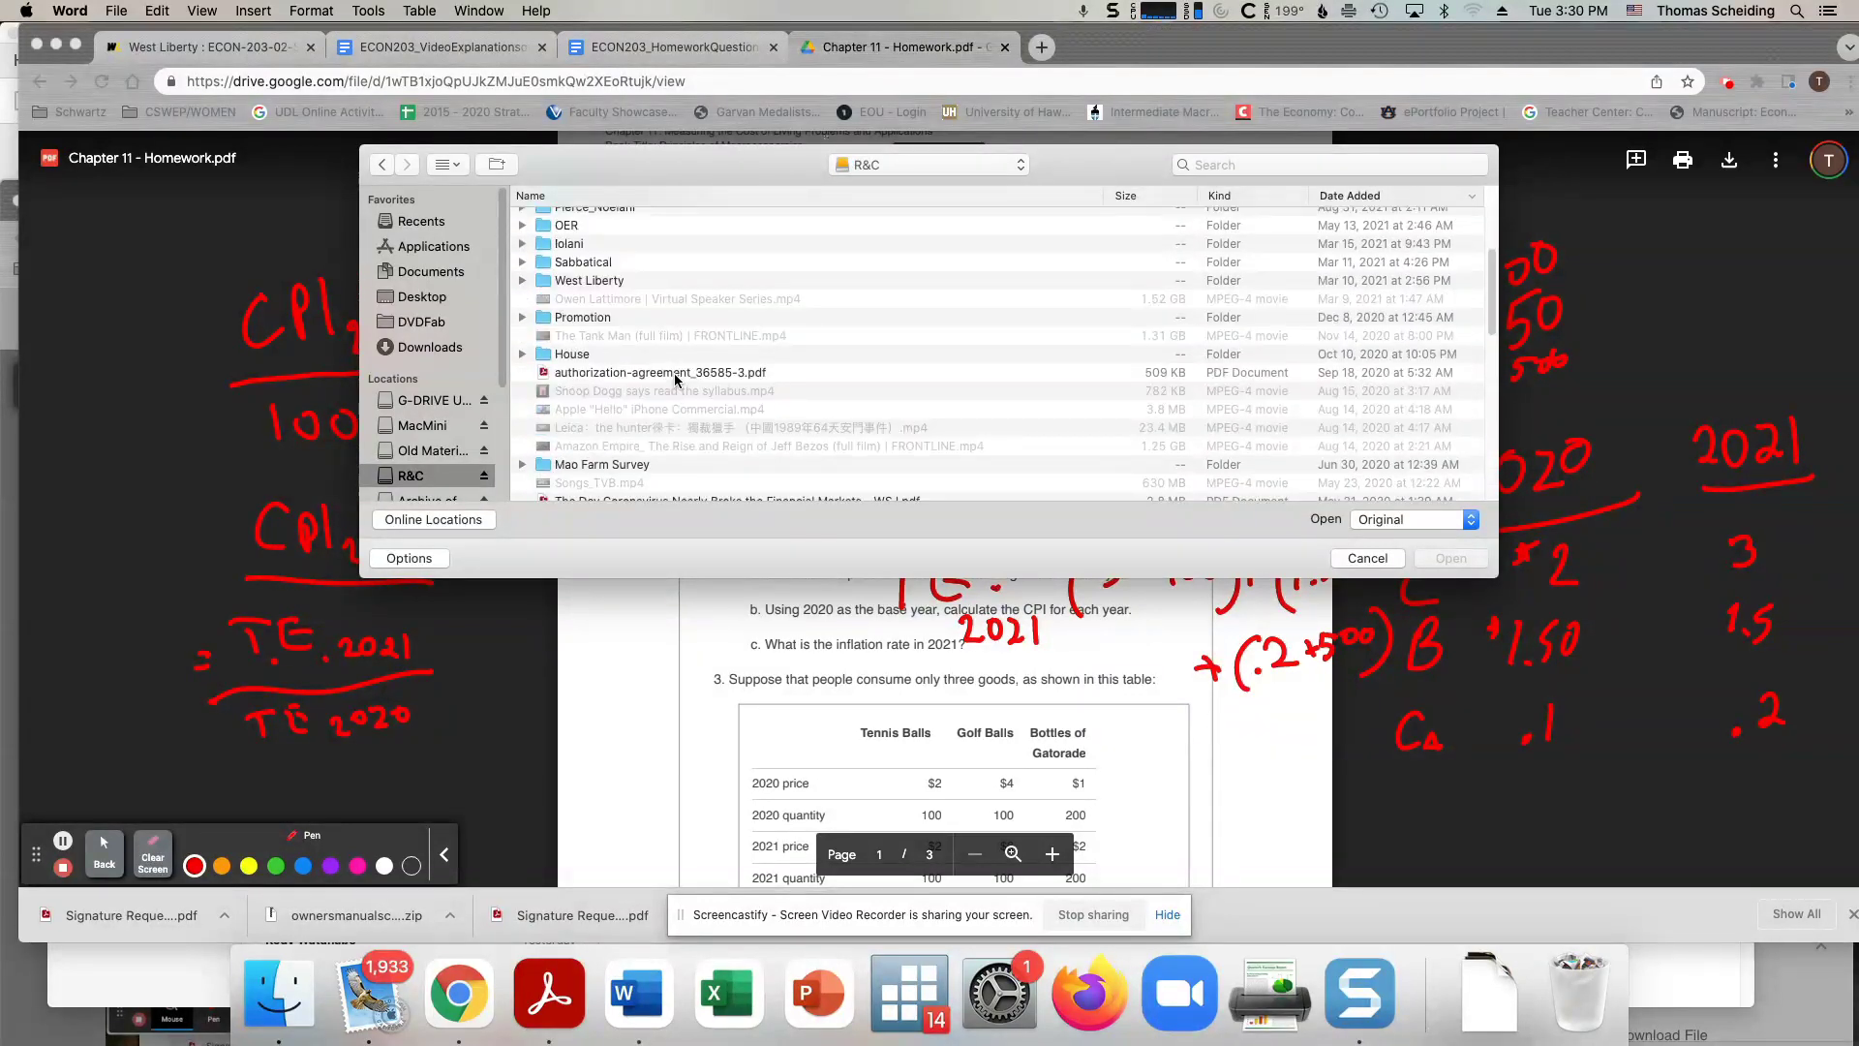
scroll(674, 374, up, 6)
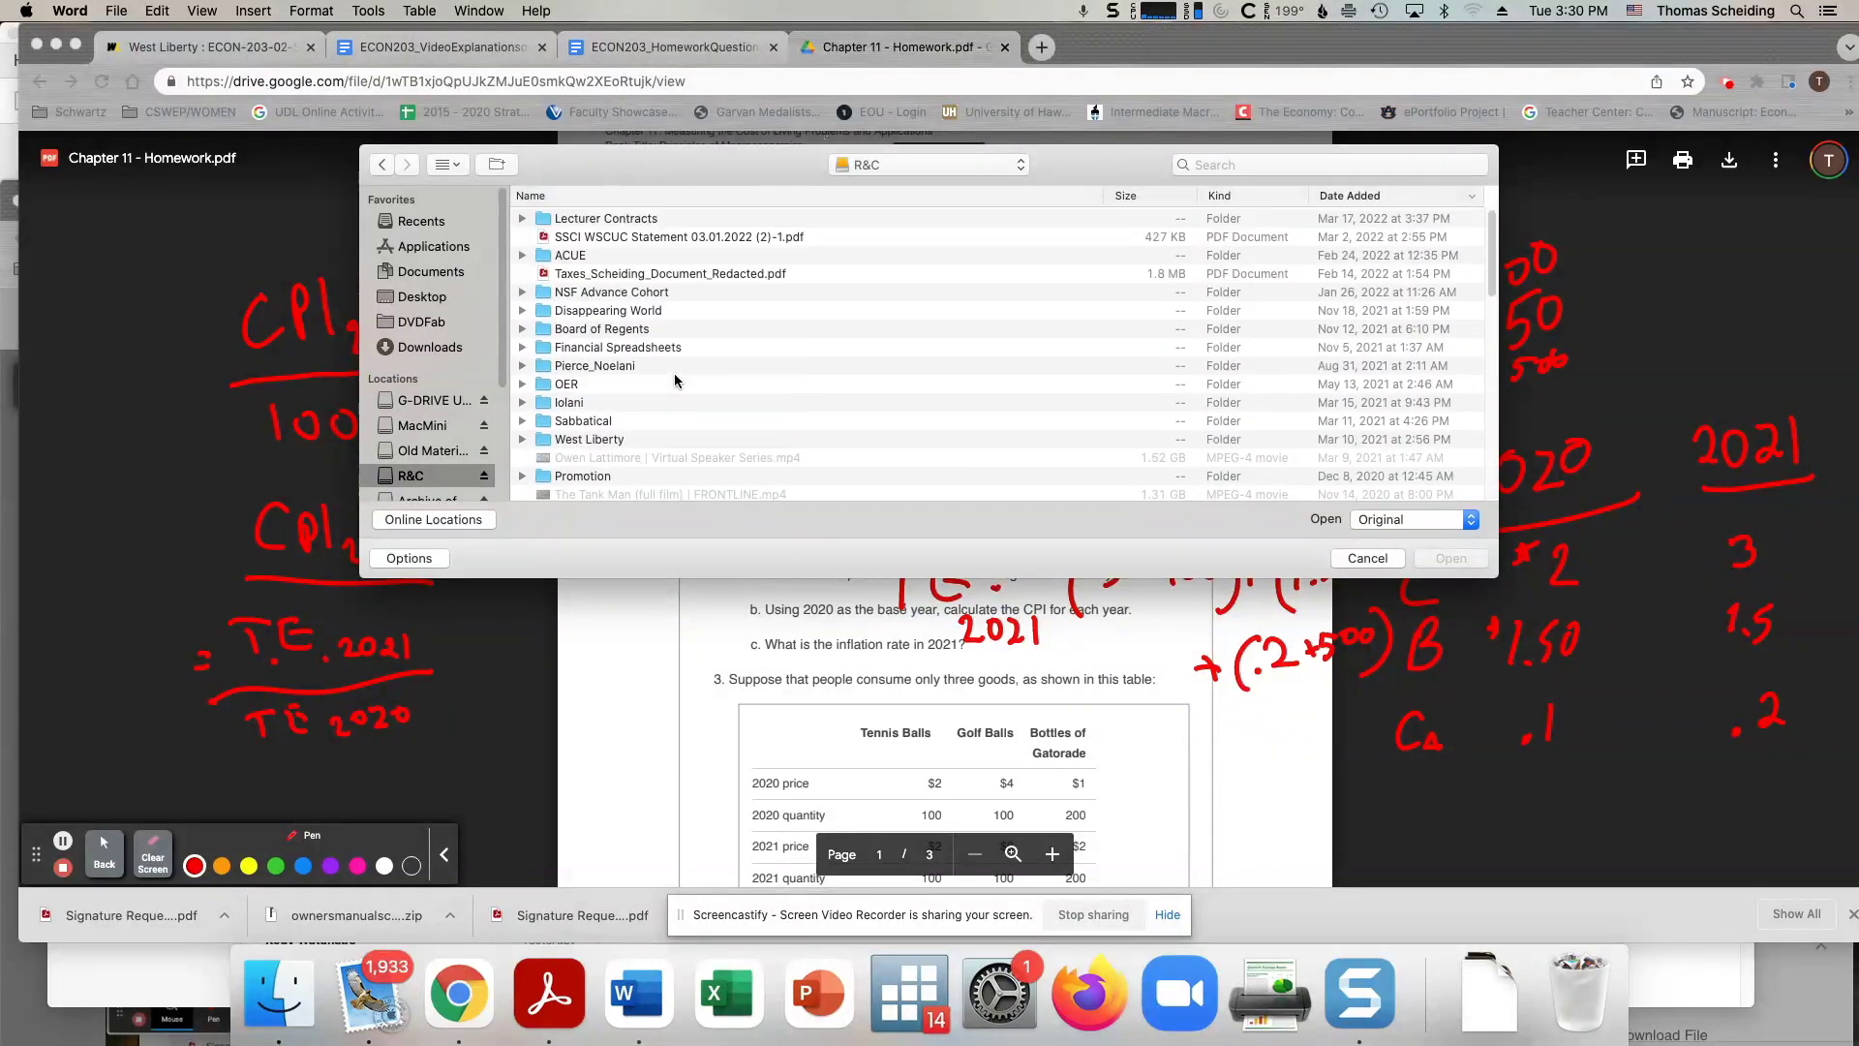
click(896, 163)
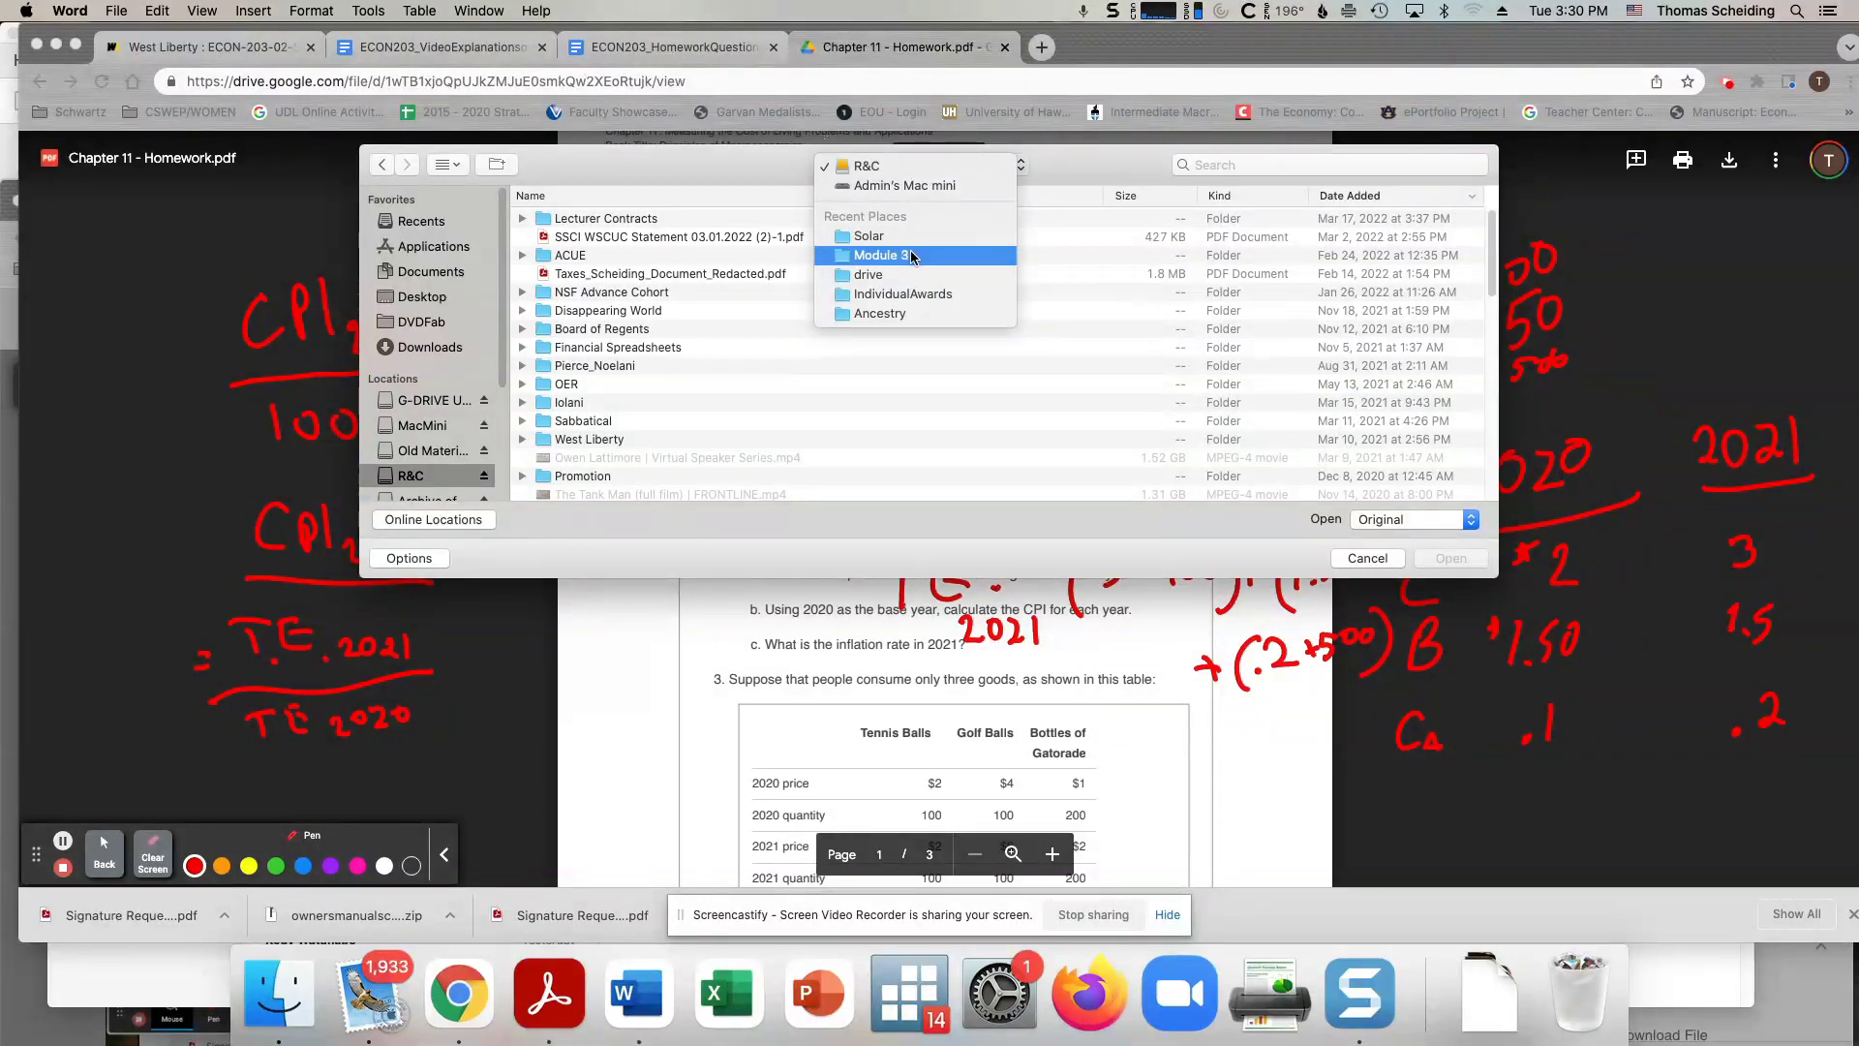
click(805, 147)
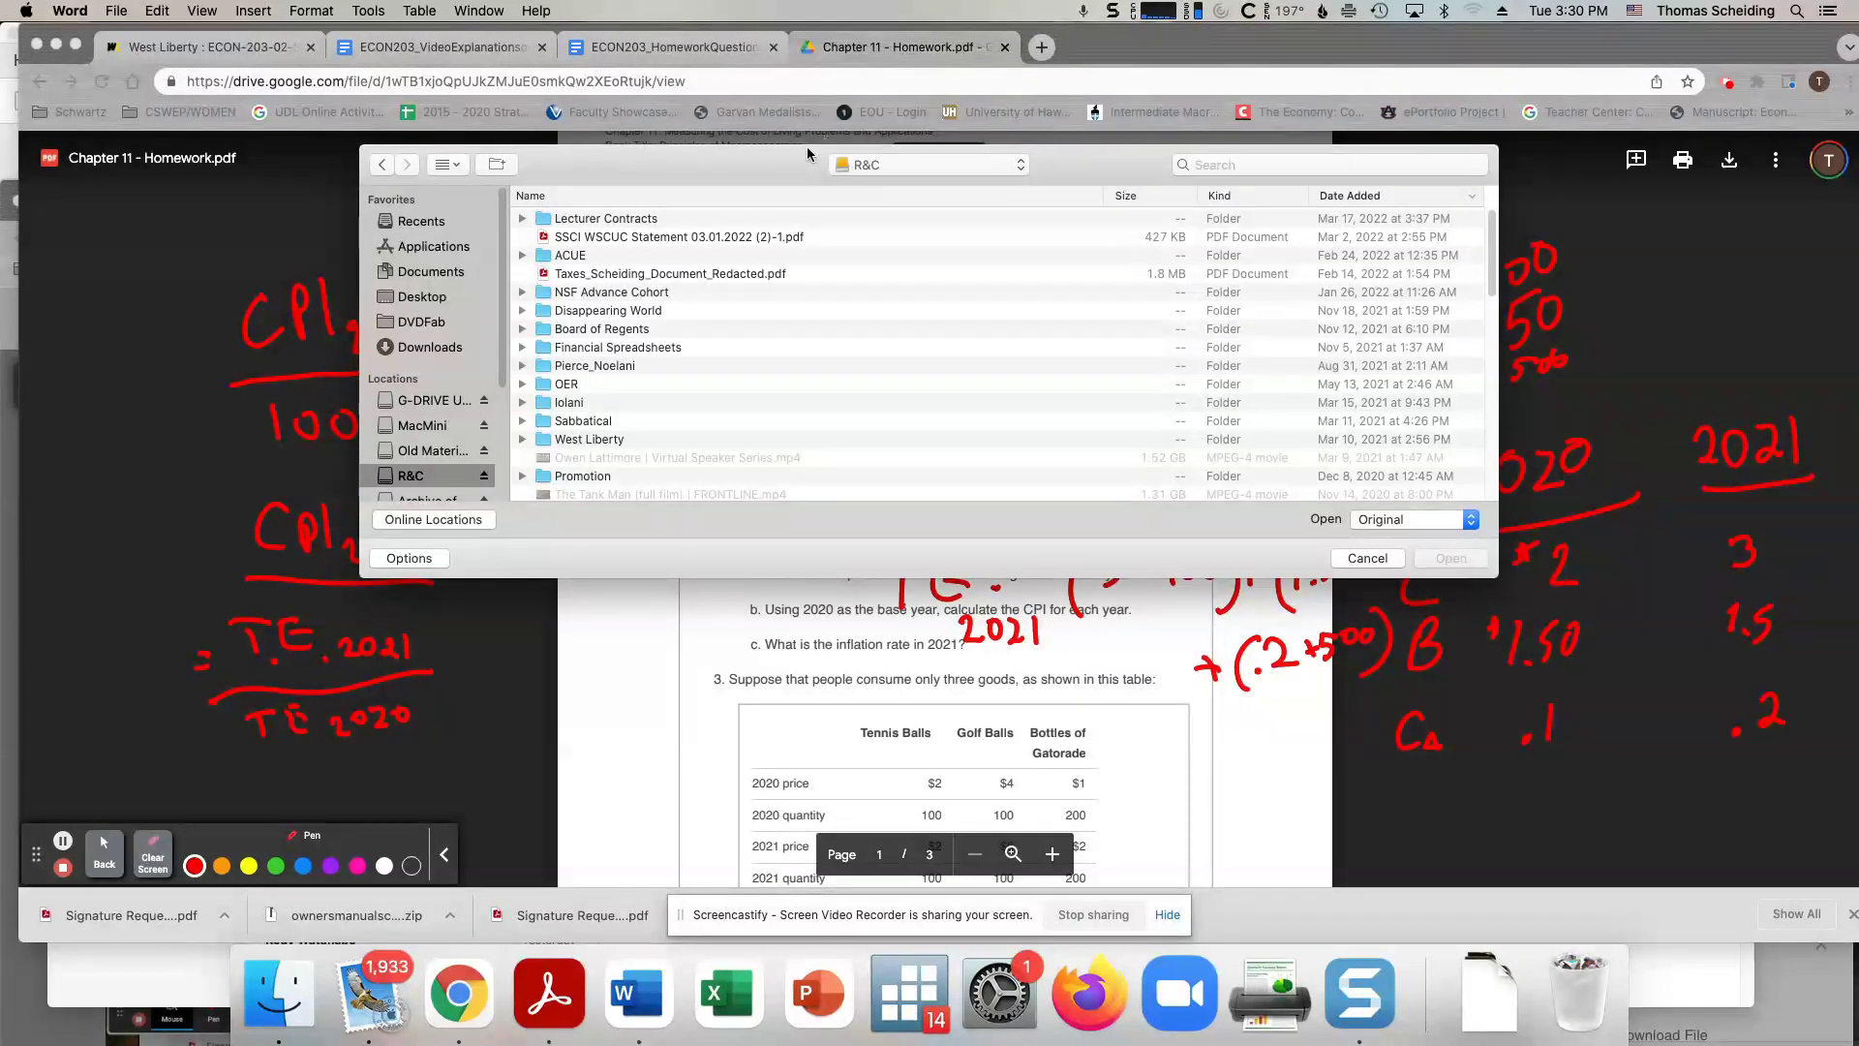
click(697, 195)
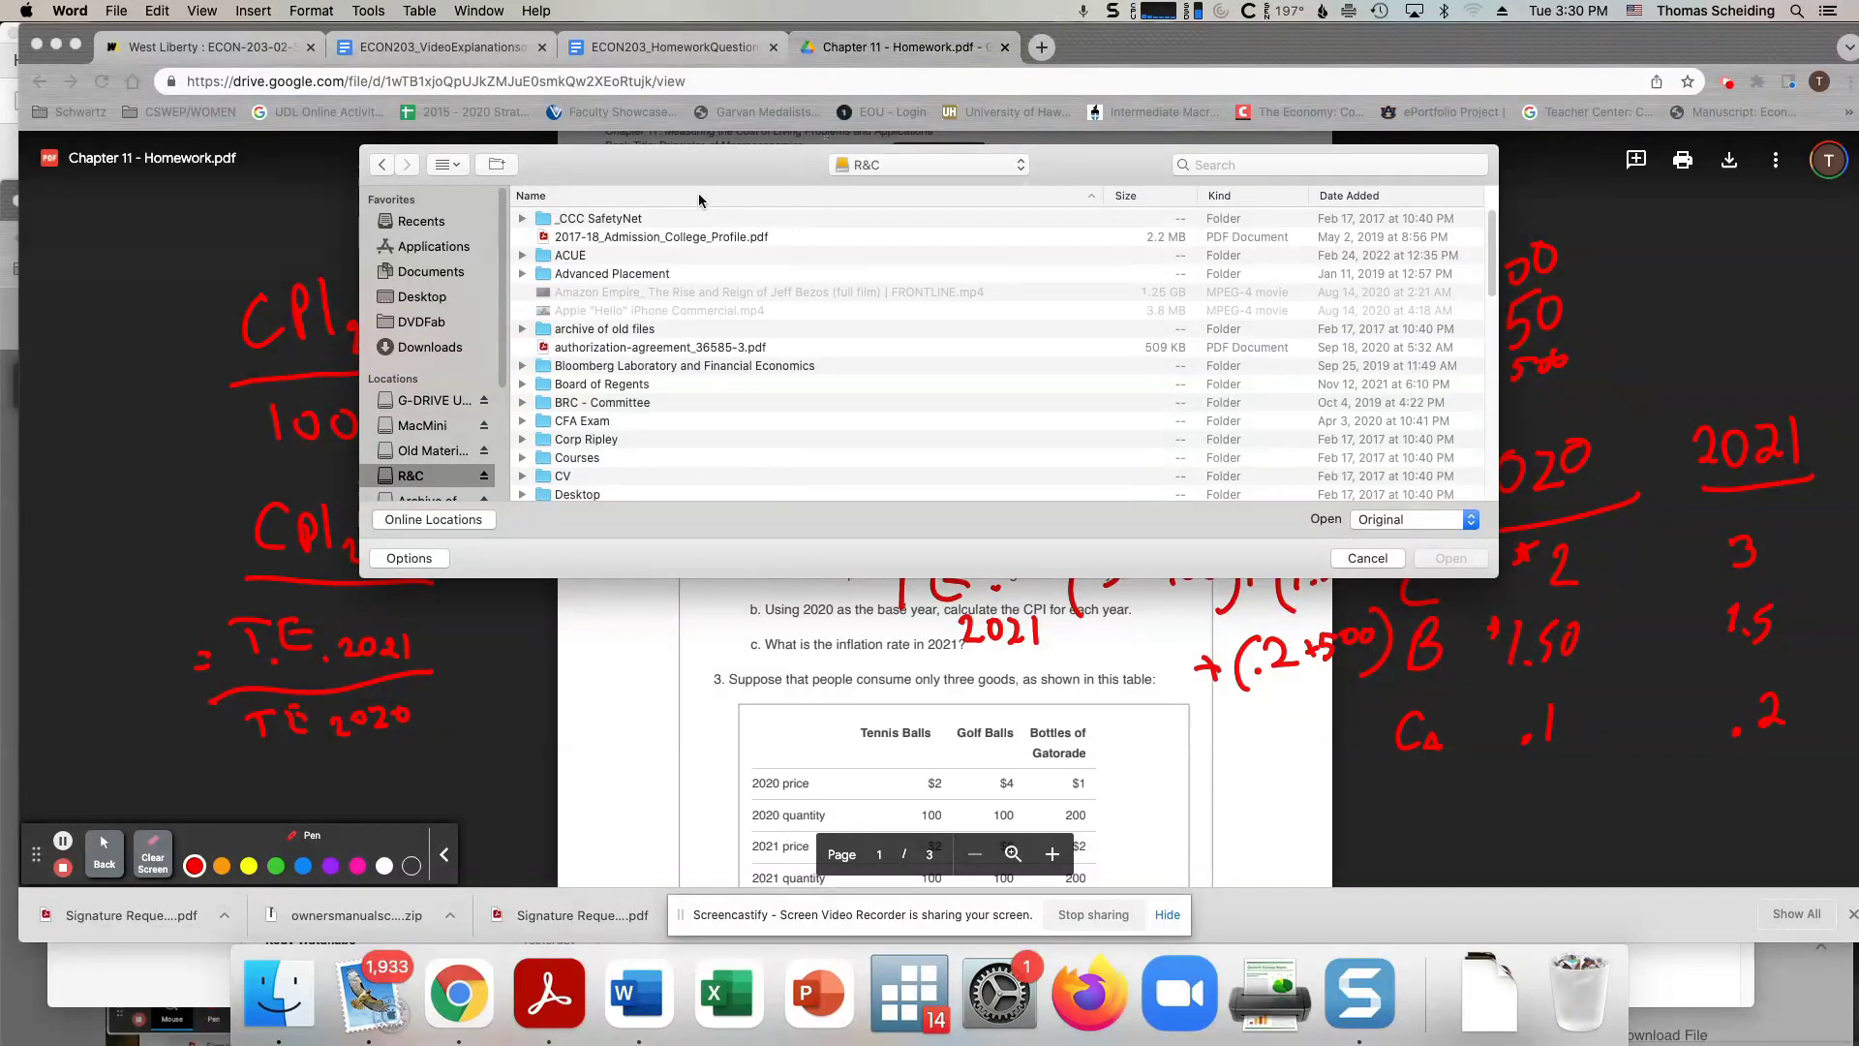
Navigate to Courses > West Liberty > Principles of Macroeconomics > Homework > Solutions.
double_click(639, 459)
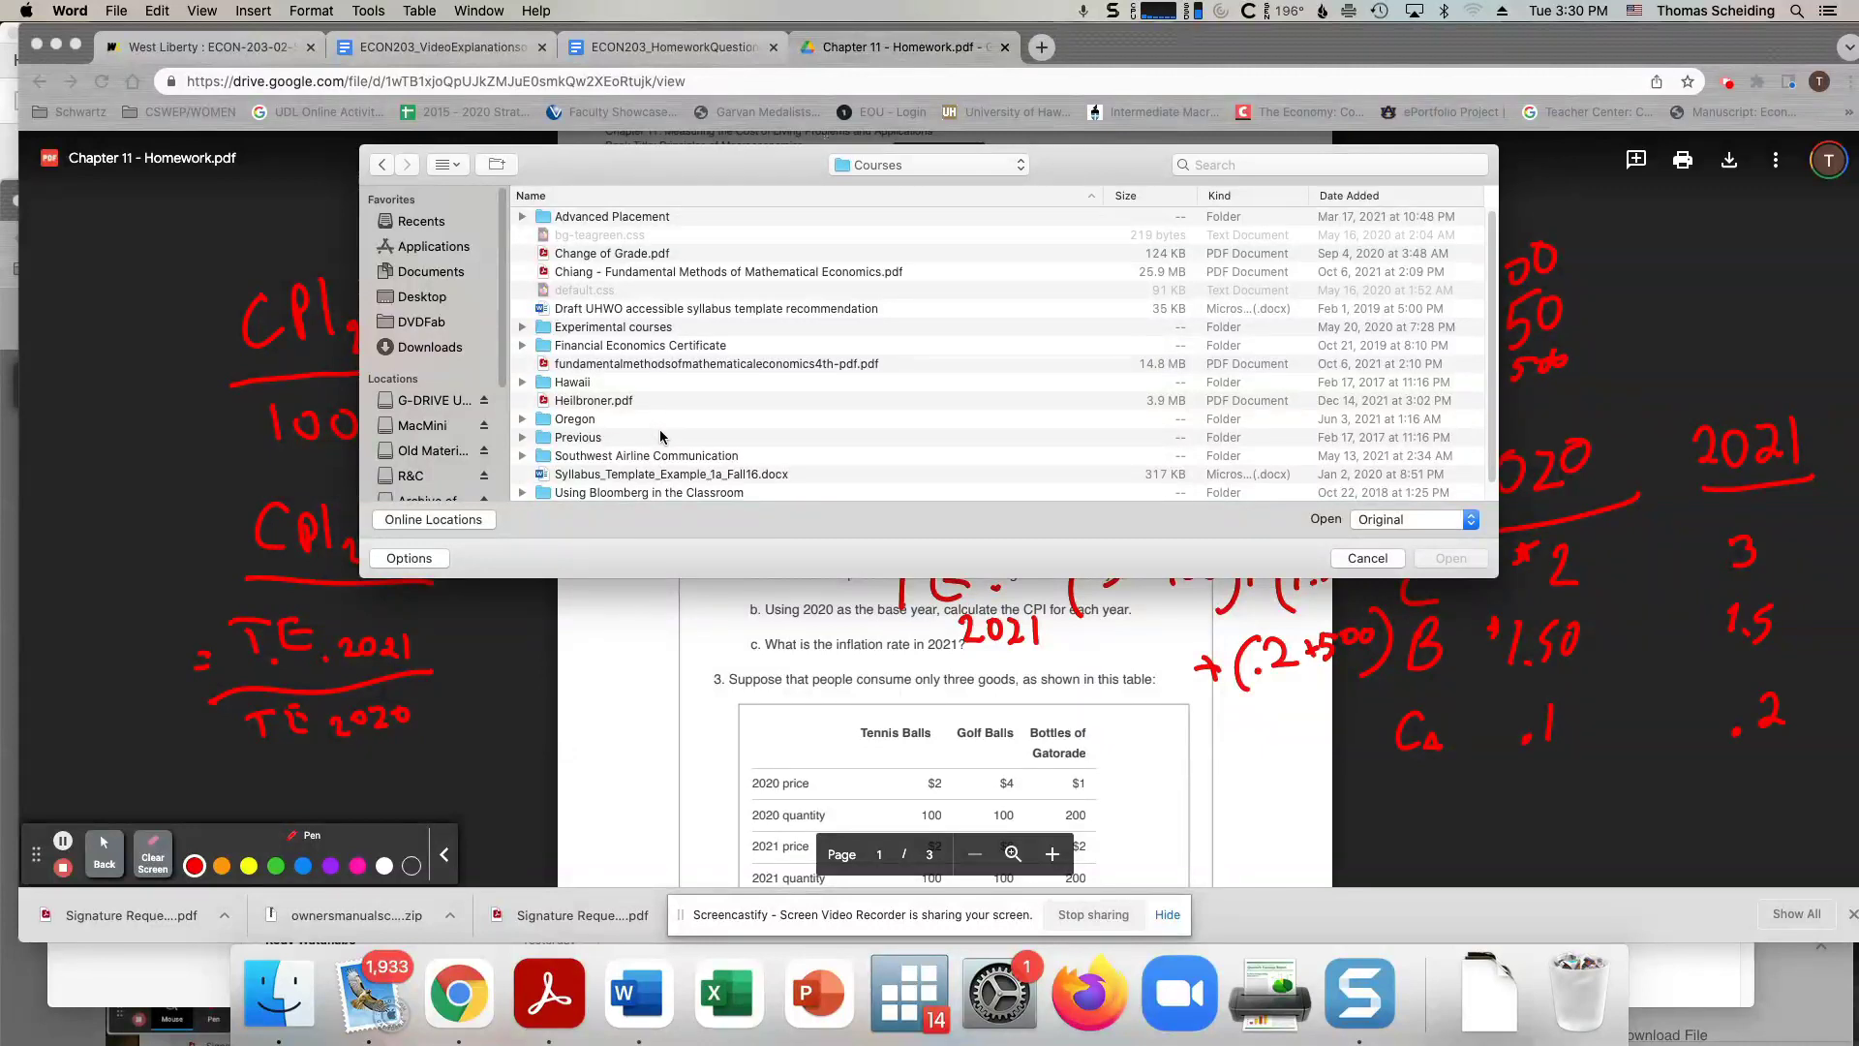
scroll(659, 435, down, 1)
click(654, 492)
double_click(655, 492)
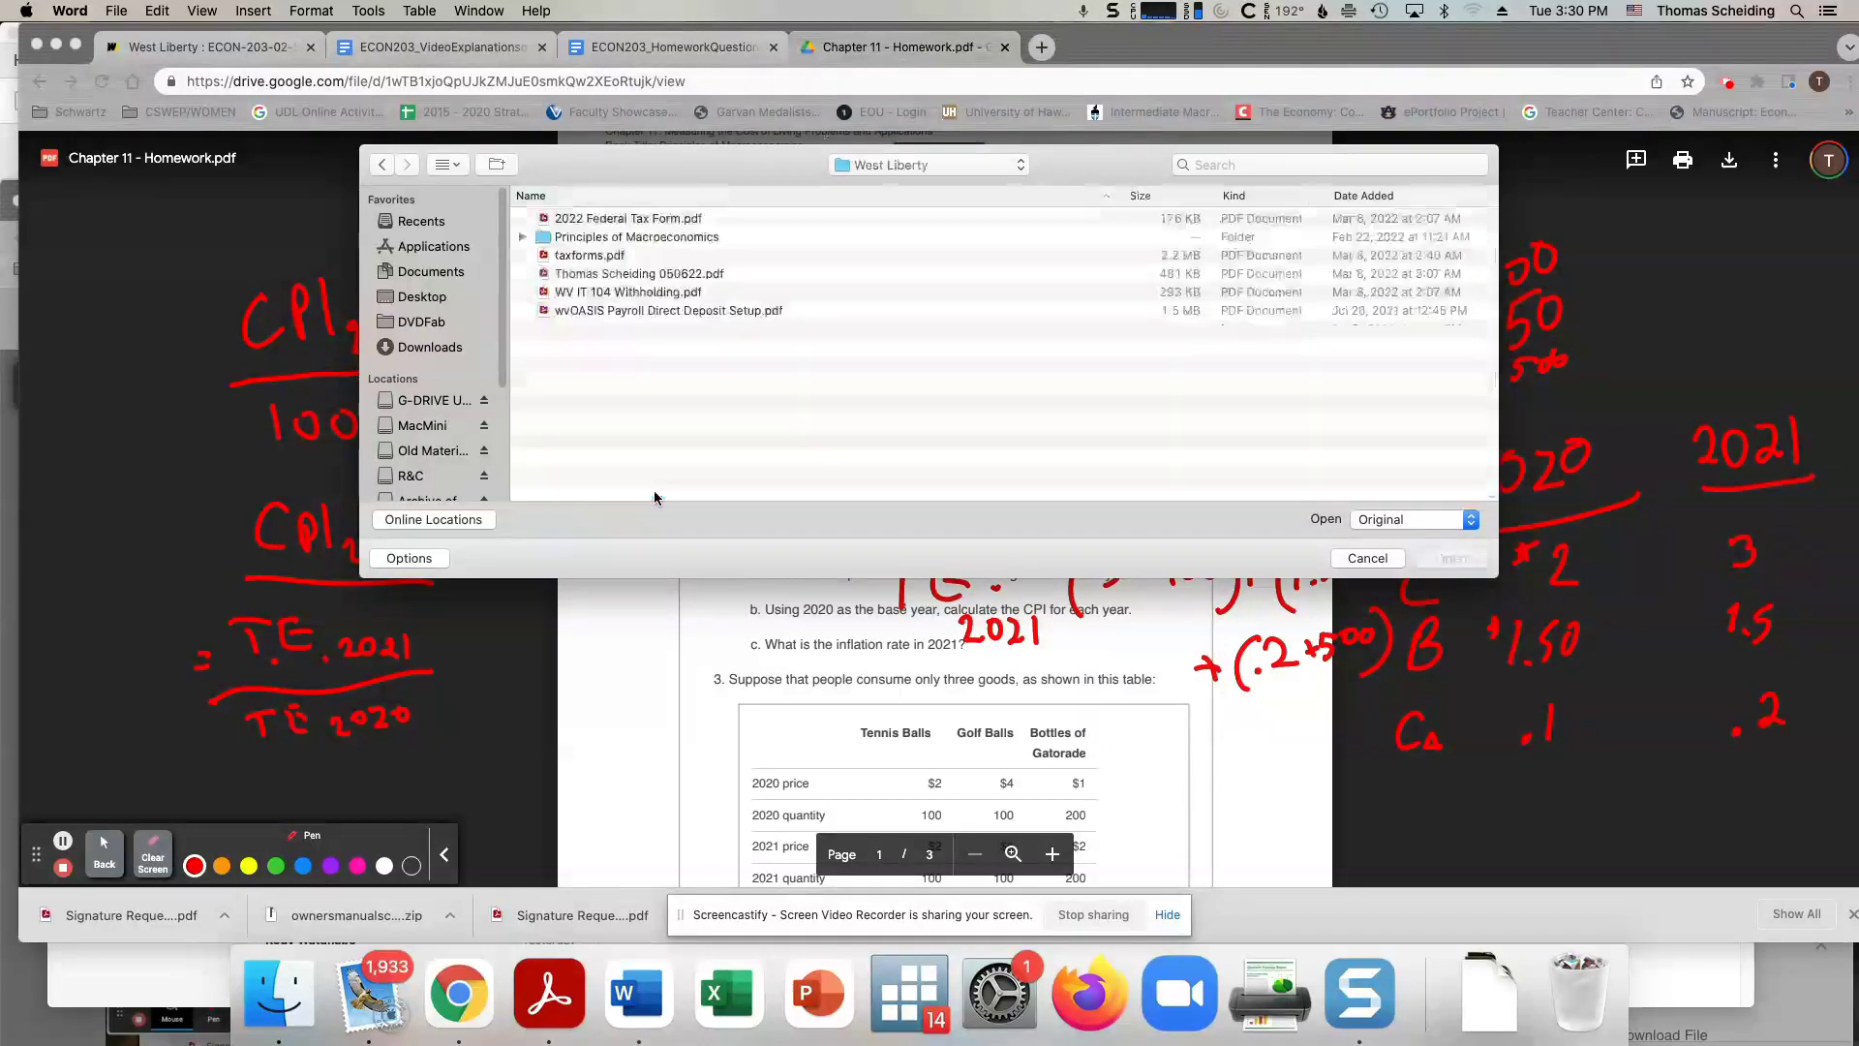
click(600, 242)
double_click(599, 239)
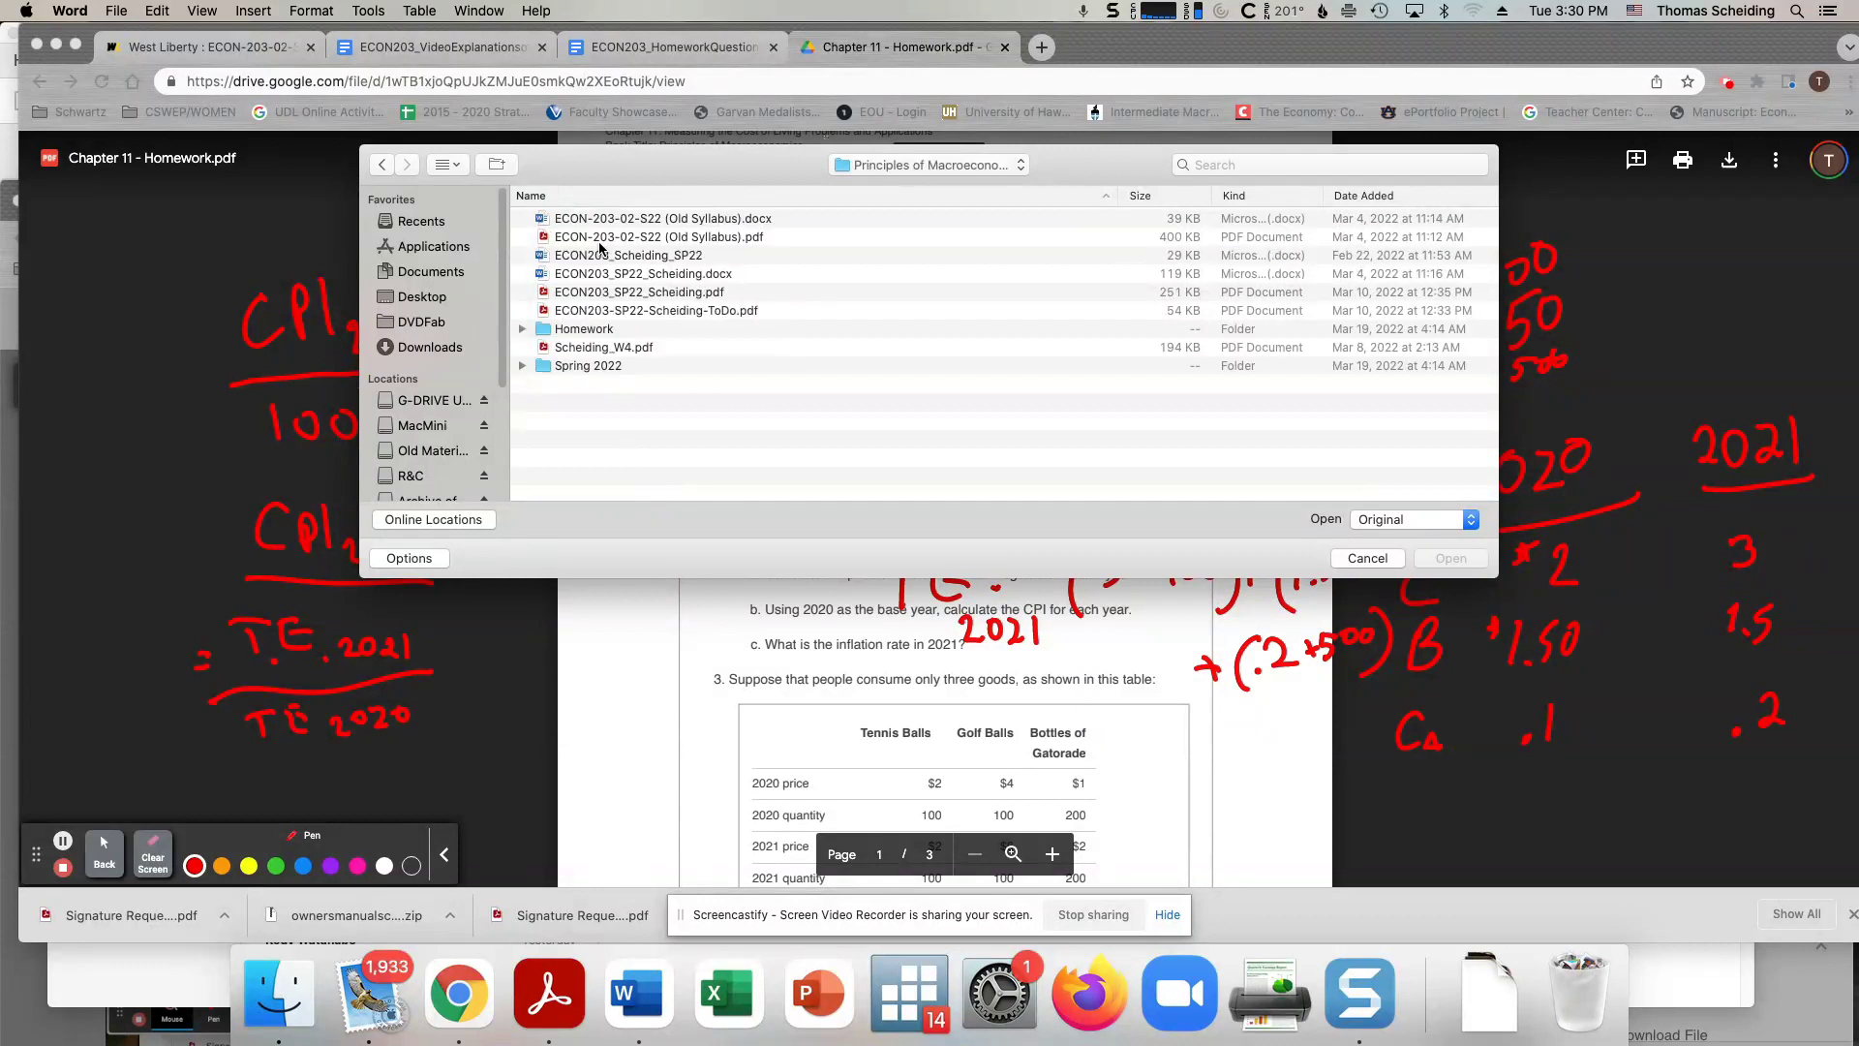
double_click(584, 329)
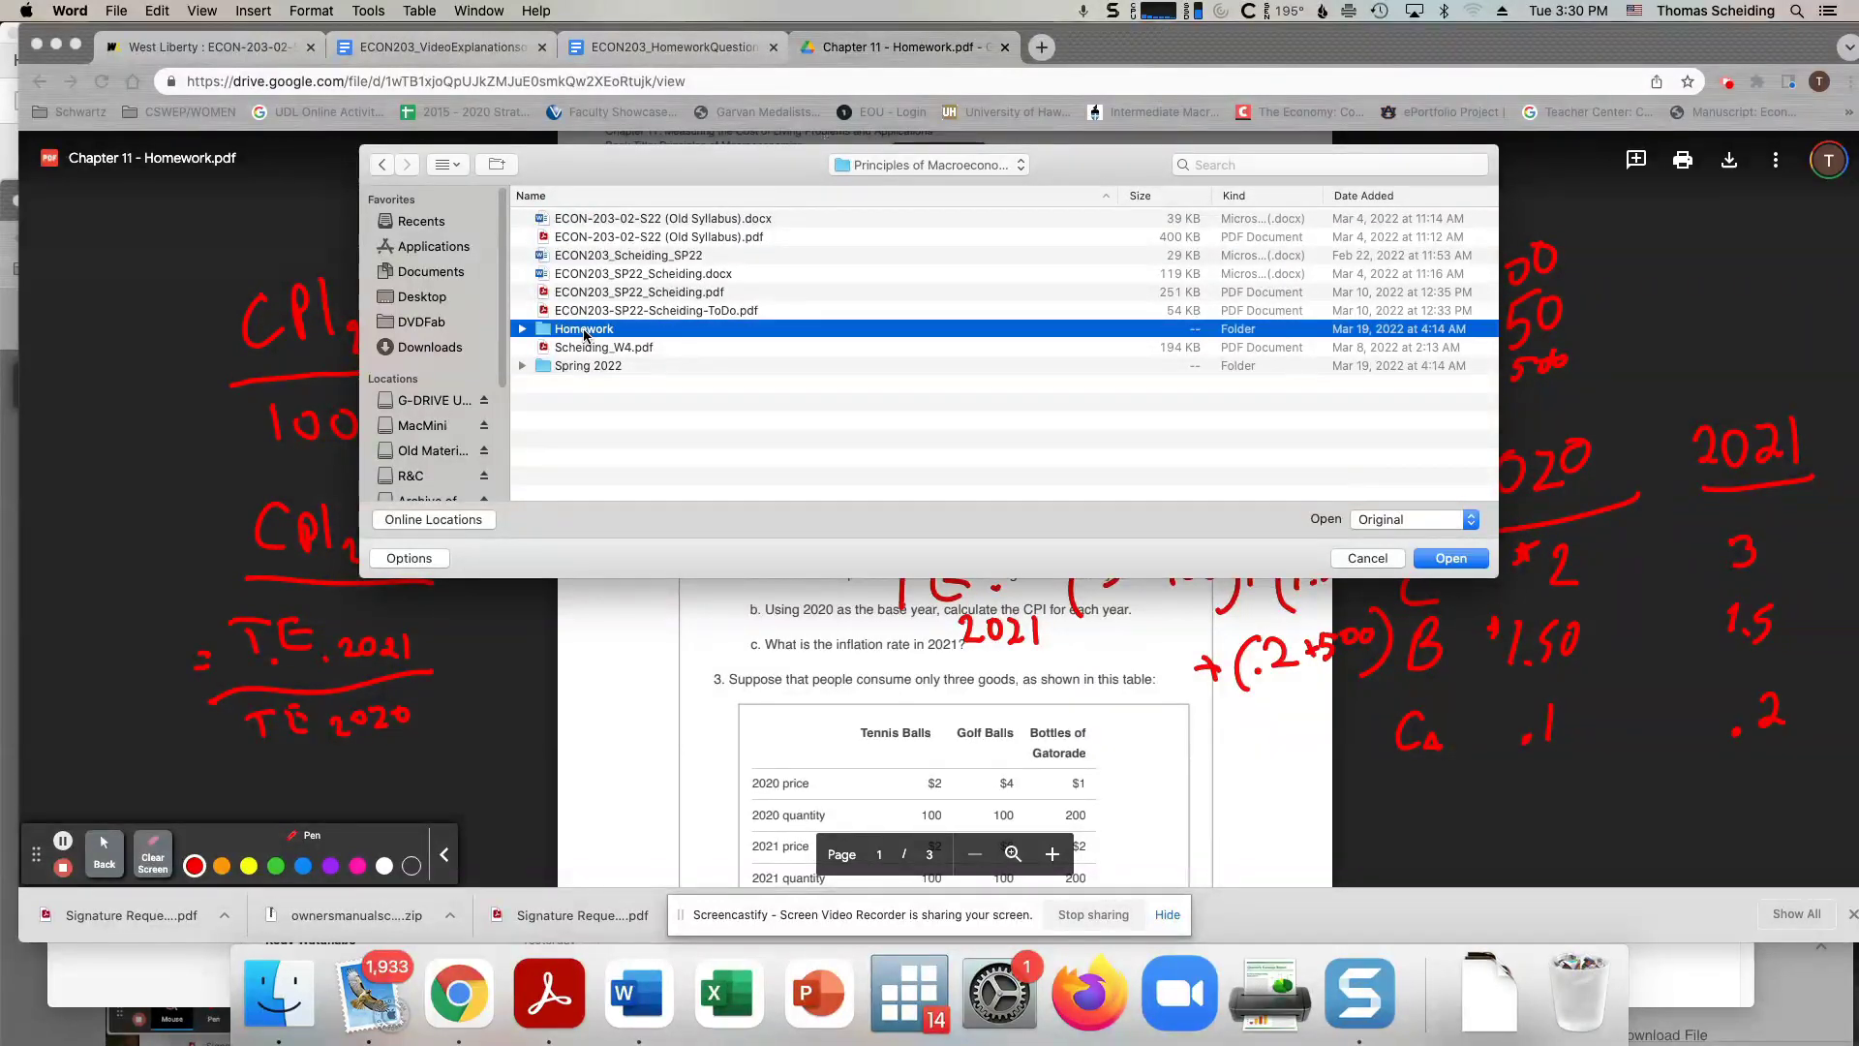
double_click(652, 492)
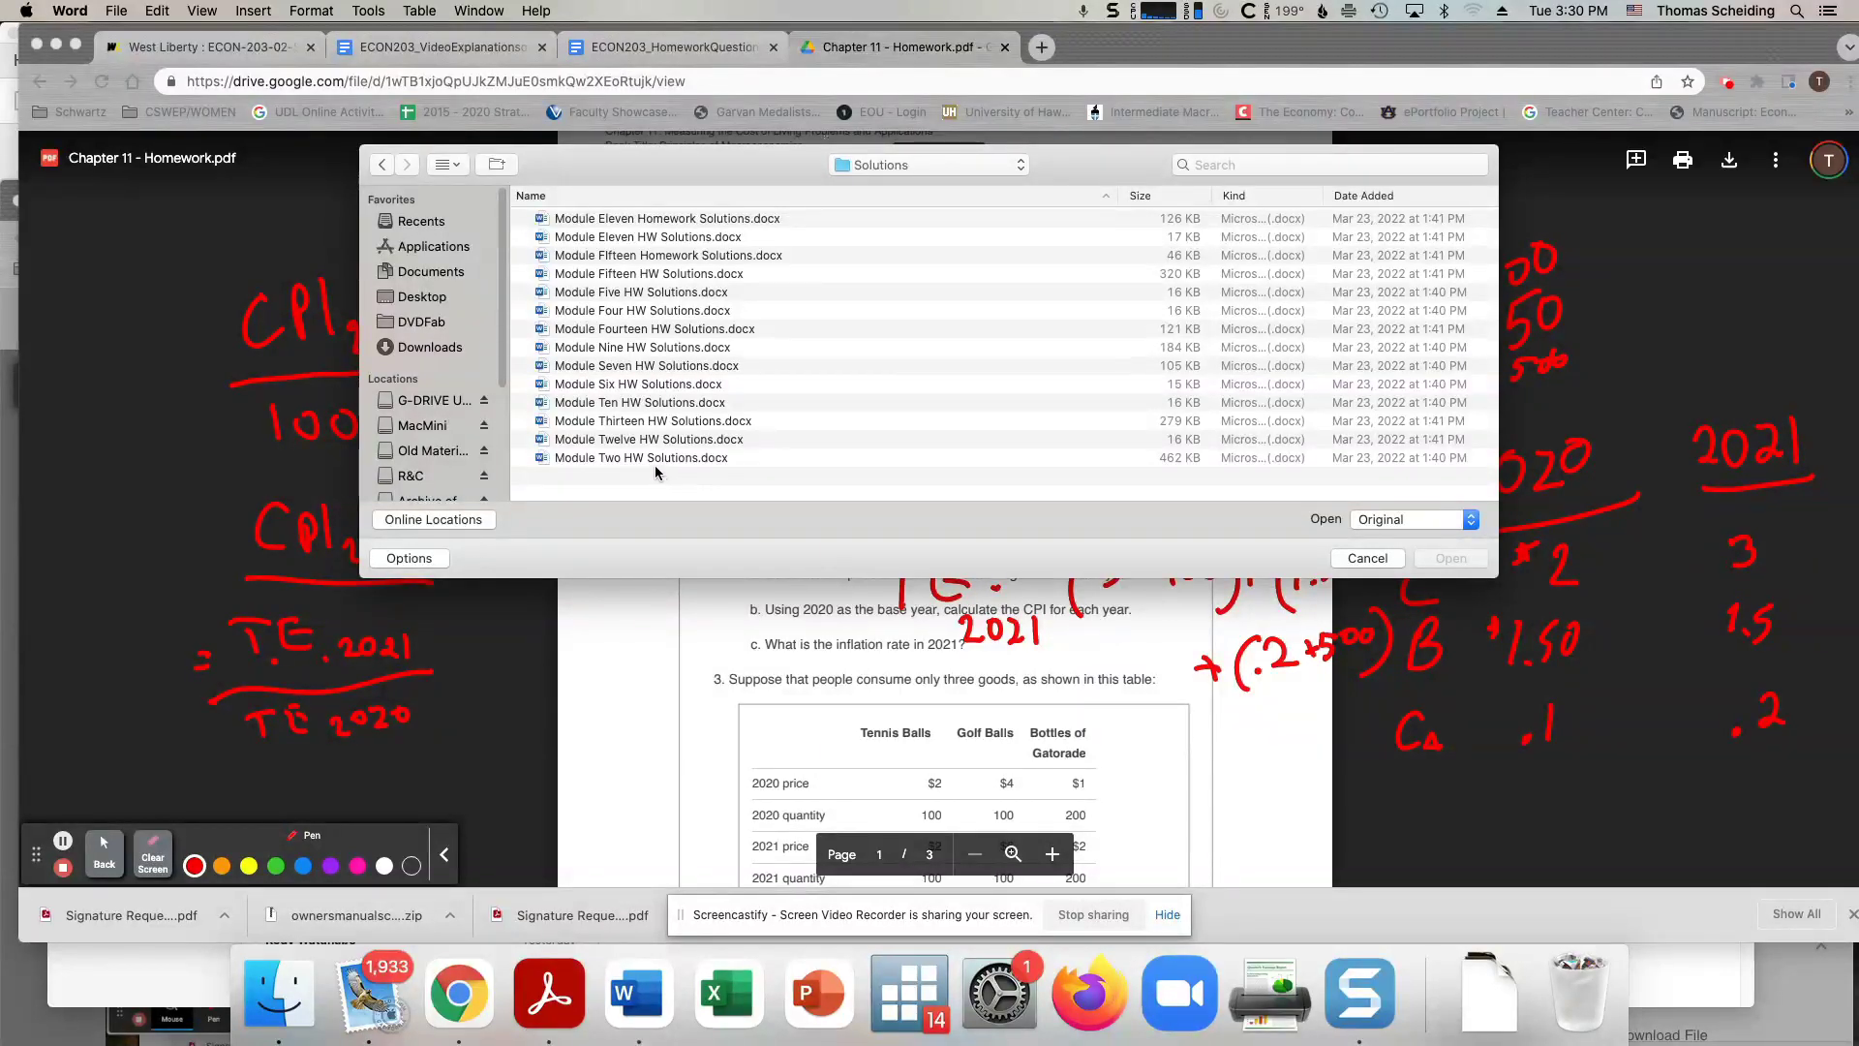
Open Module Eleven HW Solutions.docx, then close it.
click(597, 239)
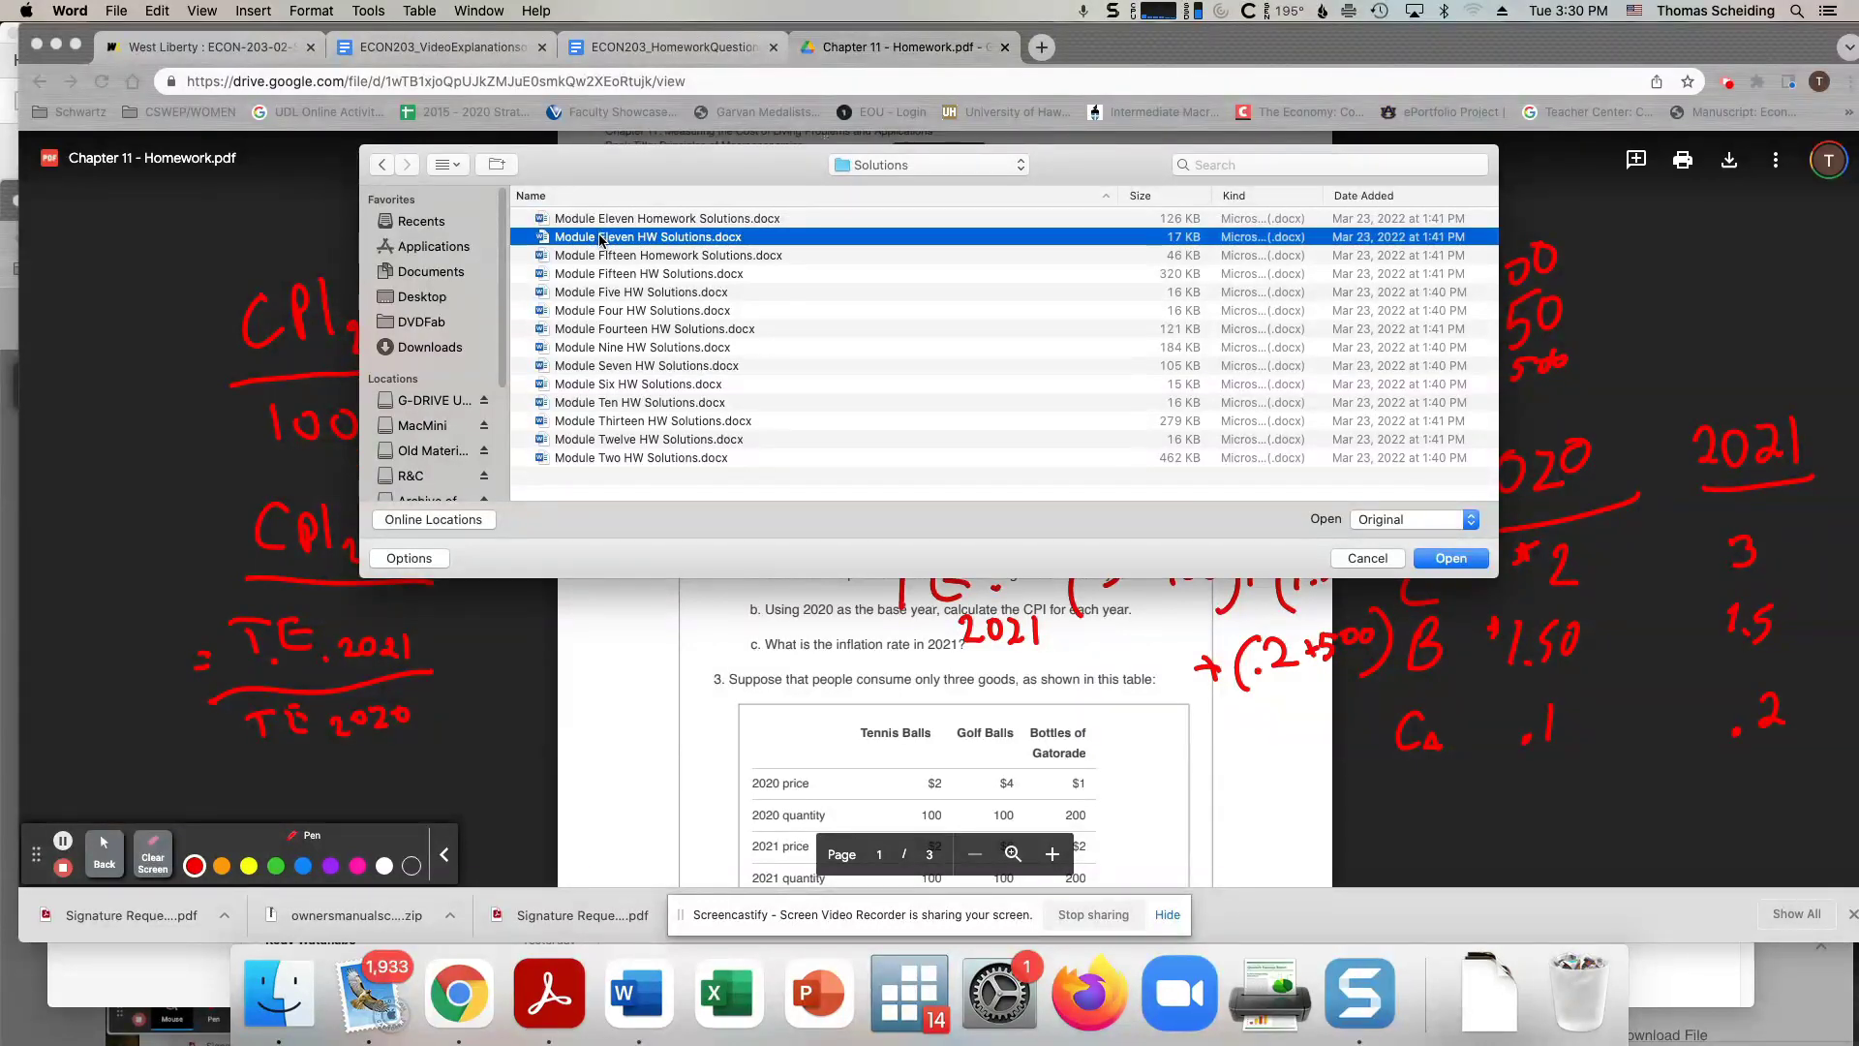
double_click(601, 239)
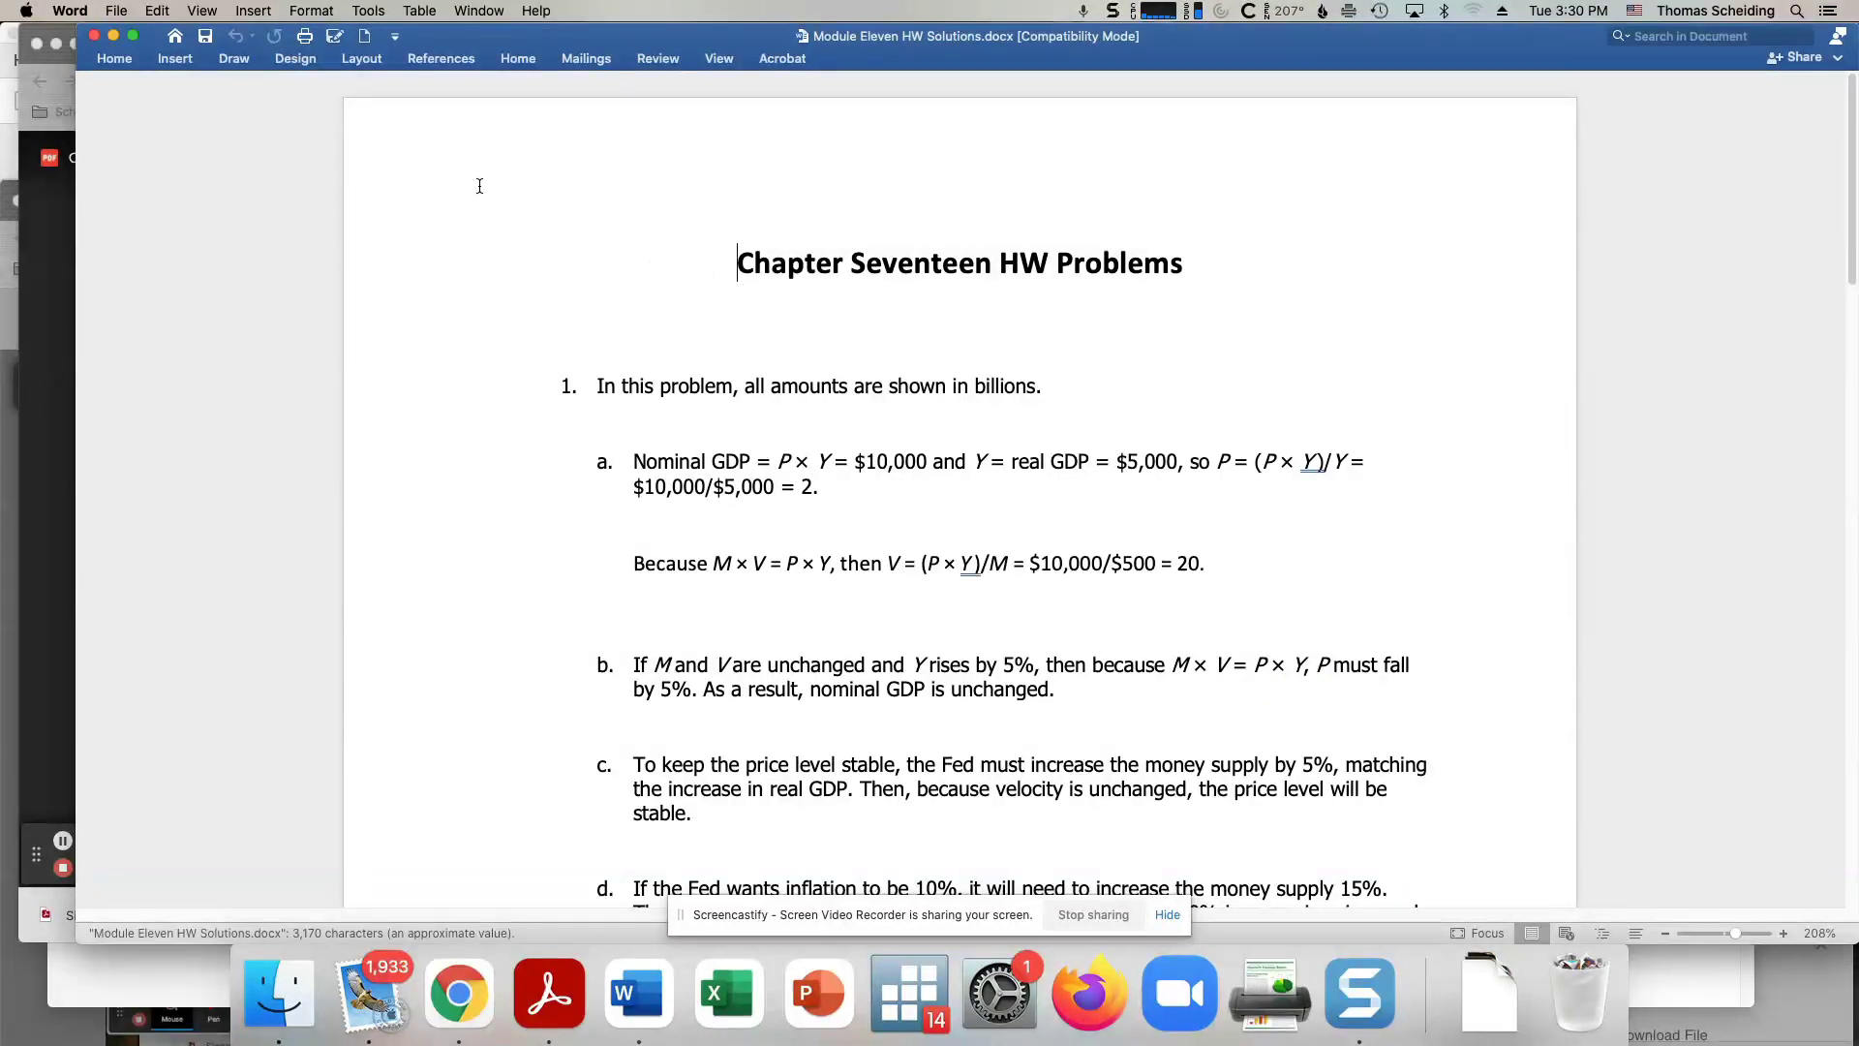
click(94, 37)
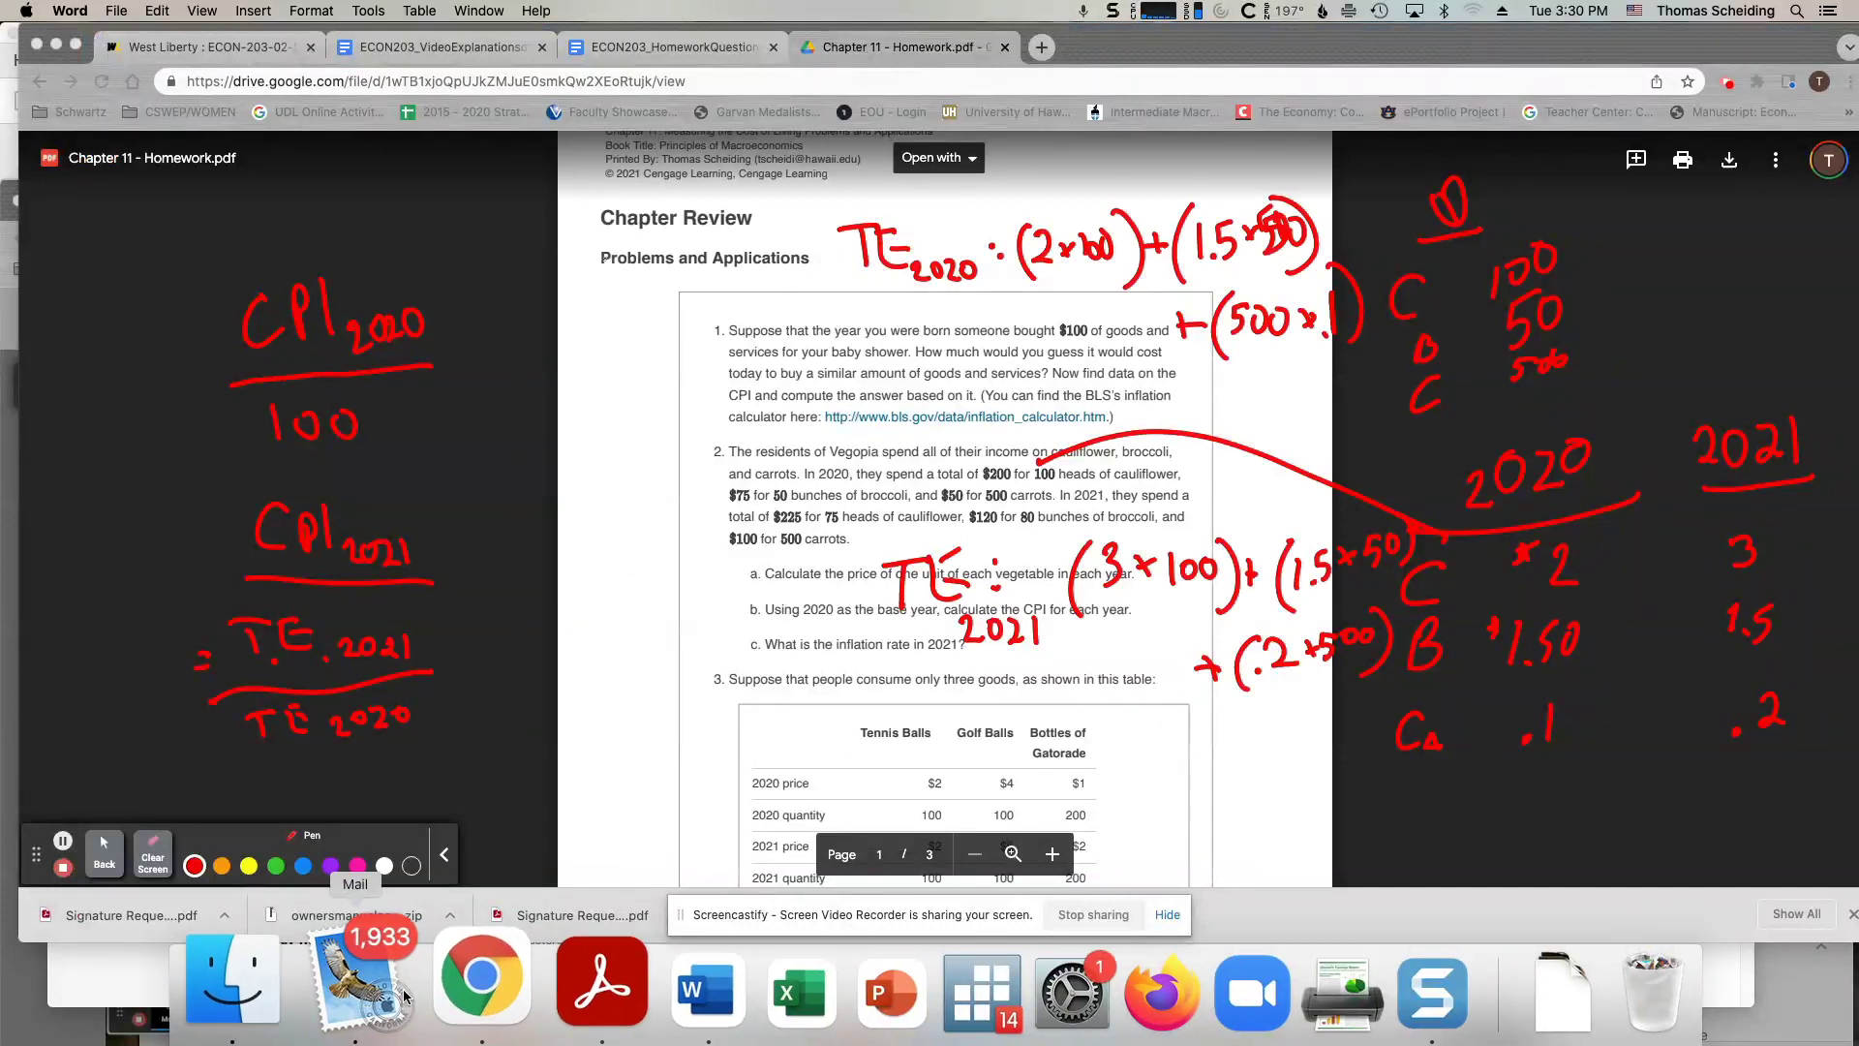
Go back to the Sakai course site and open its Resources section.
click(208, 47)
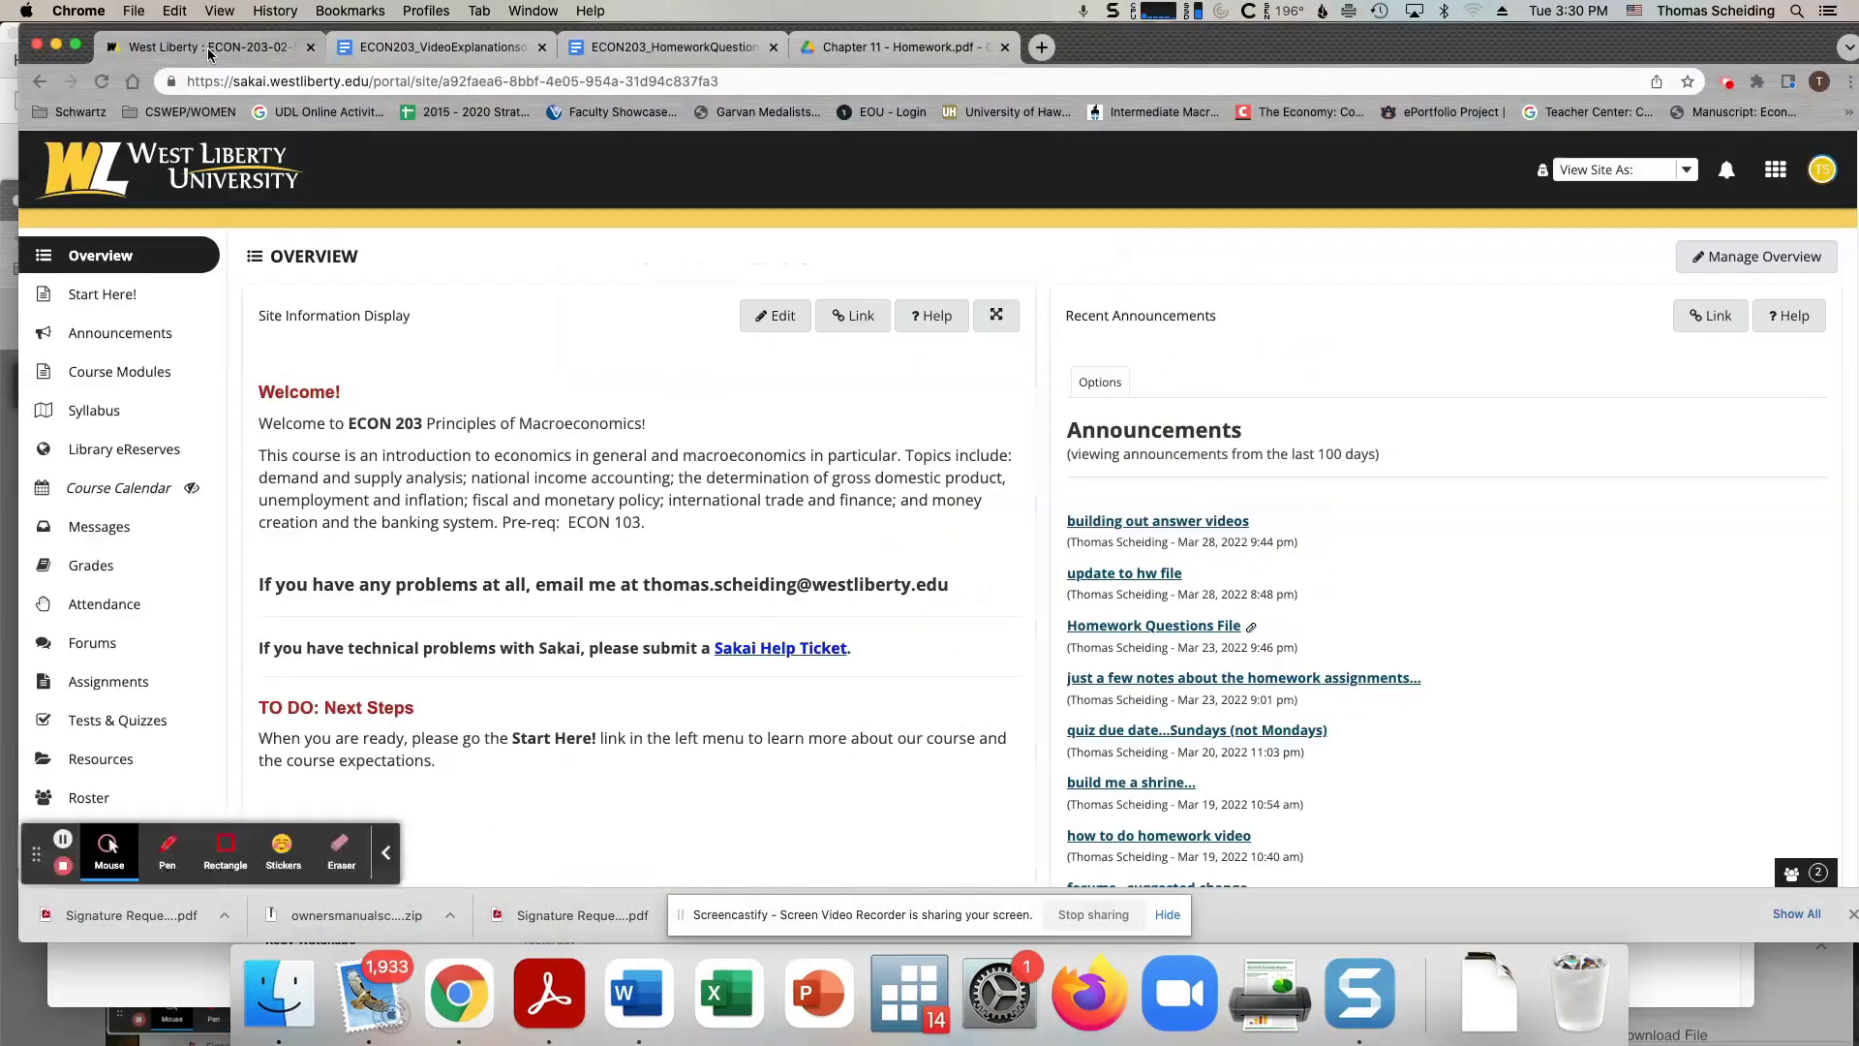
click(107, 687)
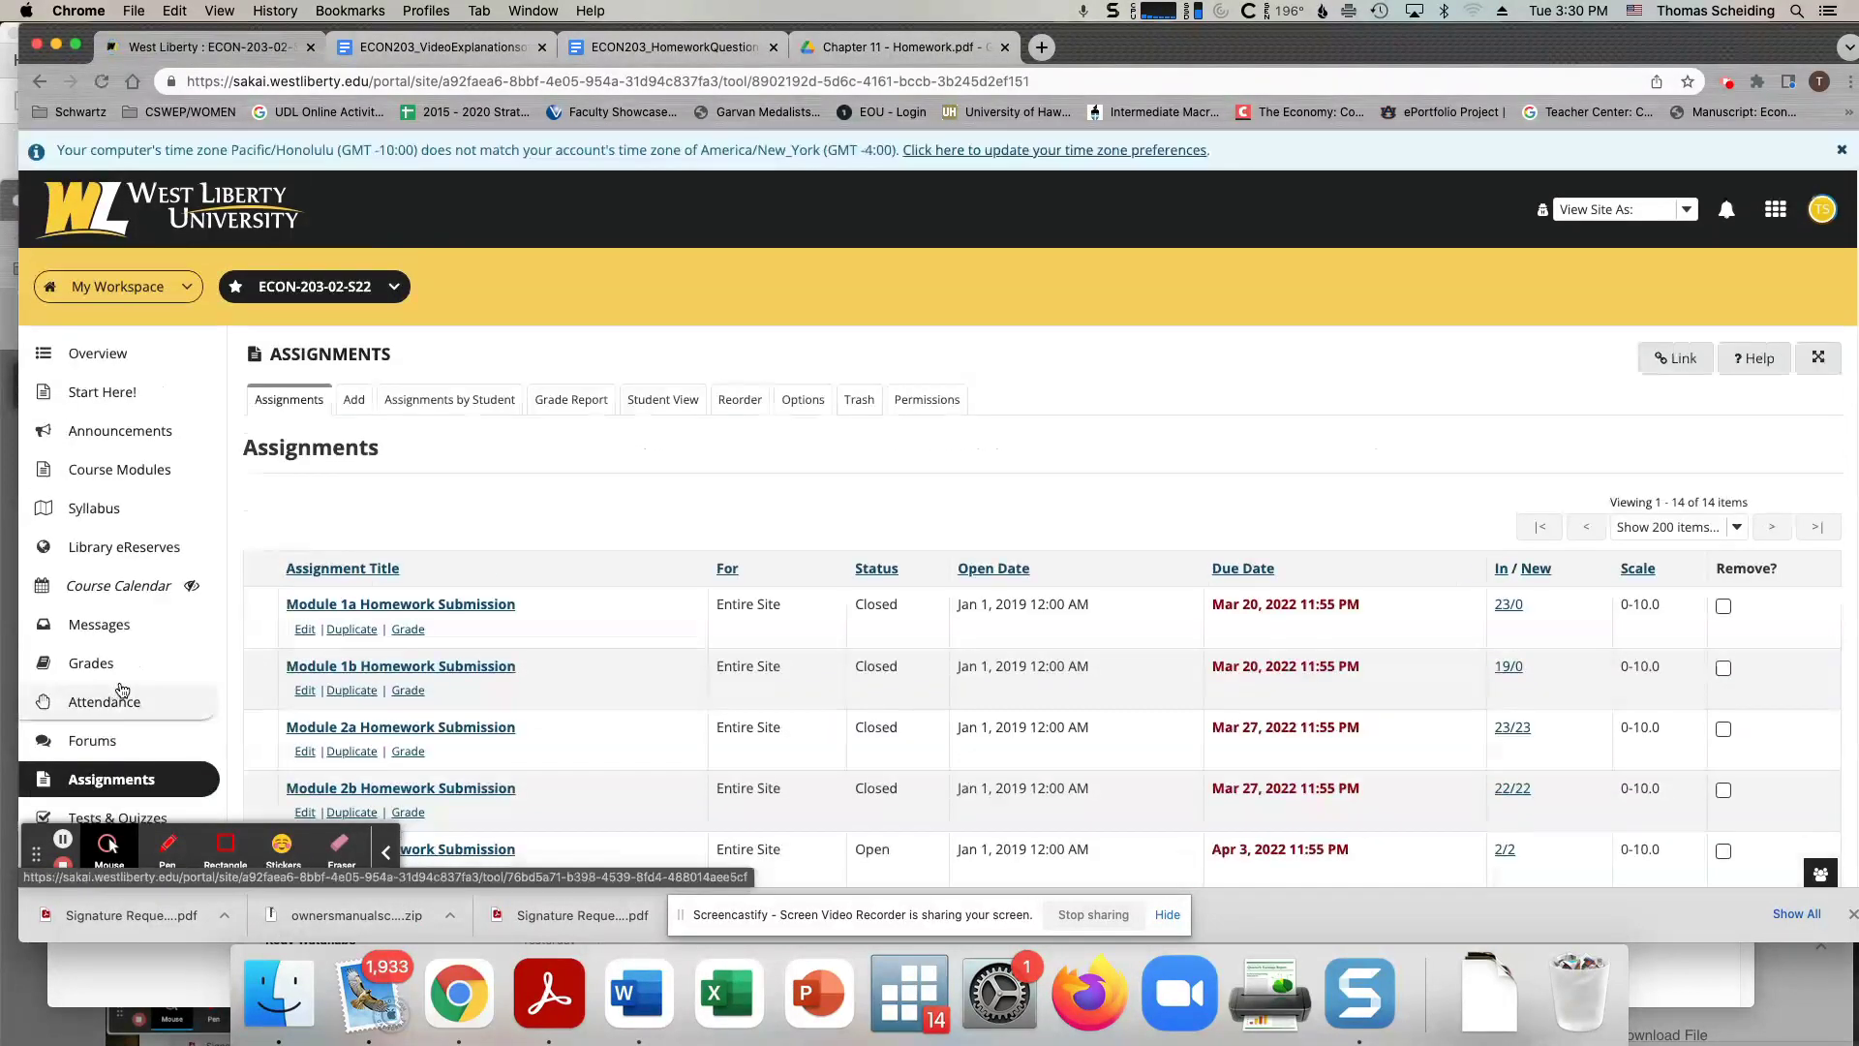
scroll(487, 630, down, 5)
scroll(487, 630, up, 5)
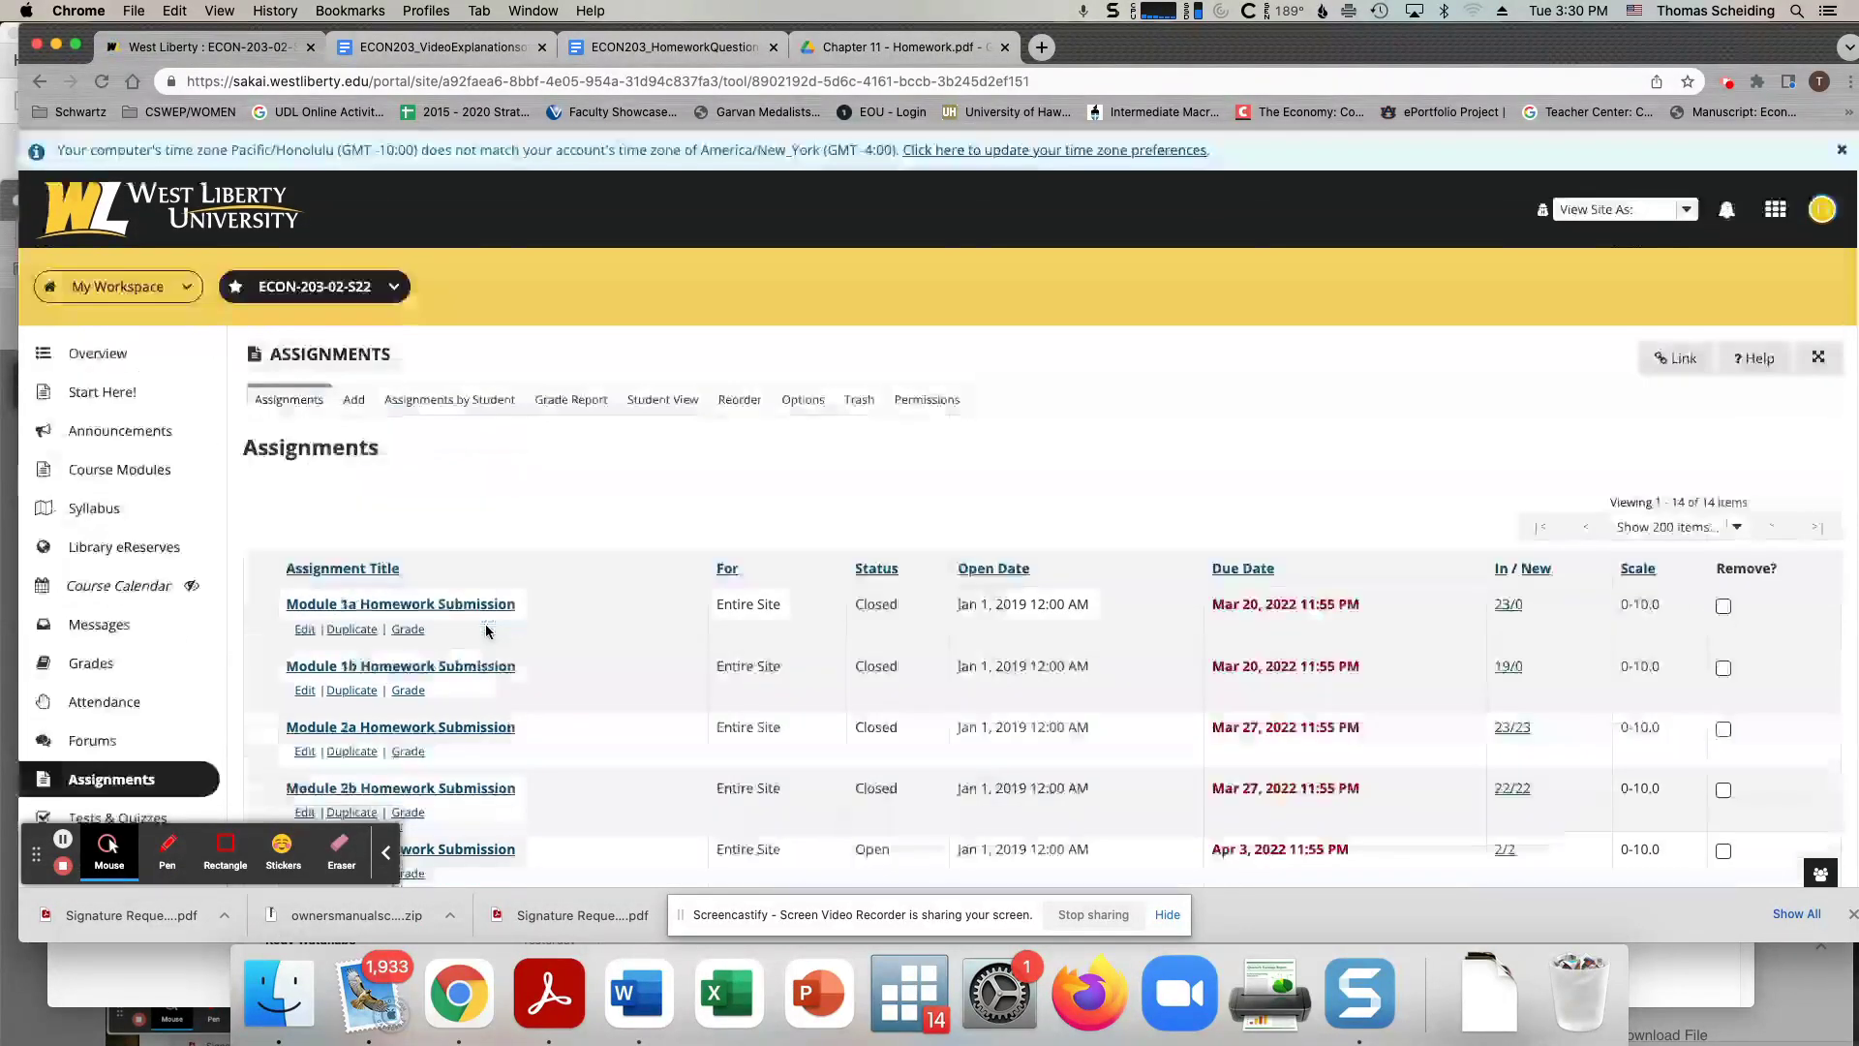
scroll(136, 637, down, 4)
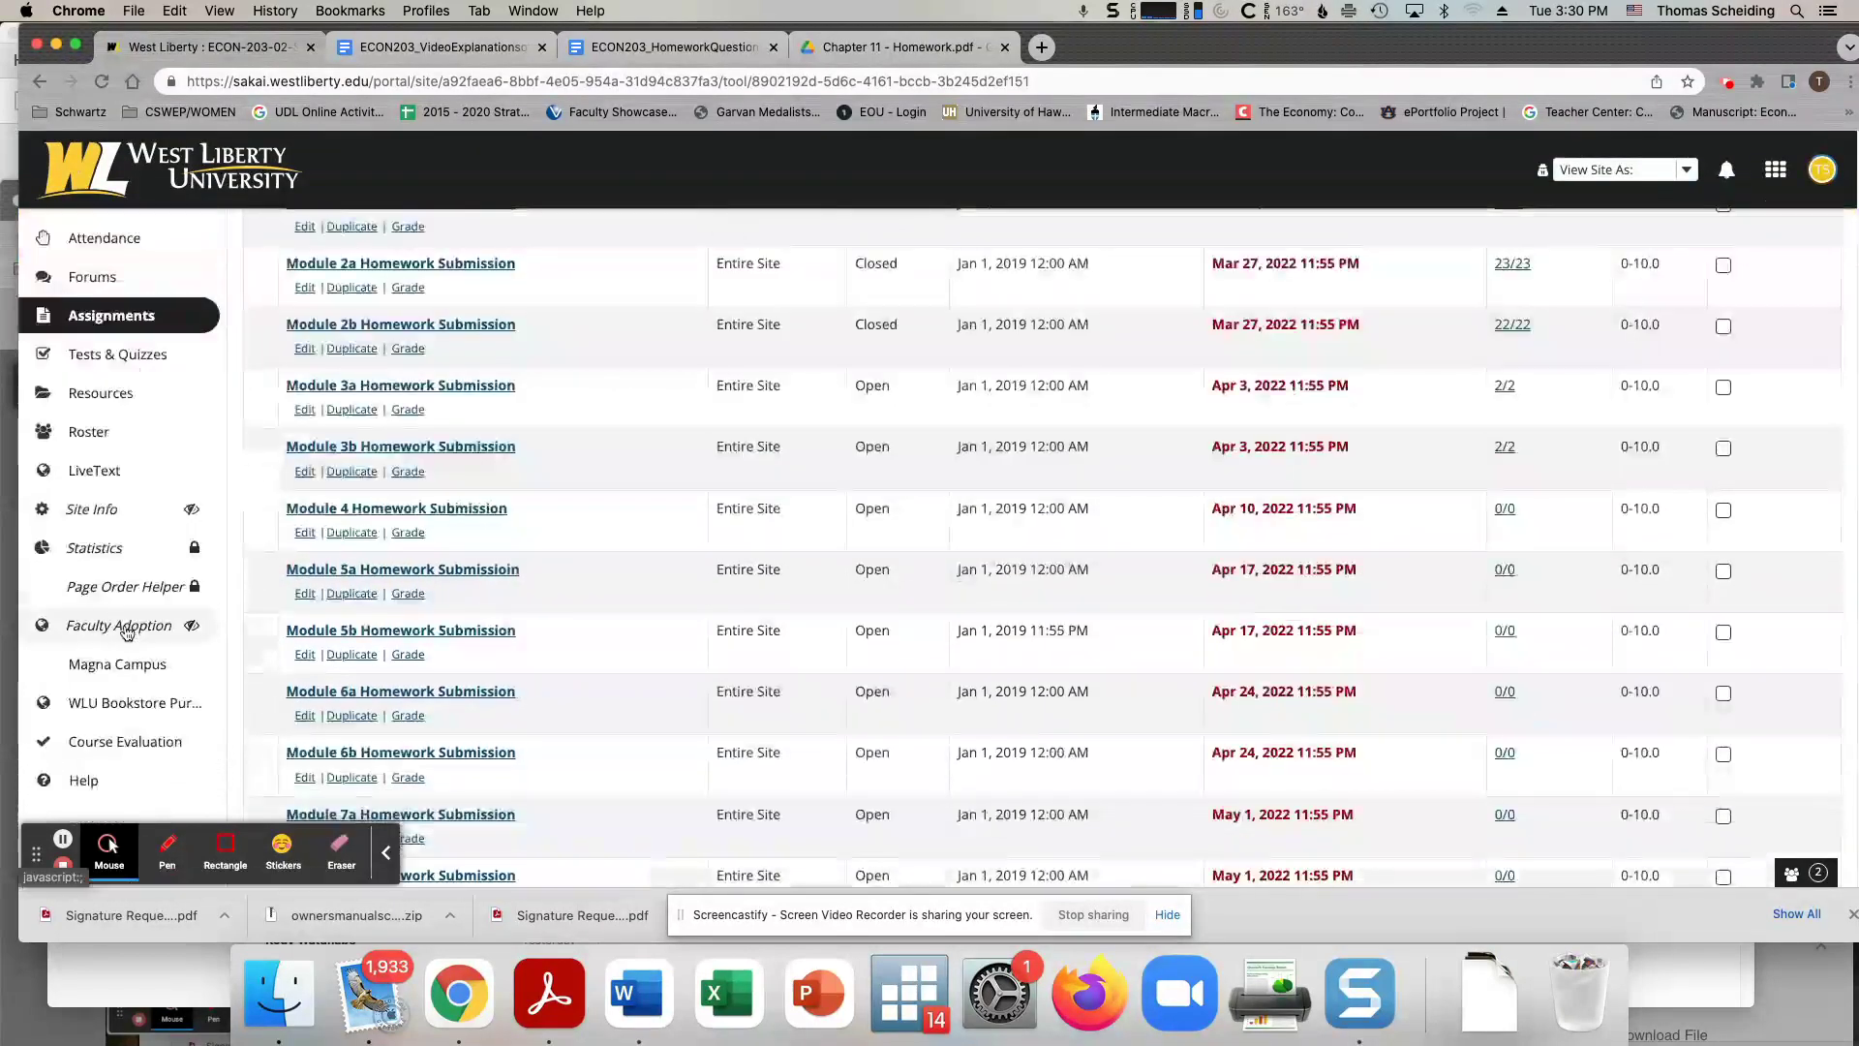
click(101, 394)
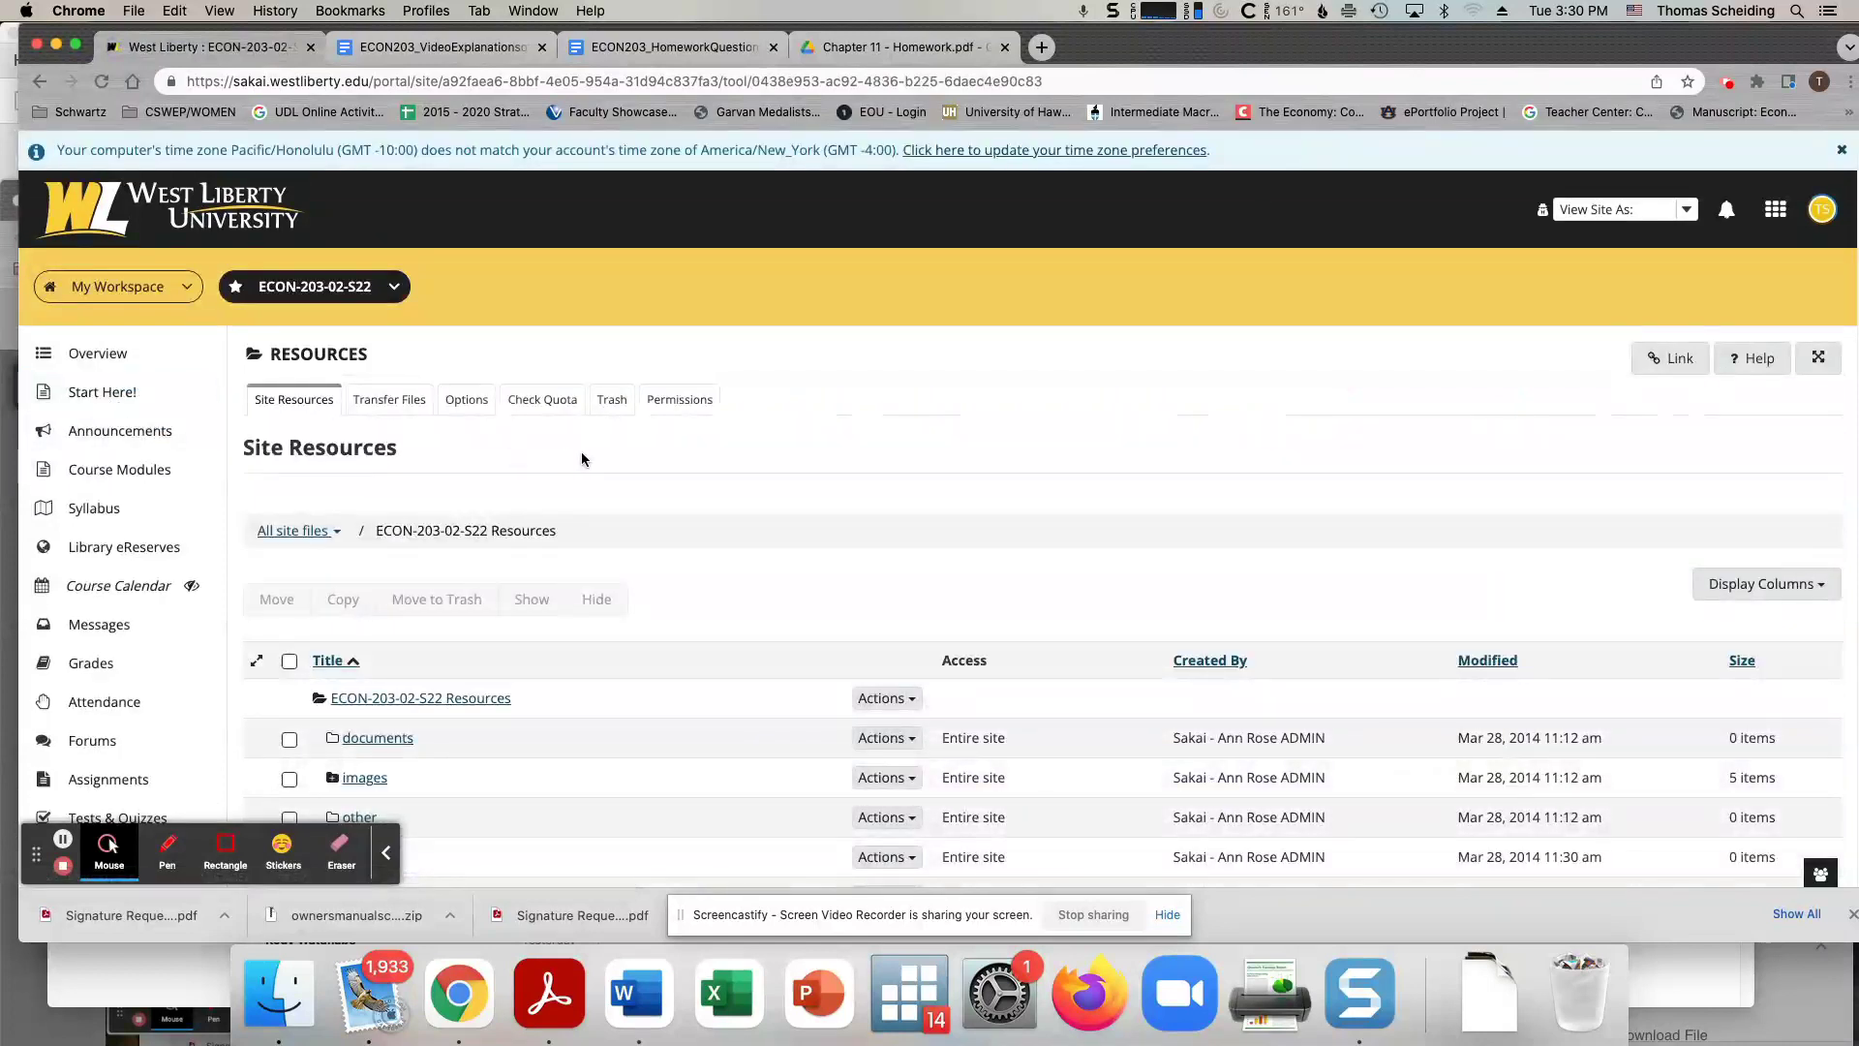
scroll(582, 459, down, 5)
scroll(582, 459, down, 3)
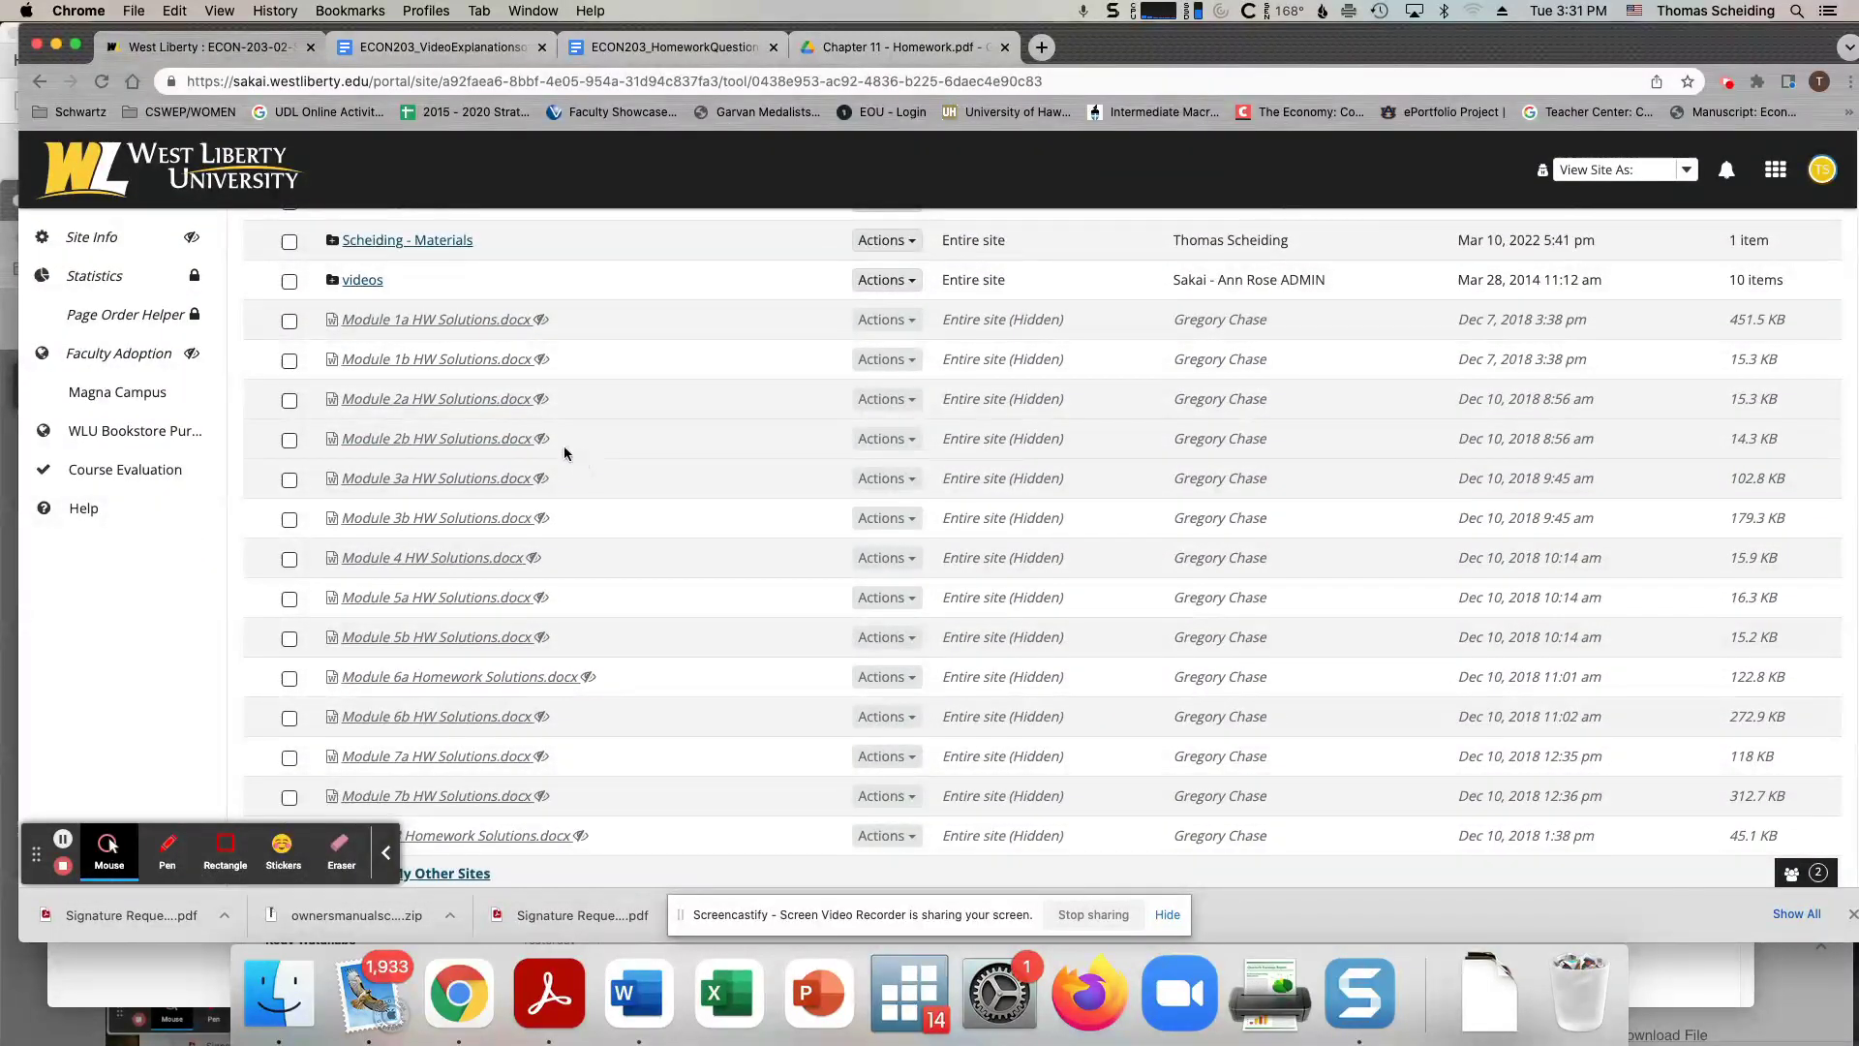
Download Module Five HW Solutions.docx into Downloads and open it in Word.
click(445, 402)
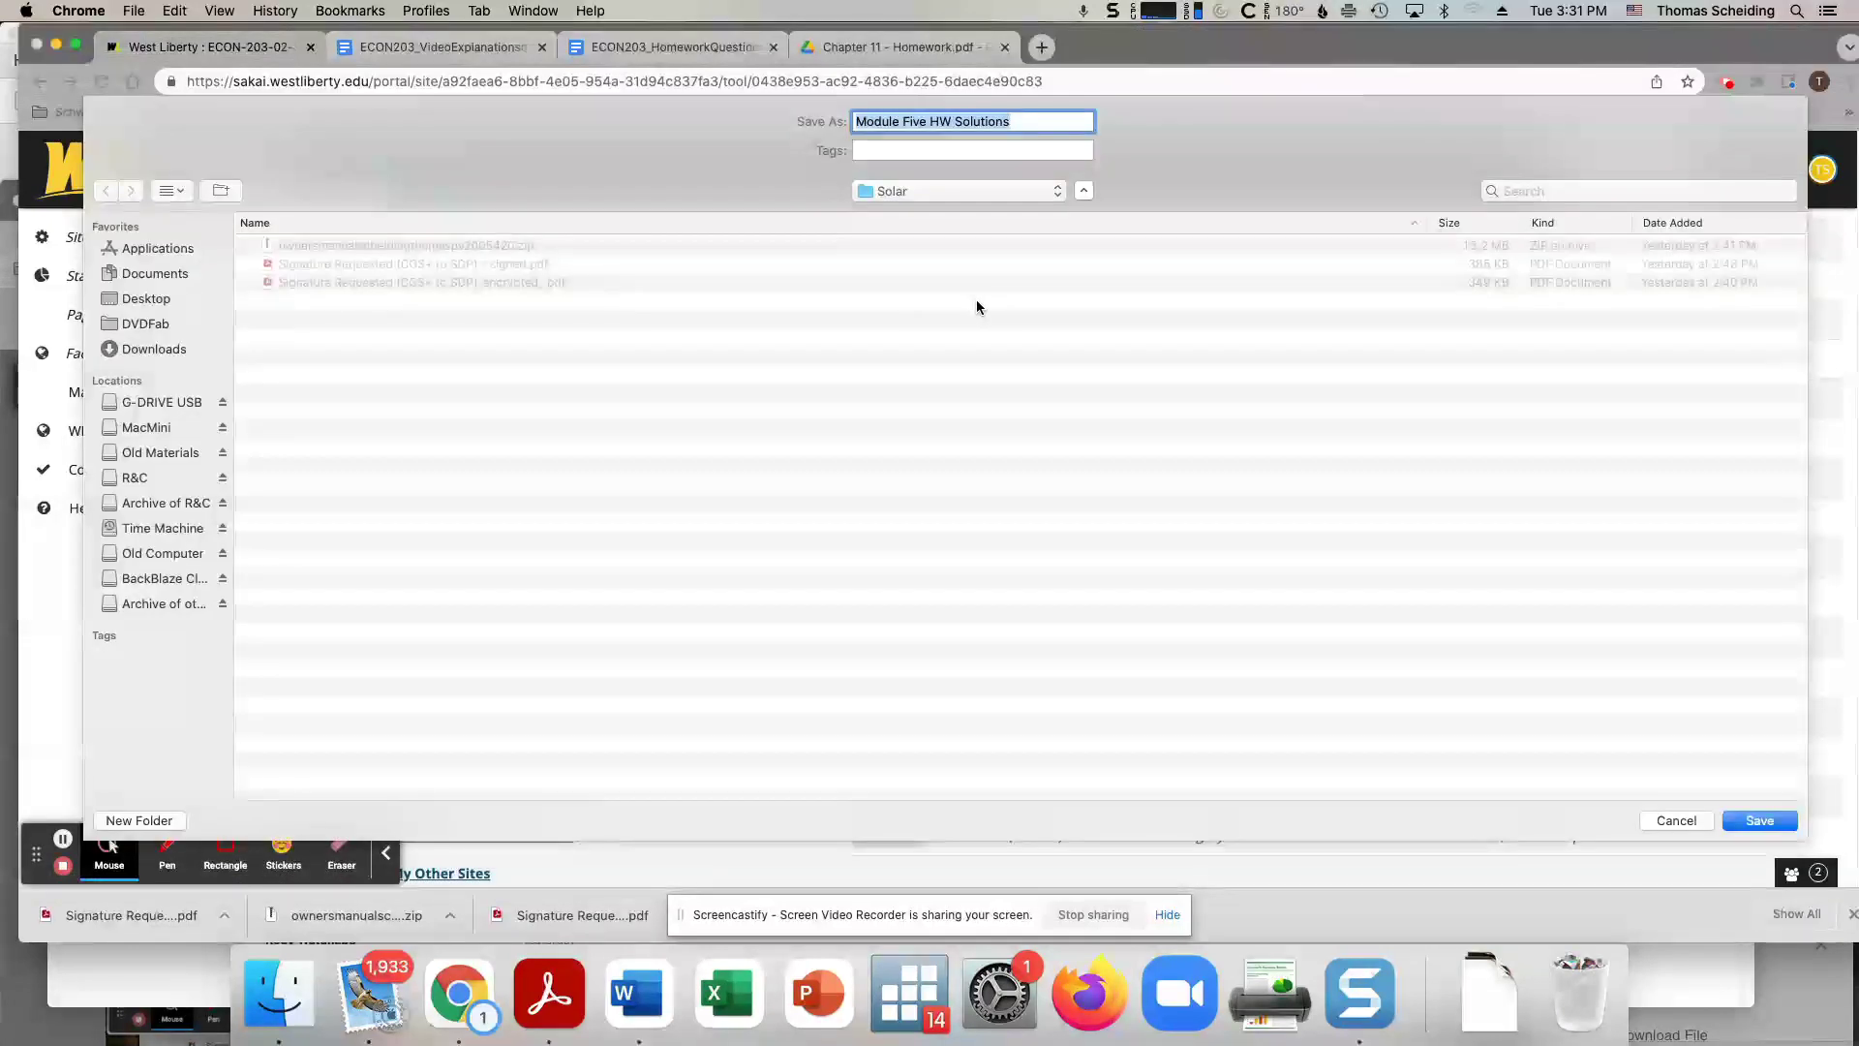
click(122, 349)
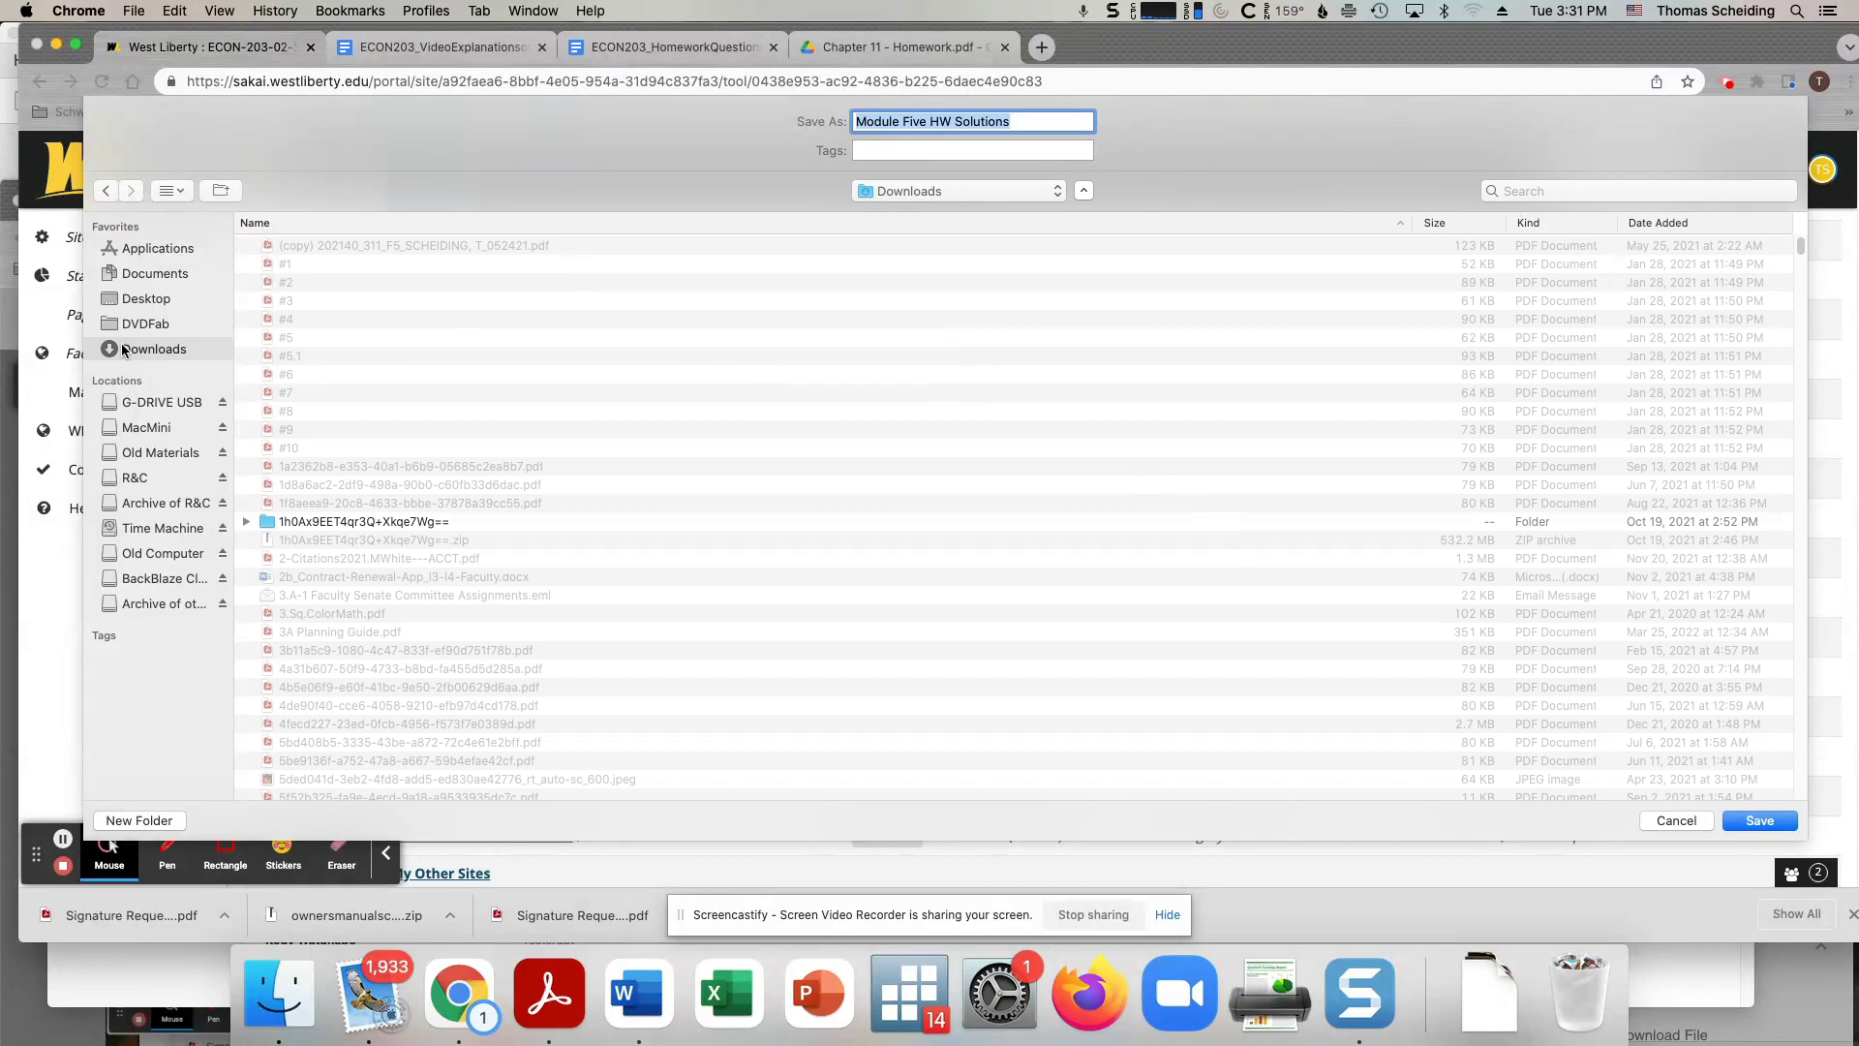
click(1750, 822)
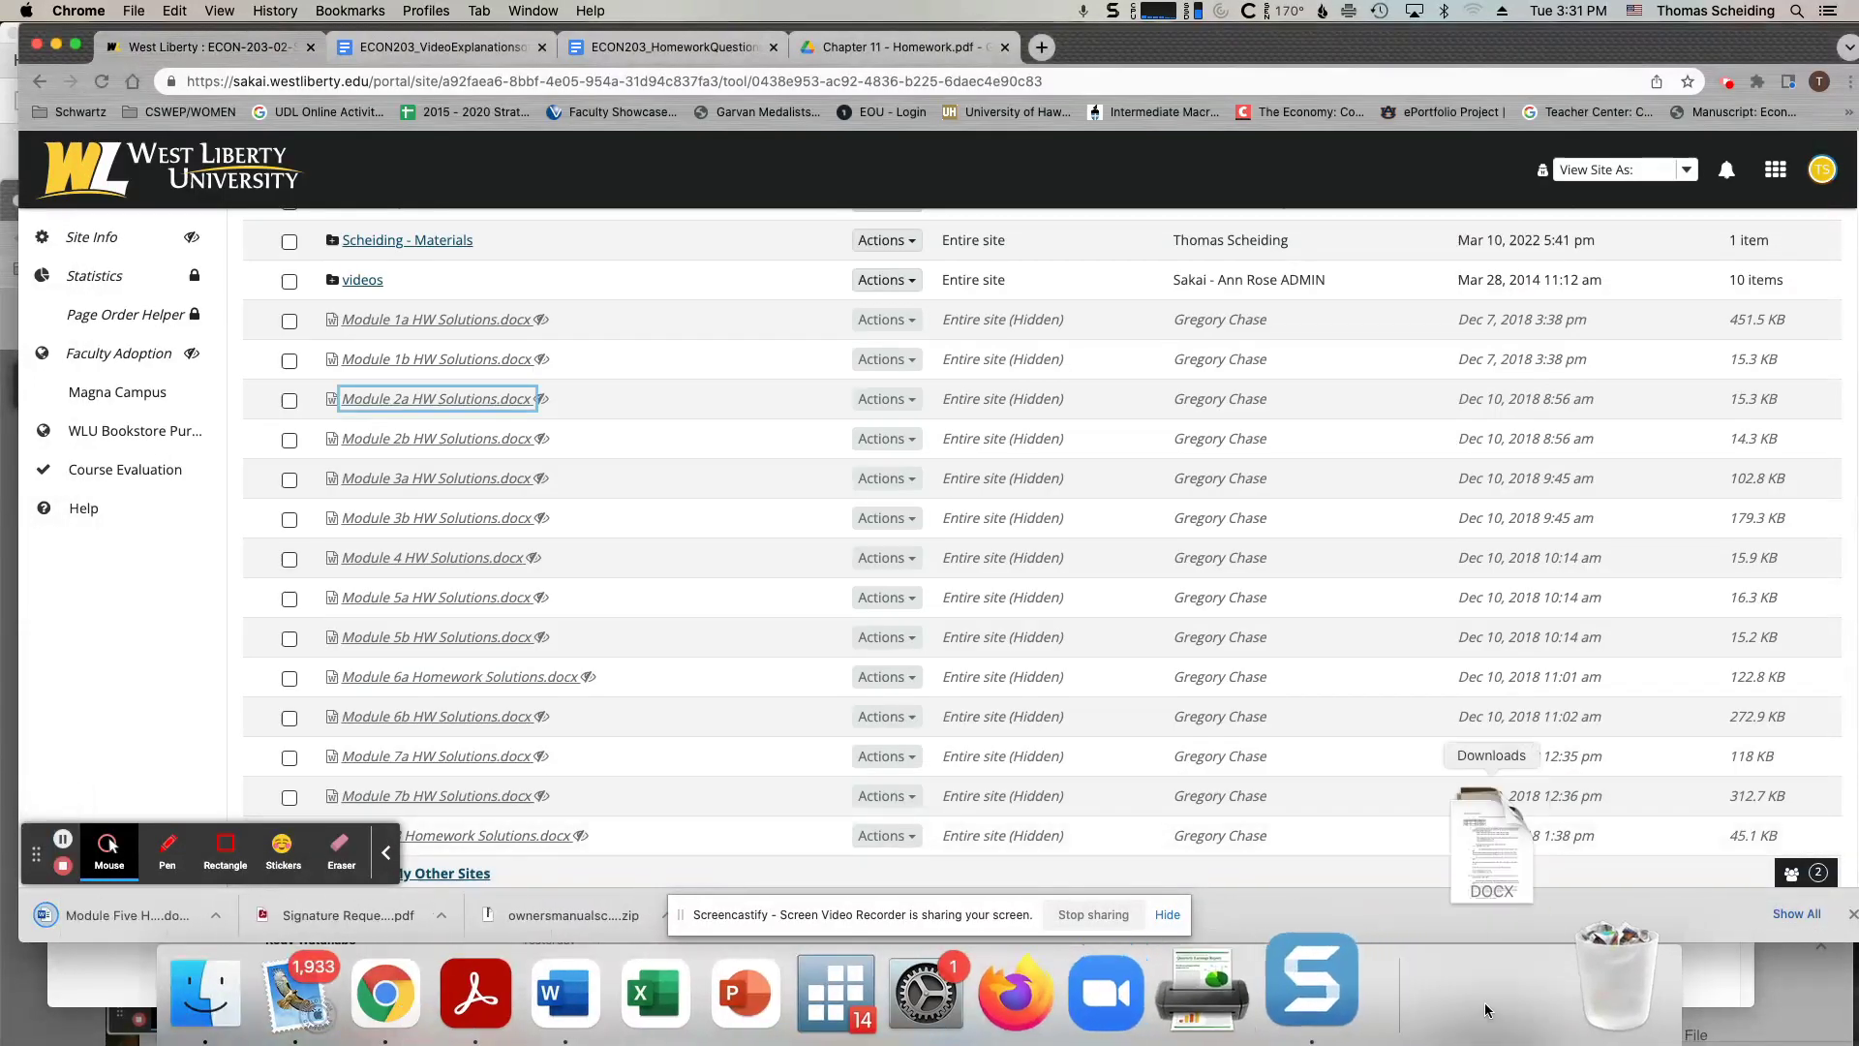
click(1481, 992)
click(1496, 865)
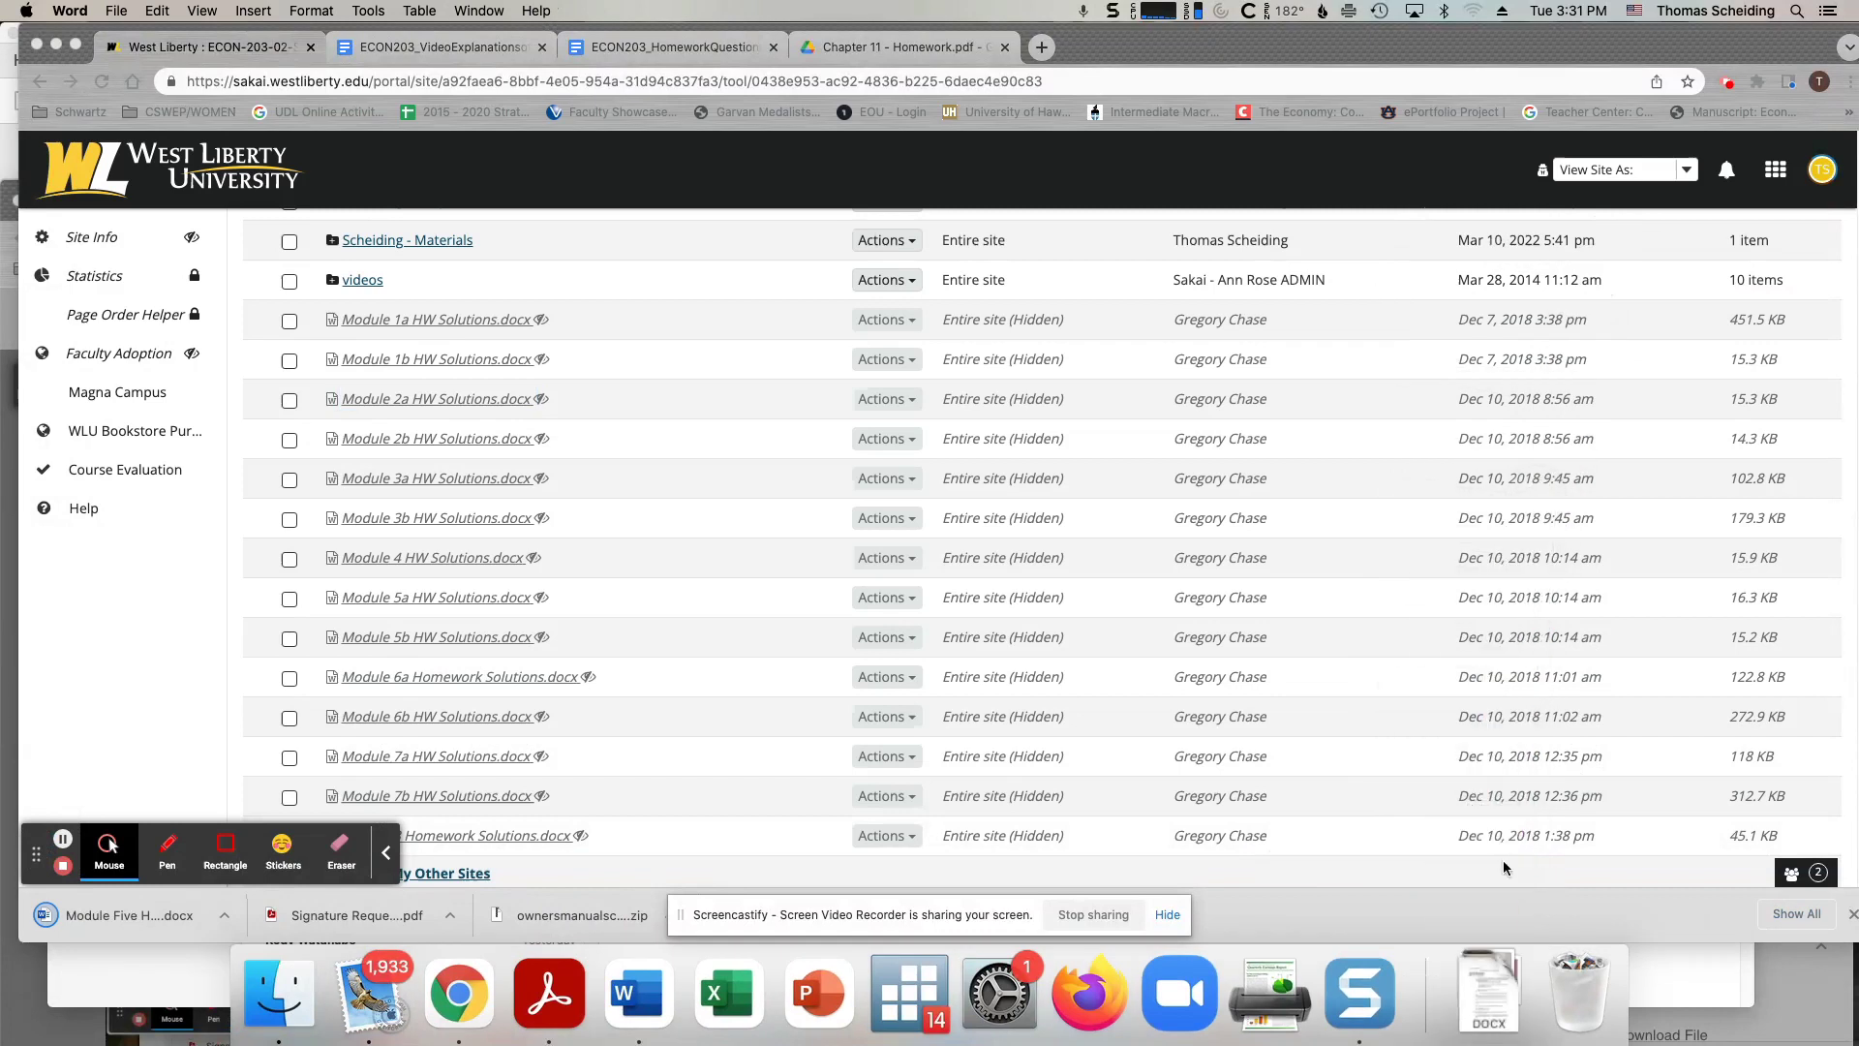
Read through question 2's 2014 CPI of 146 and 46% inflation, down to question 3.
scroll(690, 539, down, 3)
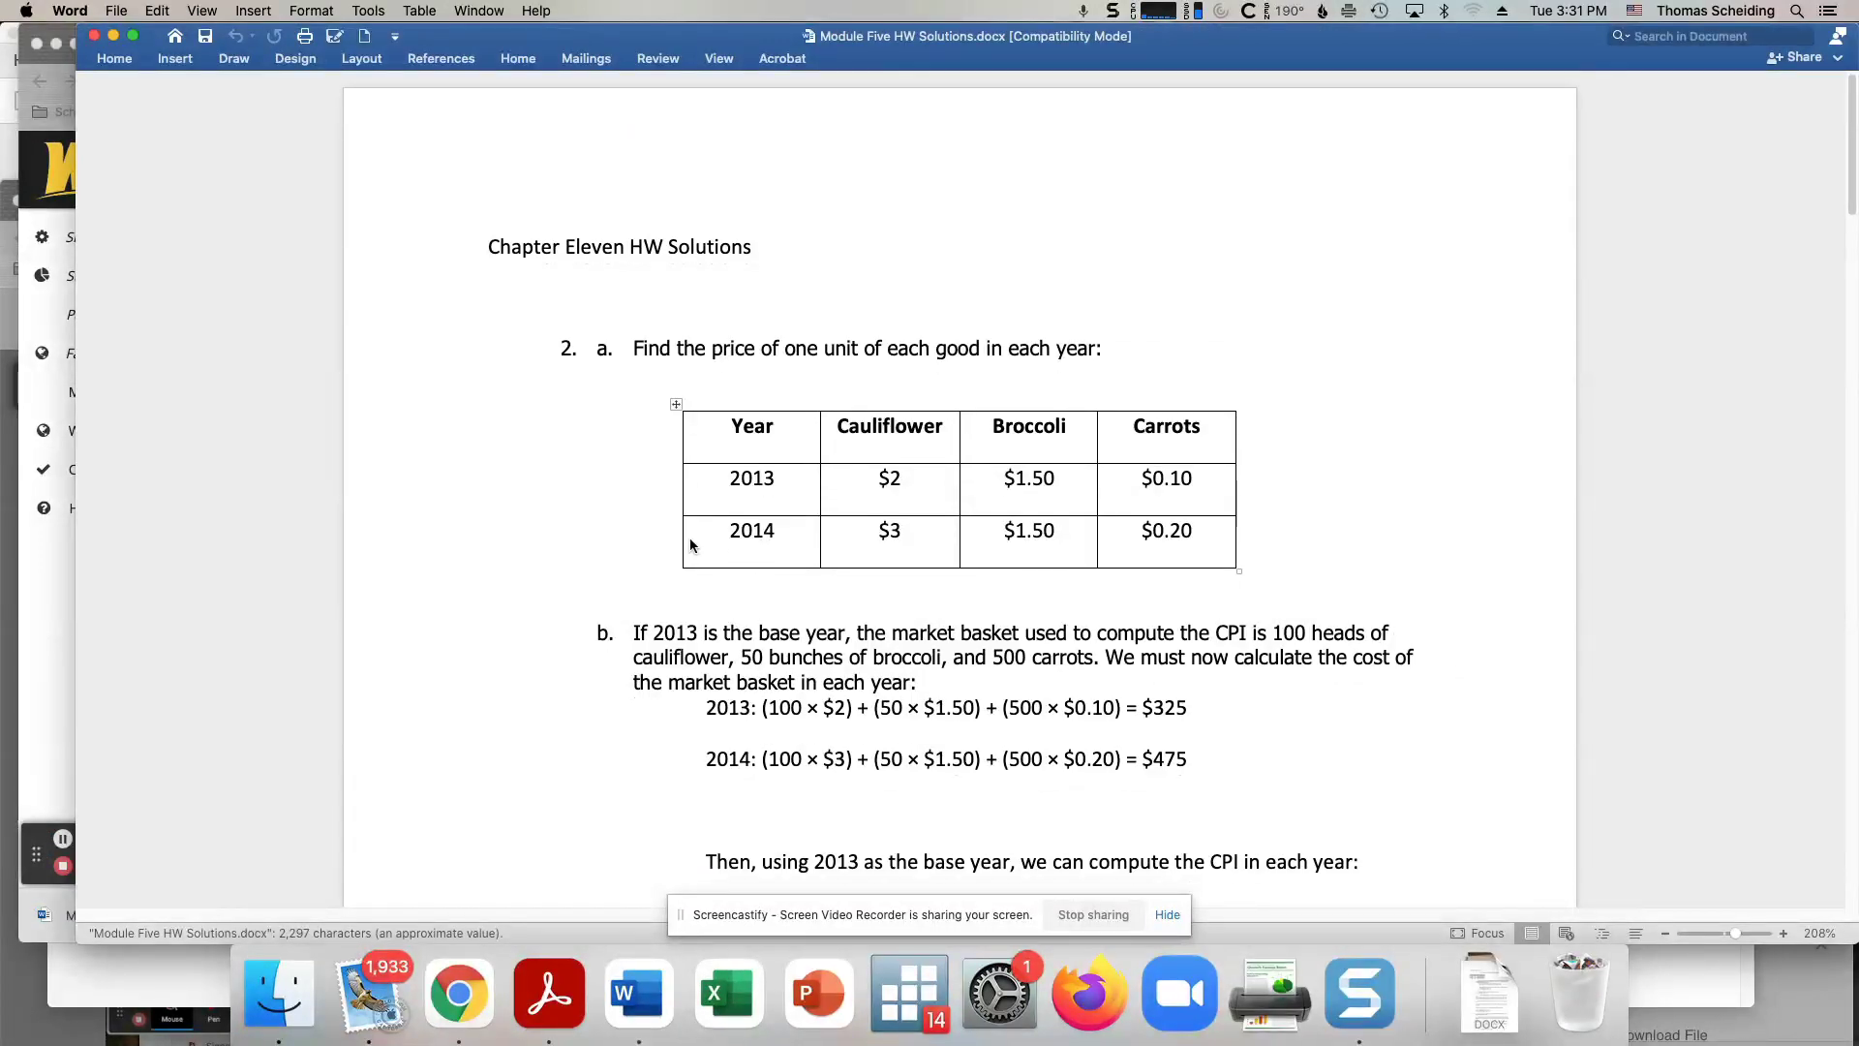
scroll(690, 539, down, 3)
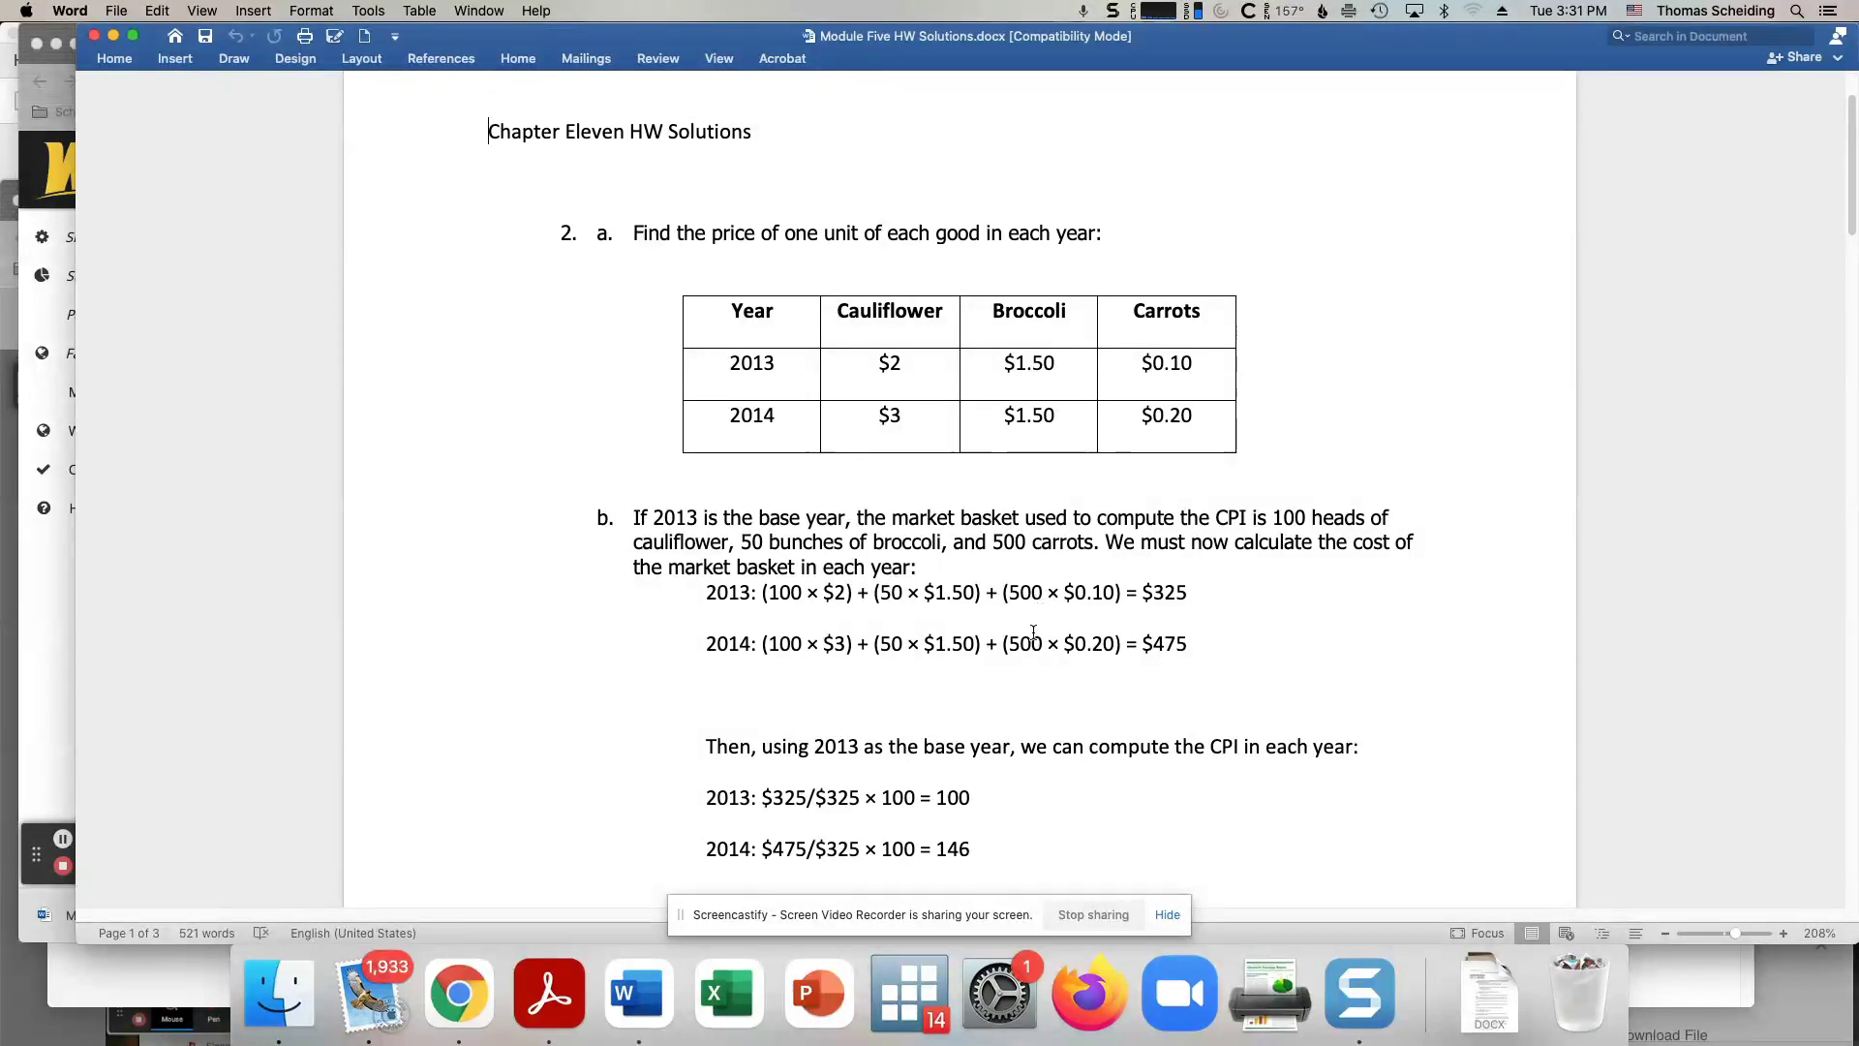
scroll(1034, 631, down, 1)
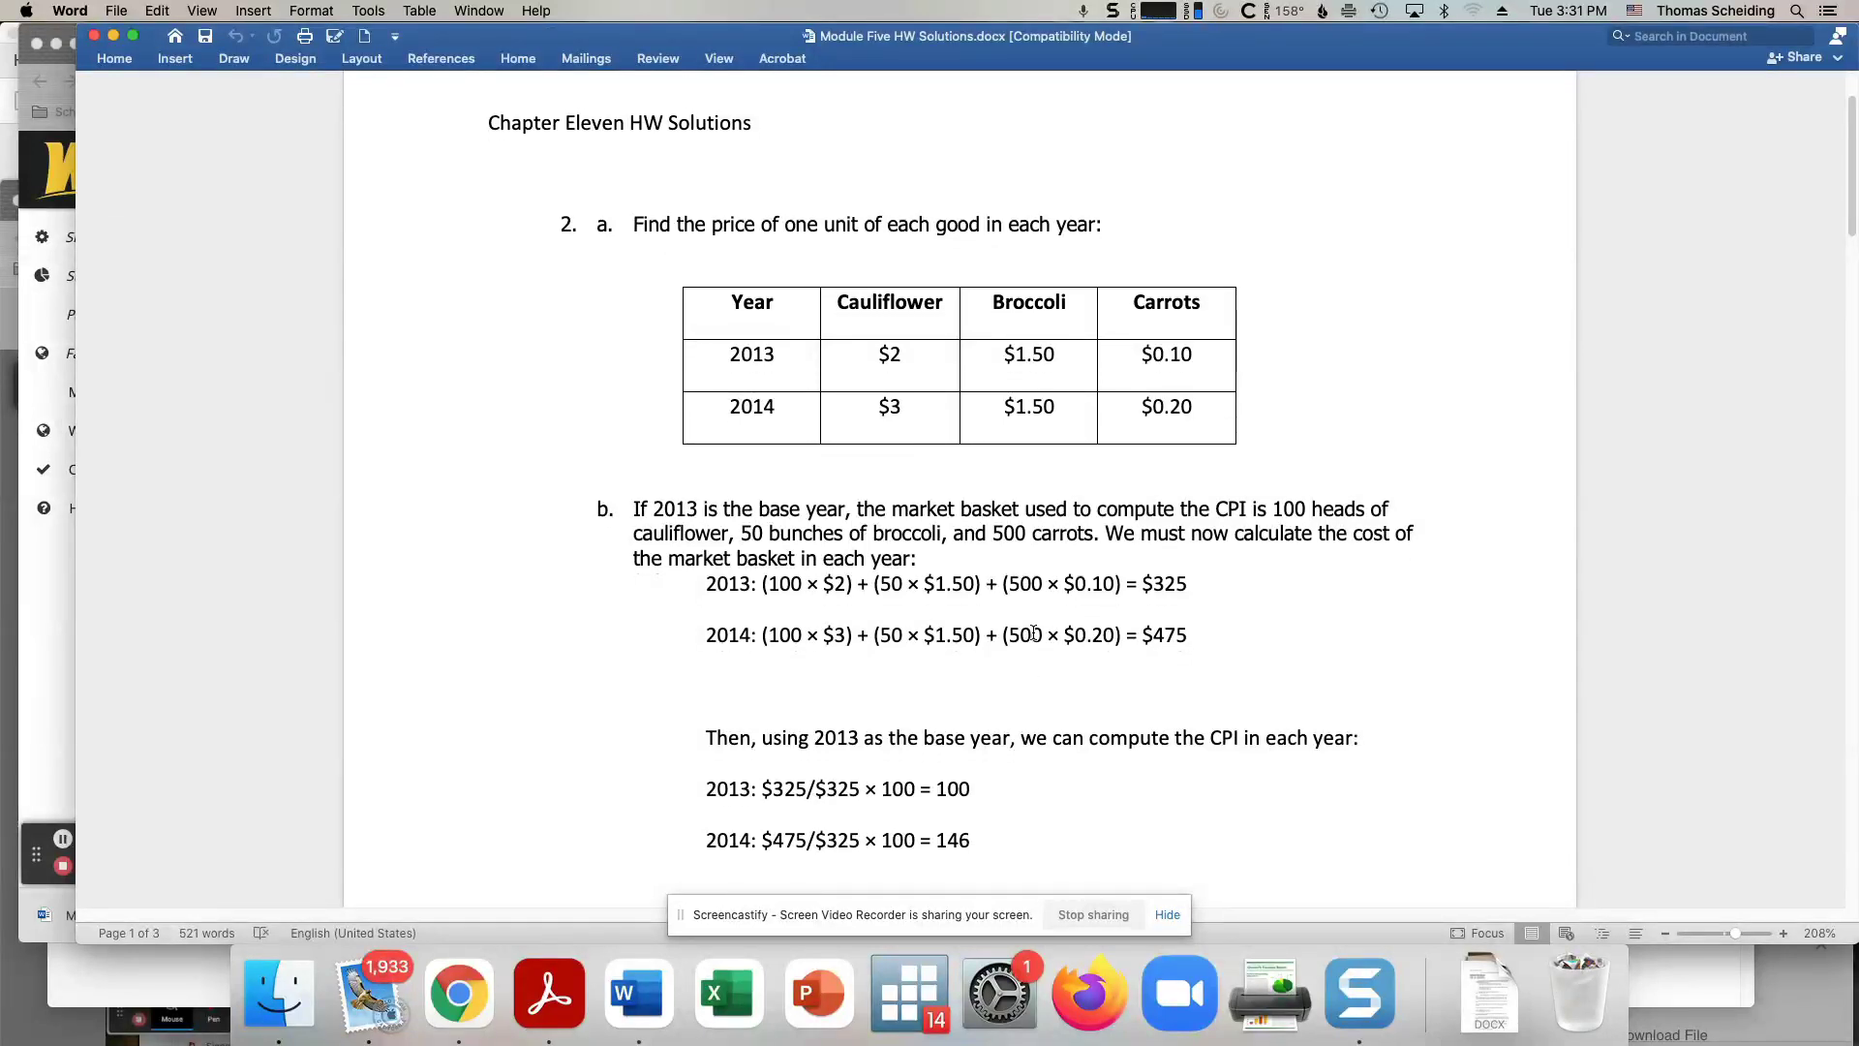
scroll(1033, 631, down, 3)
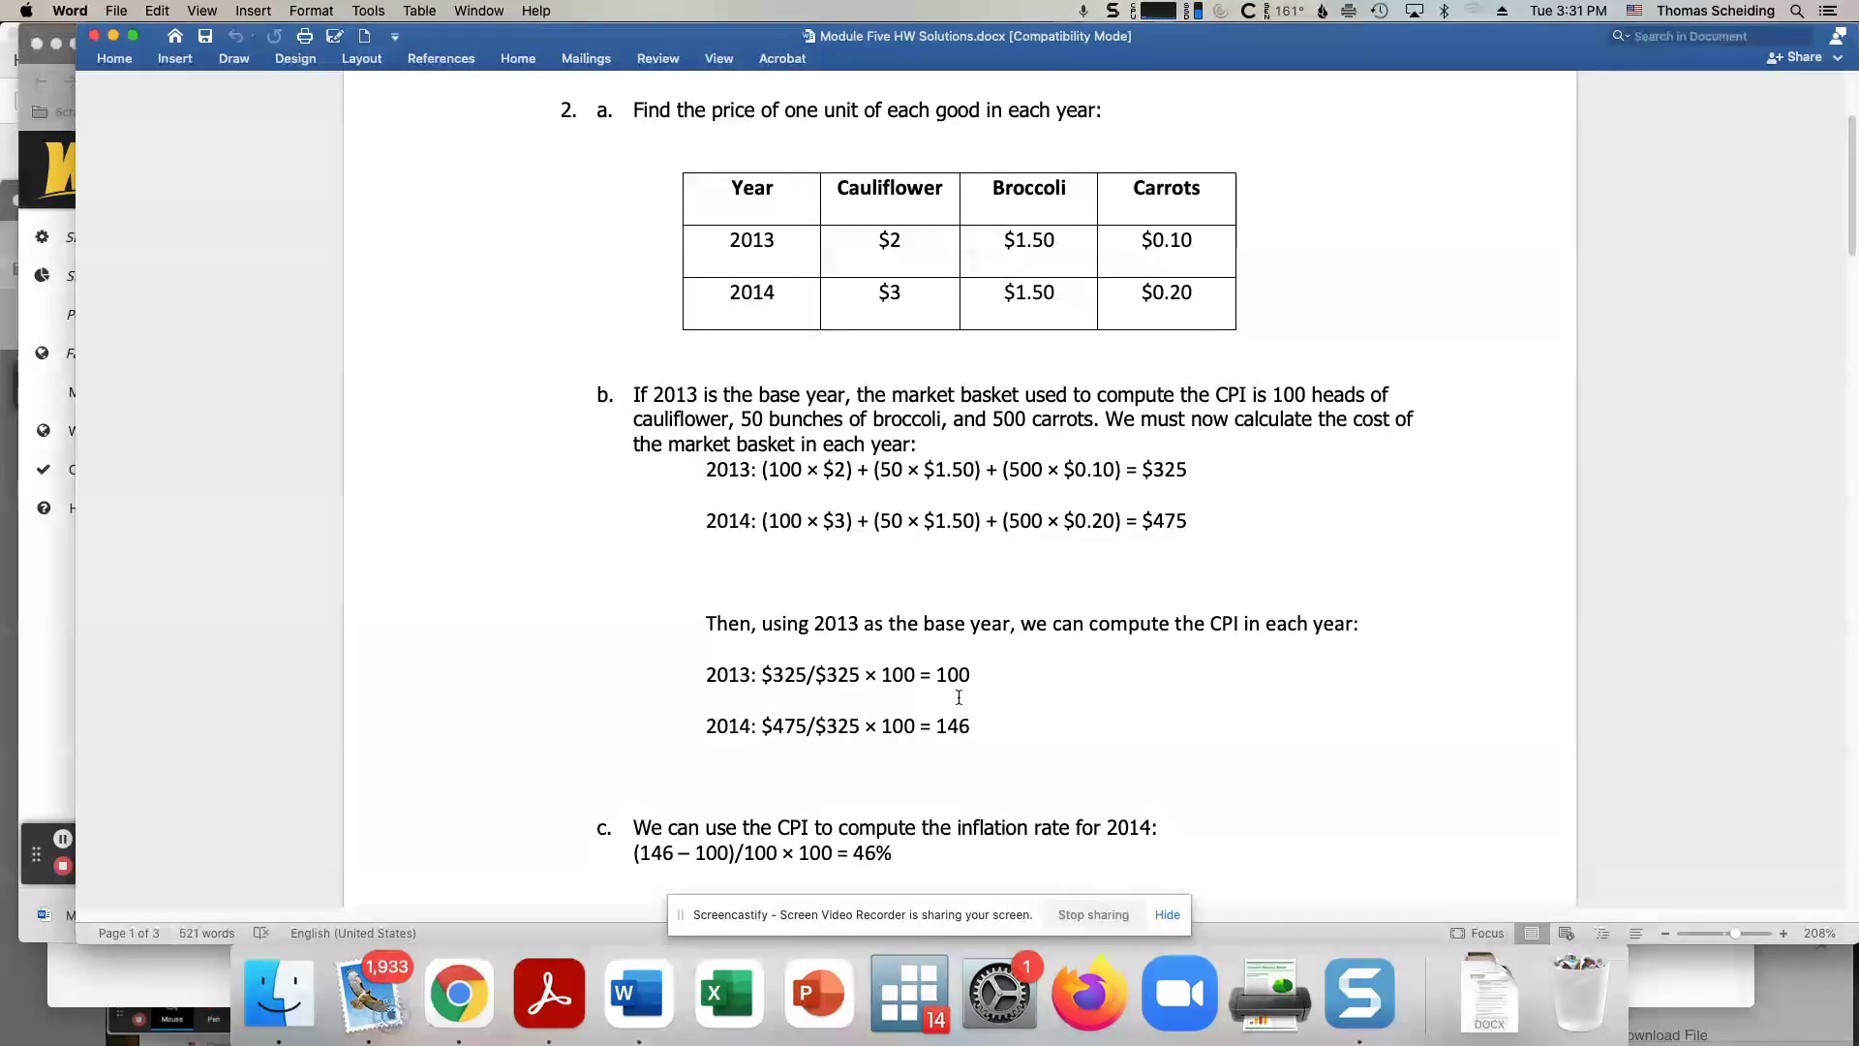
scroll(959, 734, down, 14)
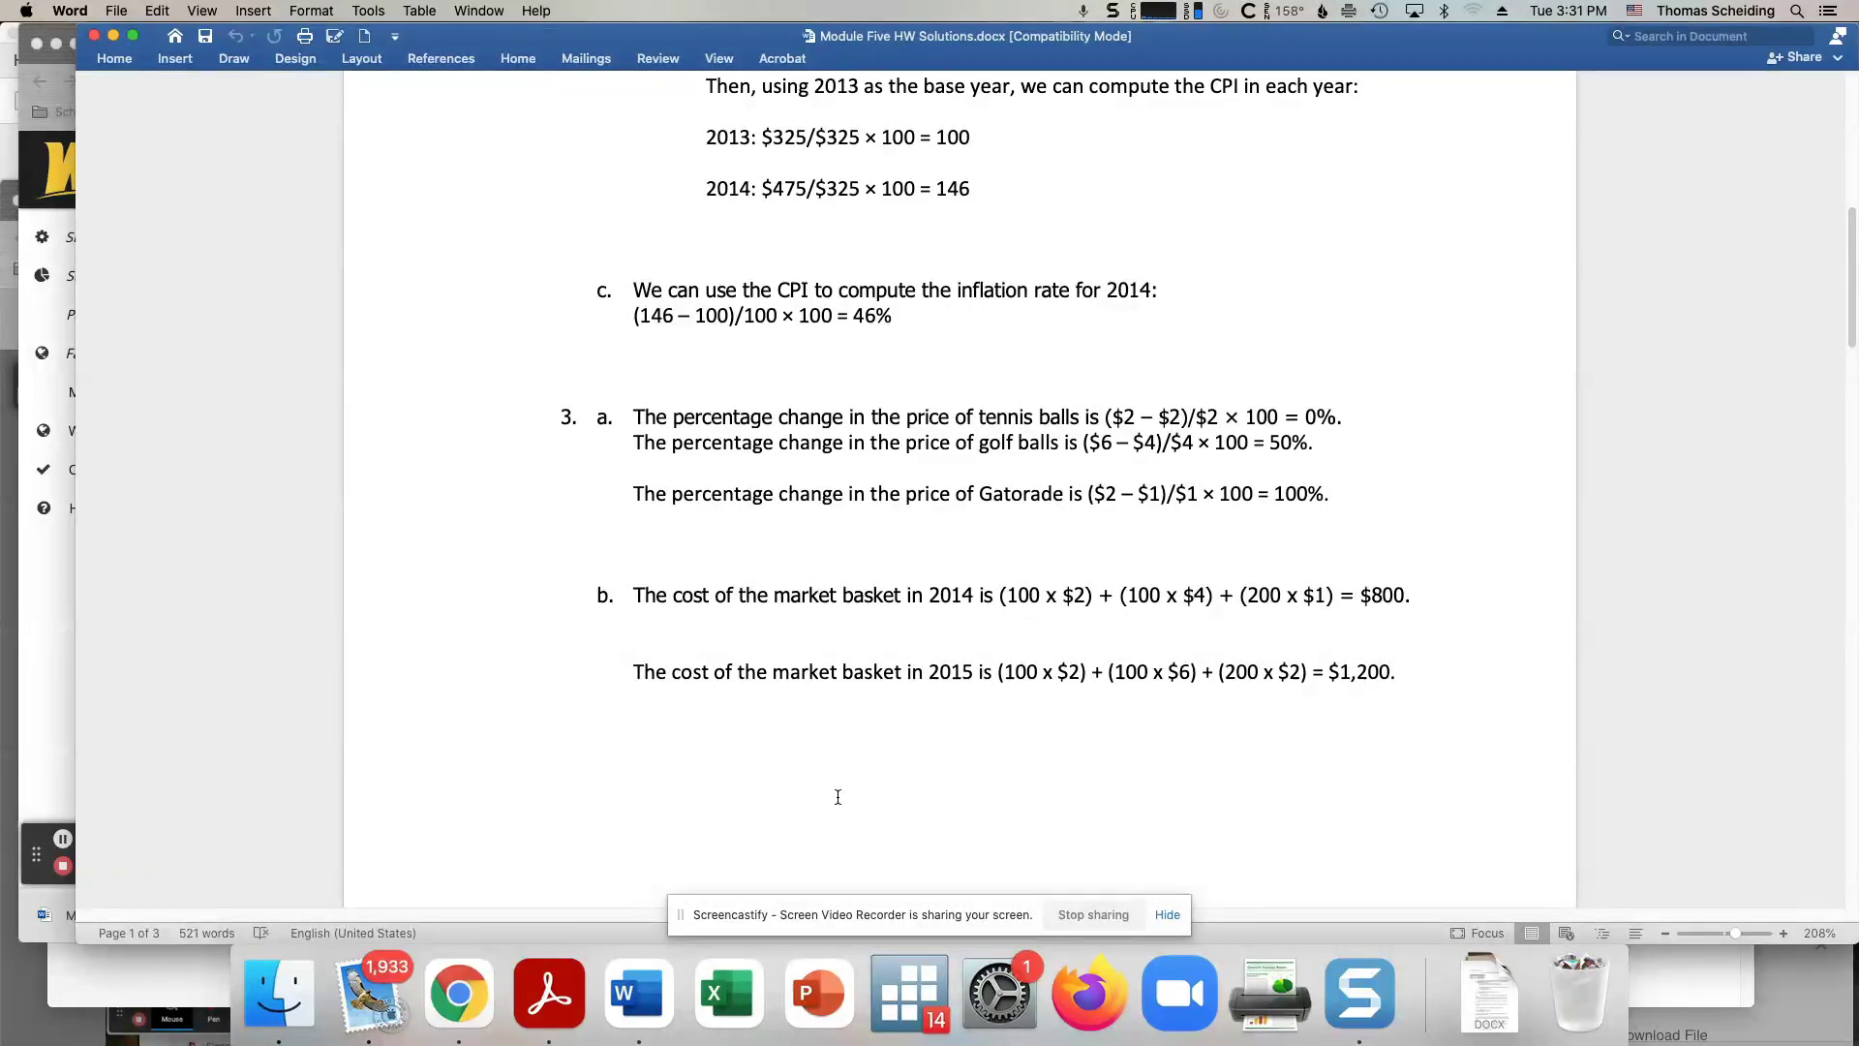
Return to the annotated Chapter 11 homework PDF and turn on Screencastify pen drawing.
click(459, 993)
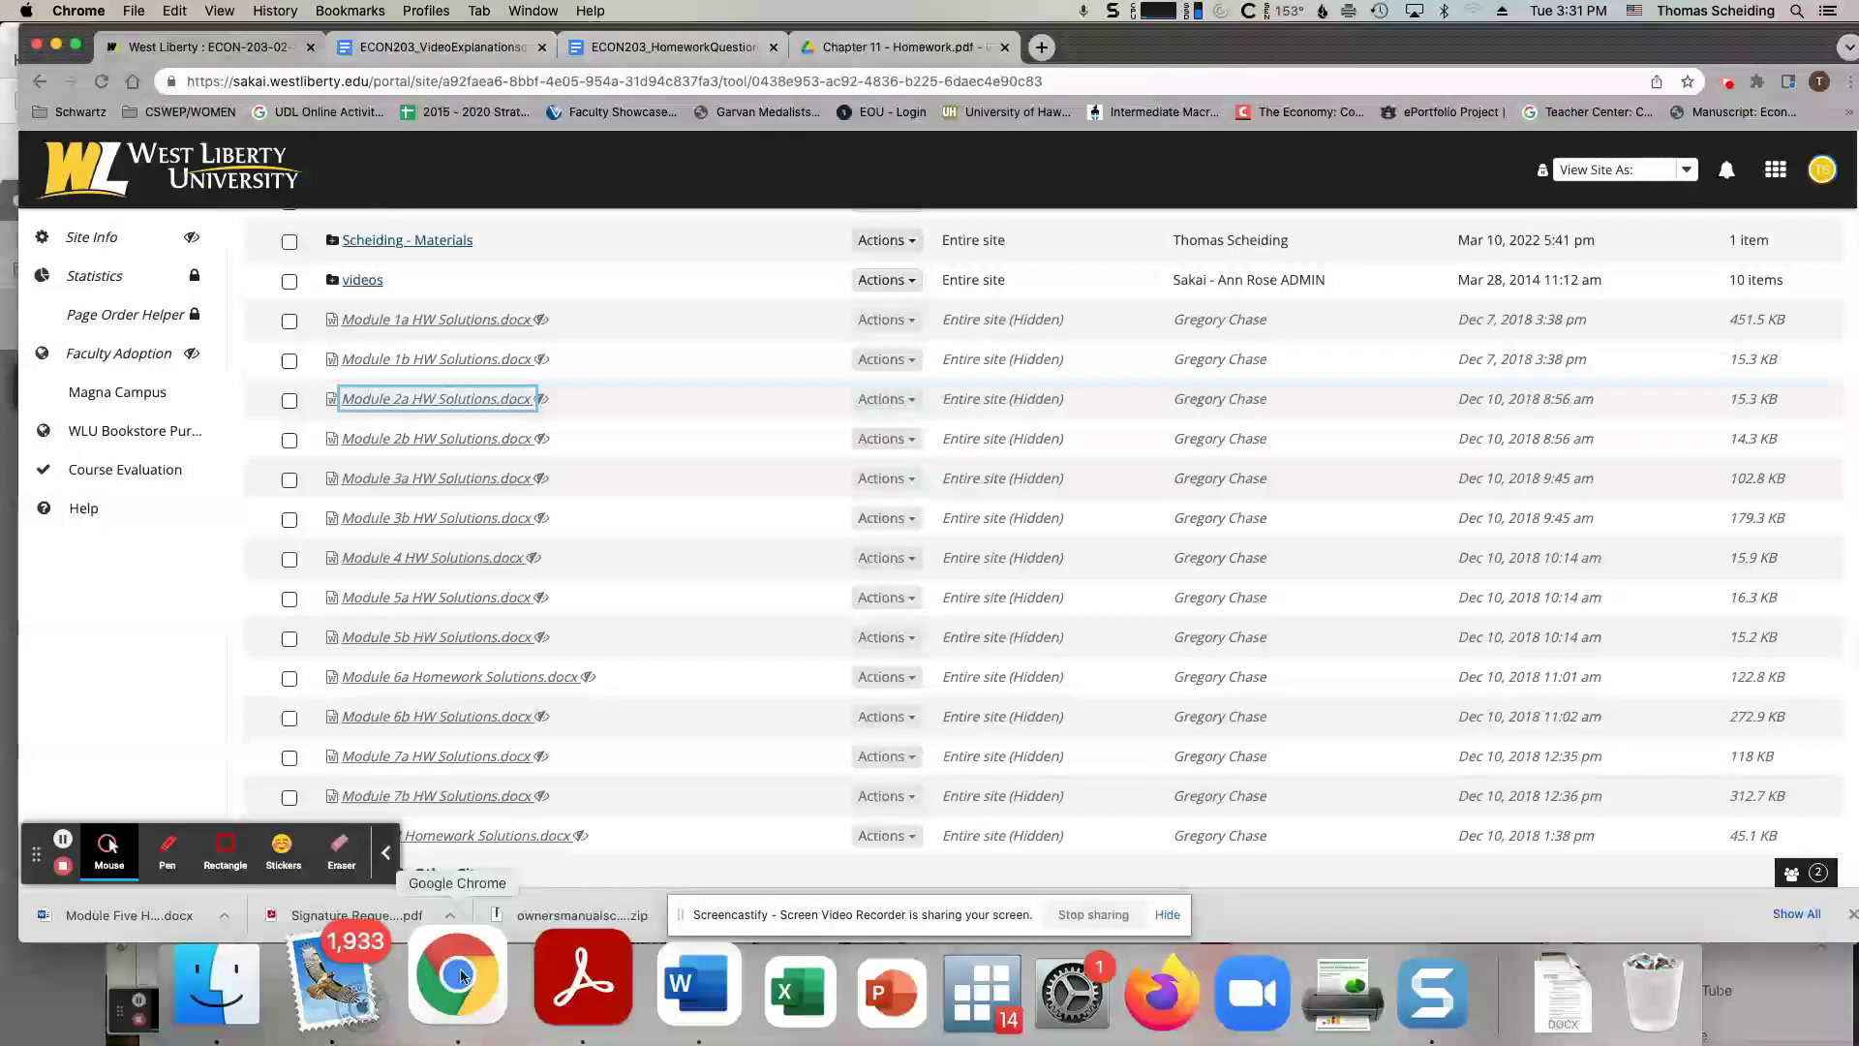
click(893, 51)
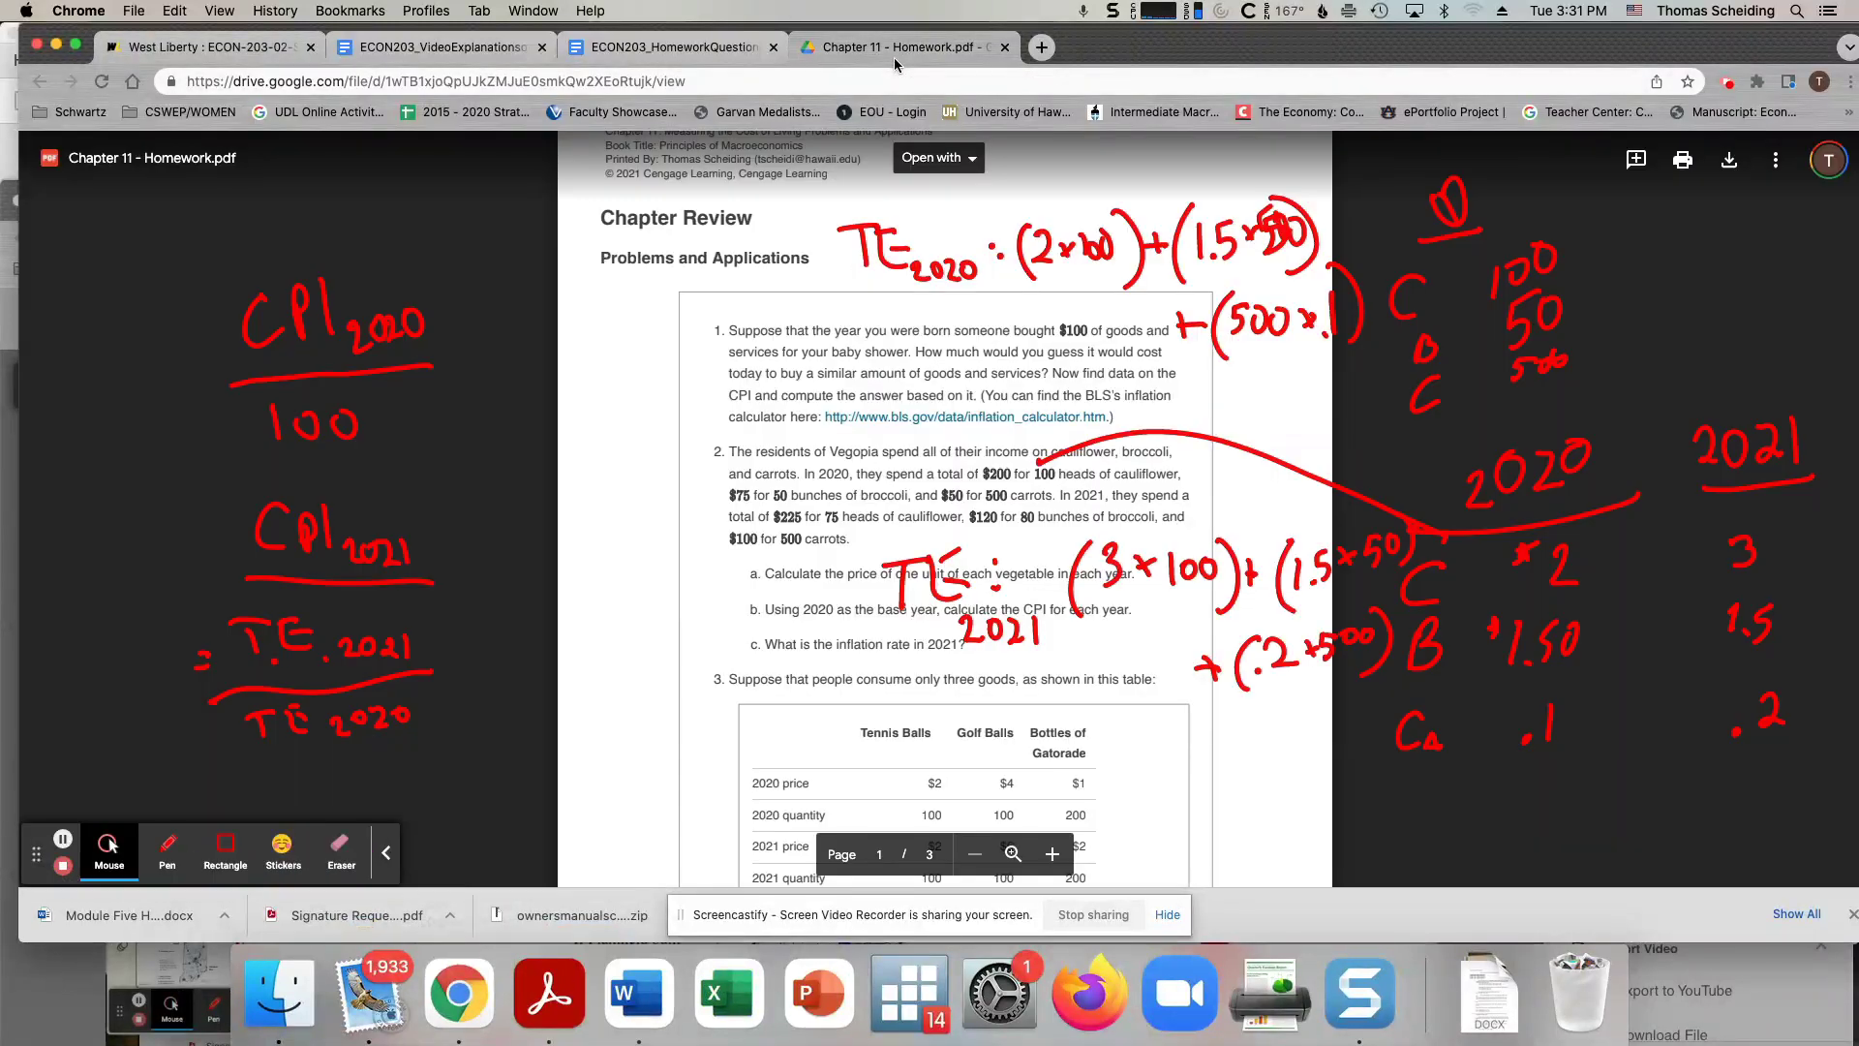
click(169, 847)
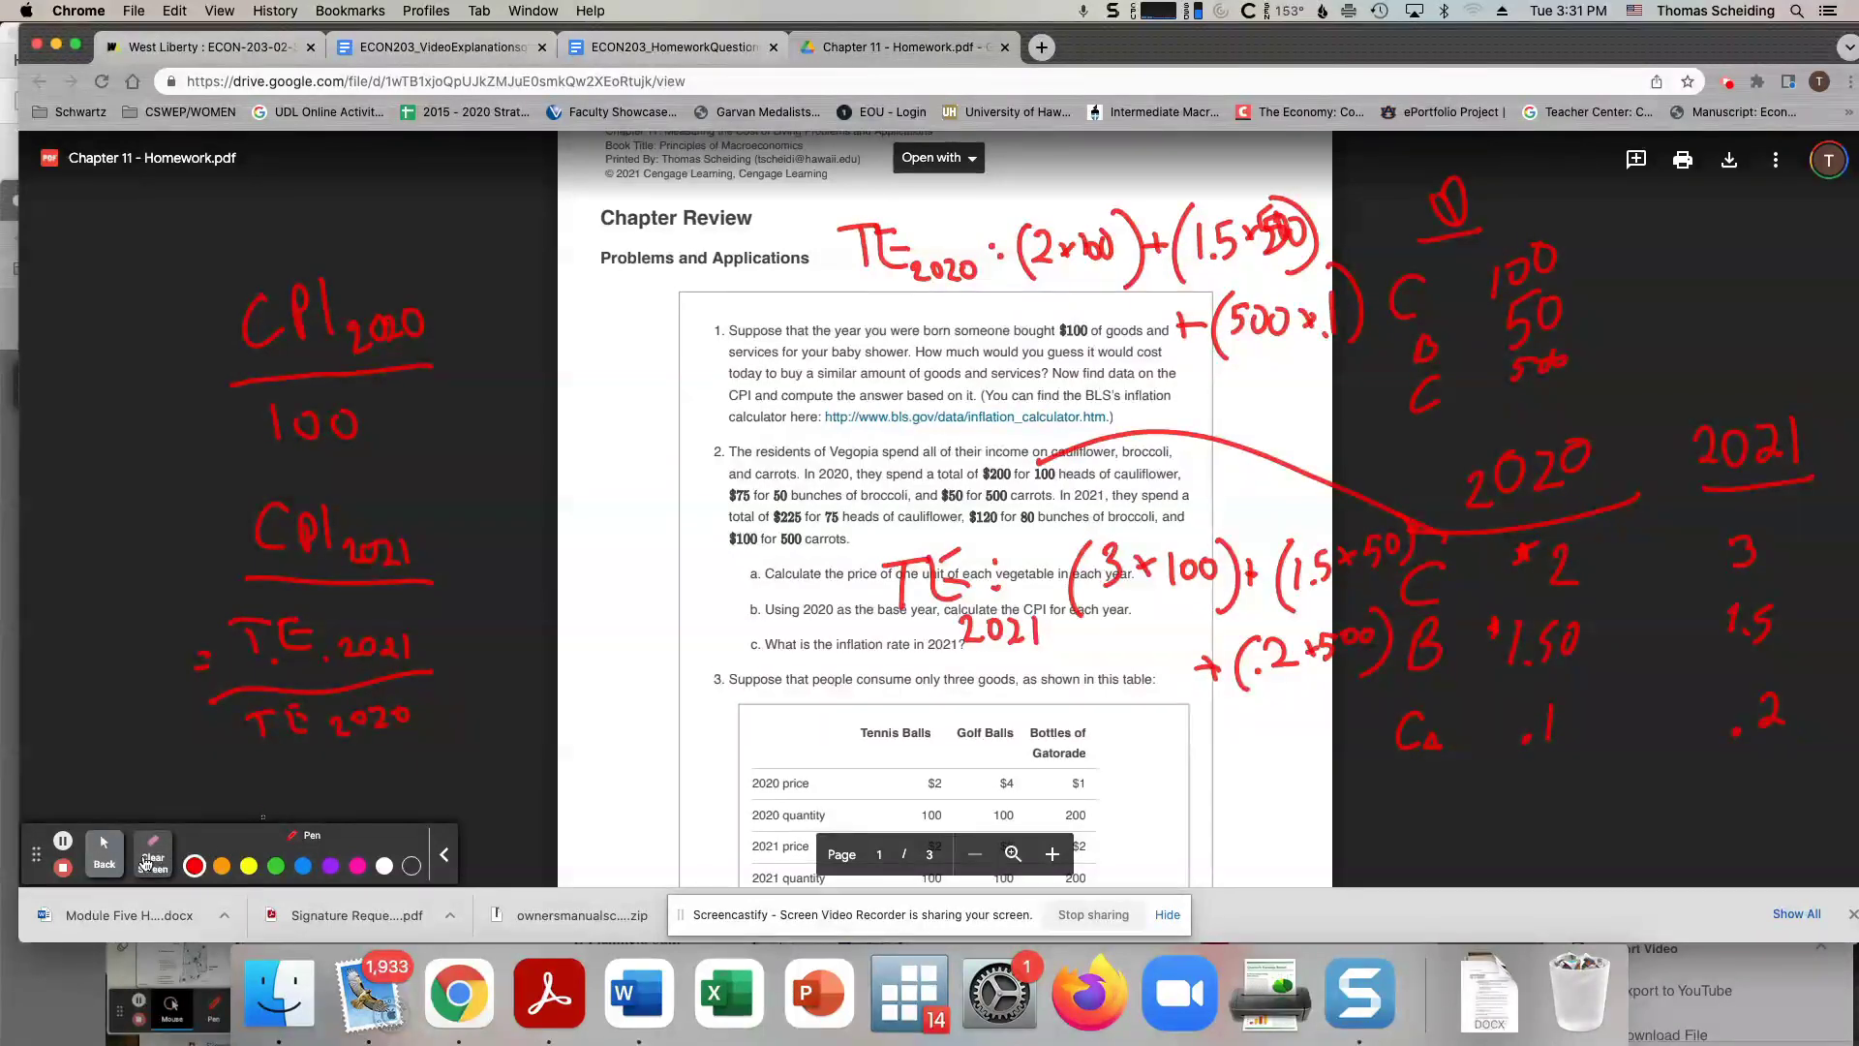
click(590, 703)
scroll(594, 695, down, 1)
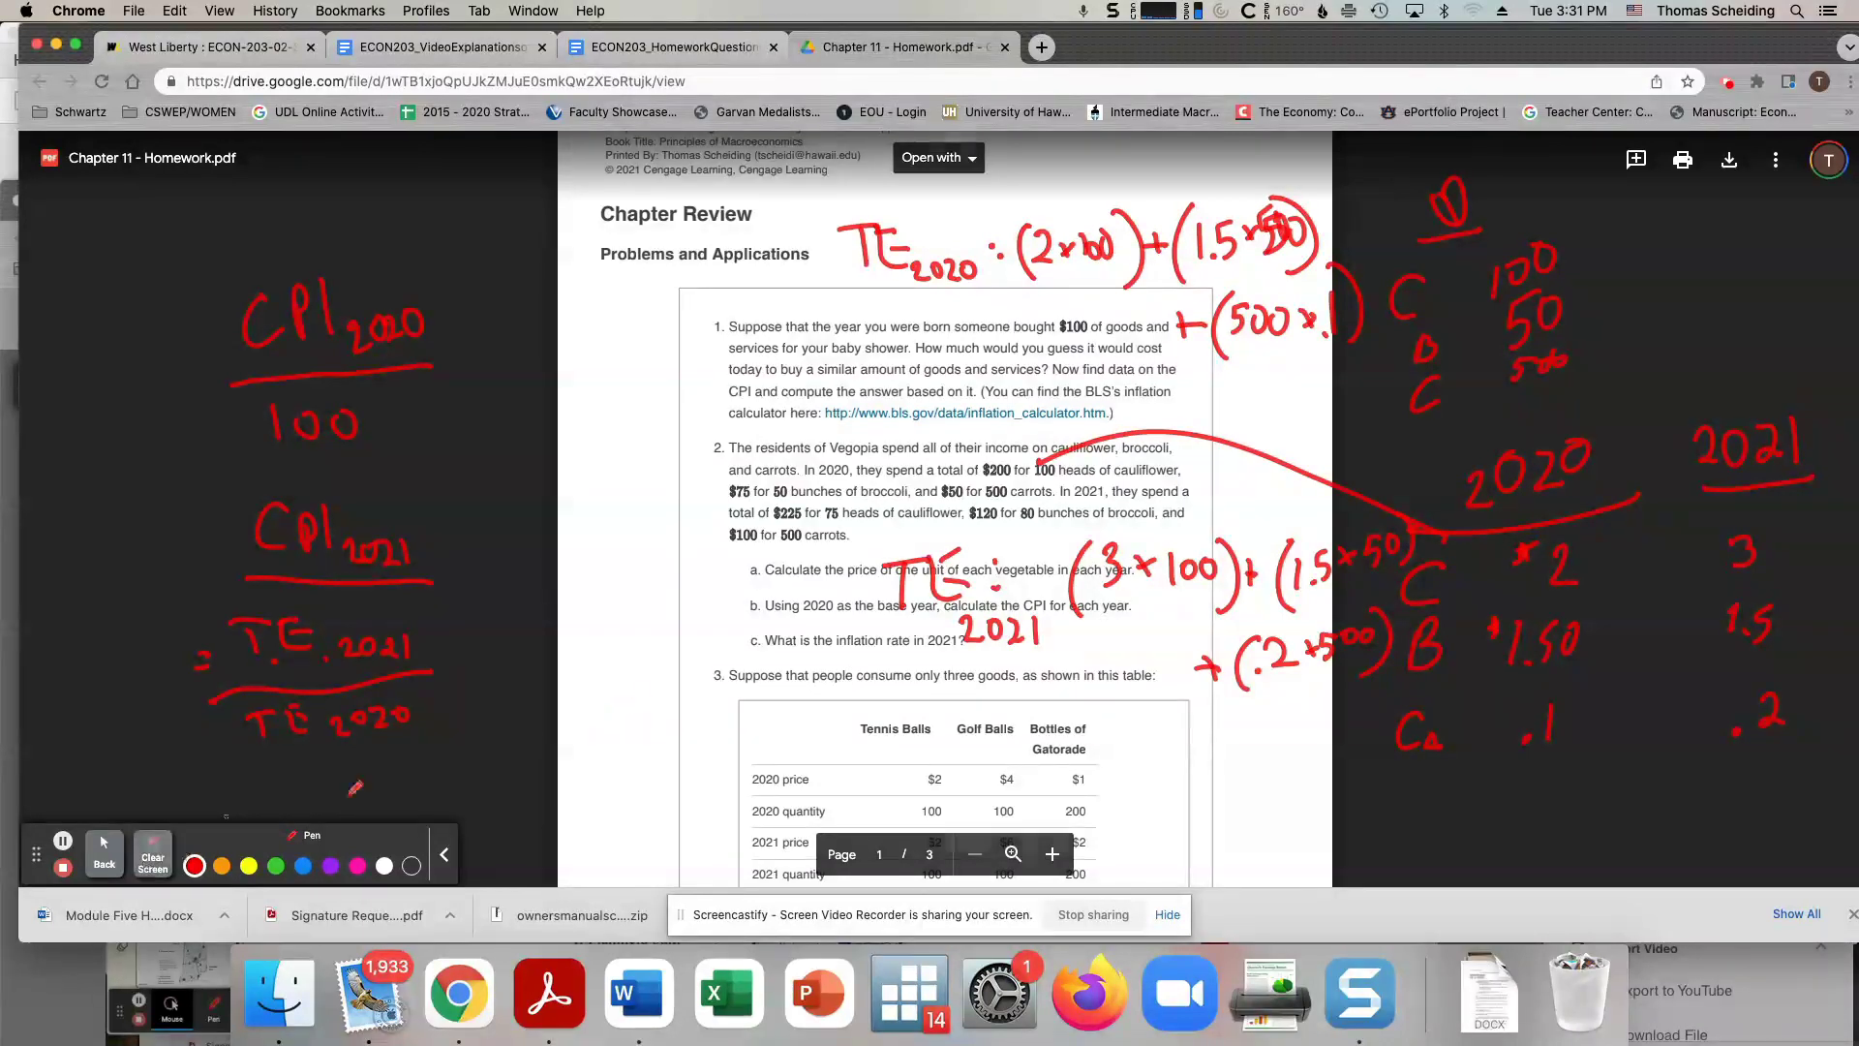
scroll(647, 707, down, 10)
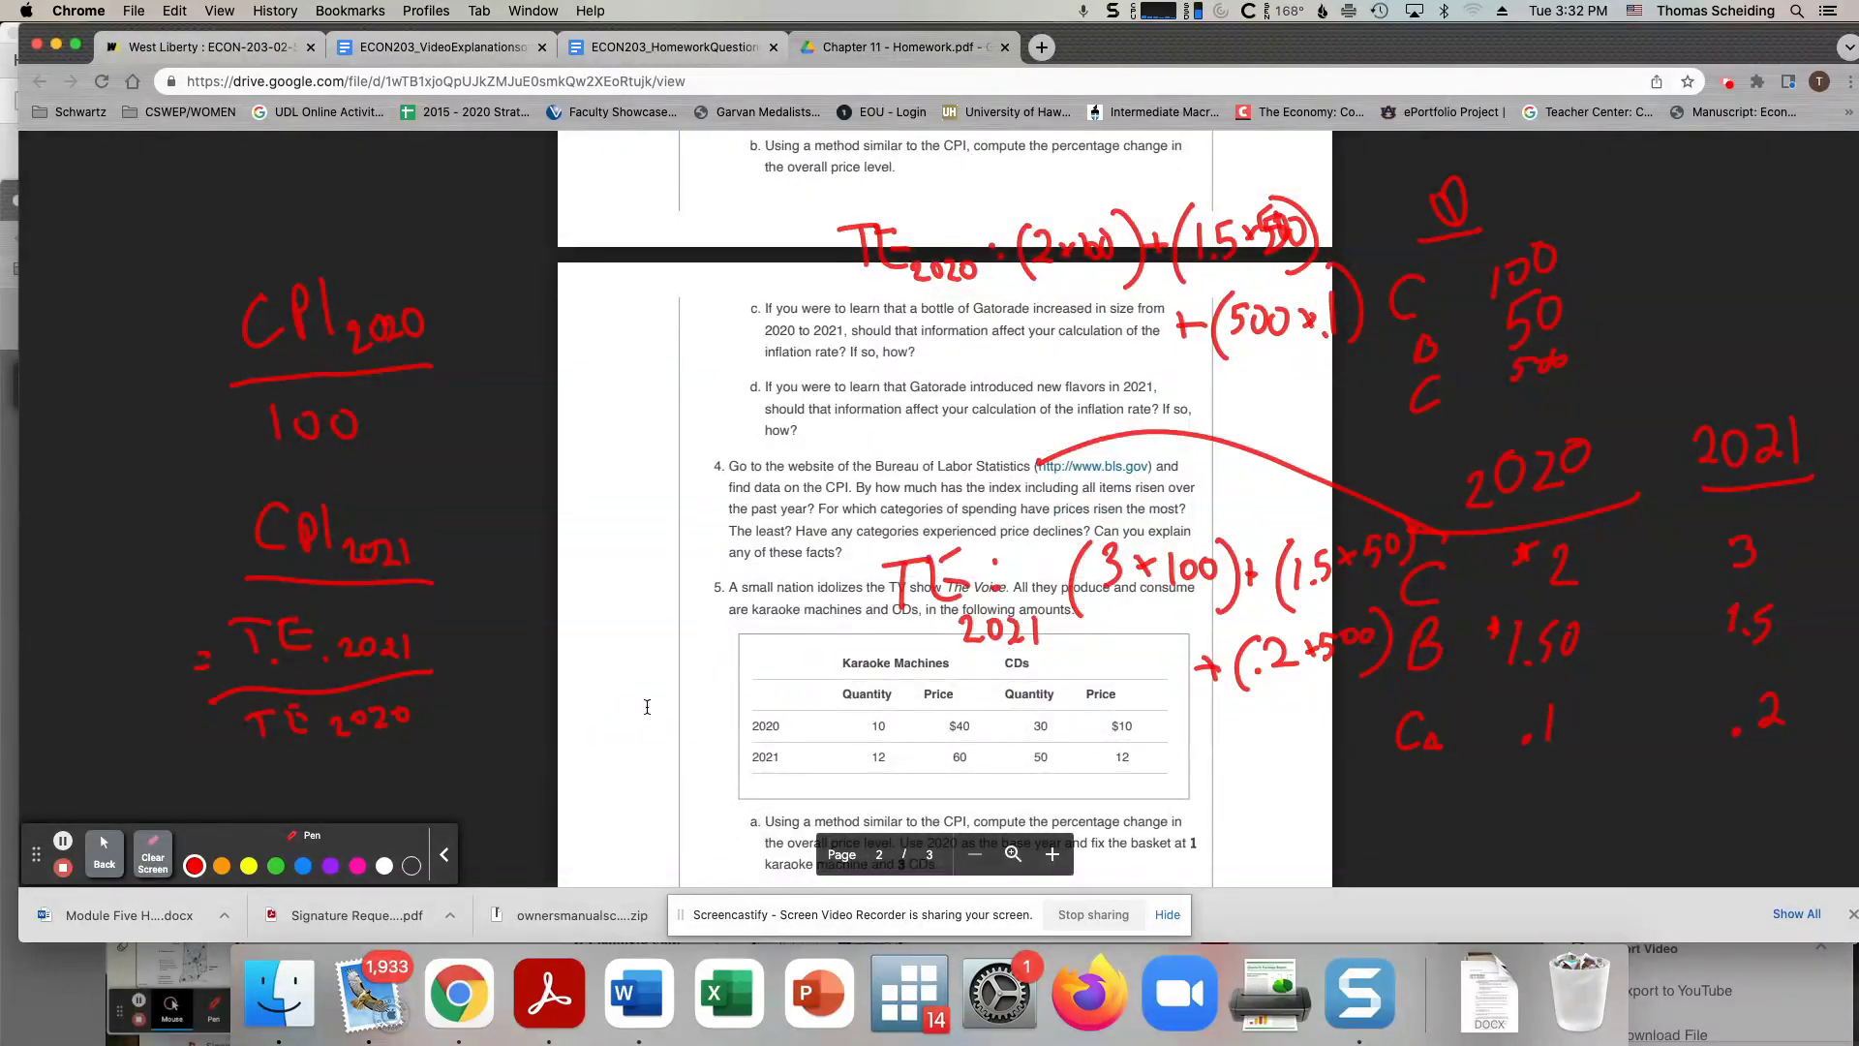
scroll(647, 706, up, 10)
scroll(647, 707, down, 3)
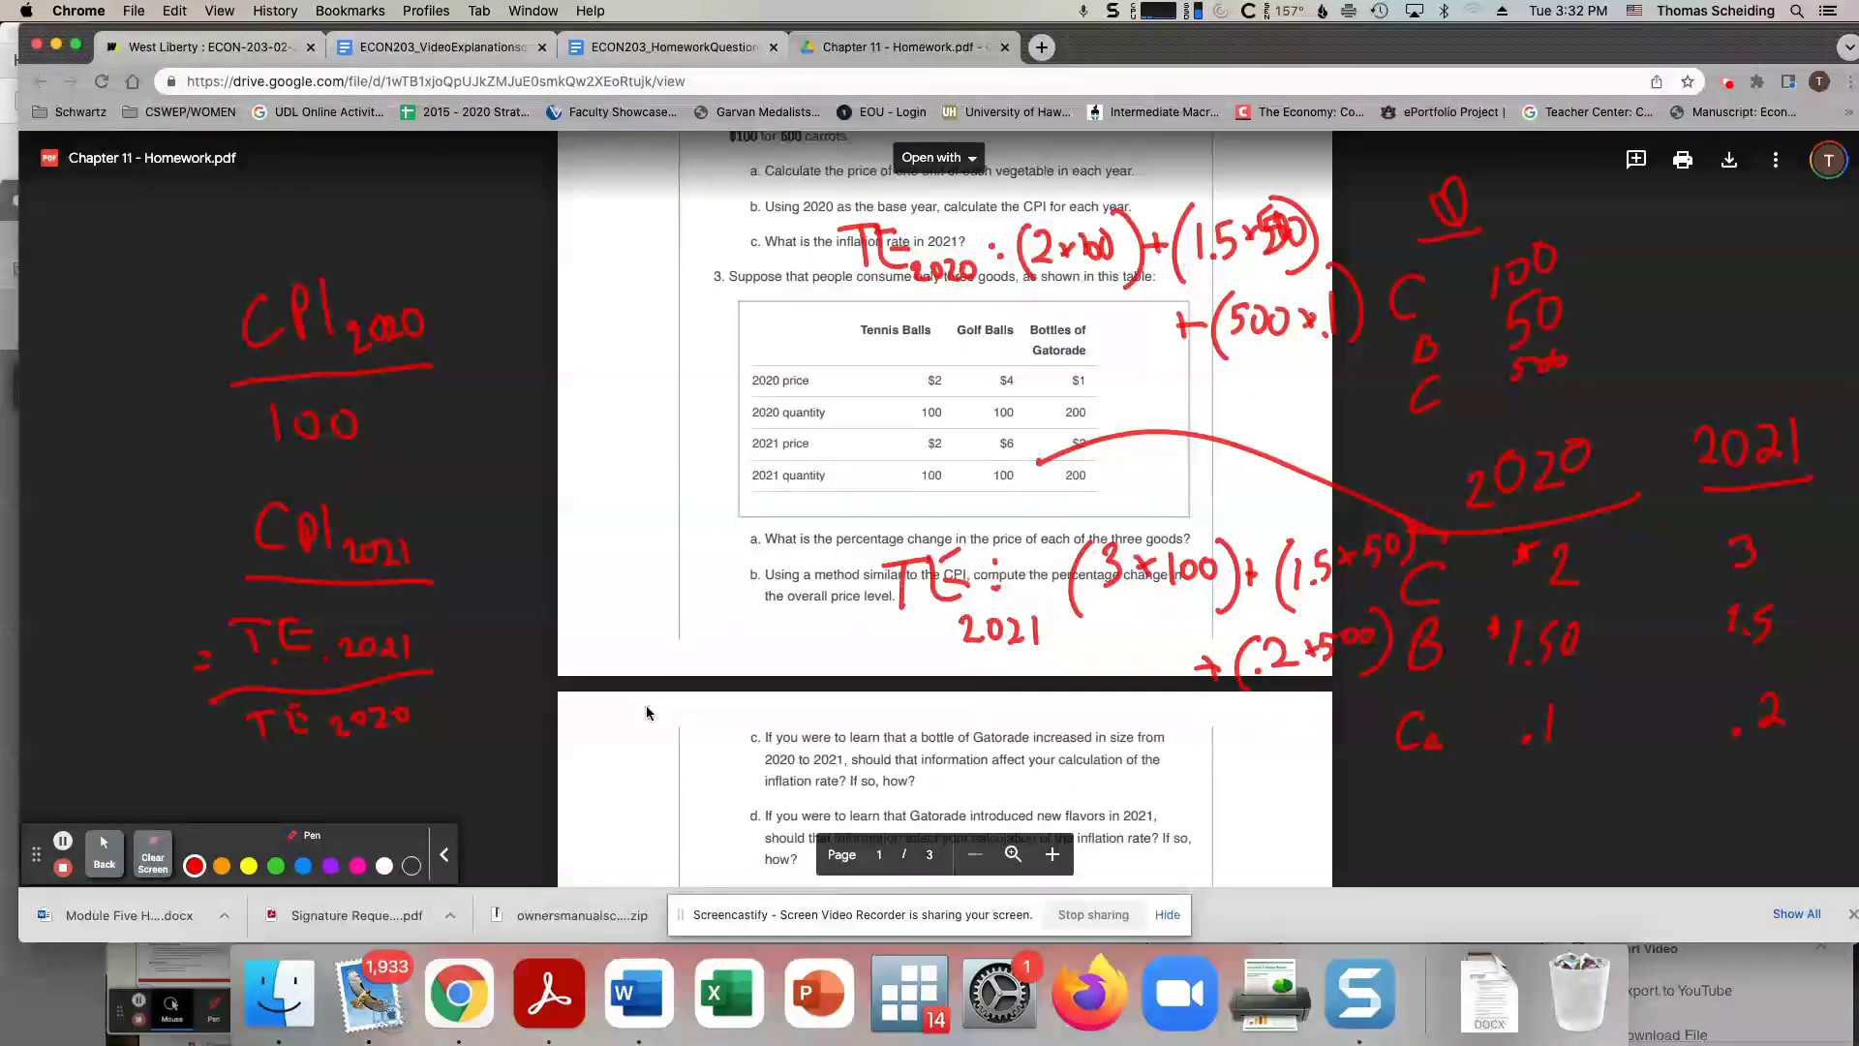
scroll(646, 707, up, 4)
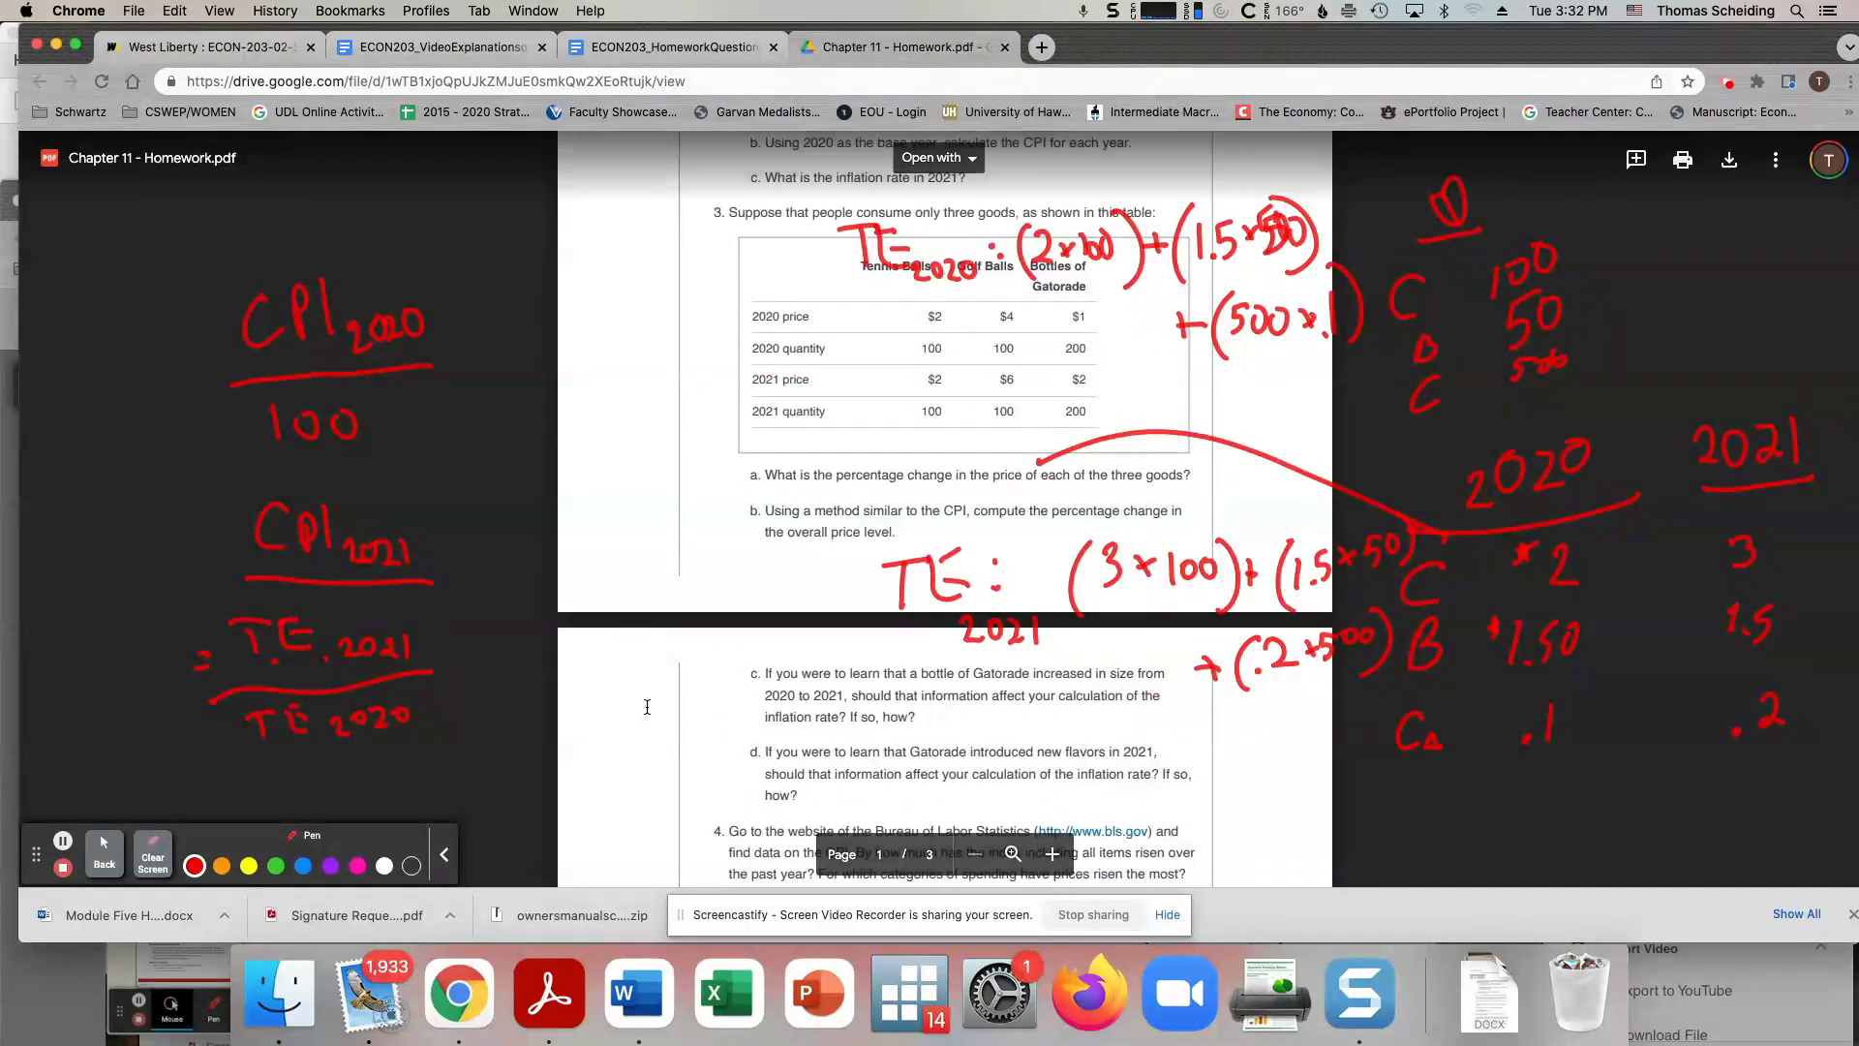
scroll(647, 706, down, 1)
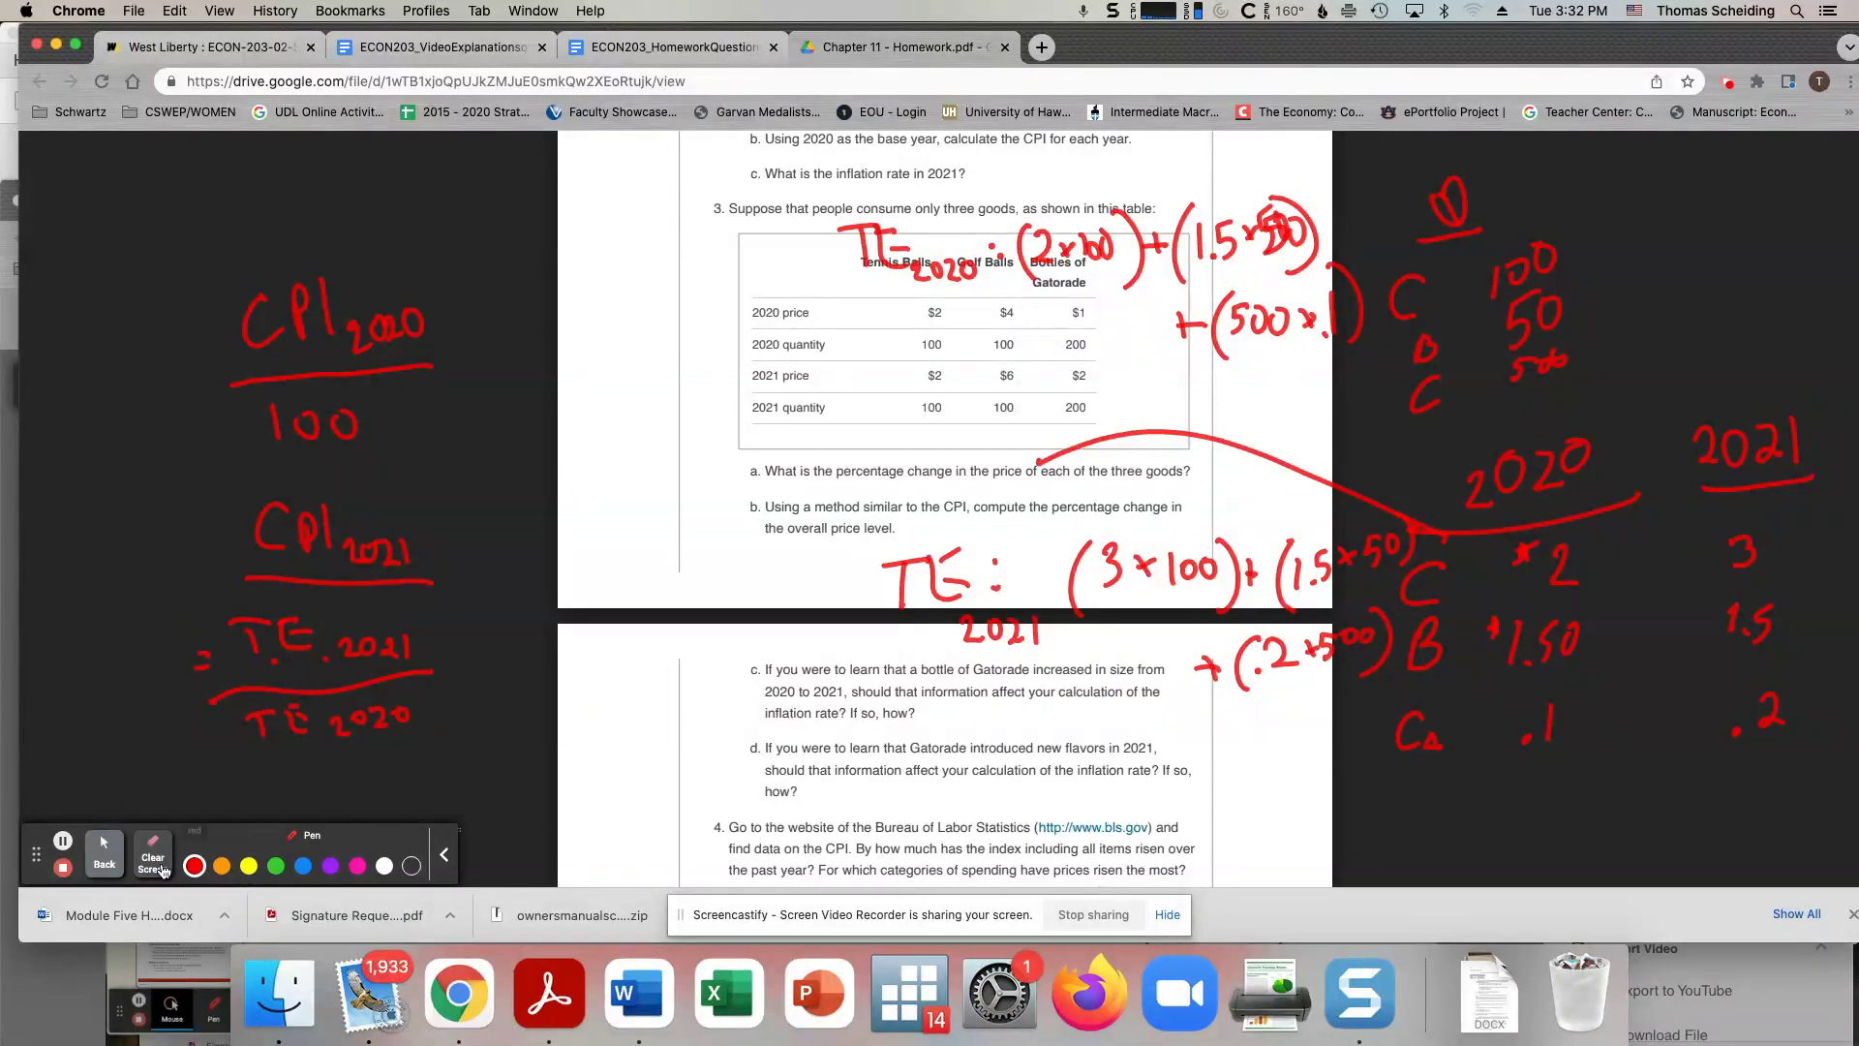
Try the Eraser, then switch back to the pen with the white colour.
click(104, 852)
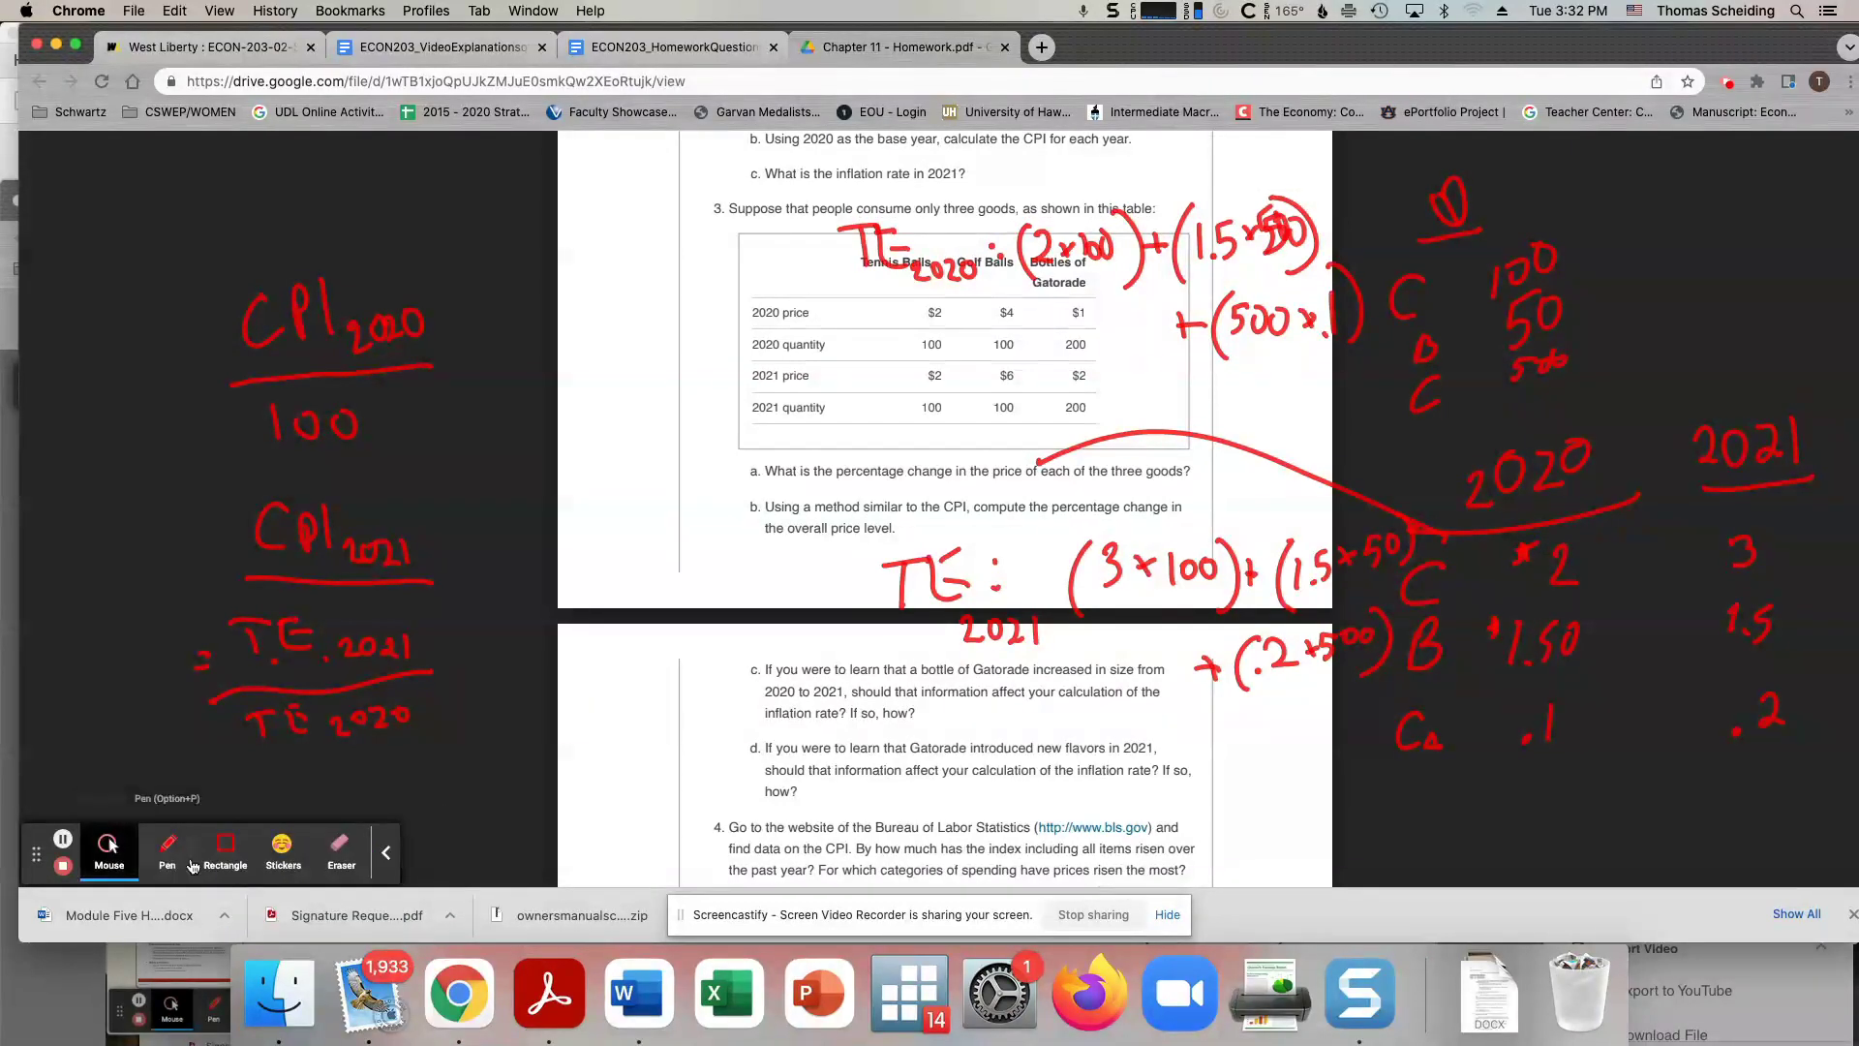
click(341, 850)
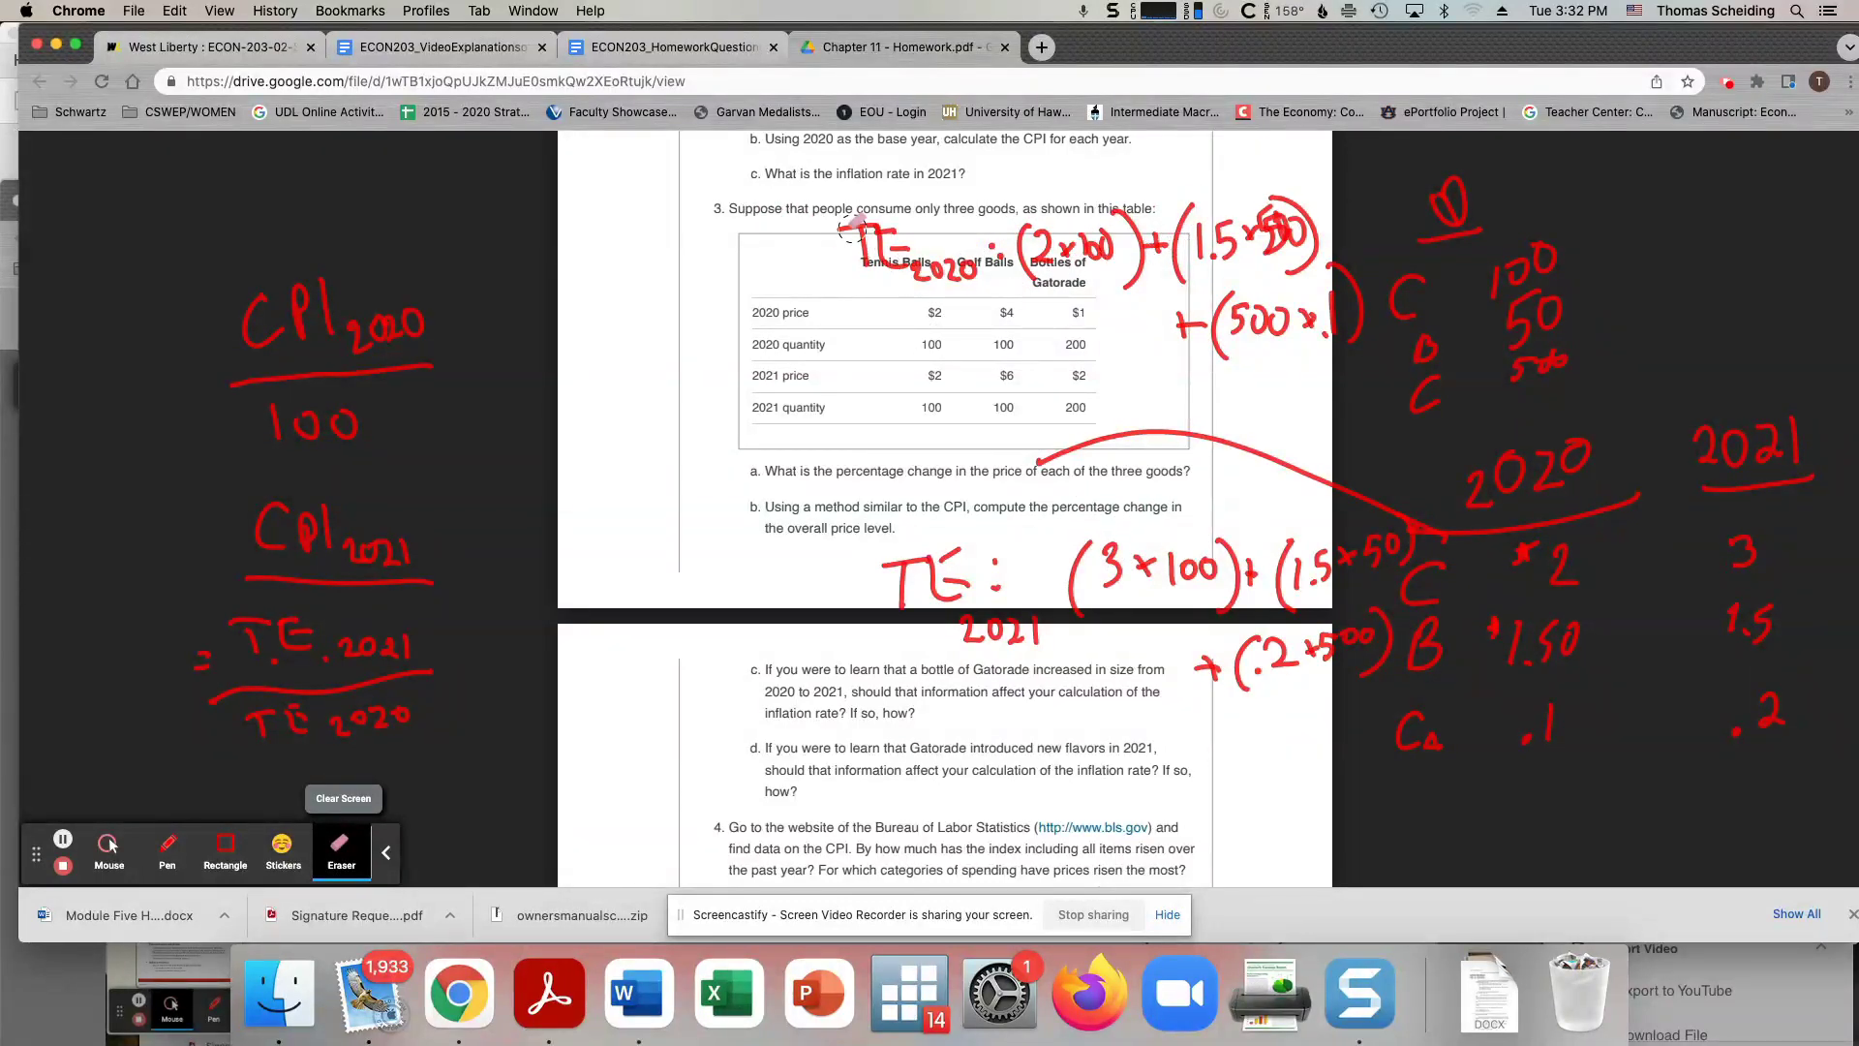
click(169, 850)
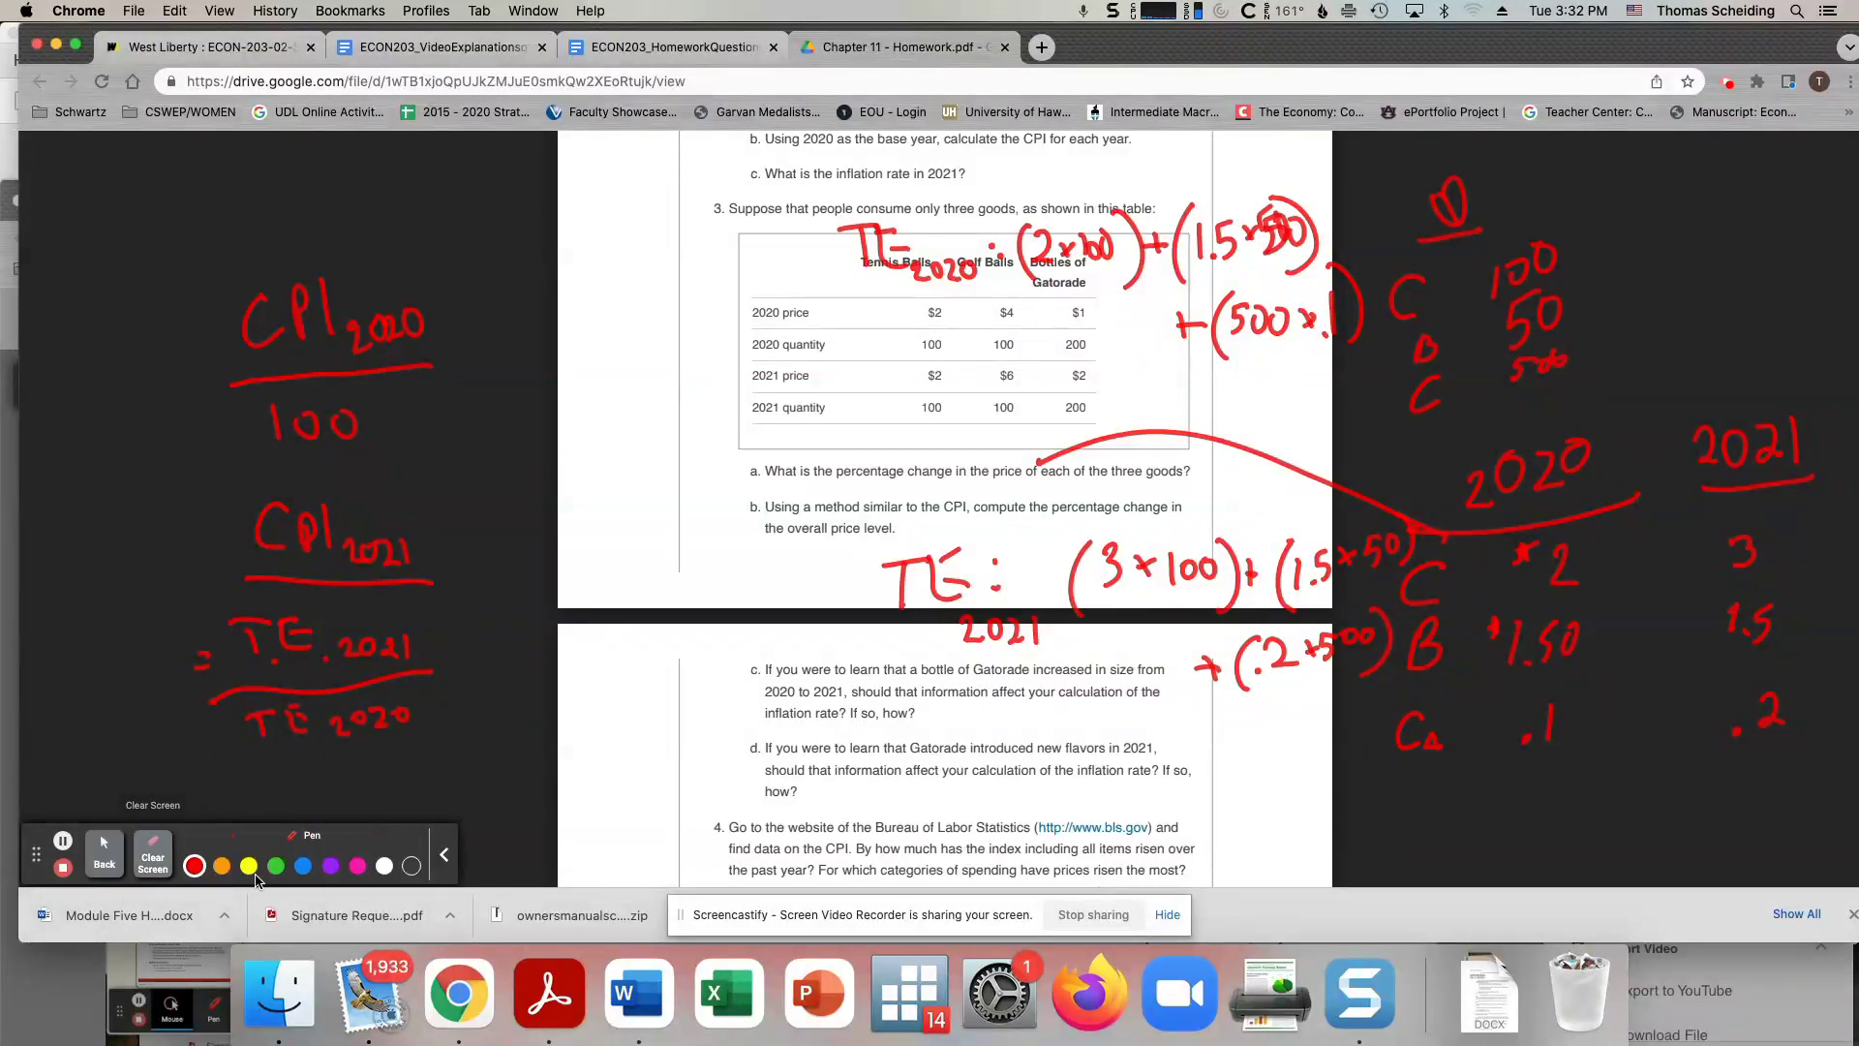
click(385, 865)
Scribble white over the red CPI 2021 fraction on the PDF's left side.
mouse_move(334, 726)
mouse_down()
mouse_move(266, 706)
mouse_move(290, 702)
mouse_move(276, 630)
mouse_move(396, 738)
mouse_move(320, 625)
mouse_move(417, 668)
mouse_move(382, 683)
mouse_move(305, 651)
mouse_move(344, 465)
mouse_move(310, 489)
mouse_move(308, 363)
mouse_move(294, 383)
mouse_up()
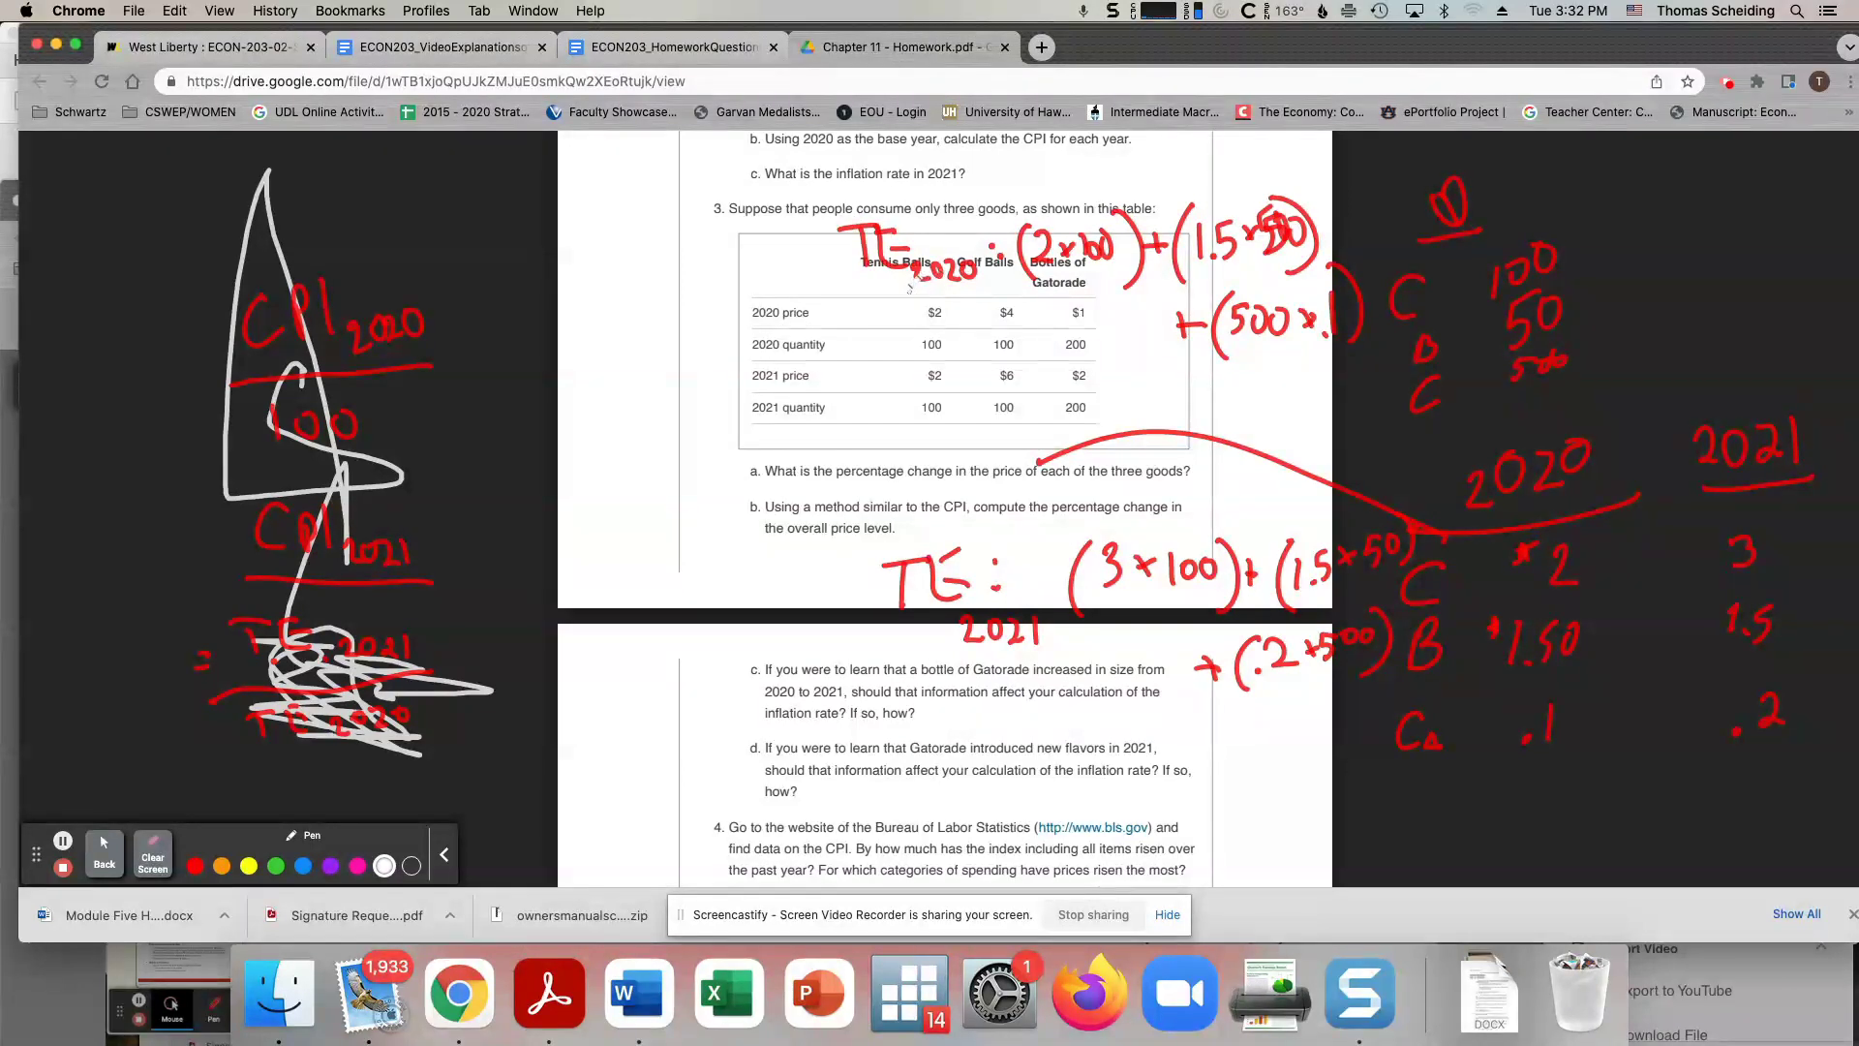
scroll(1044, 288, down, 3)
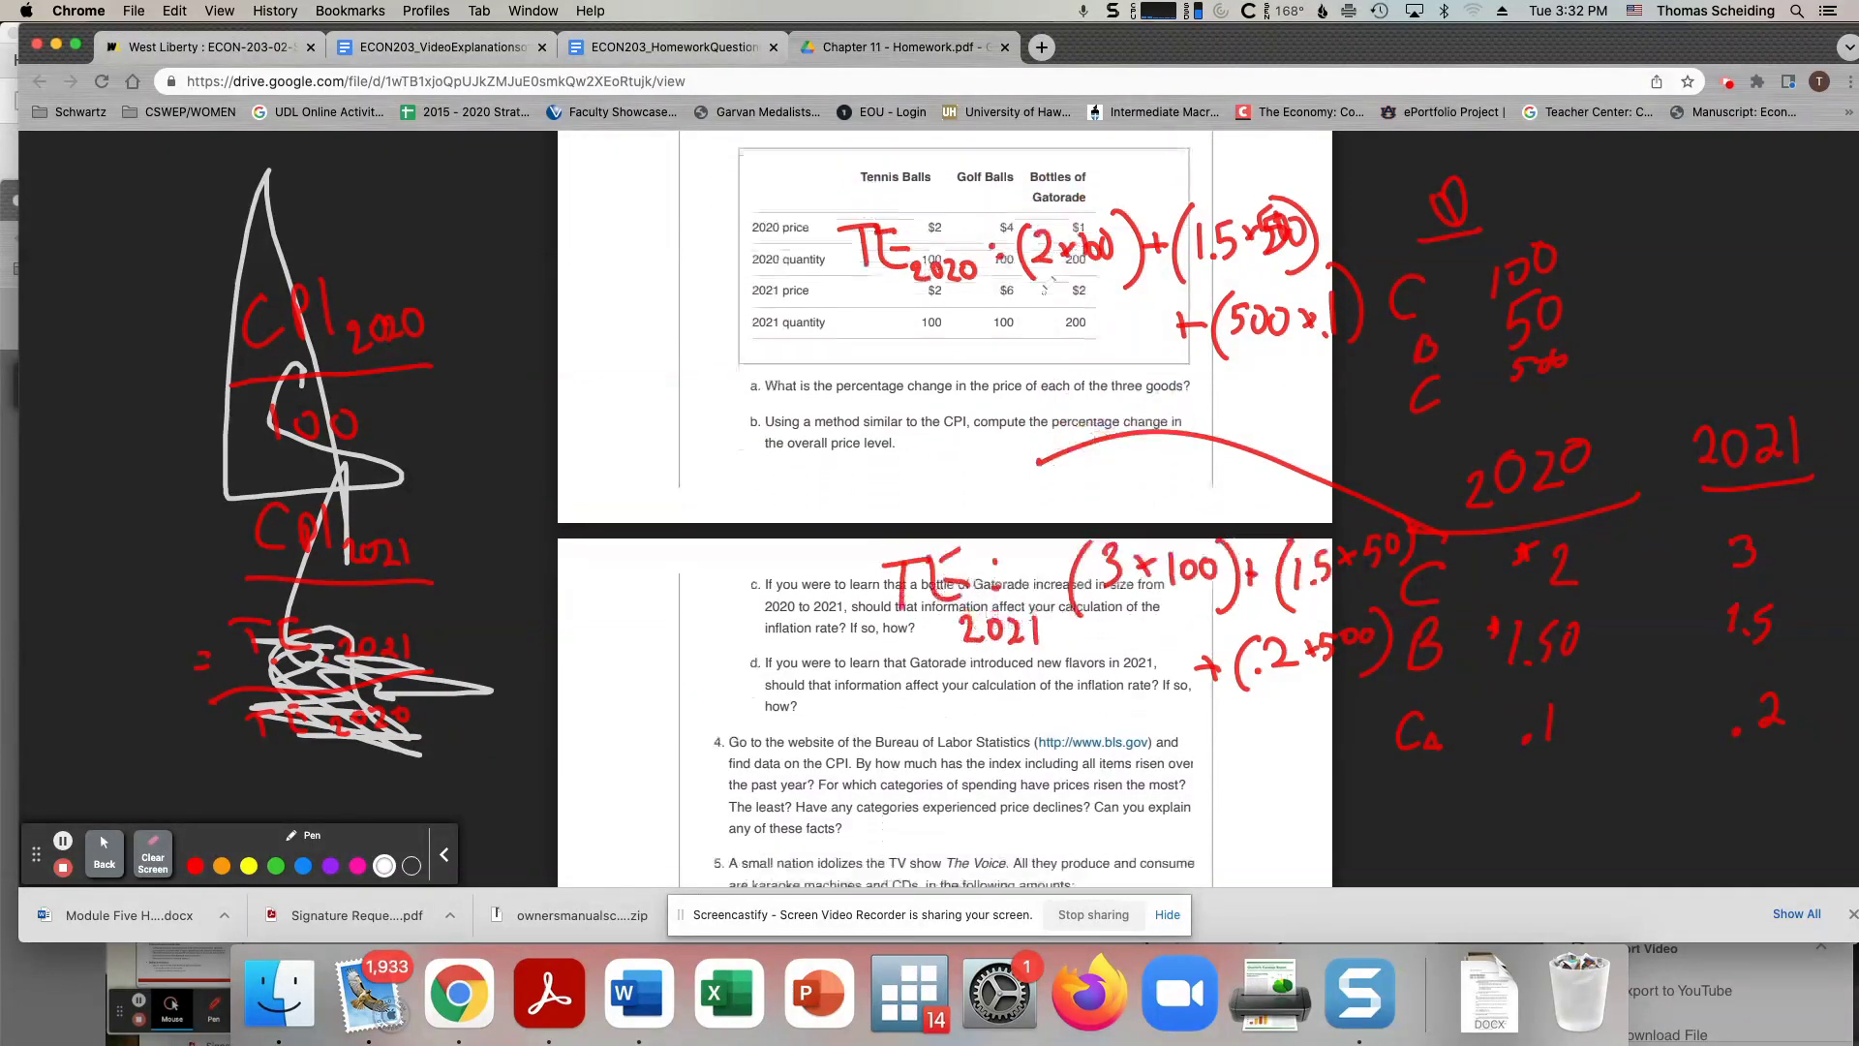
scroll(1043, 293, up, 4)
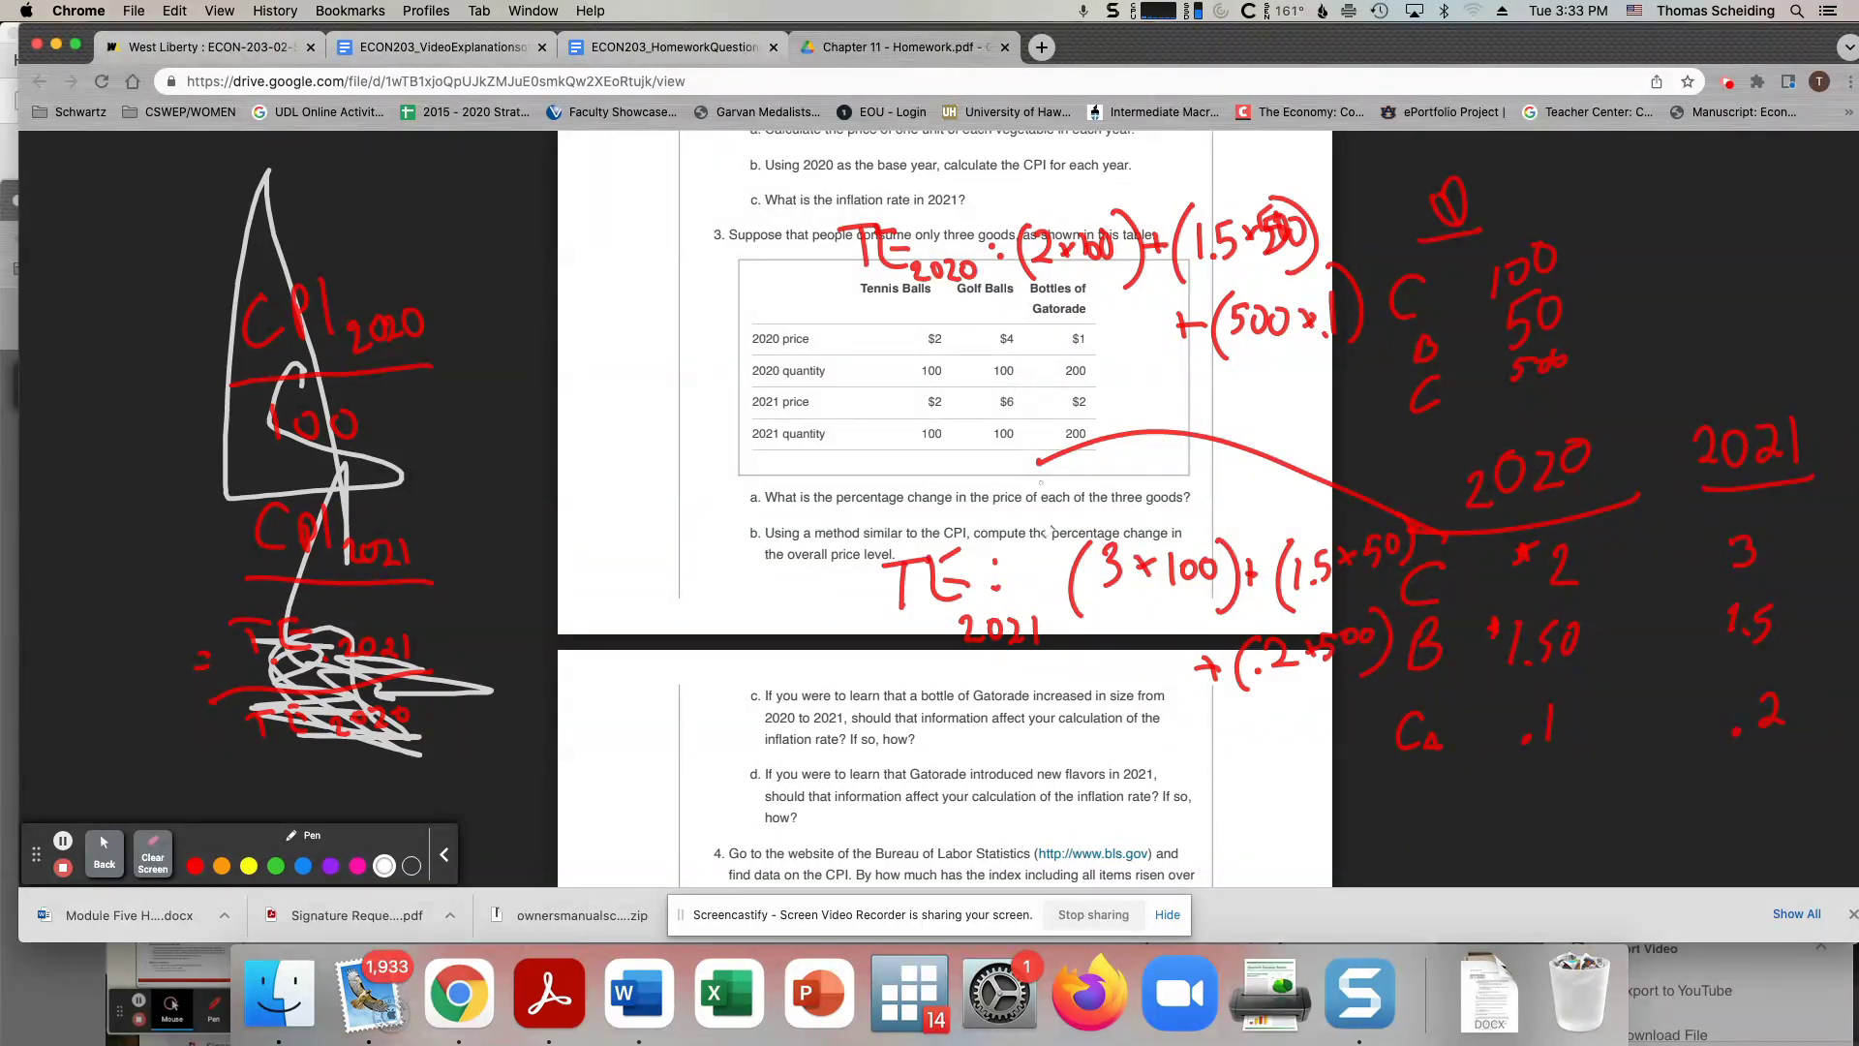
click(638, 993)
scroll(824, 657, down, 5)
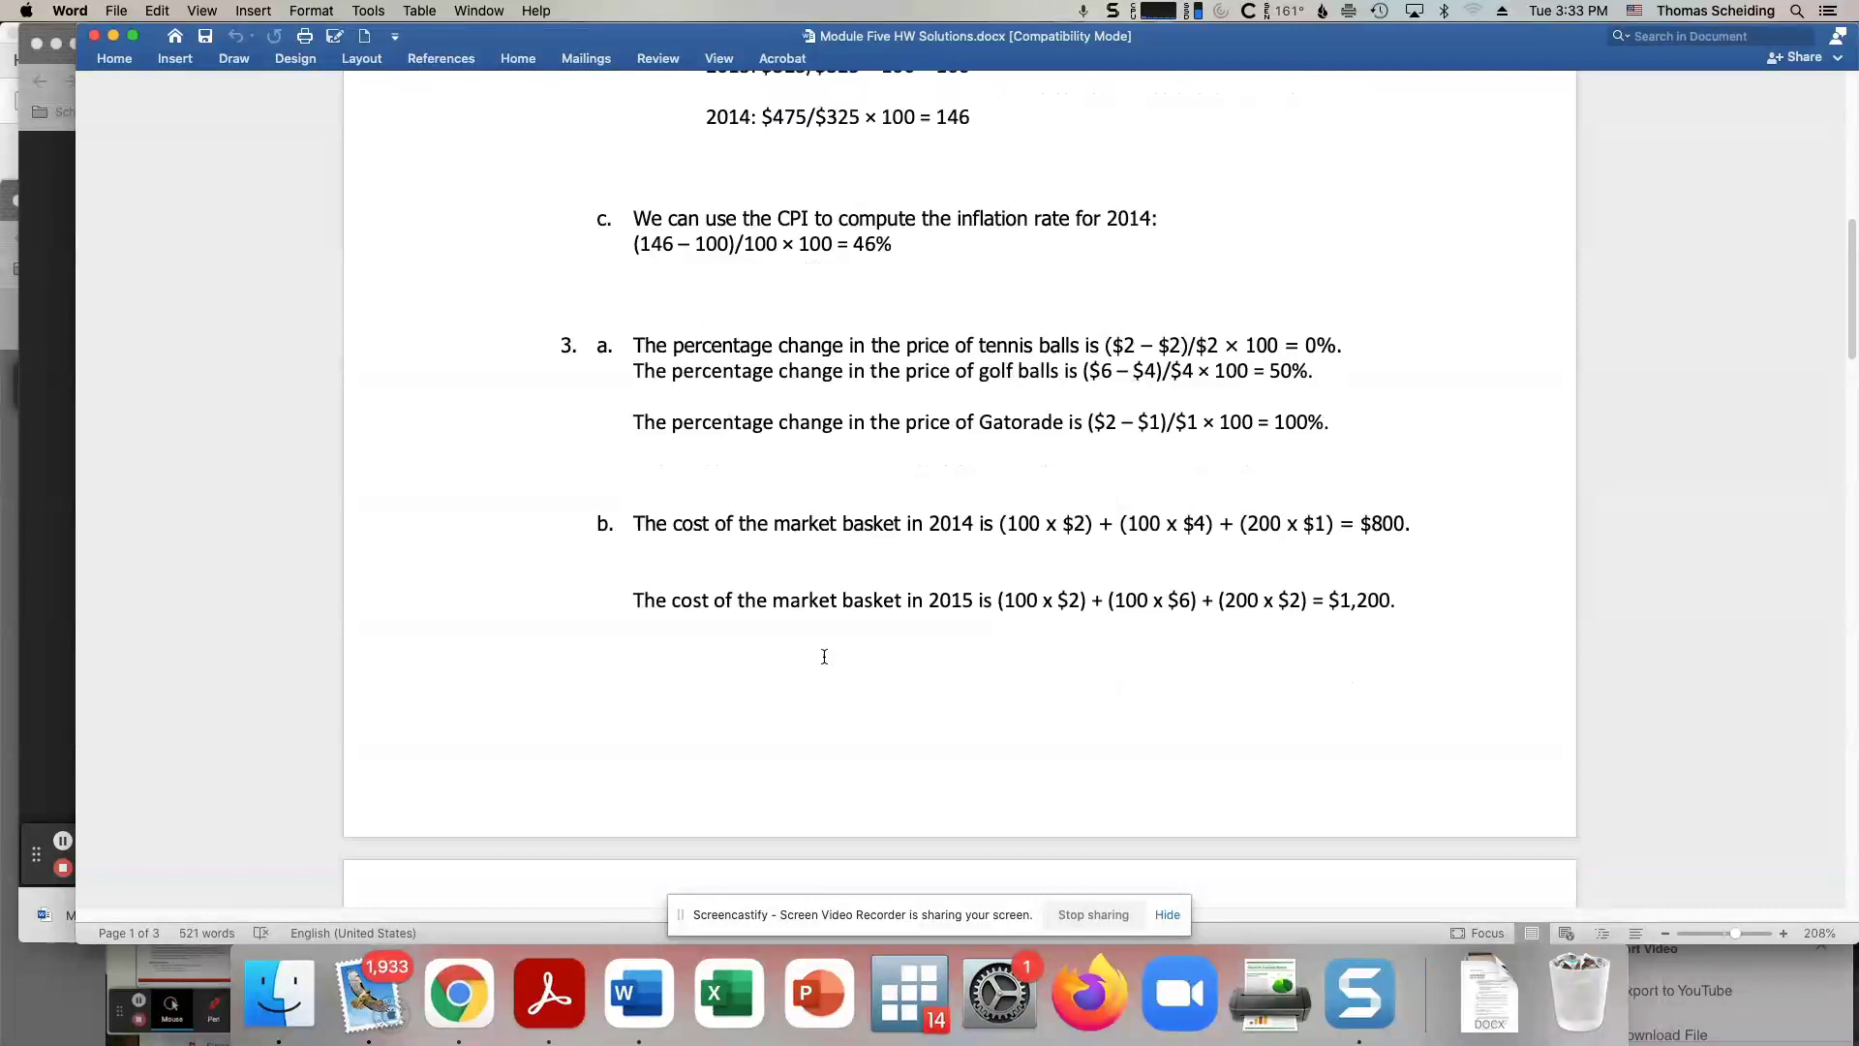
scroll(824, 657, down, 5)
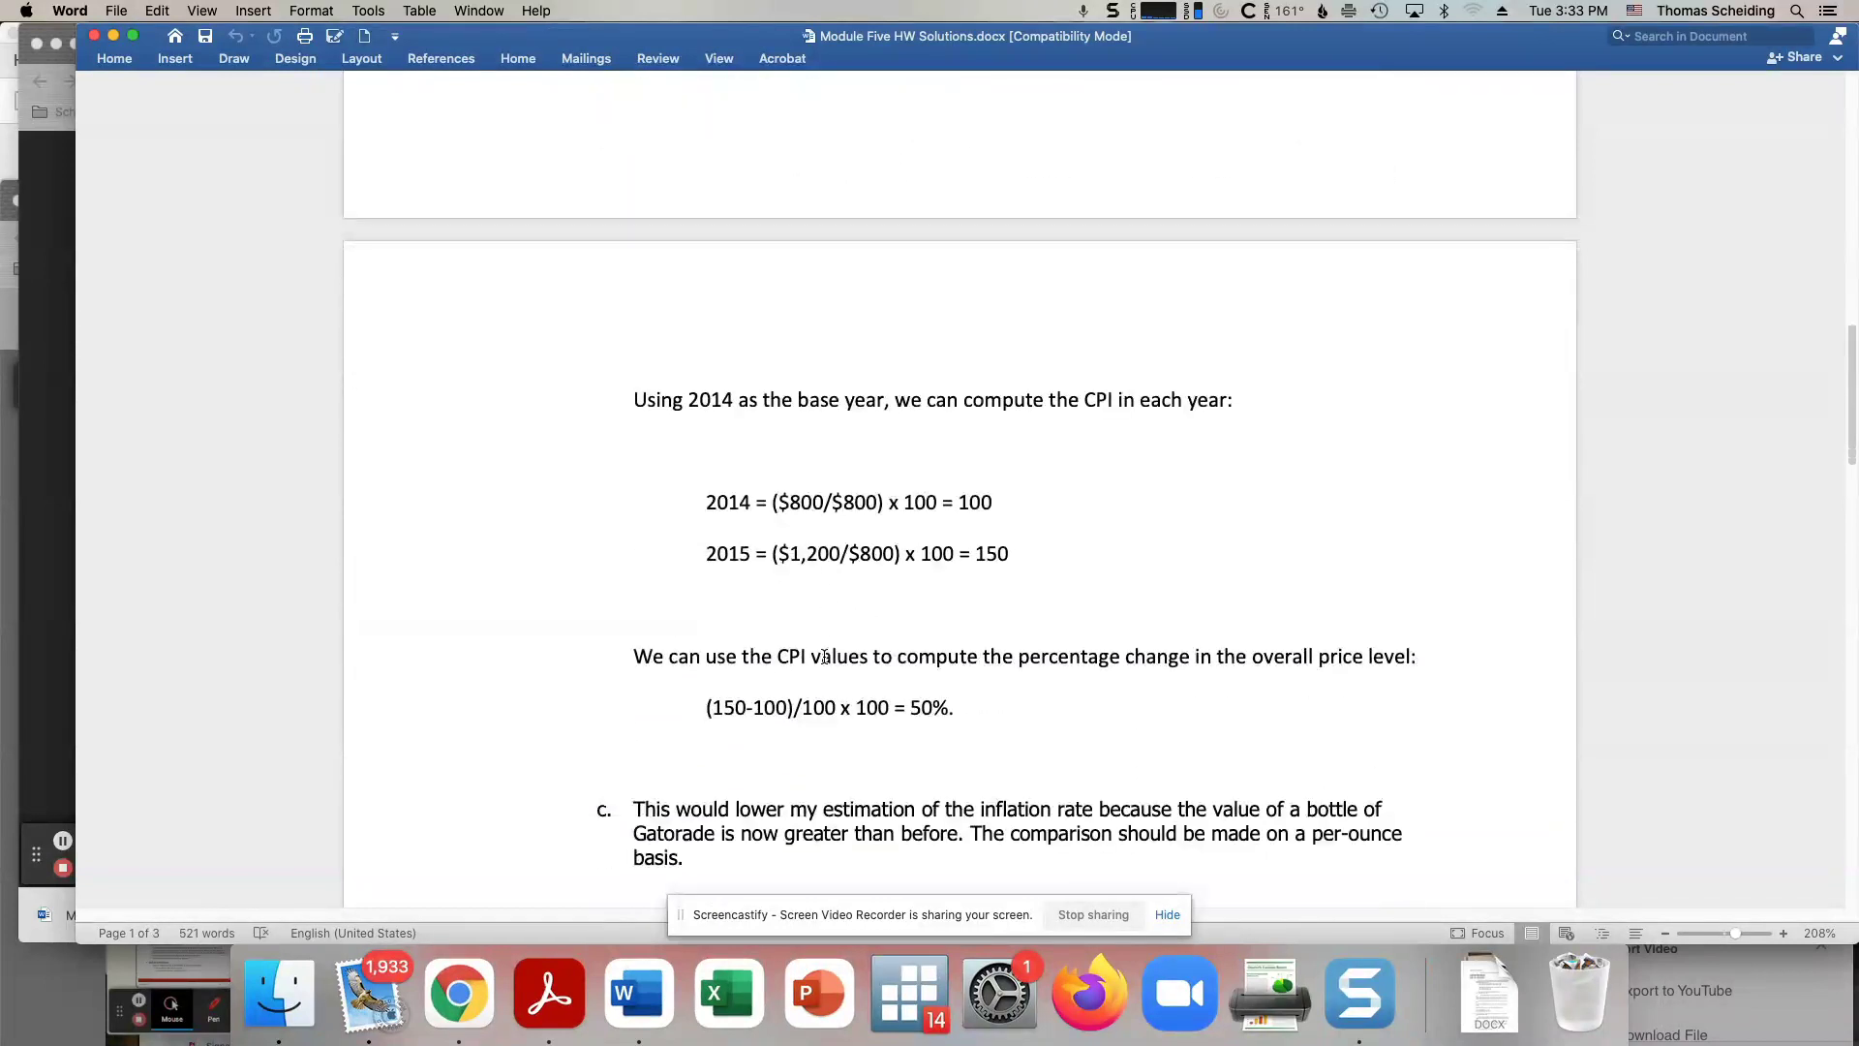
scroll(824, 656, down, 3)
scroll(824, 656, up, 6)
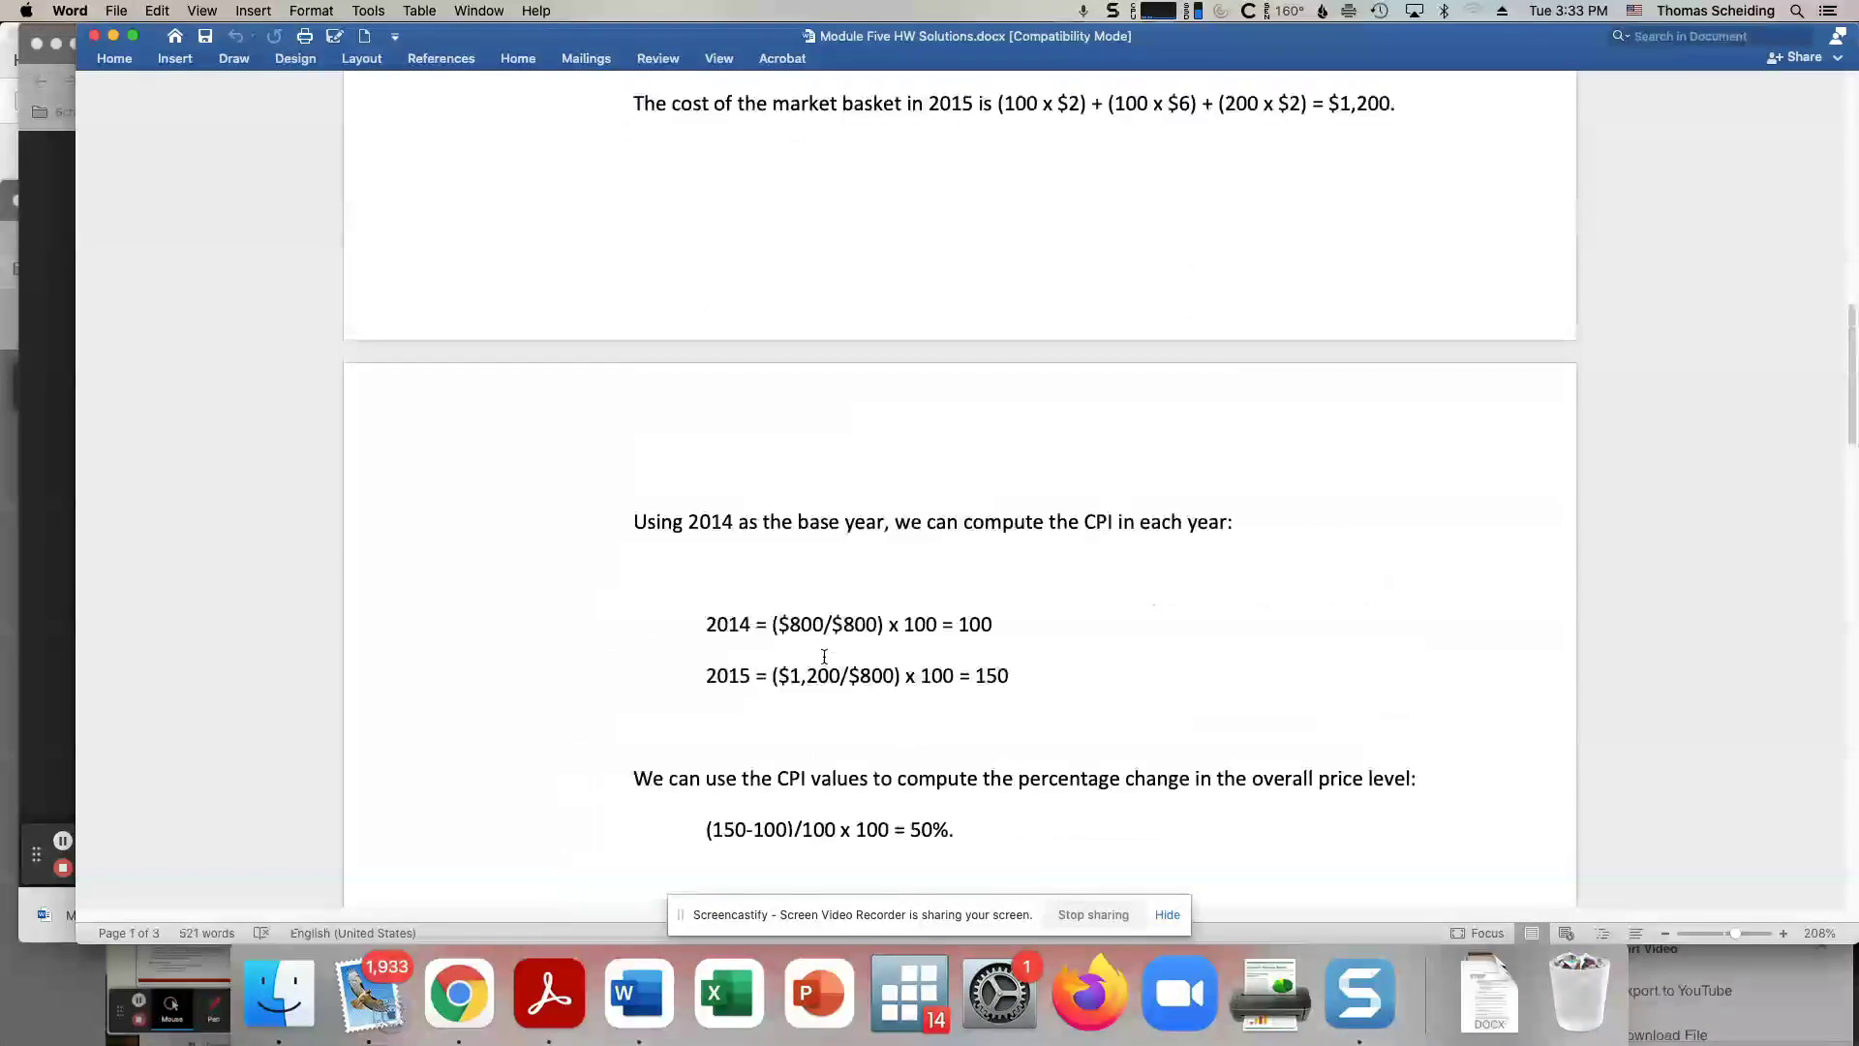
scroll(824, 656, up, 1)
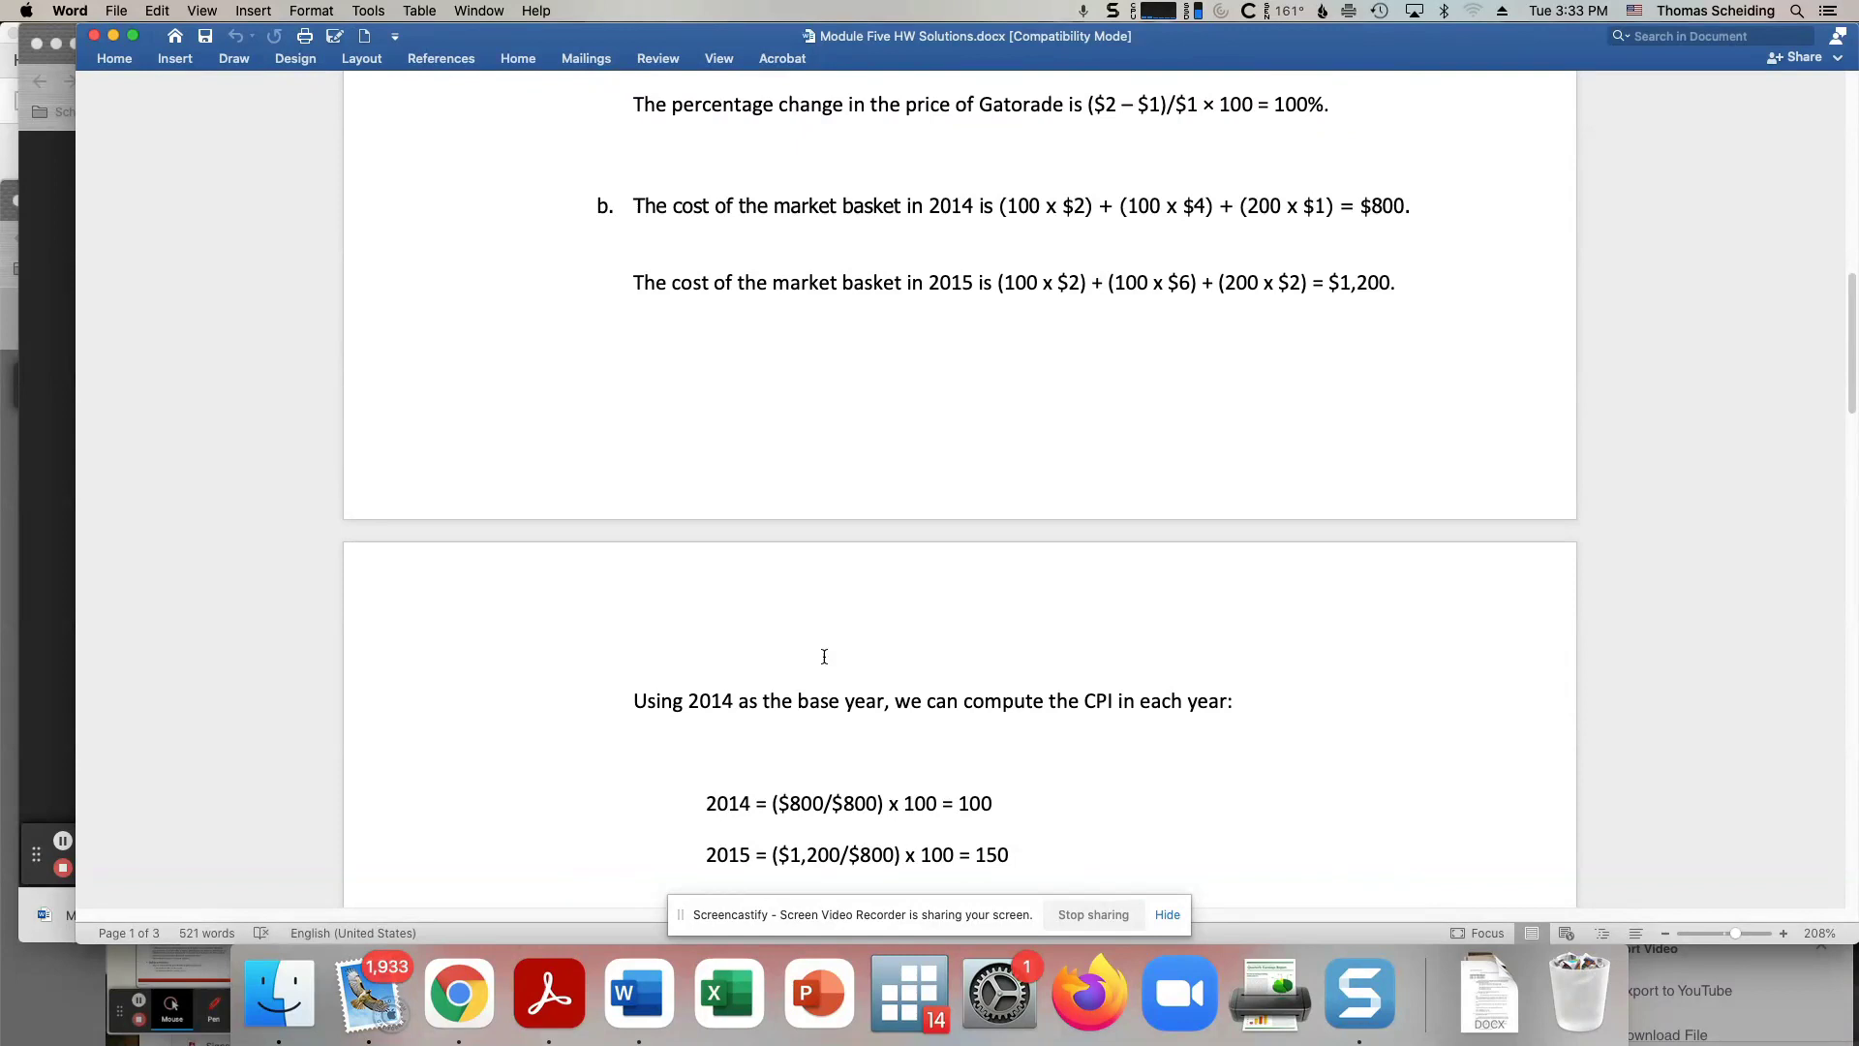
scroll(824, 657, up, 4)
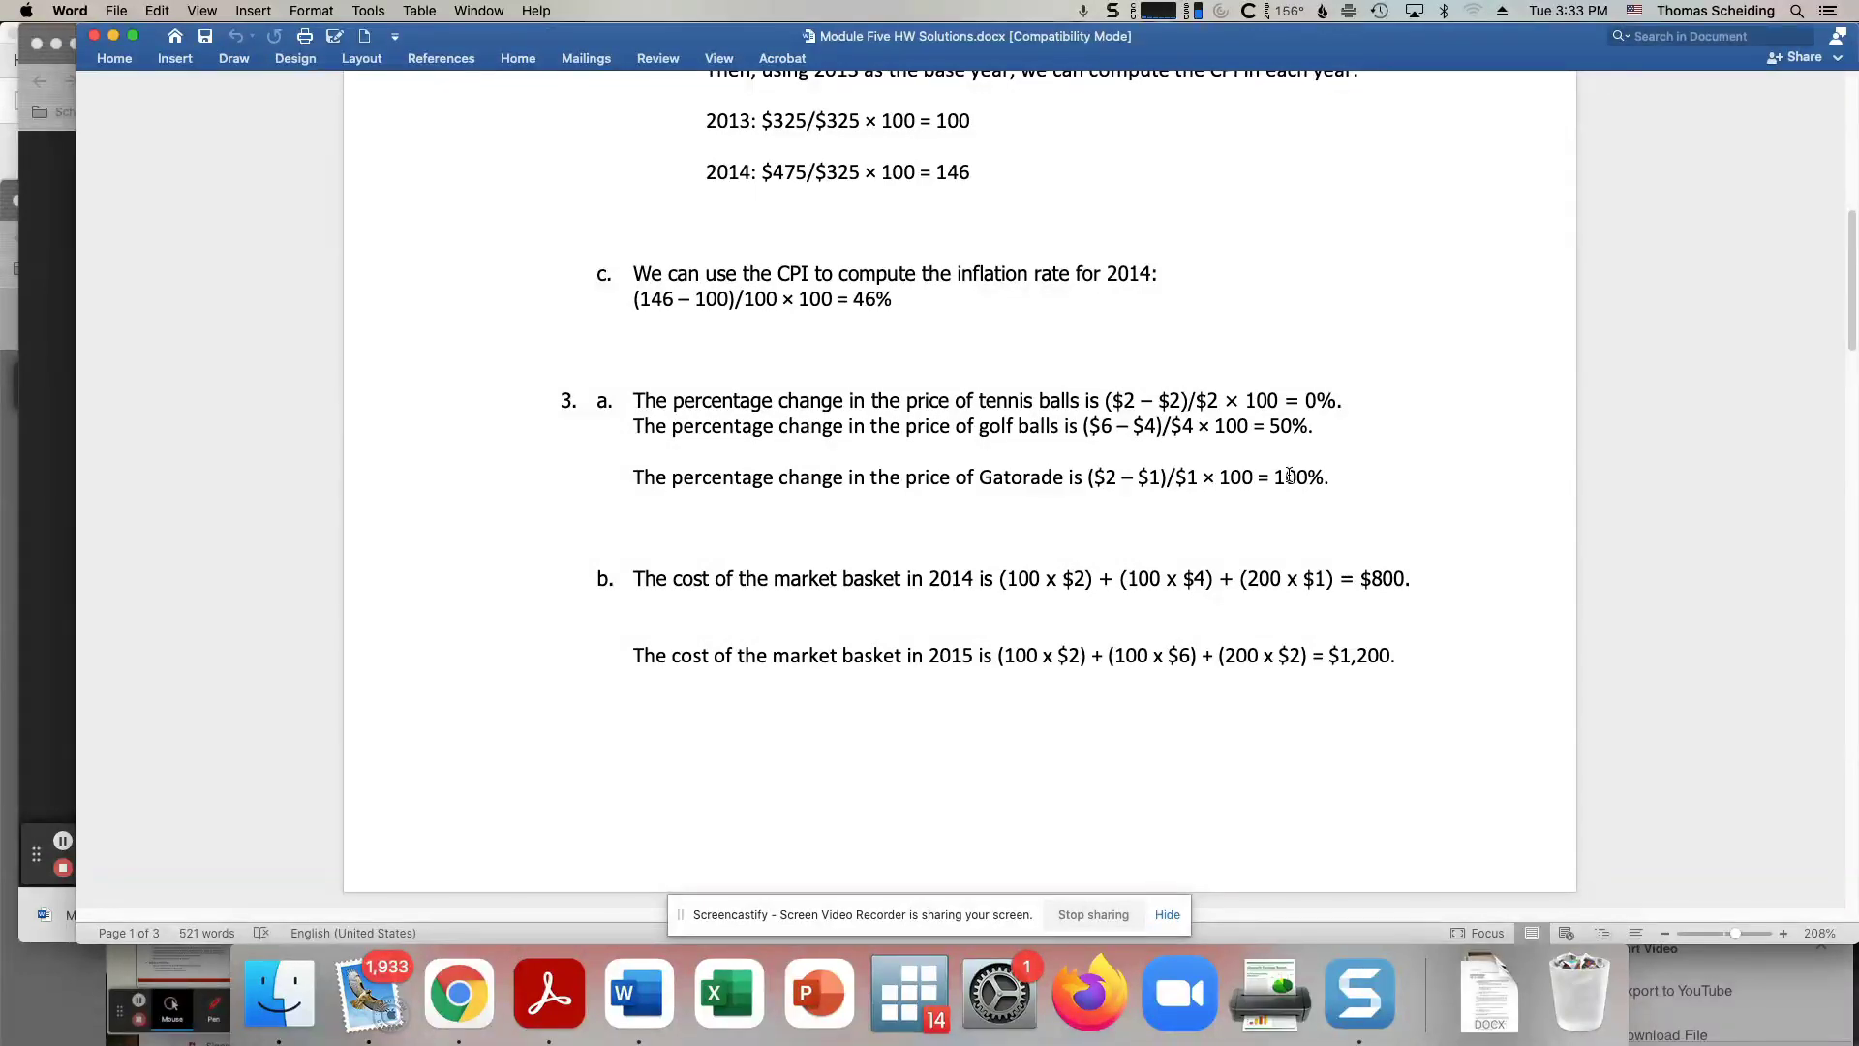
click(465, 988)
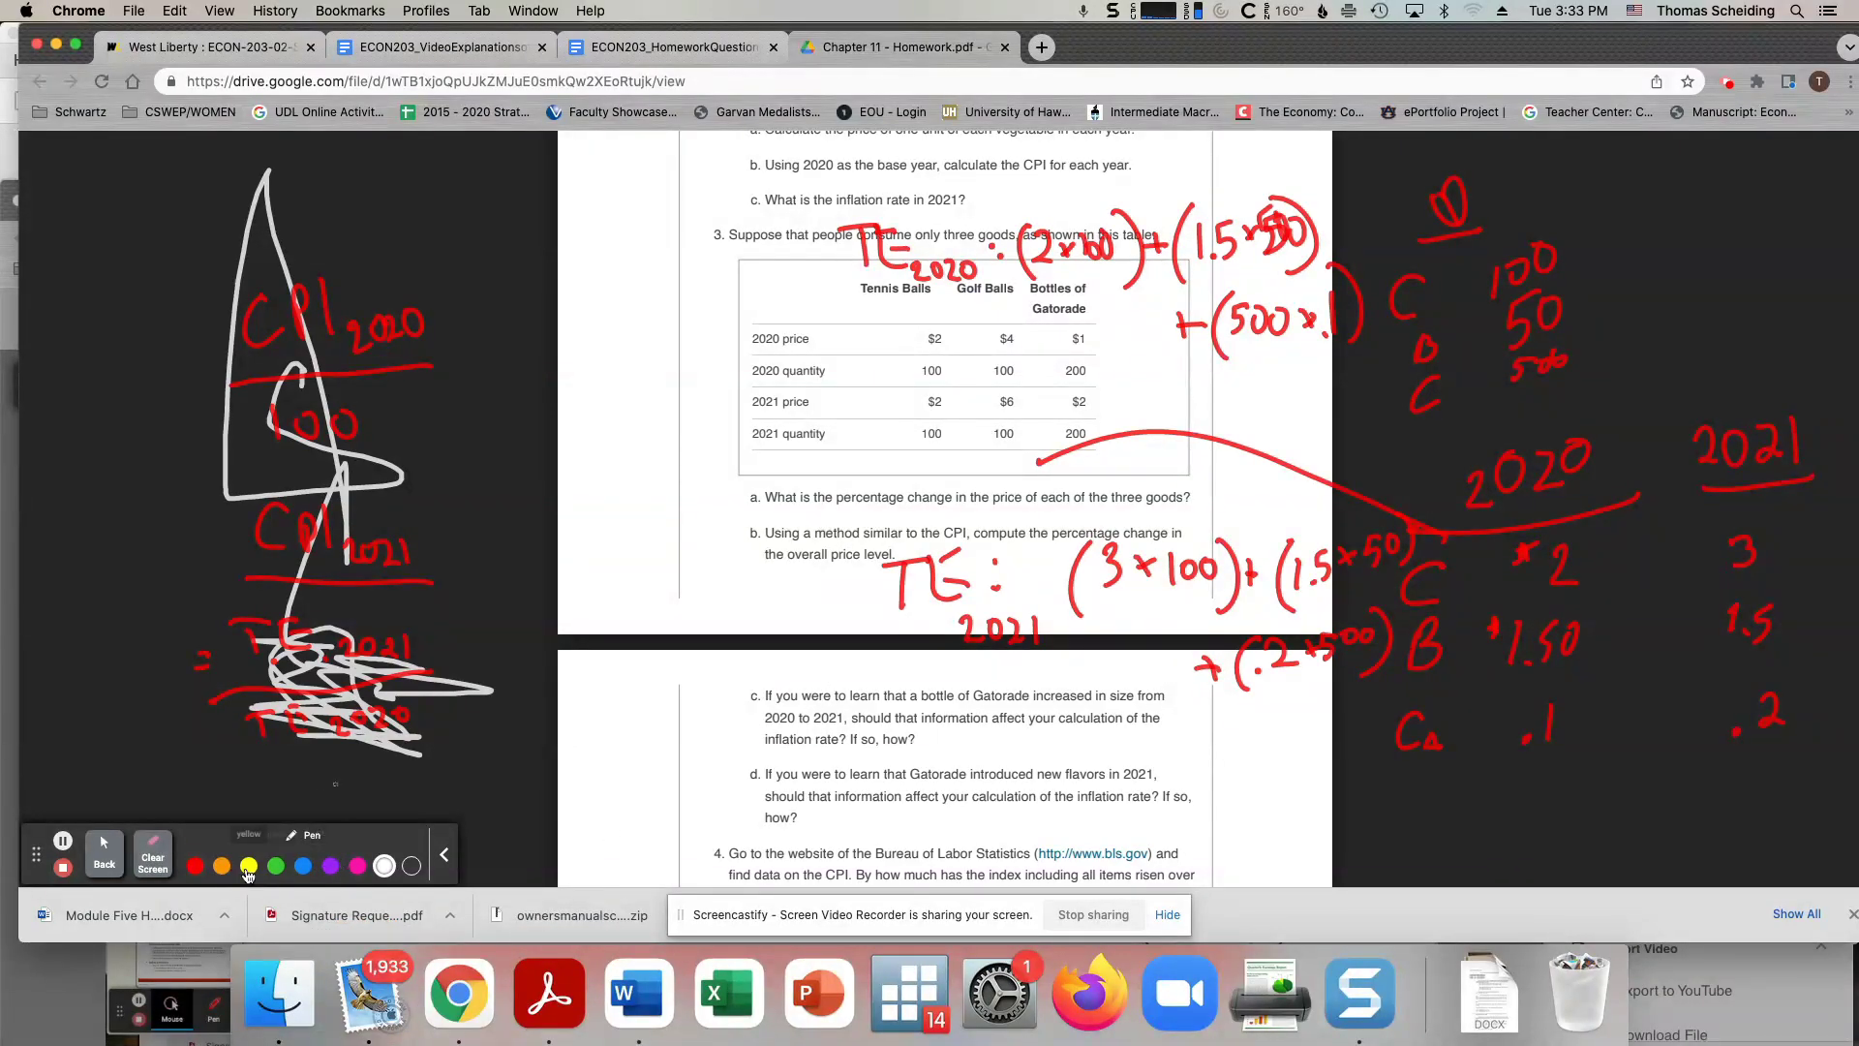
Set the pen back to red and compare the homework PDF with the Word key.
click(195, 866)
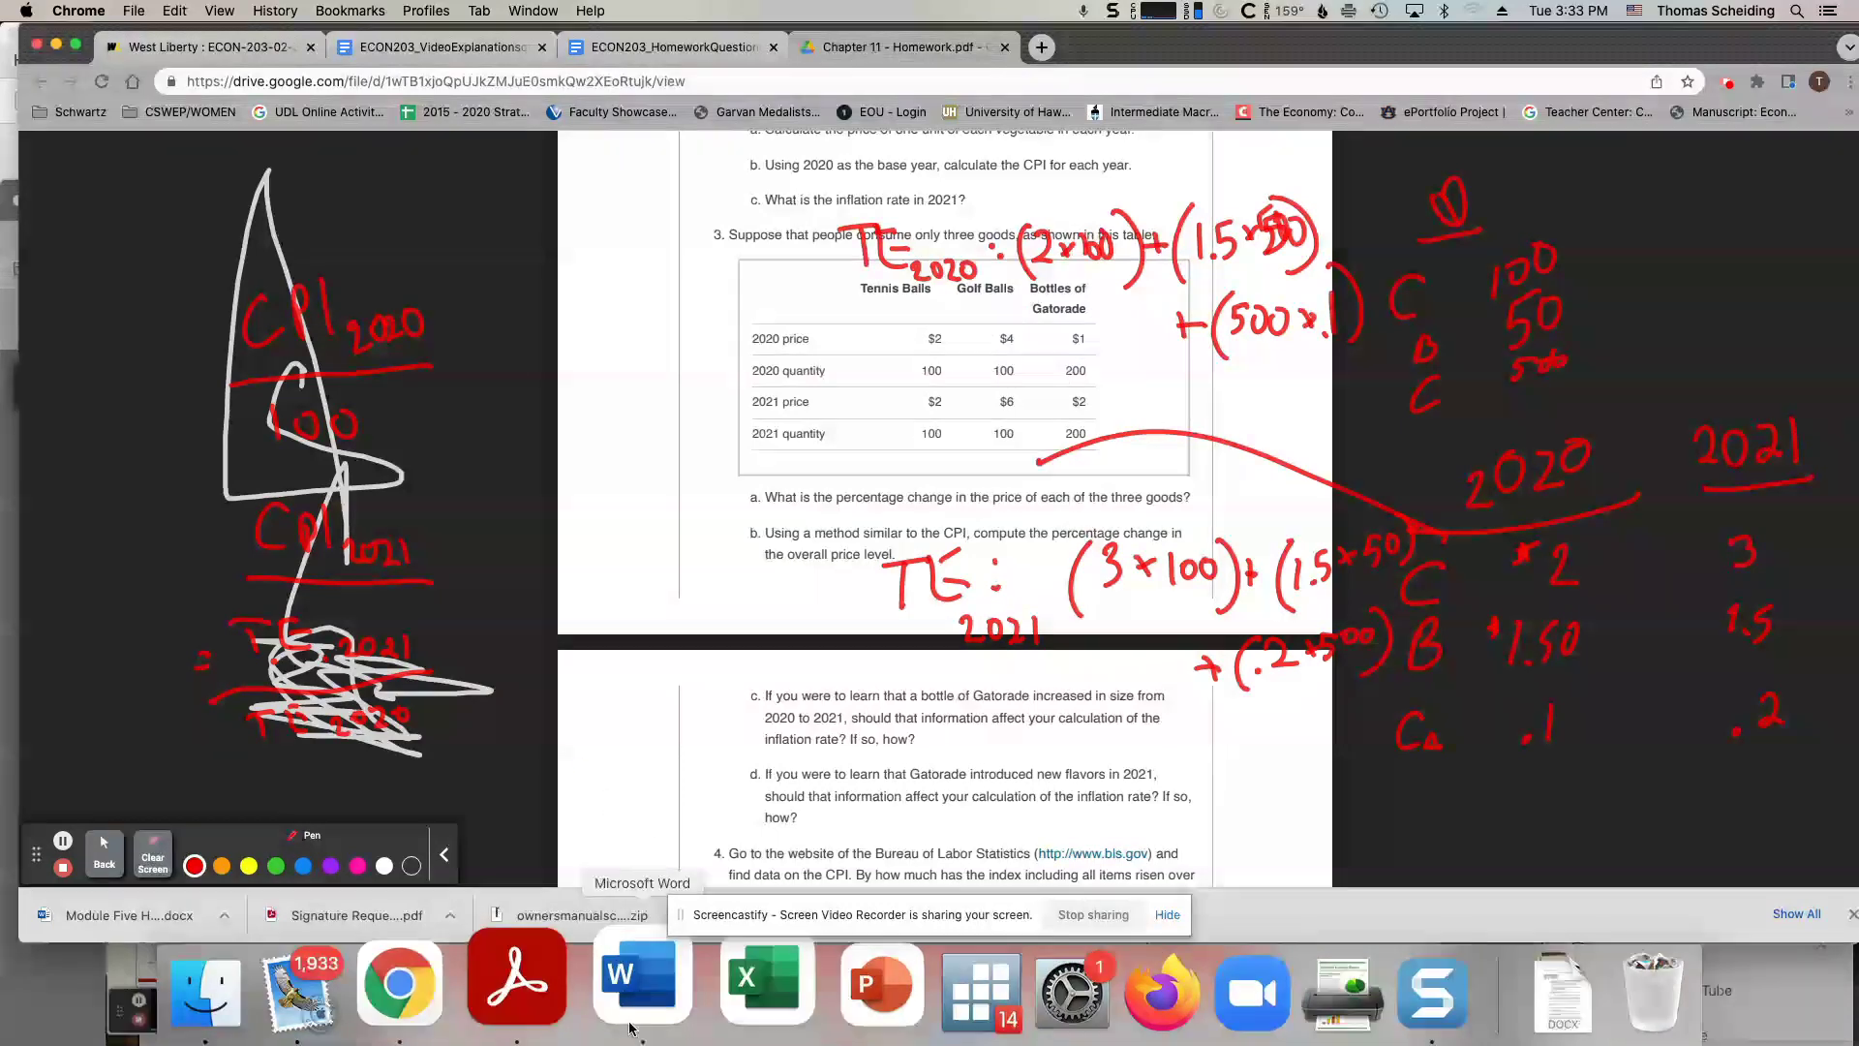
click(639, 992)
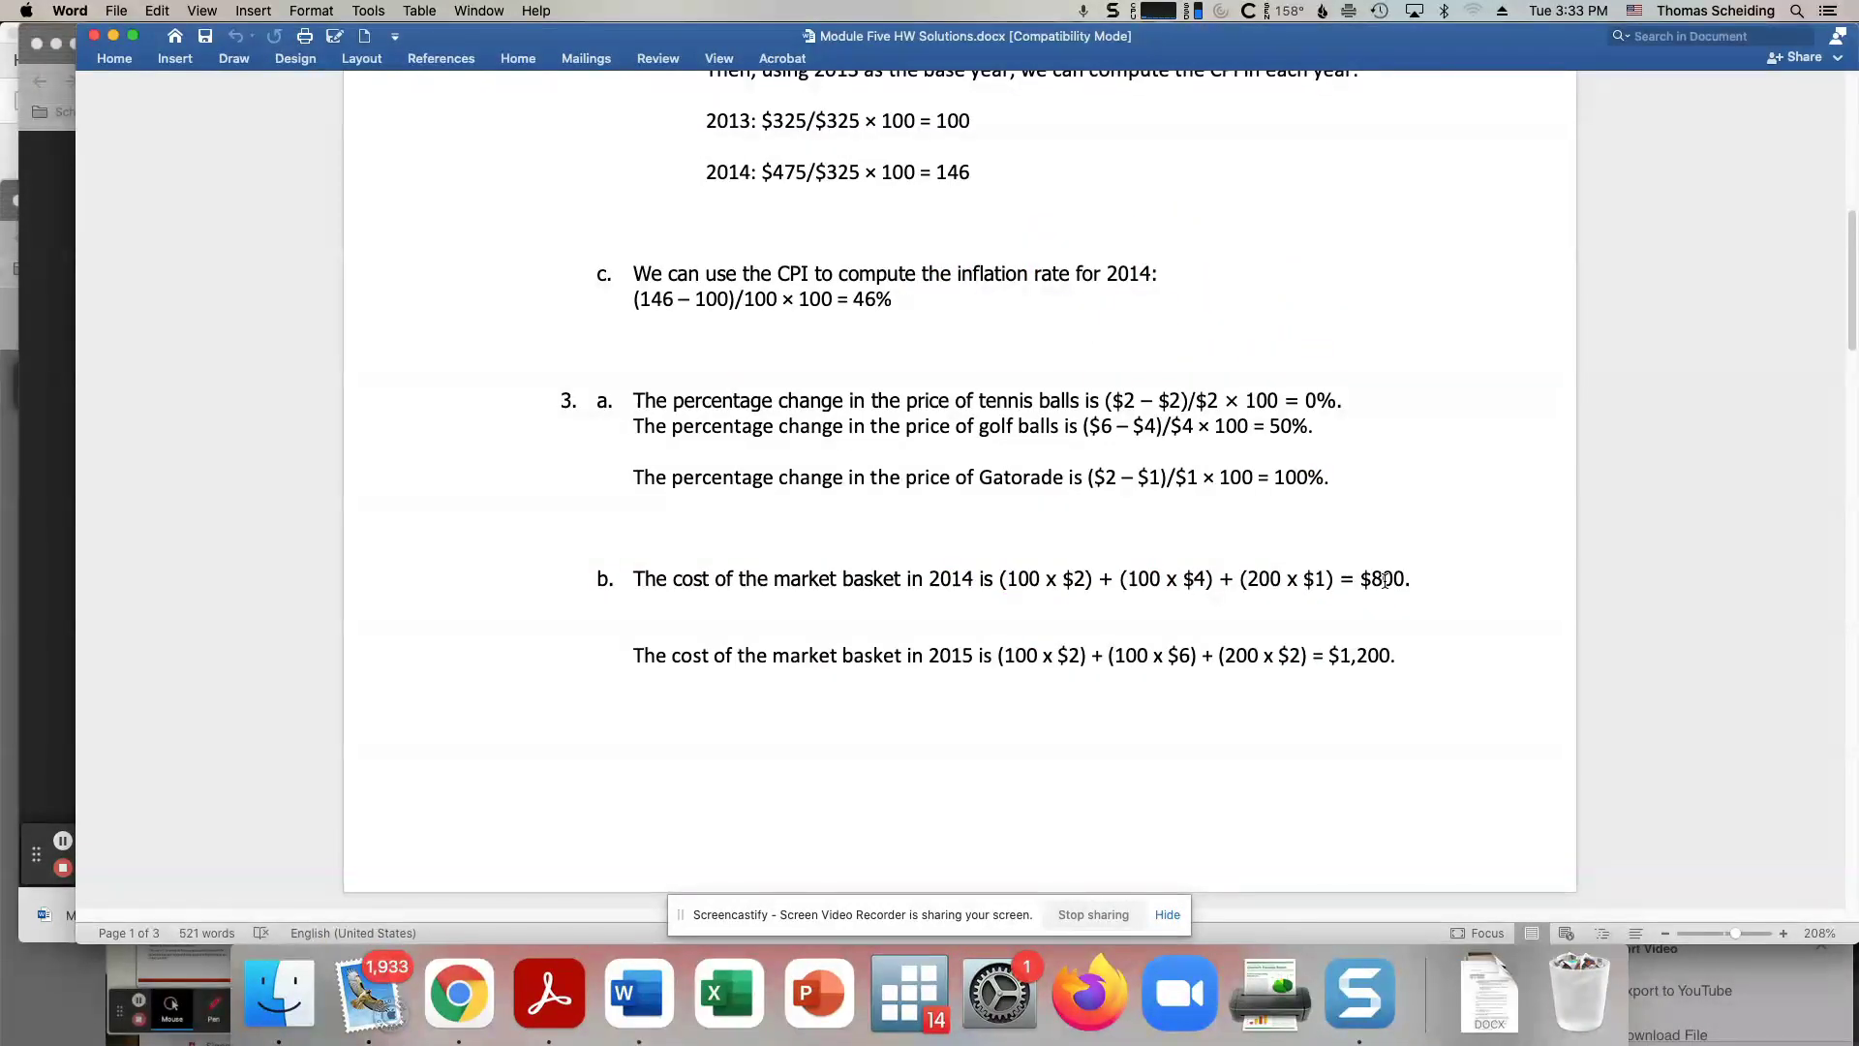
click(480, 959)
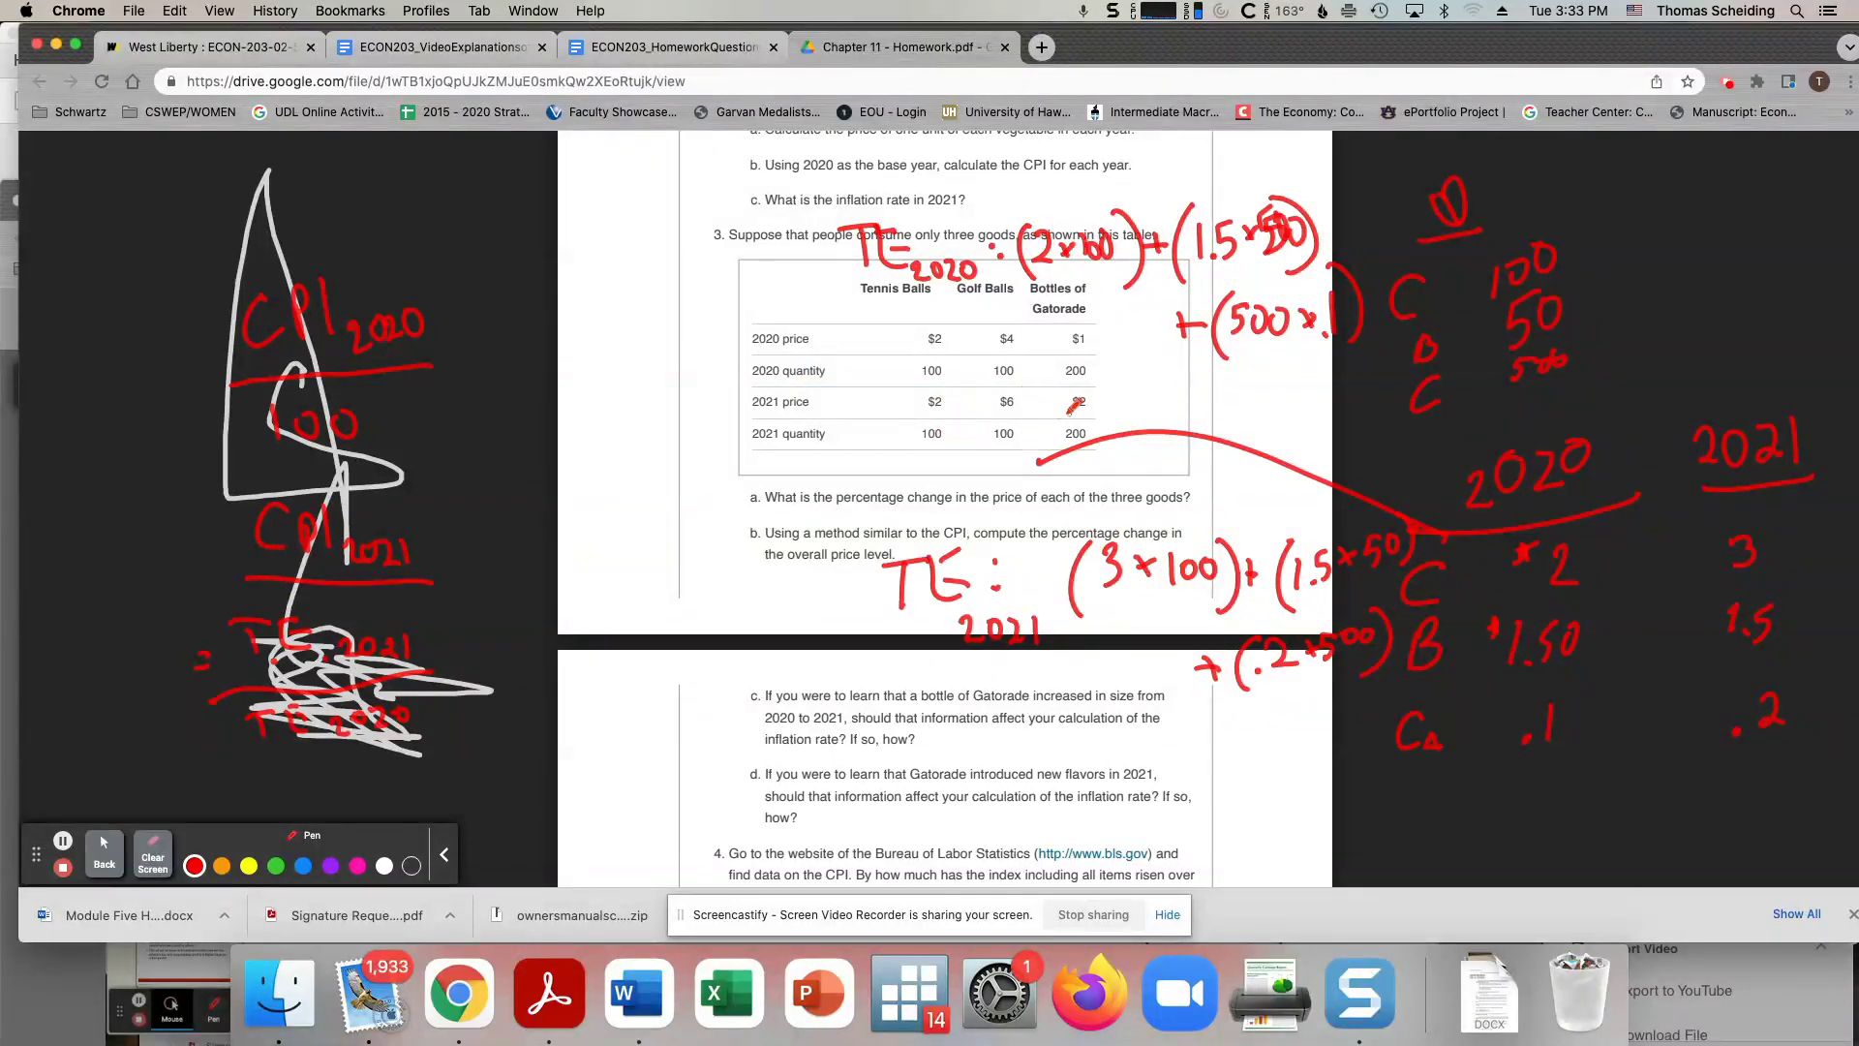
click(638, 992)
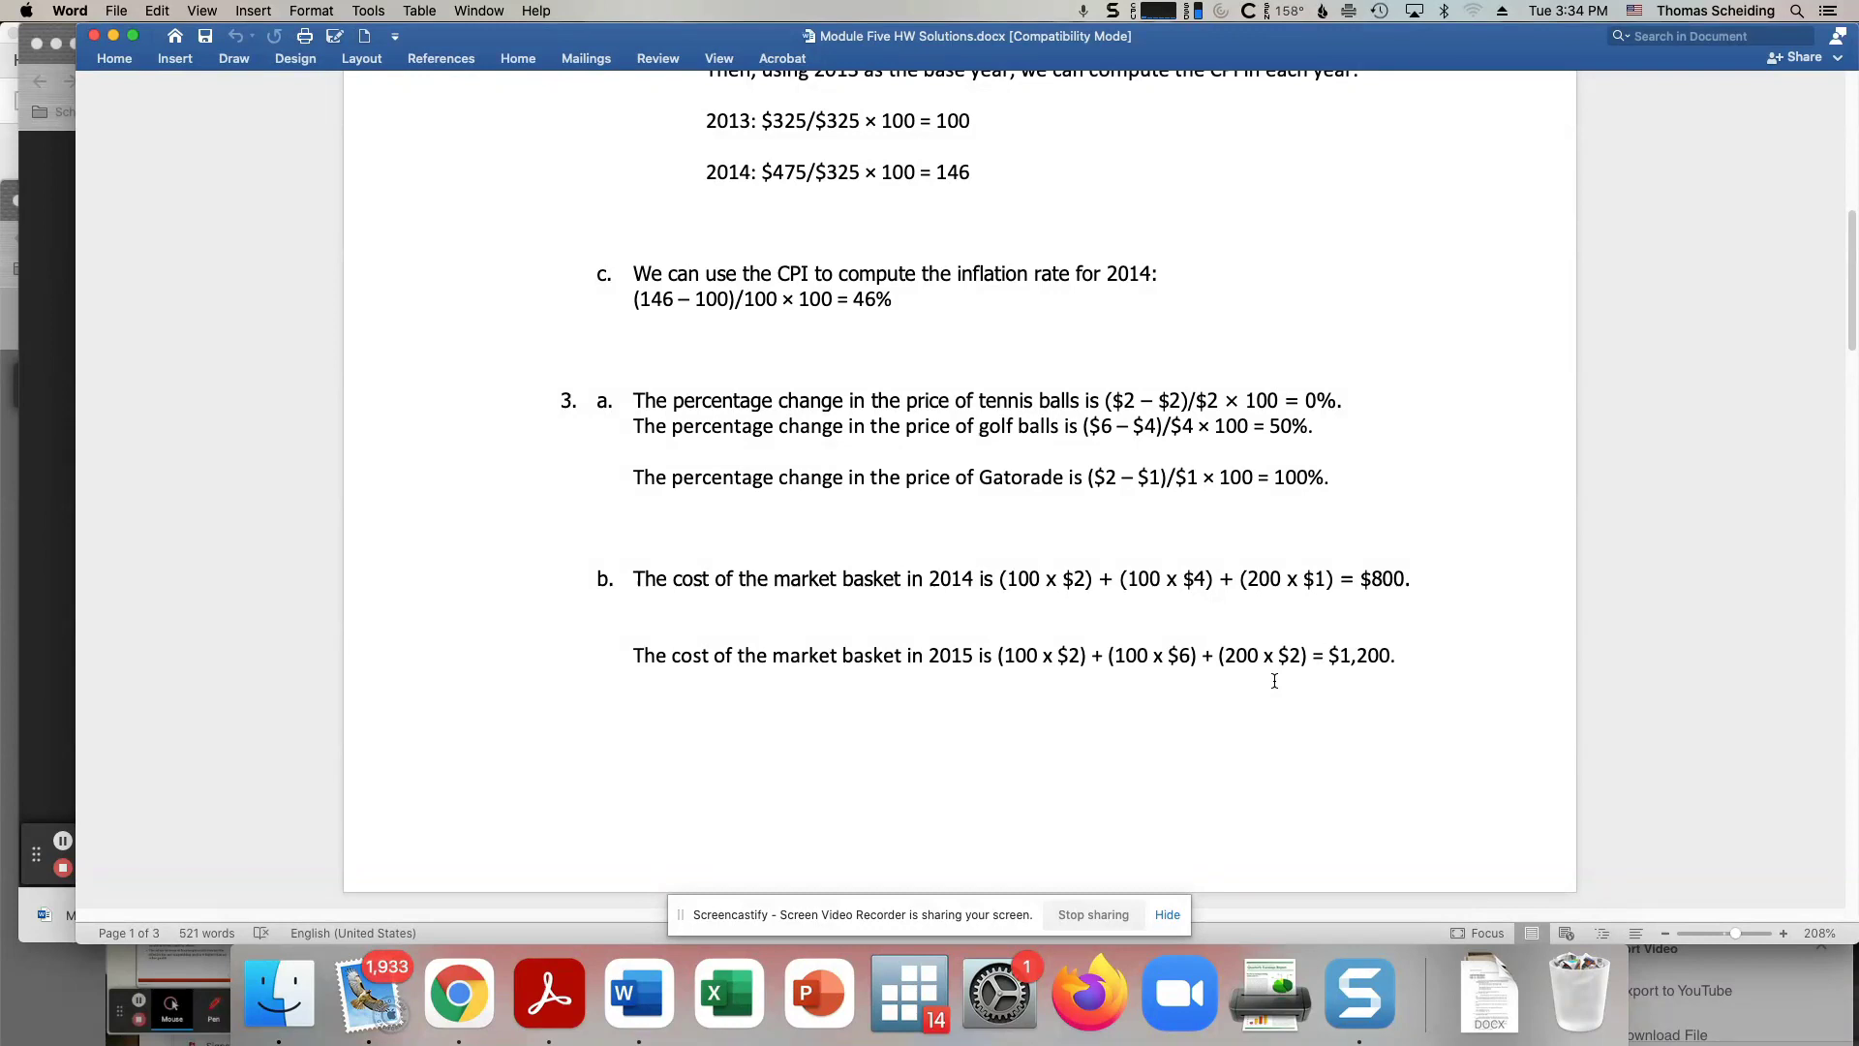
click(479, 1012)
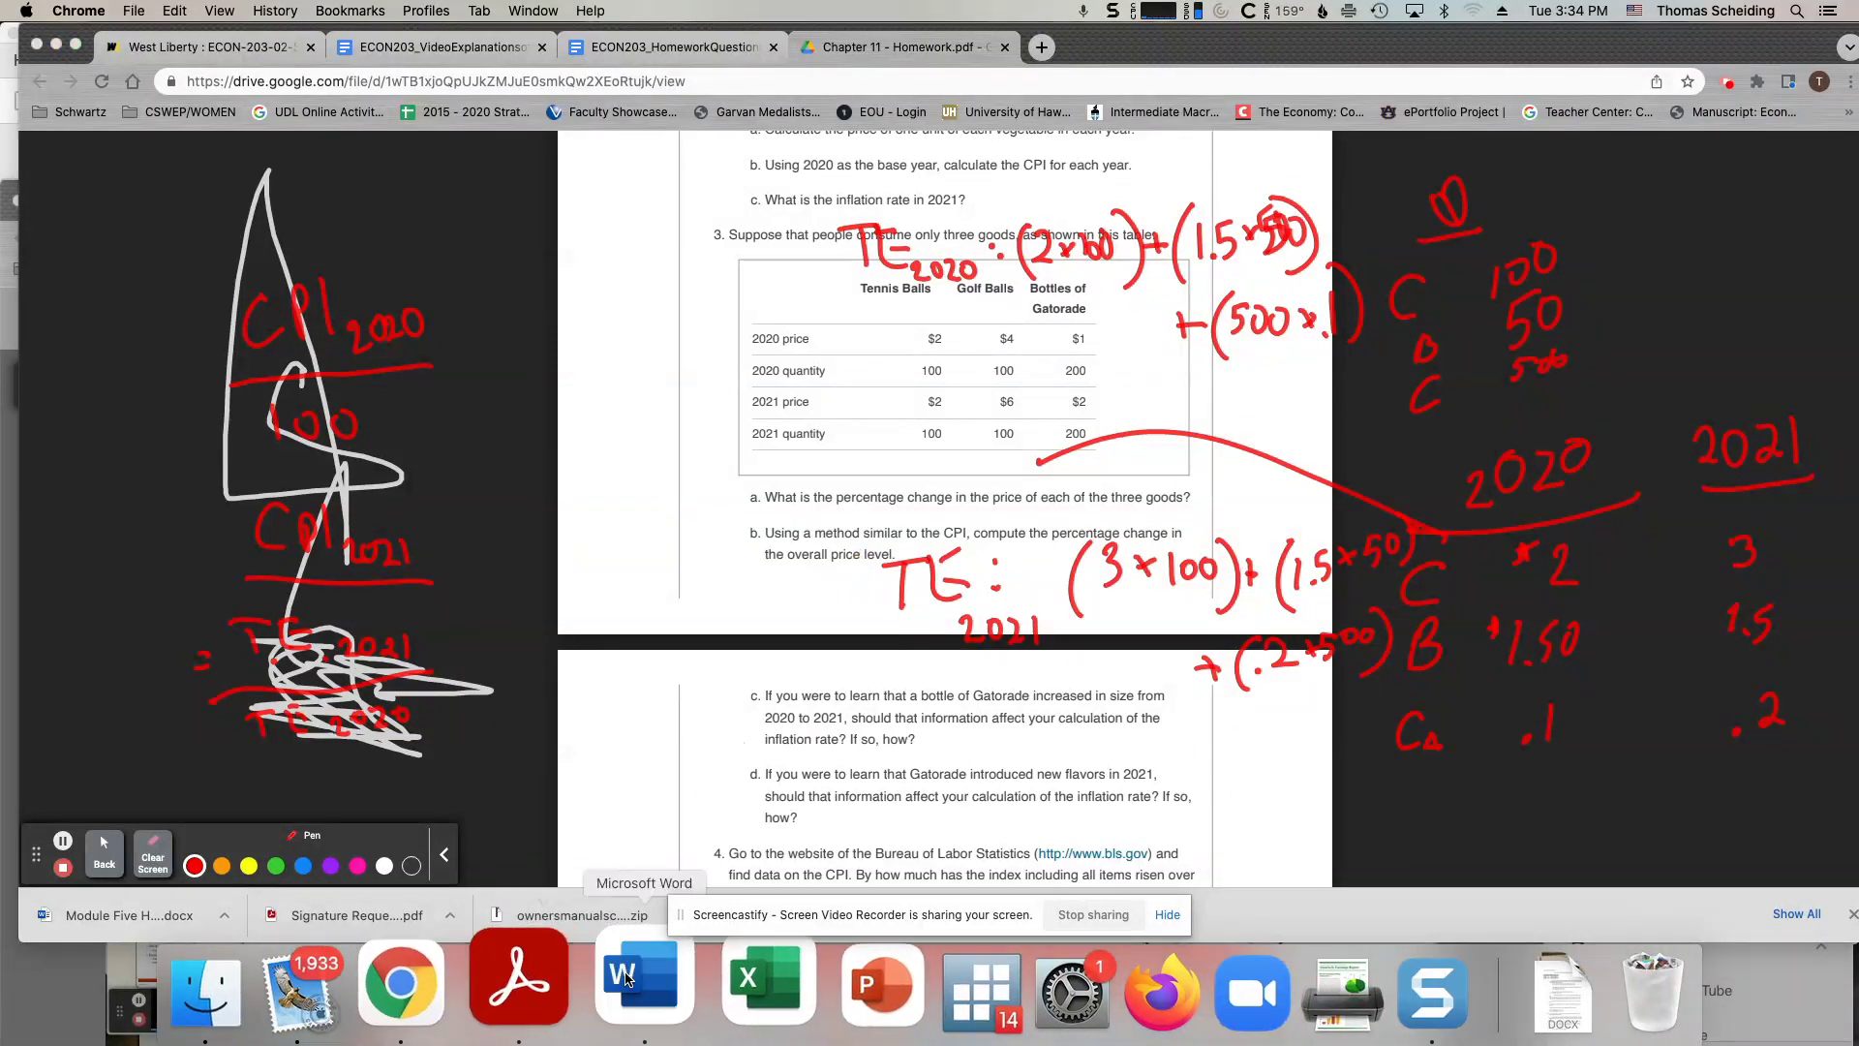
Check problem 3's CPIs of 100 and 150 in Word, then return to the PDF.
click(669, 986)
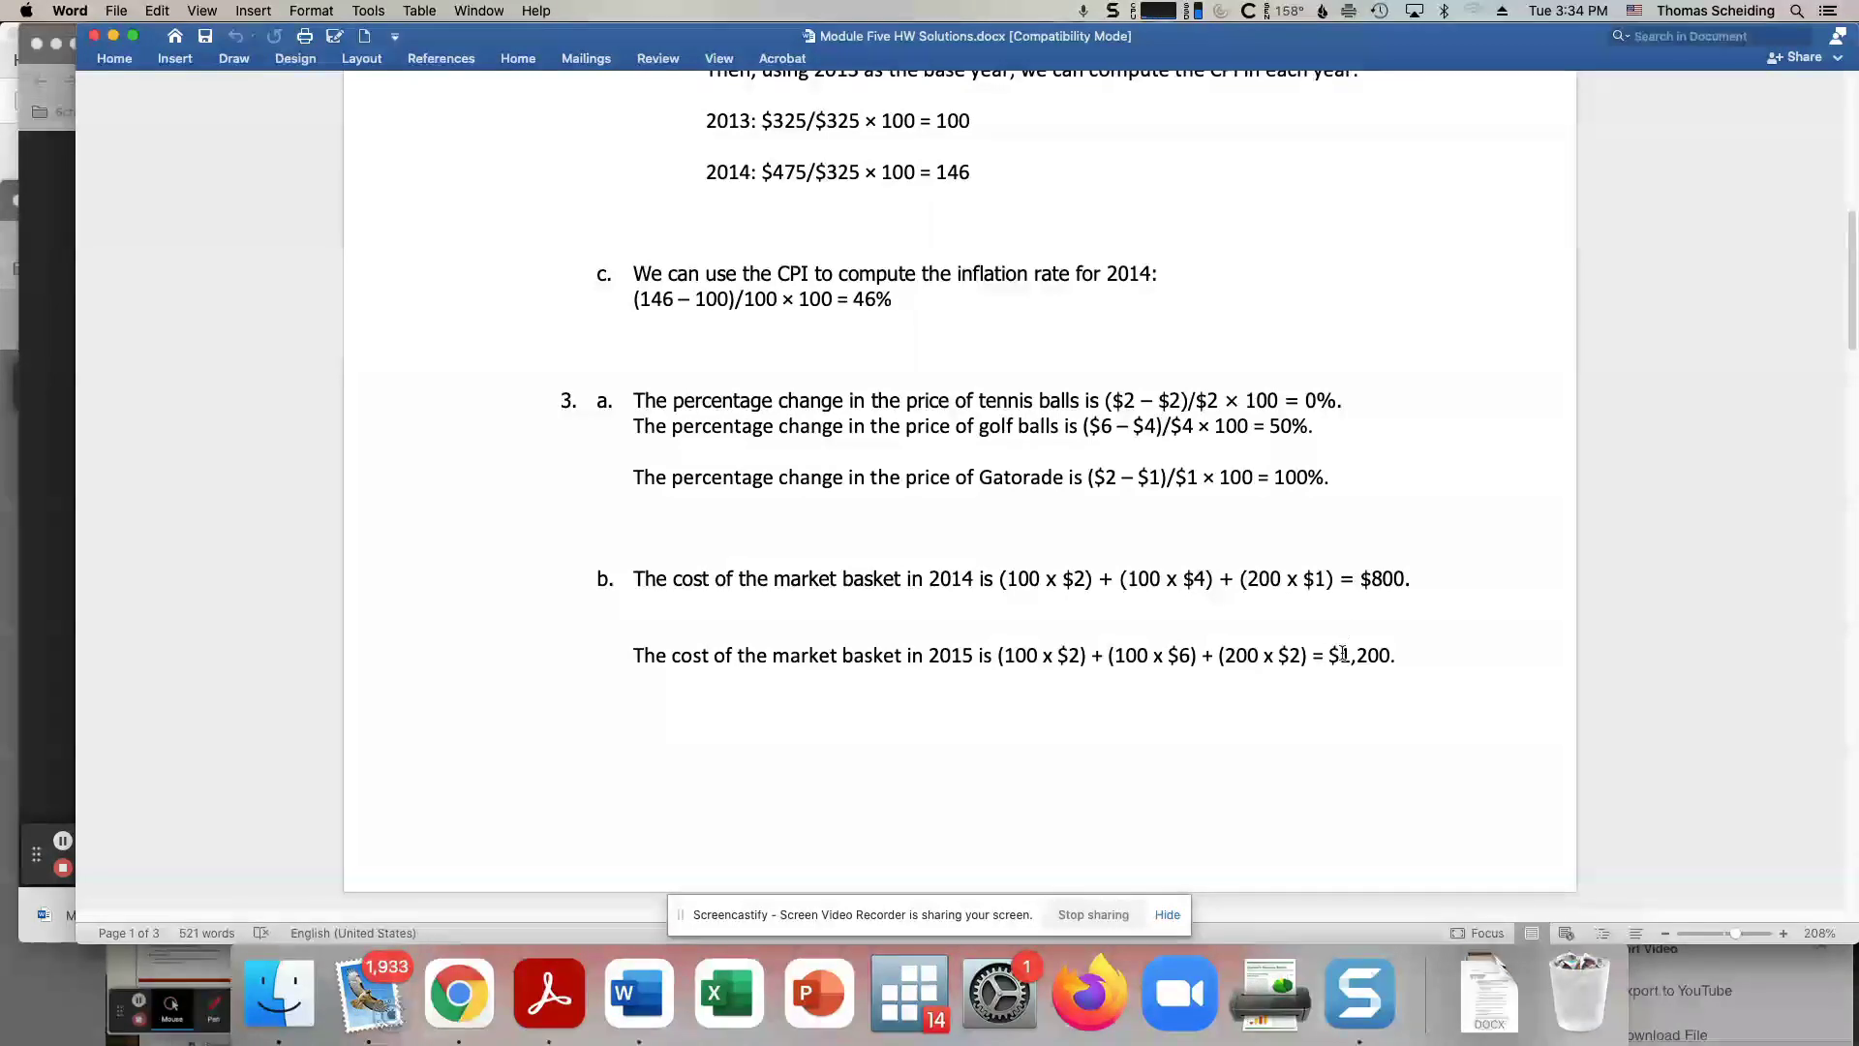
scroll(1335, 678, down, 10)
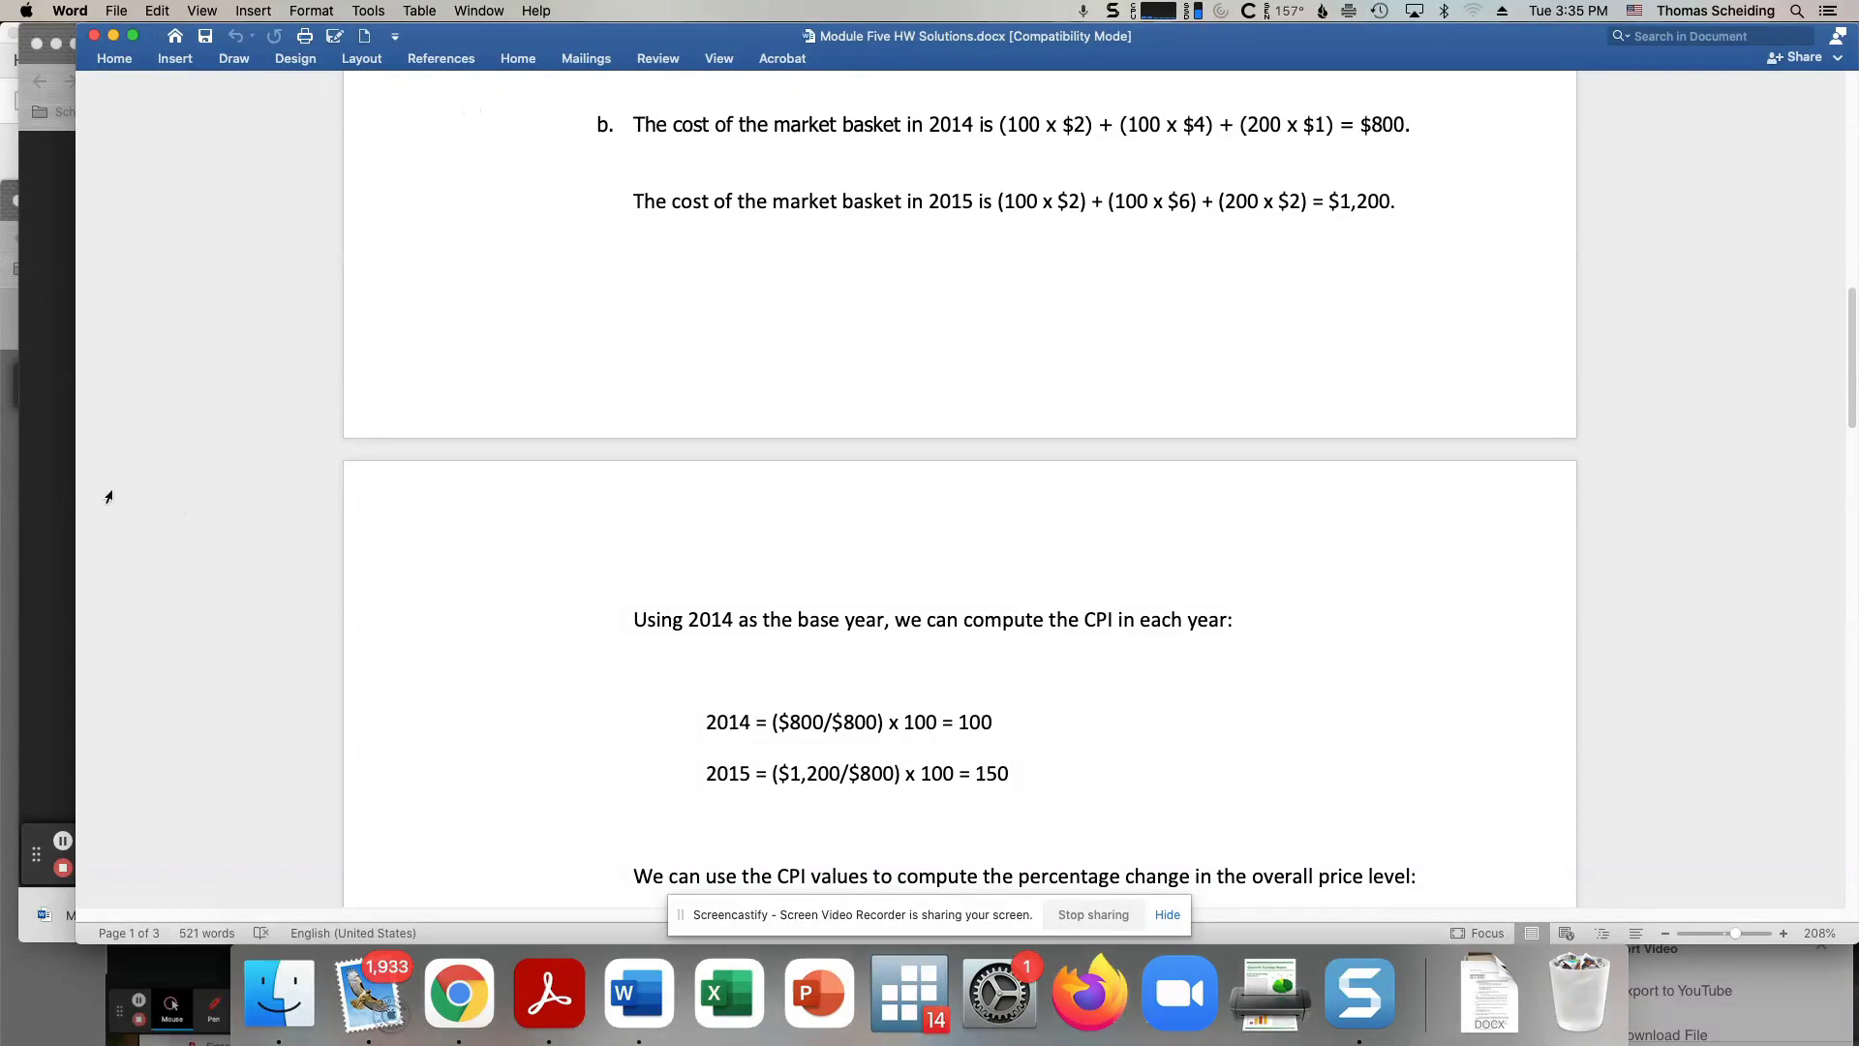
click(54, 507)
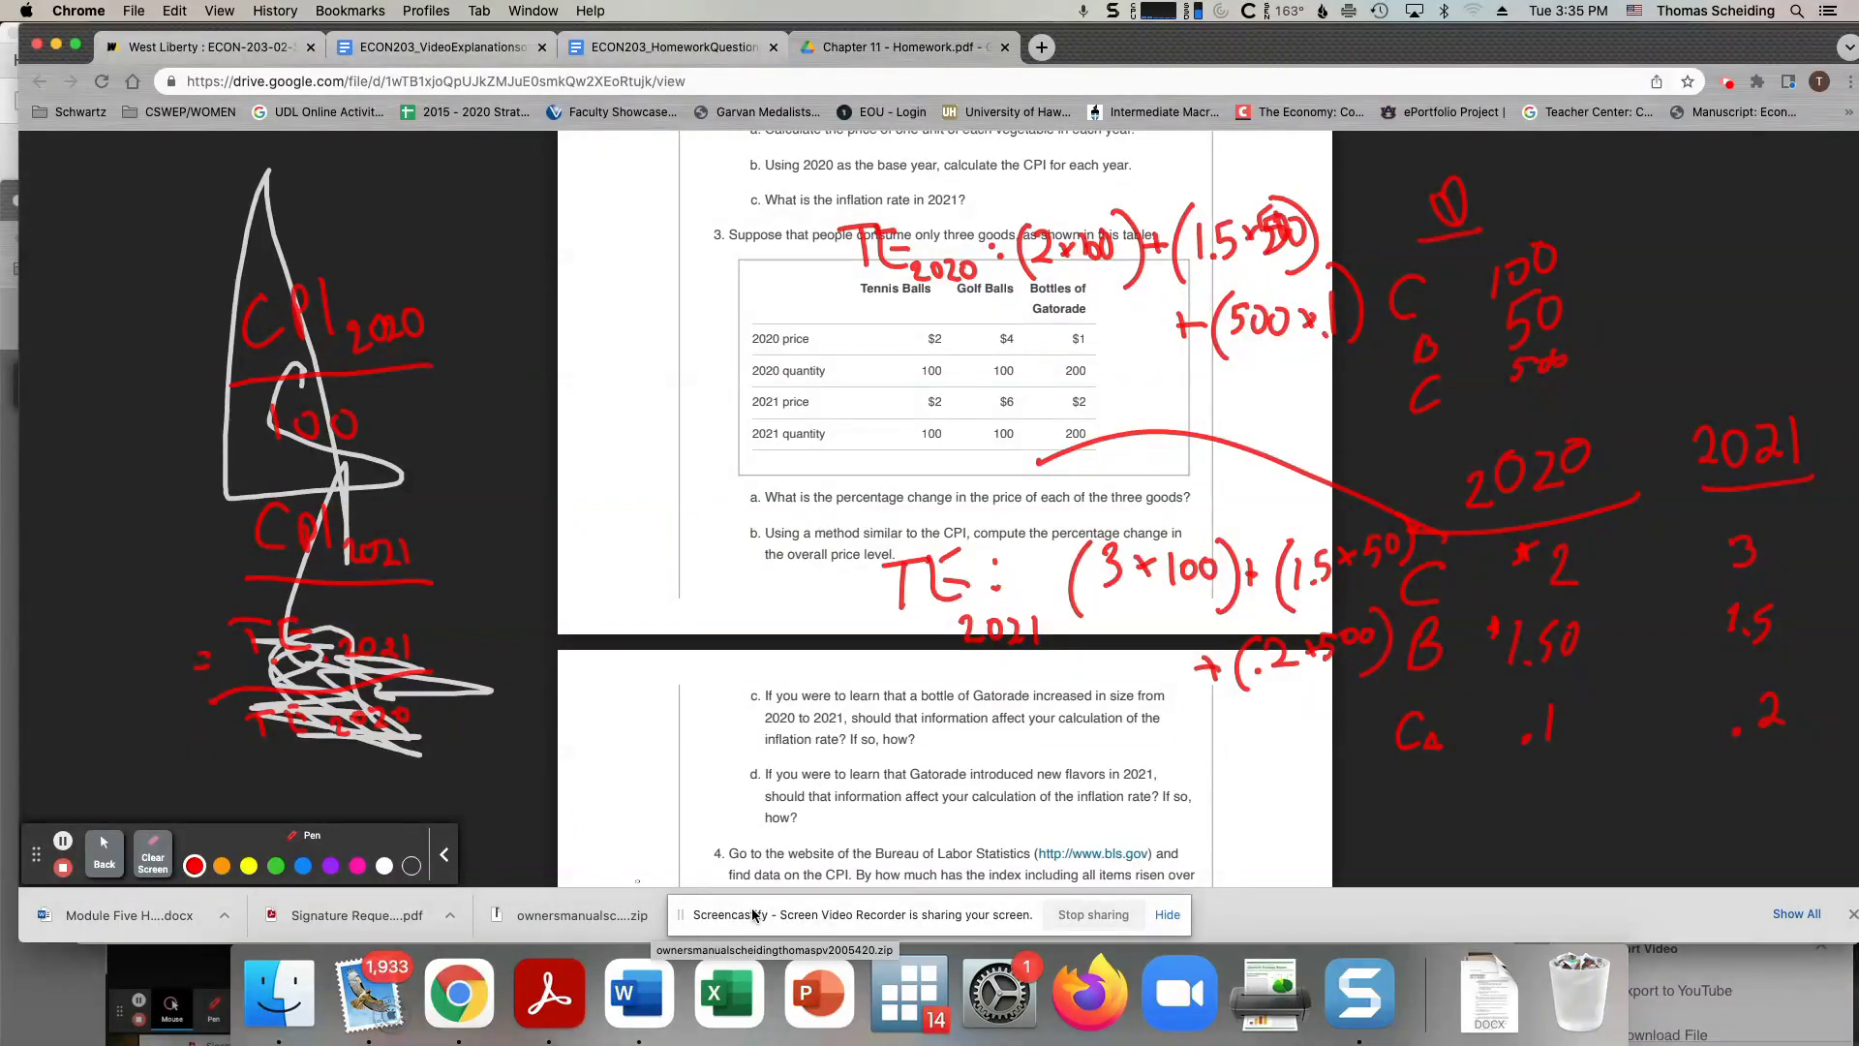
Bring up the Word key at the CPI-based 50% change in the price level.
scroll(828, 736, down, 3)
scroll(827, 735, up, 2)
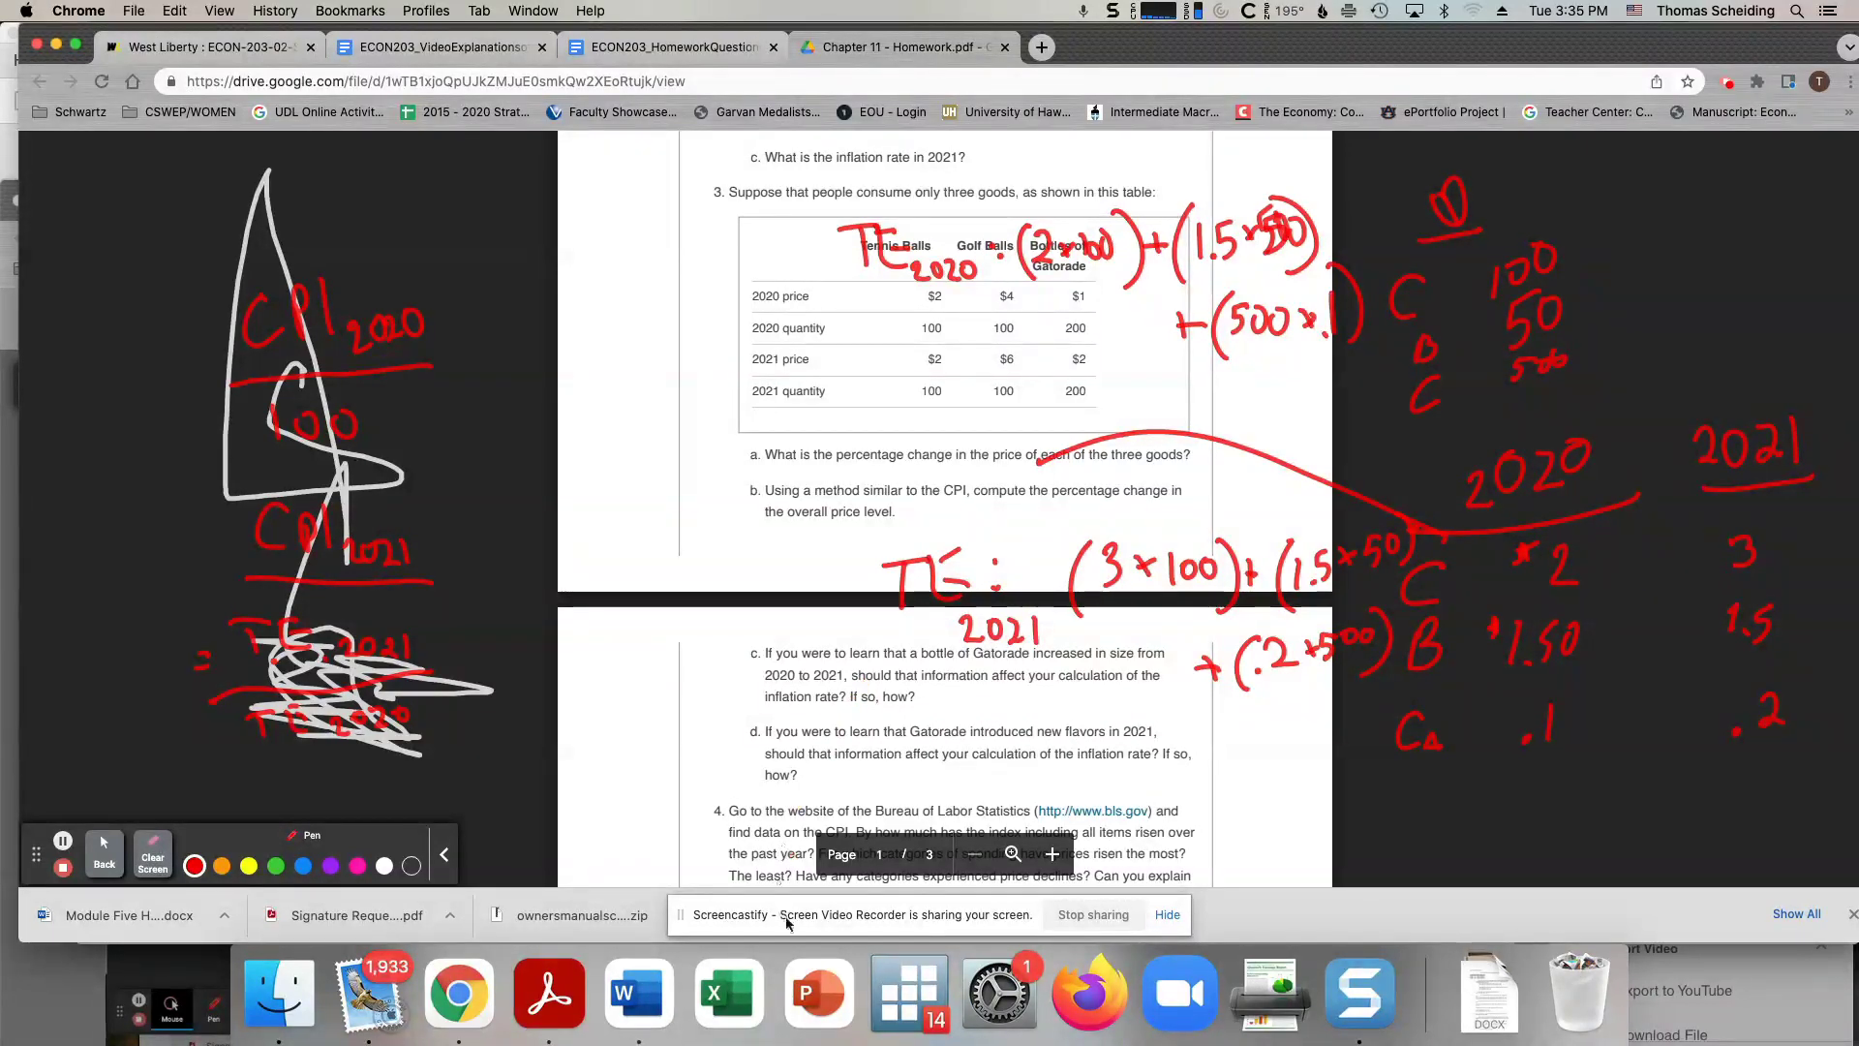
click(638, 993)
Read the key's parts c and d on Gatorade, glance at the PDF, then return to Word.
scroll(747, 691, down, 1)
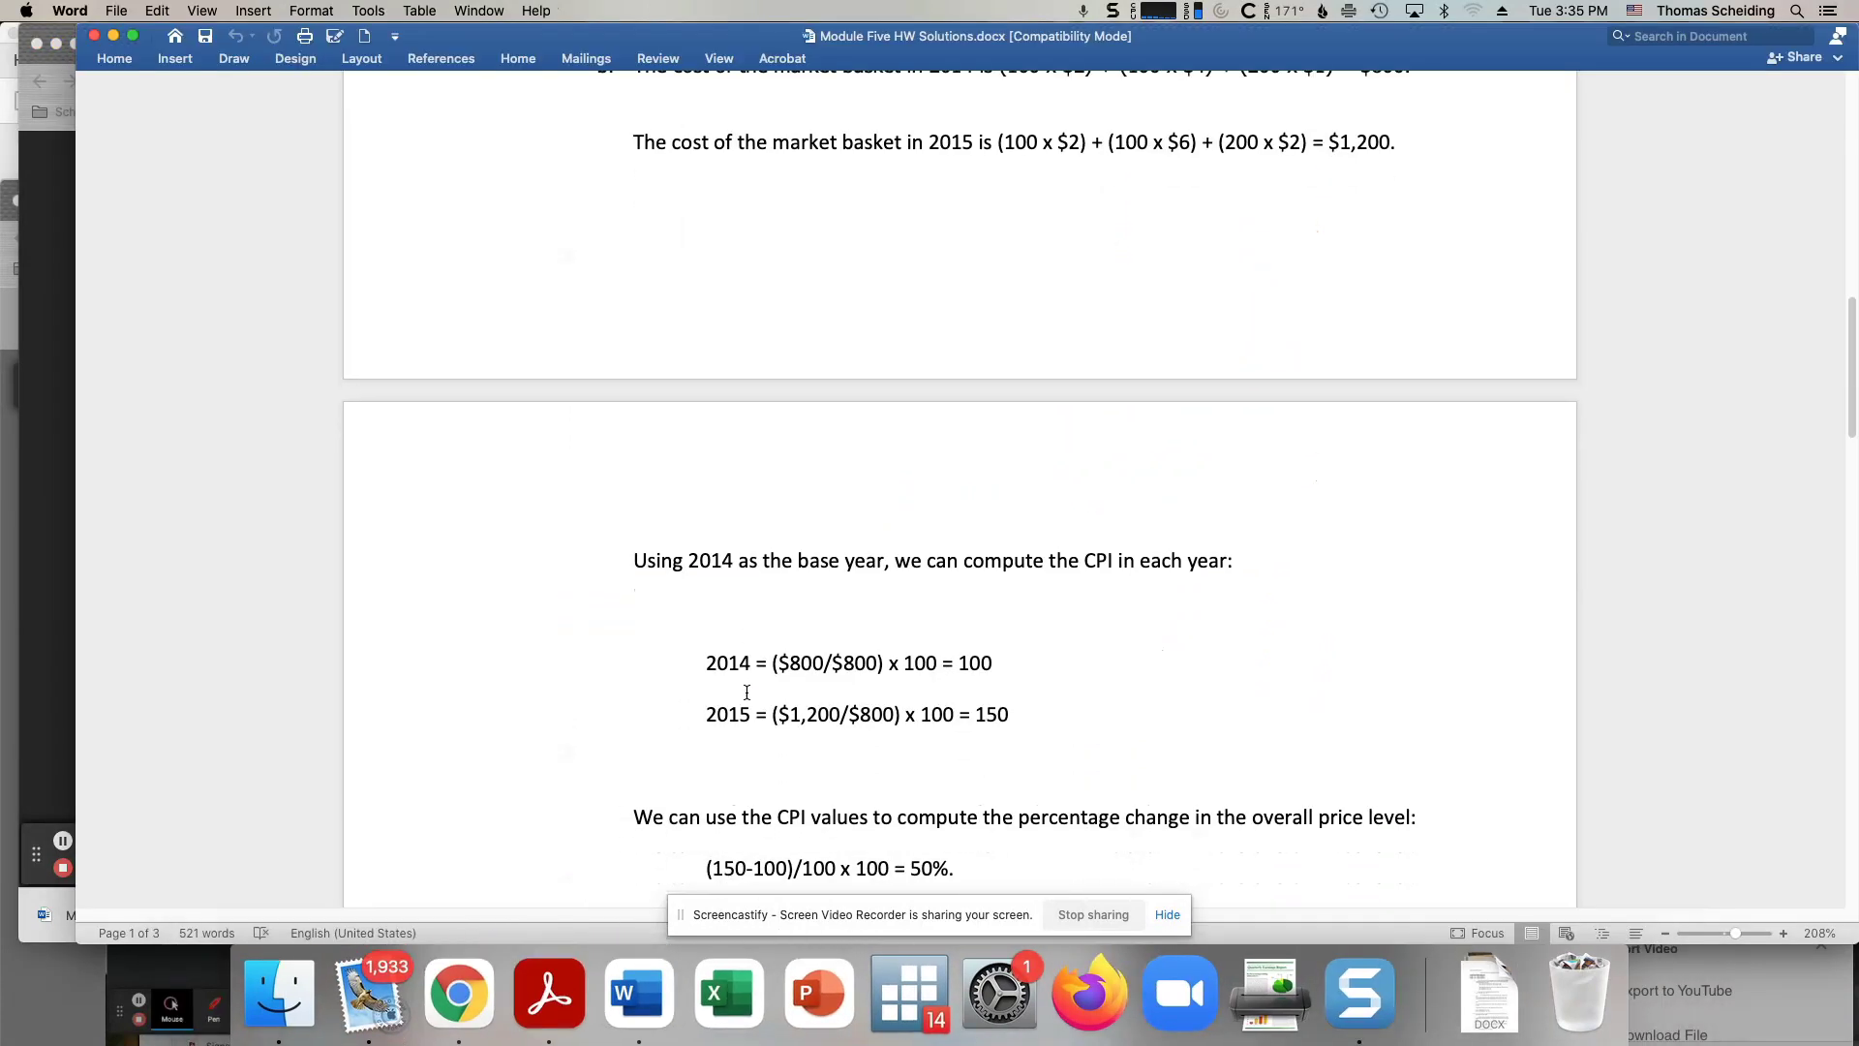
scroll(746, 692, down, 4)
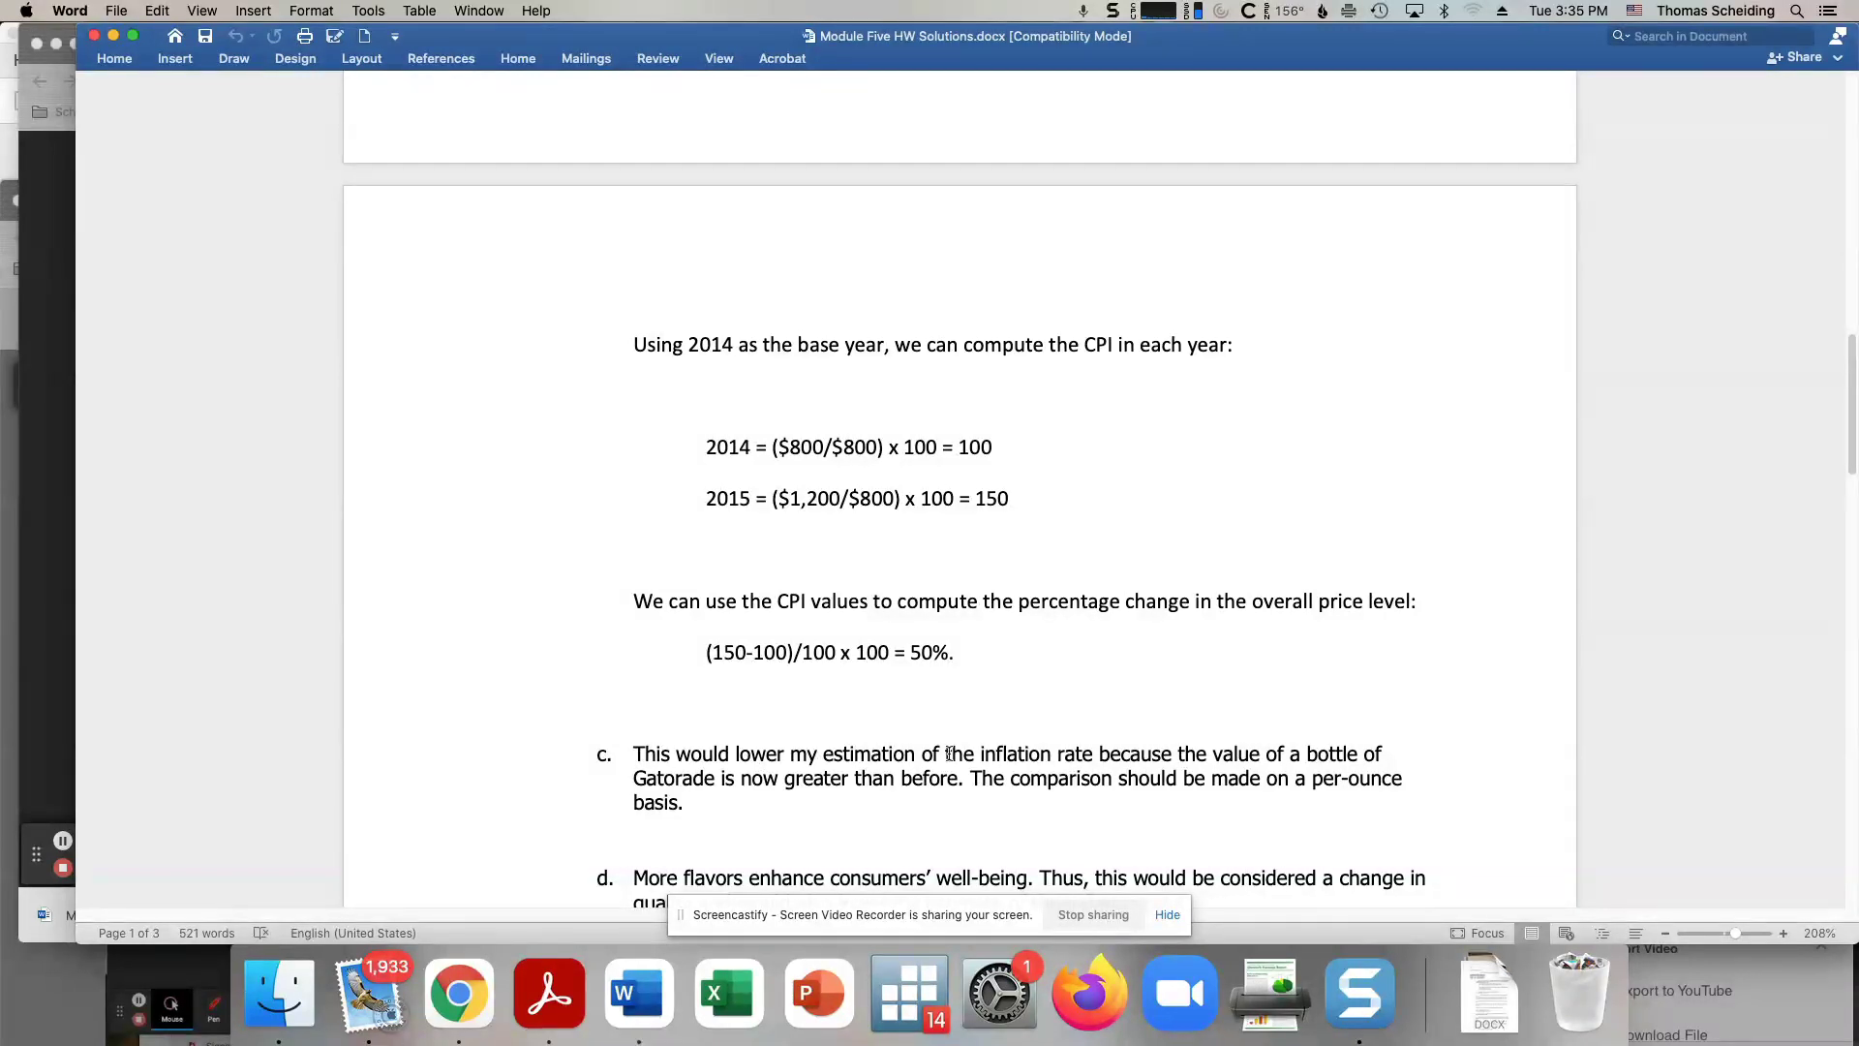
click(460, 991)
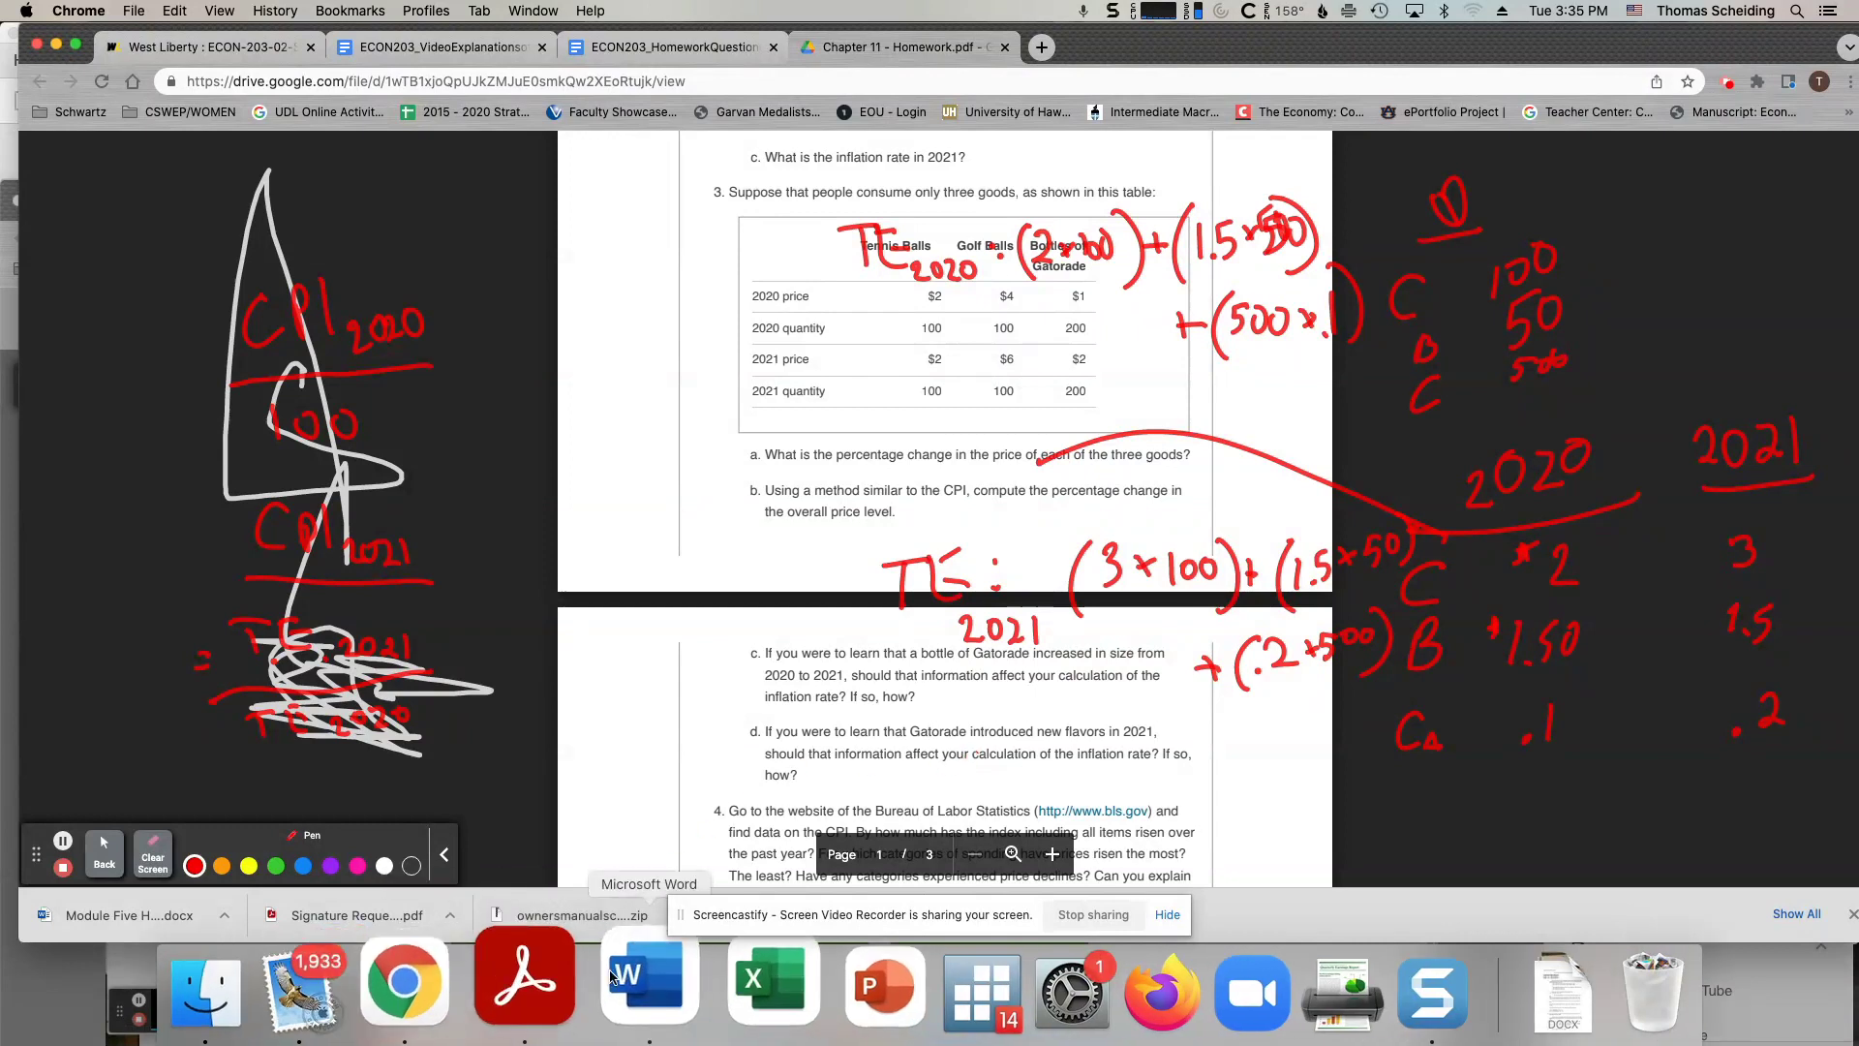
click(638, 993)
Read question 5's solution in Word, then return to the homework PDF.
scroll(681, 816, down, 2)
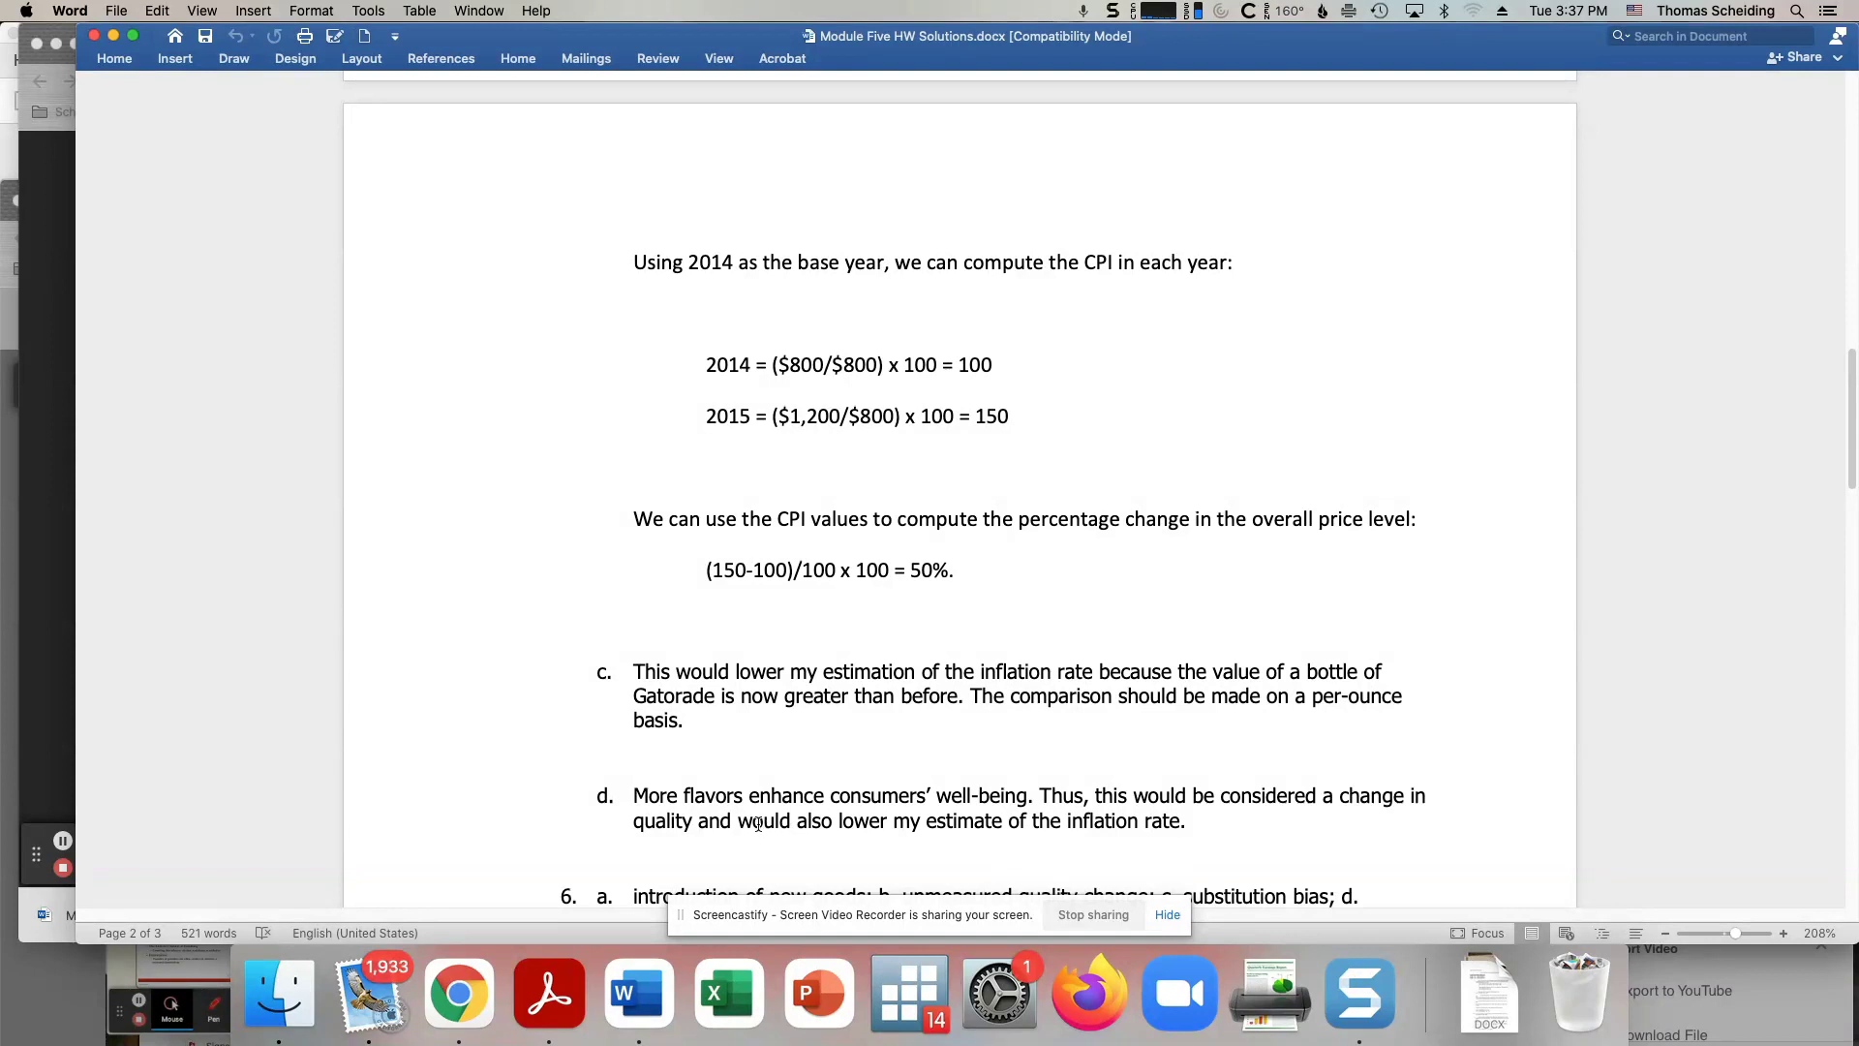
click(448, 983)
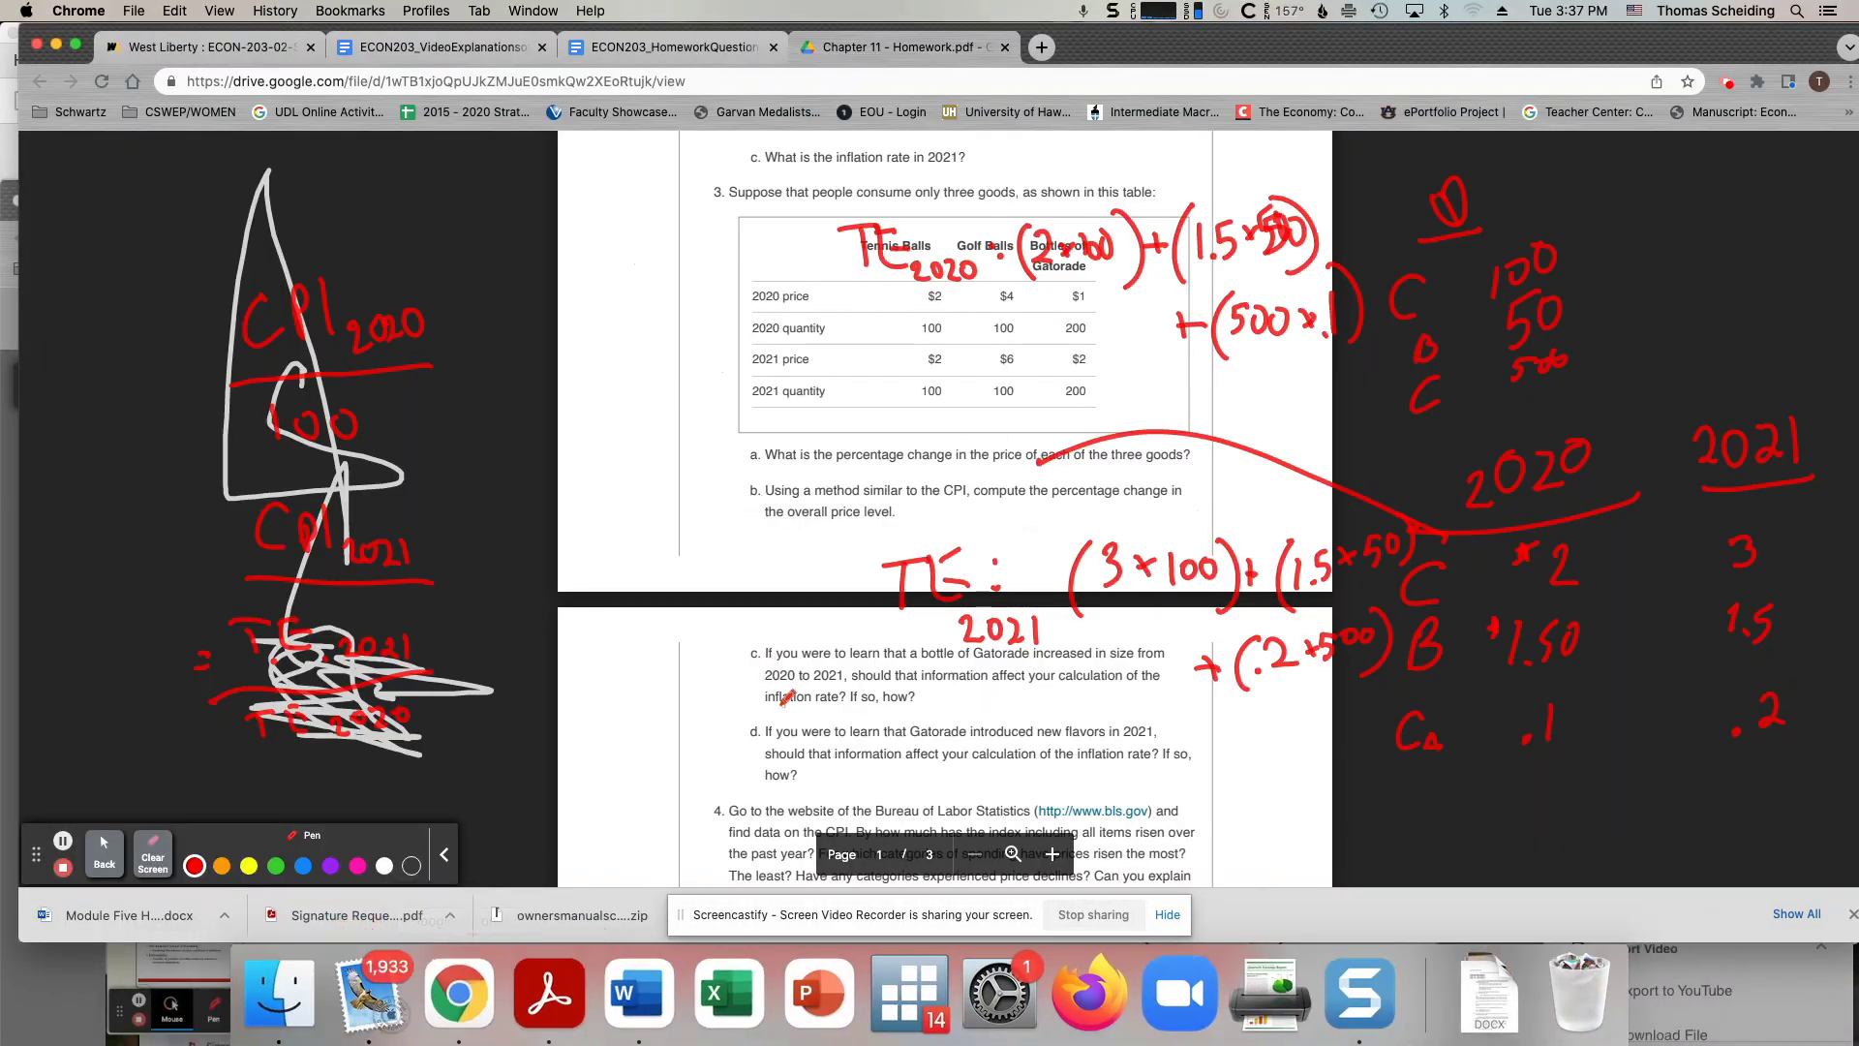
scroll(786, 699, down, 1)
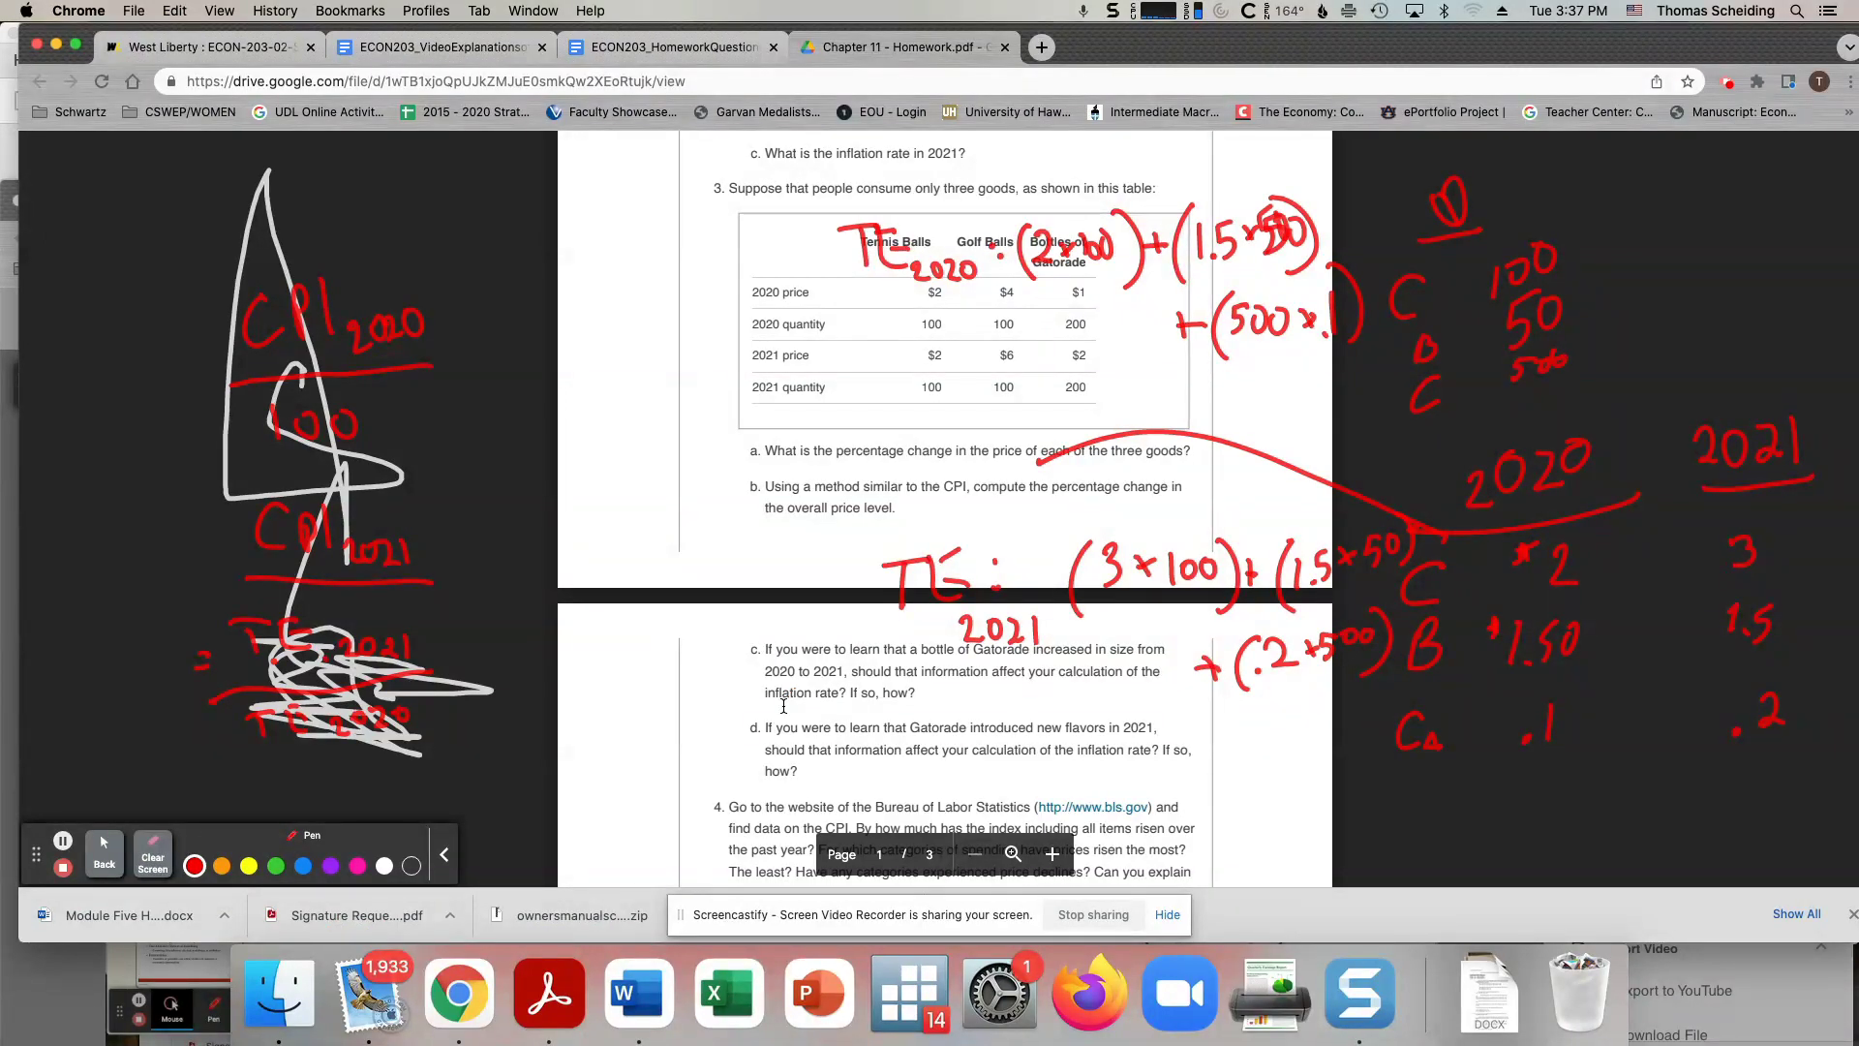
Move the PDF to questions 5–7, then switch to the Word key to check question 5.
scroll(784, 707, down, 10)
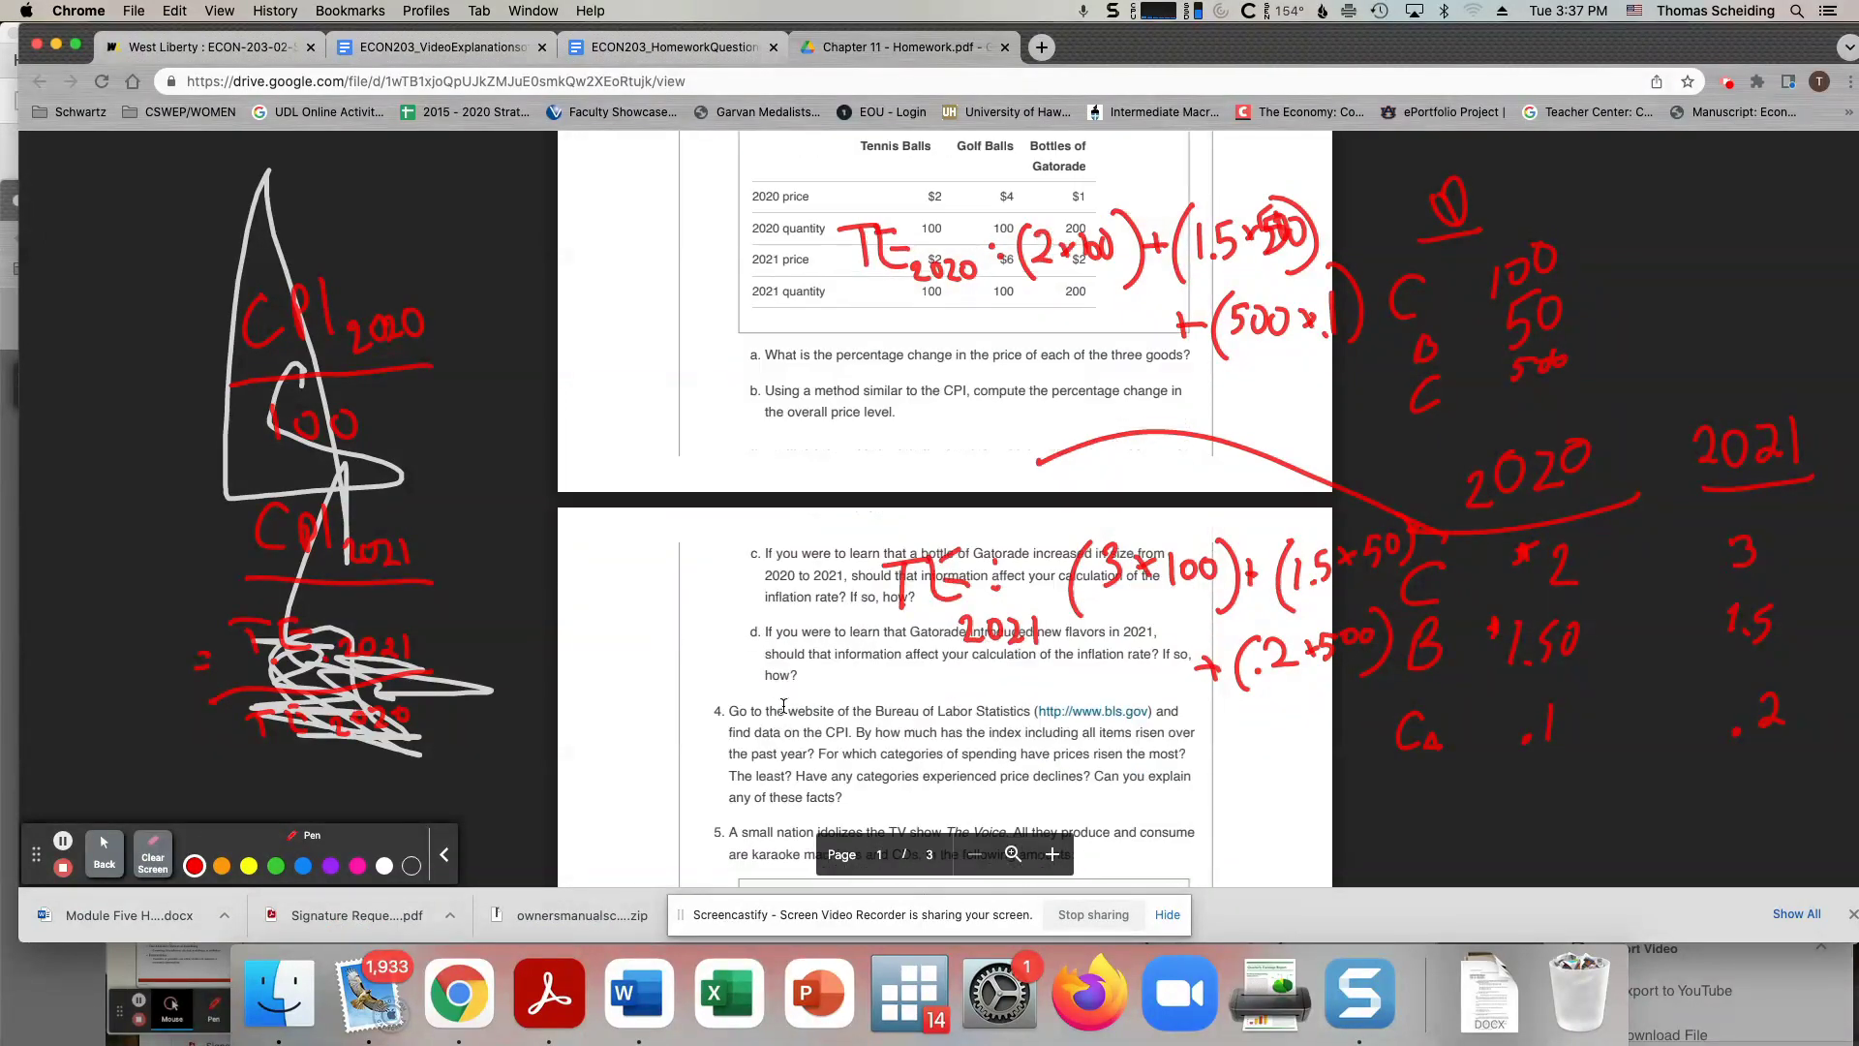
scroll(785, 706, up, 3)
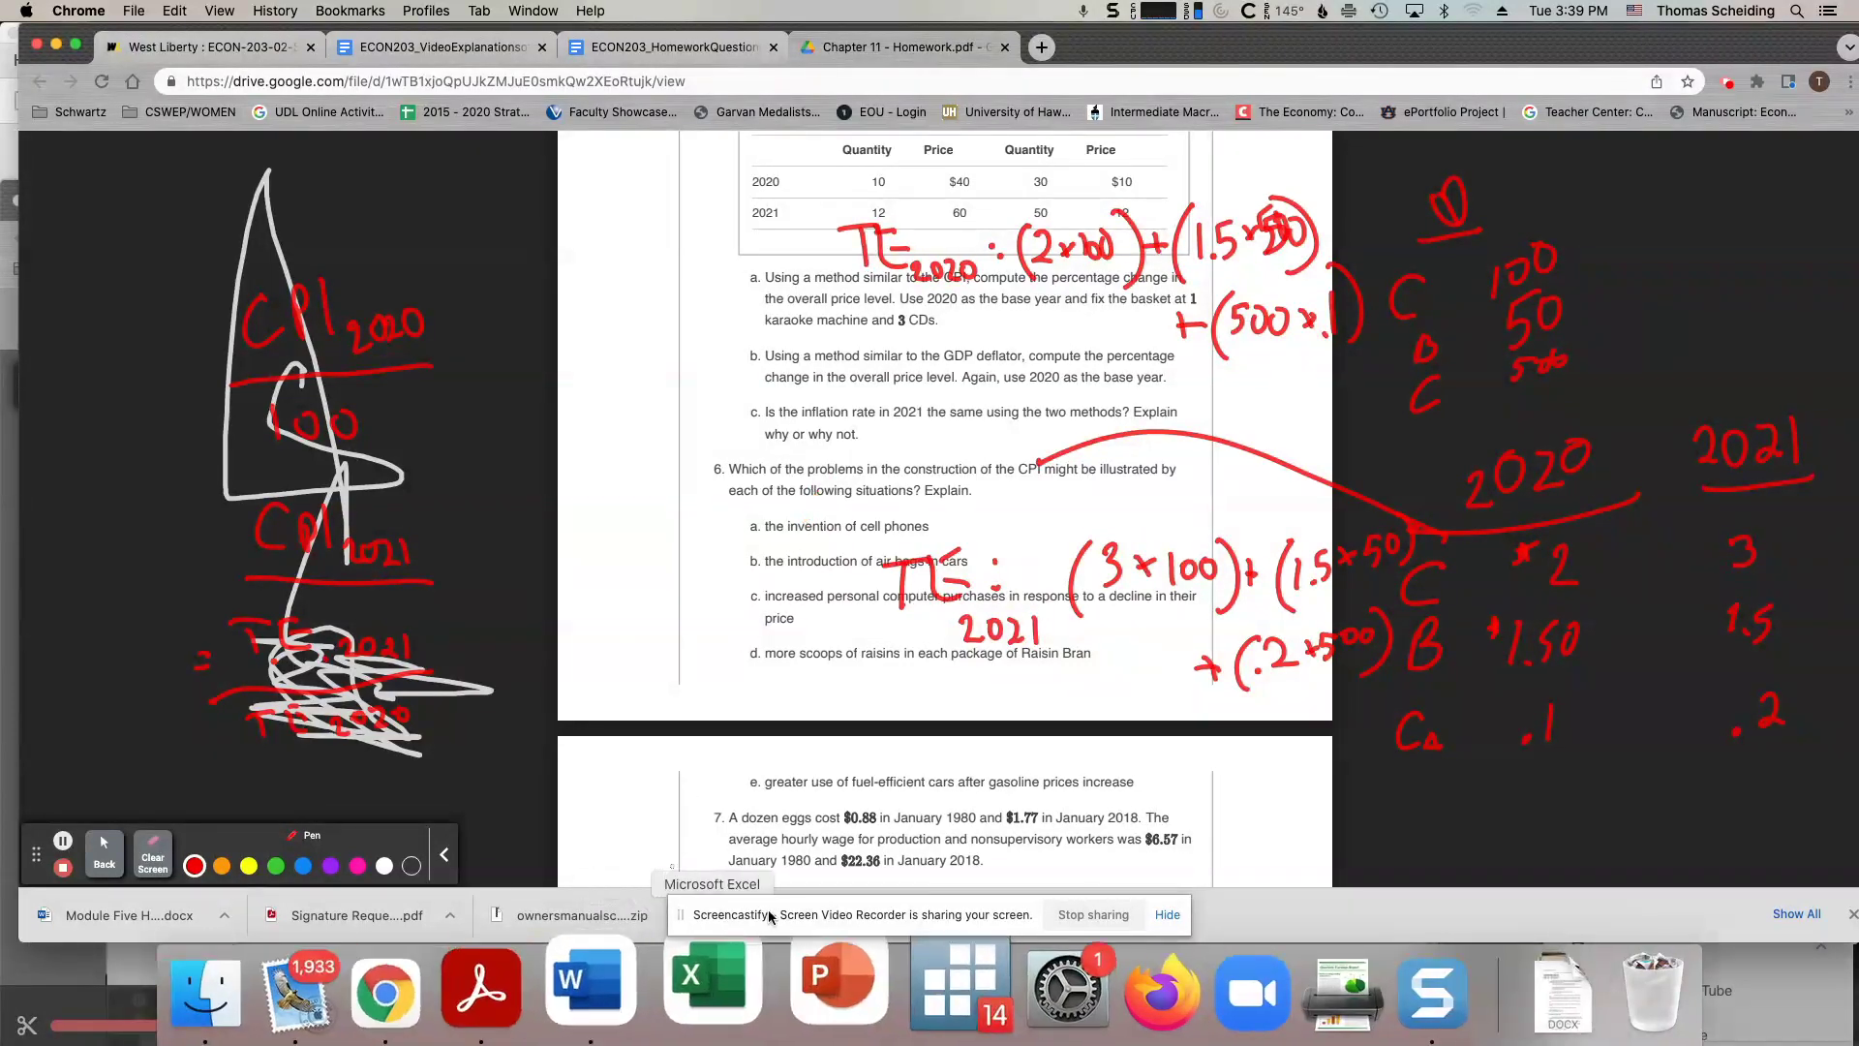
click(638, 993)
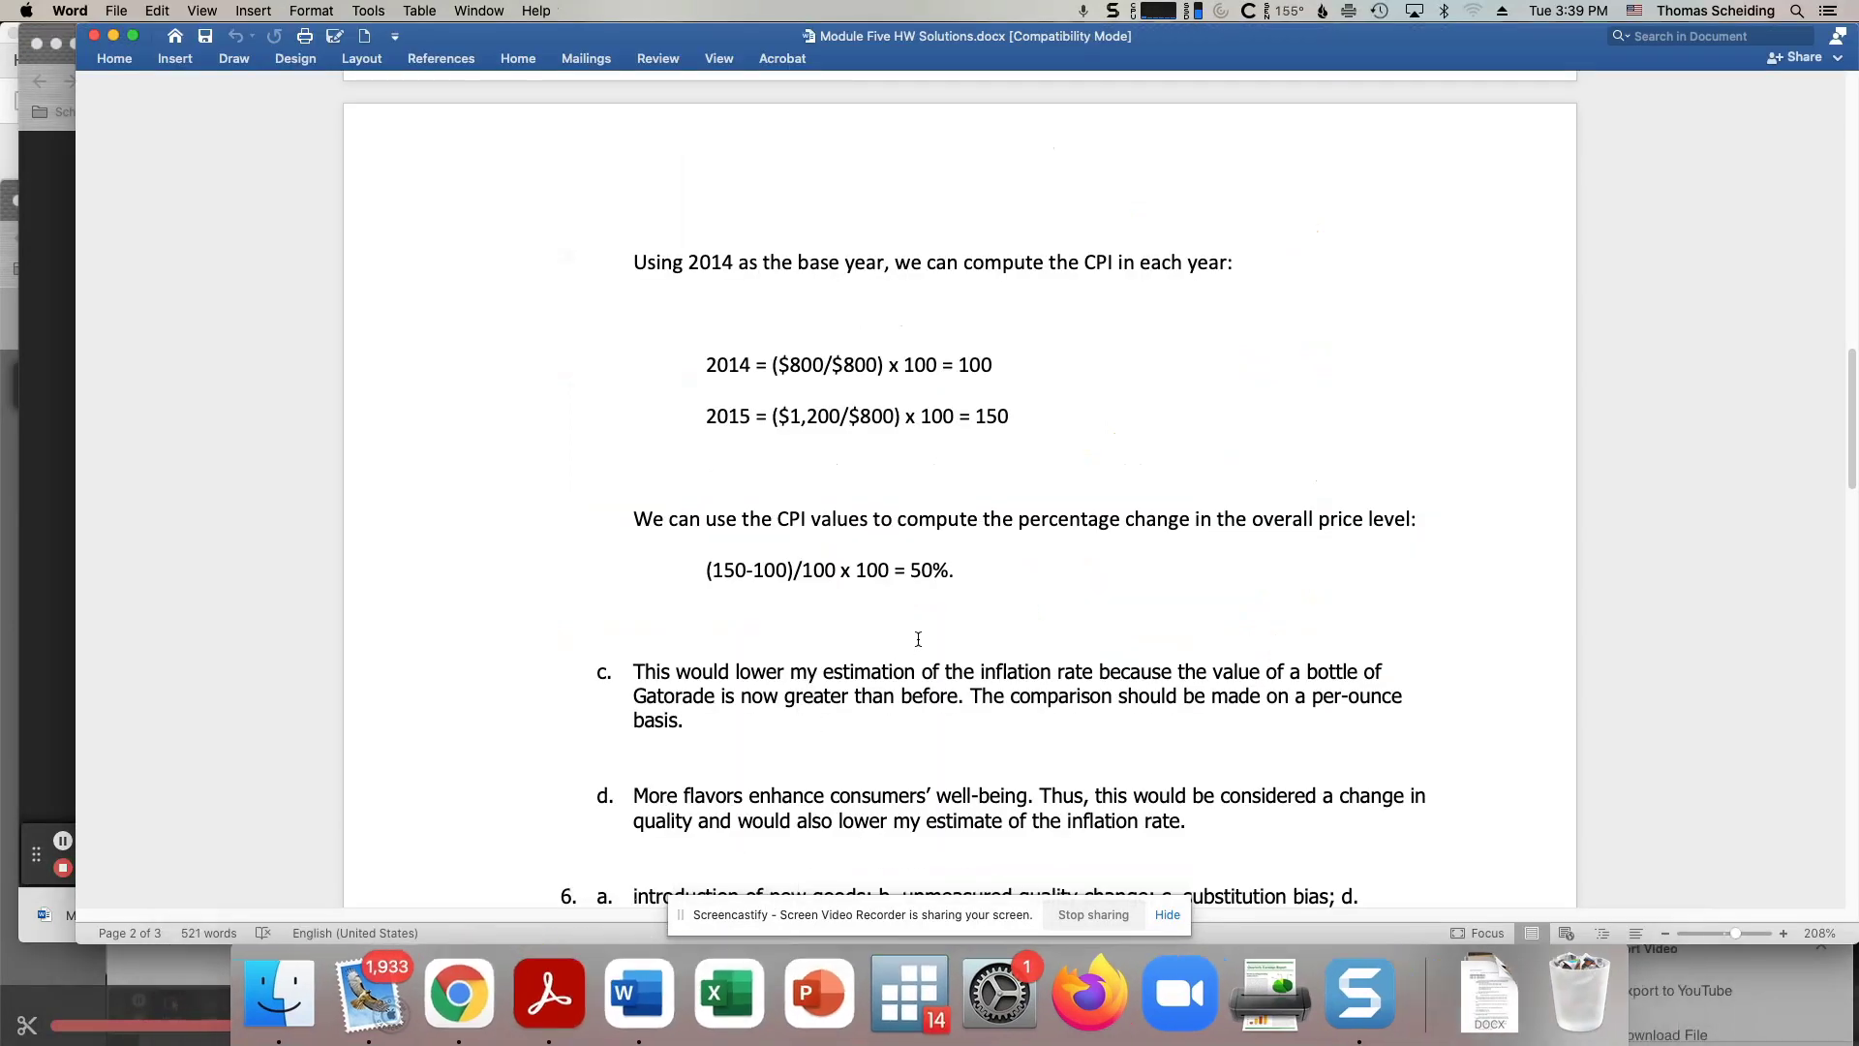
Scroll the Word key to question 7's increases of 1,233% and 587%.
scroll(918, 639, down, 3)
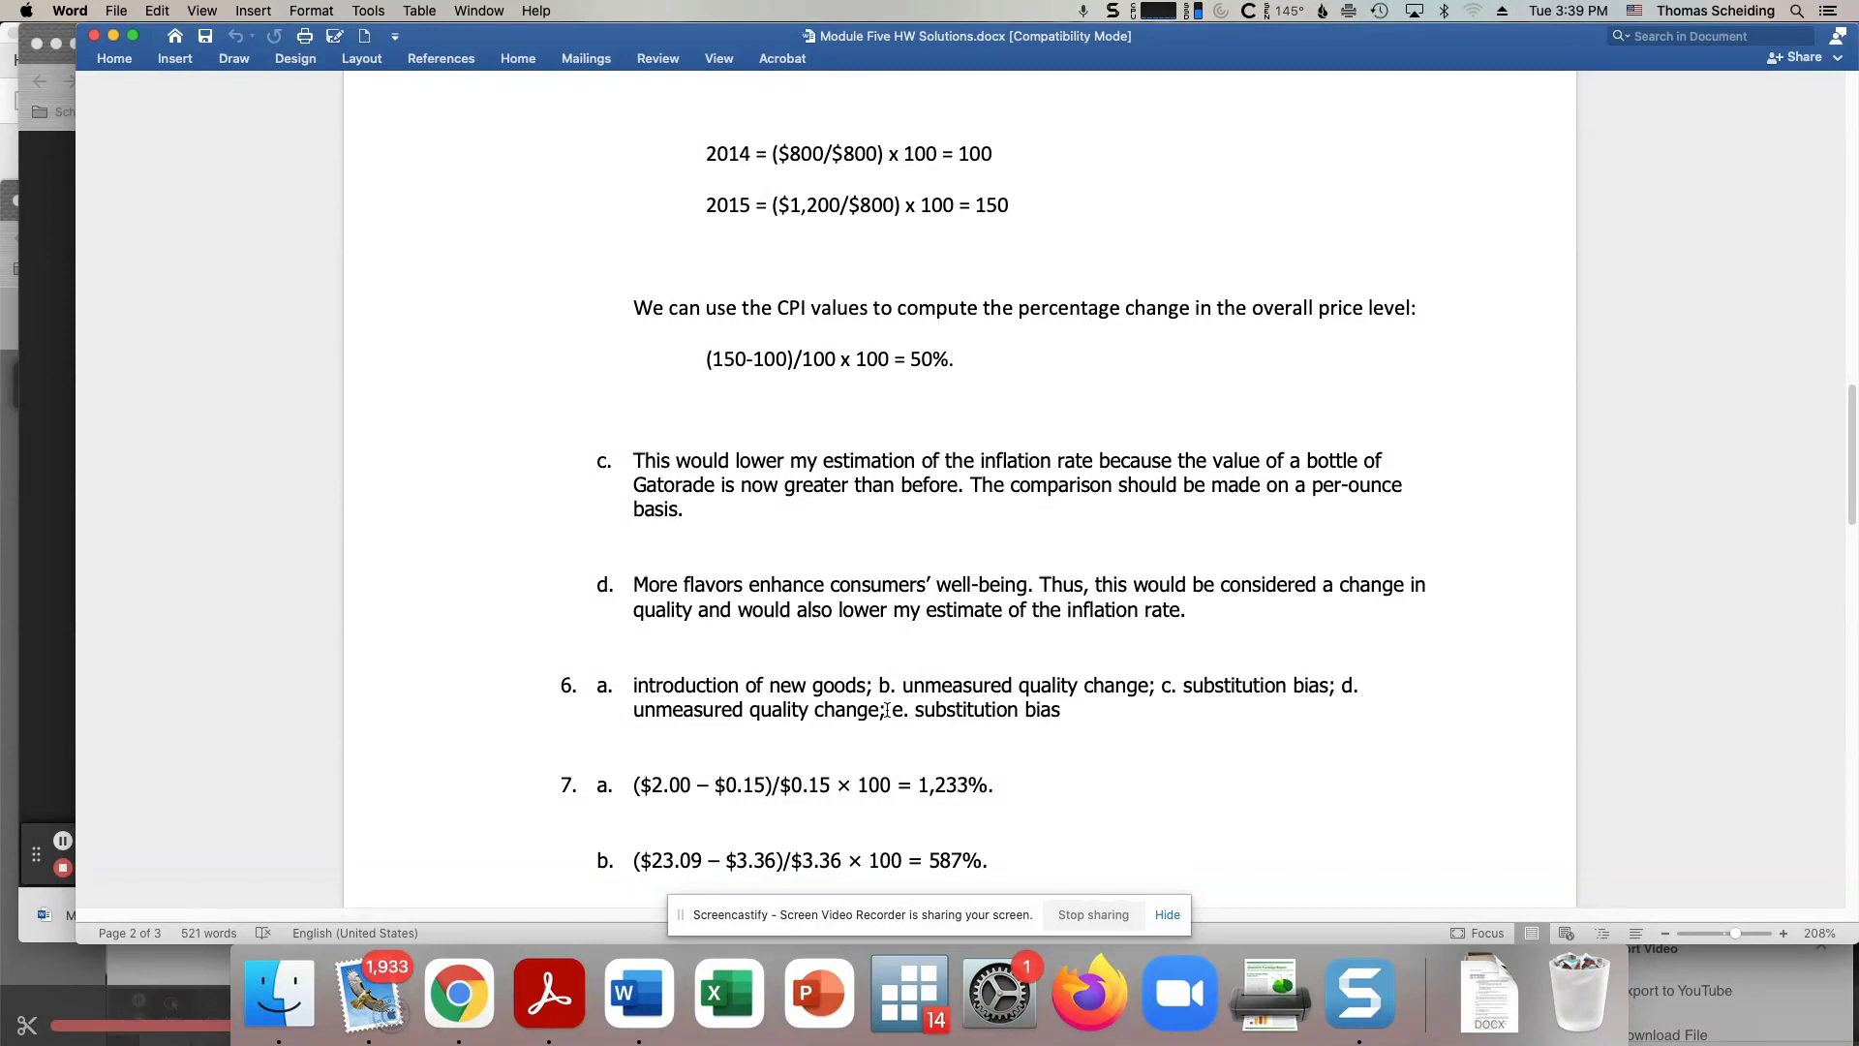
Bring up question 7's egg-price parts a–d in the homework PDF, then return to the Word answer key.
click(457, 1004)
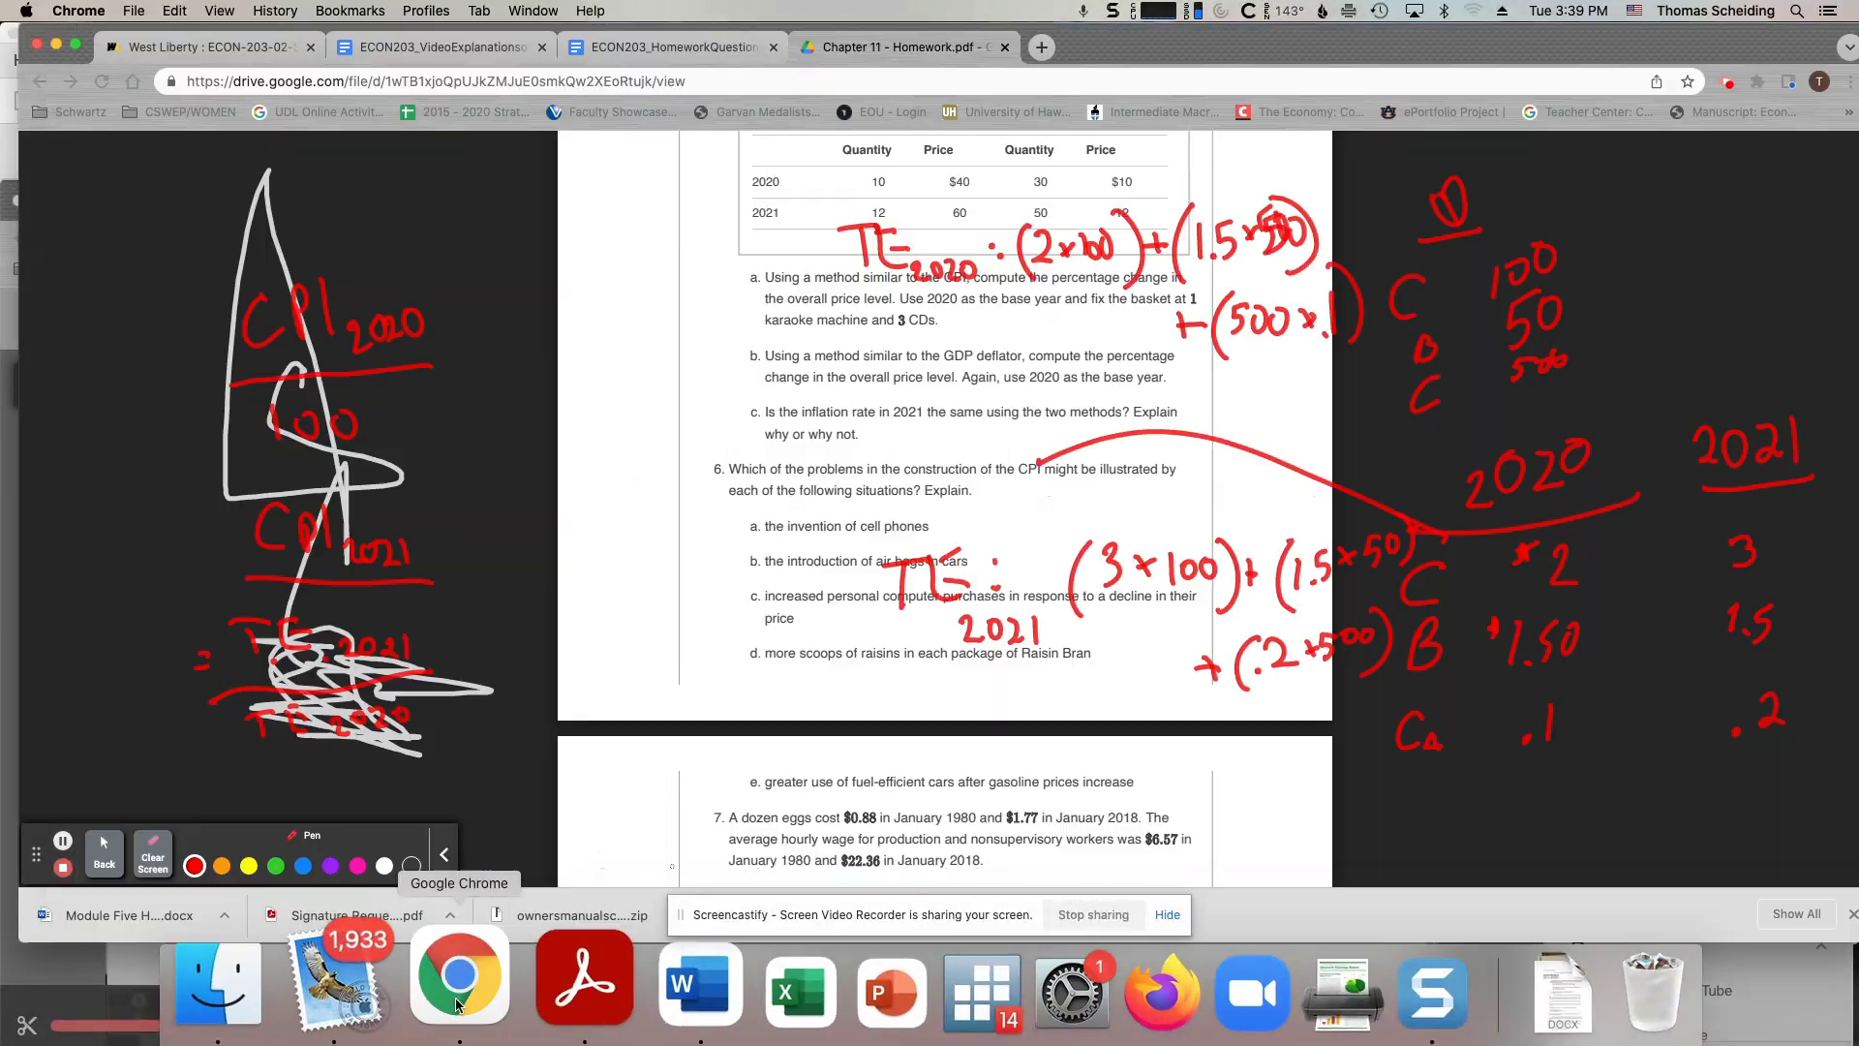
scroll(972, 758, down, 4)
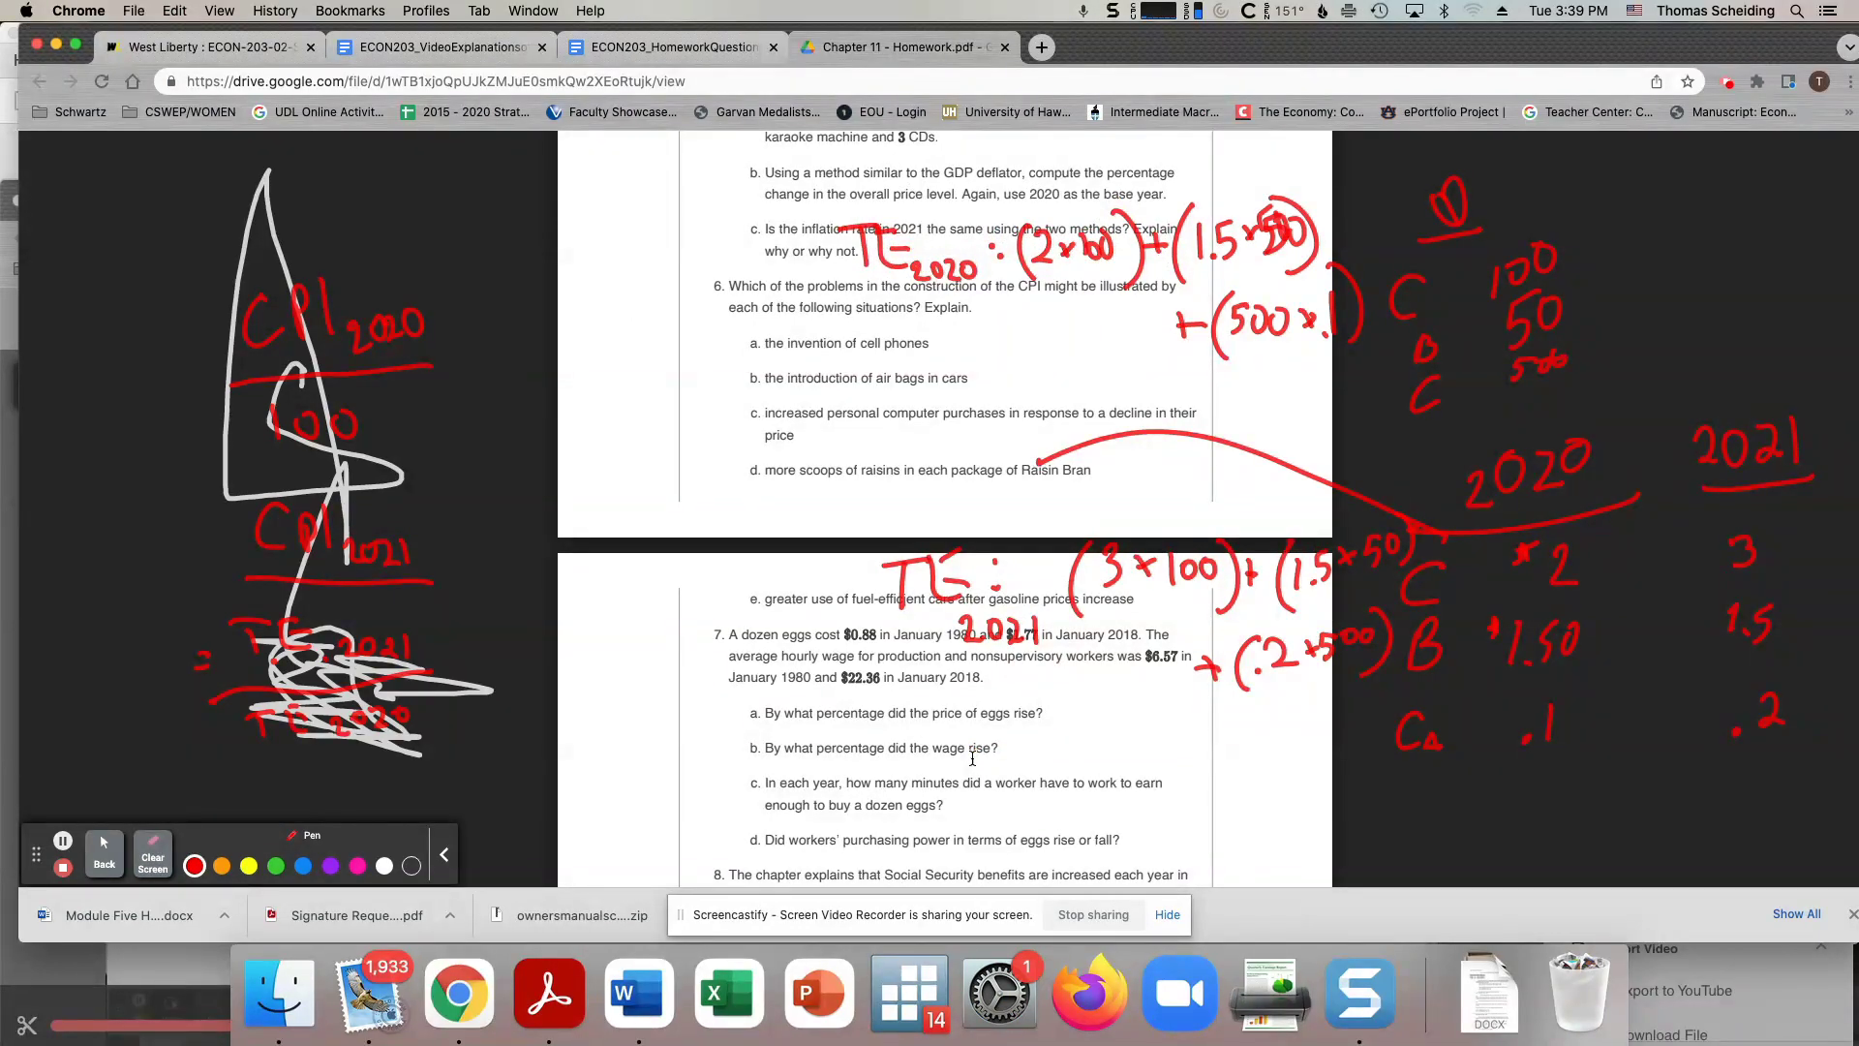
scroll(972, 758, up, 1)
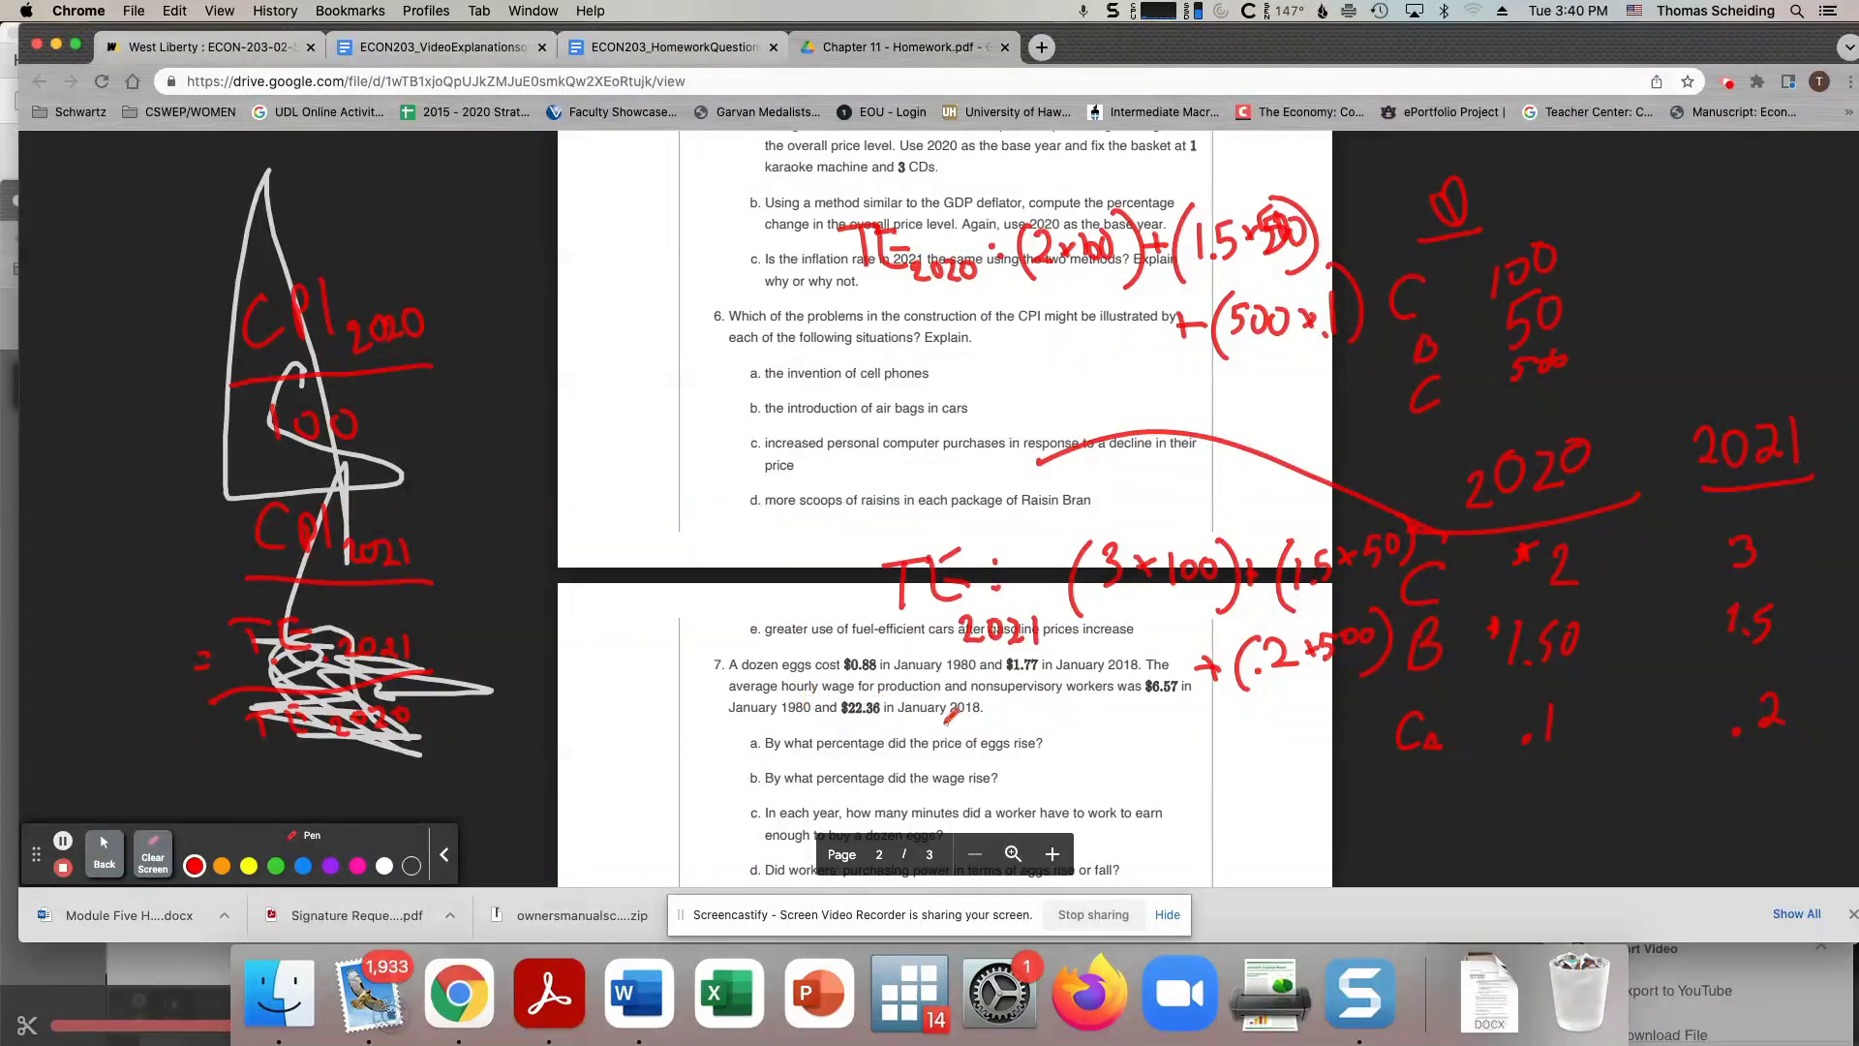
scroll(896, 693, down, 2)
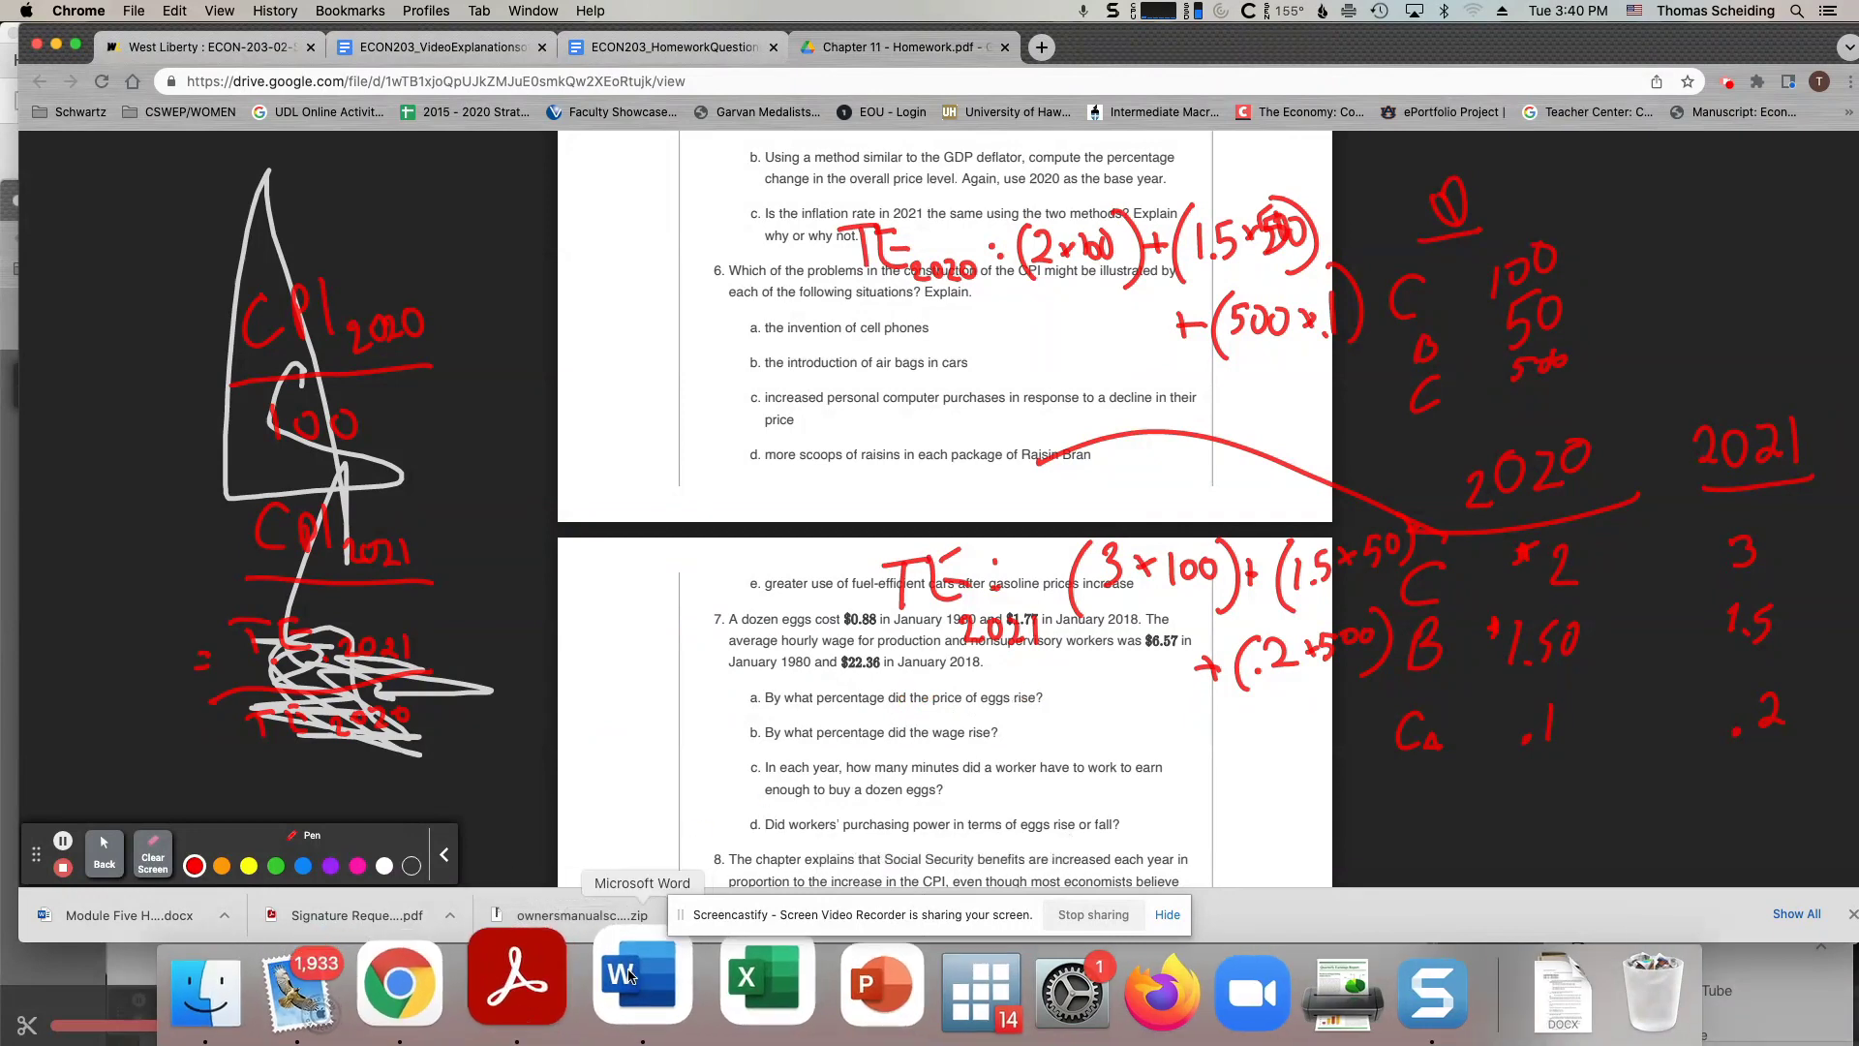
click(675, 982)
scroll(700, 720, down, 1)
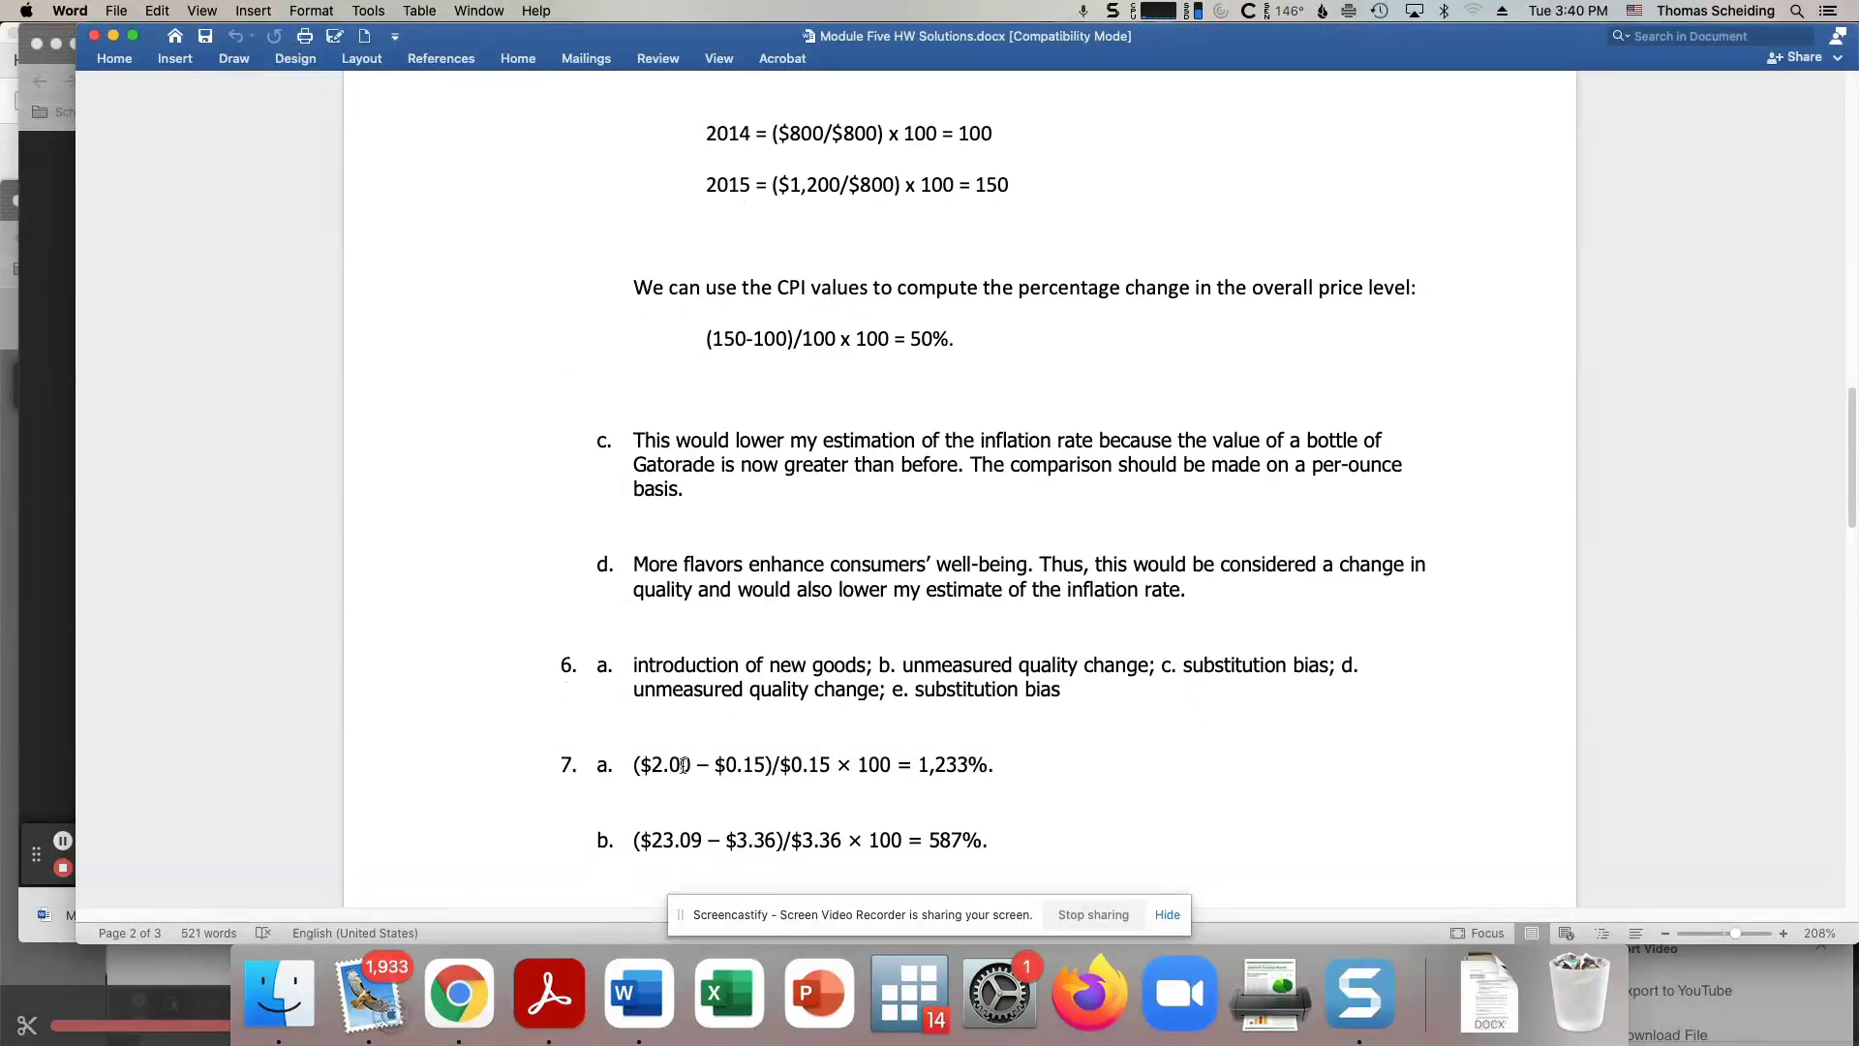
Scroll the answer key to answer 7c: 2.7 minutes in 1970 versus 5.2 minutes in 2011.
scroll(676, 777, down, 1)
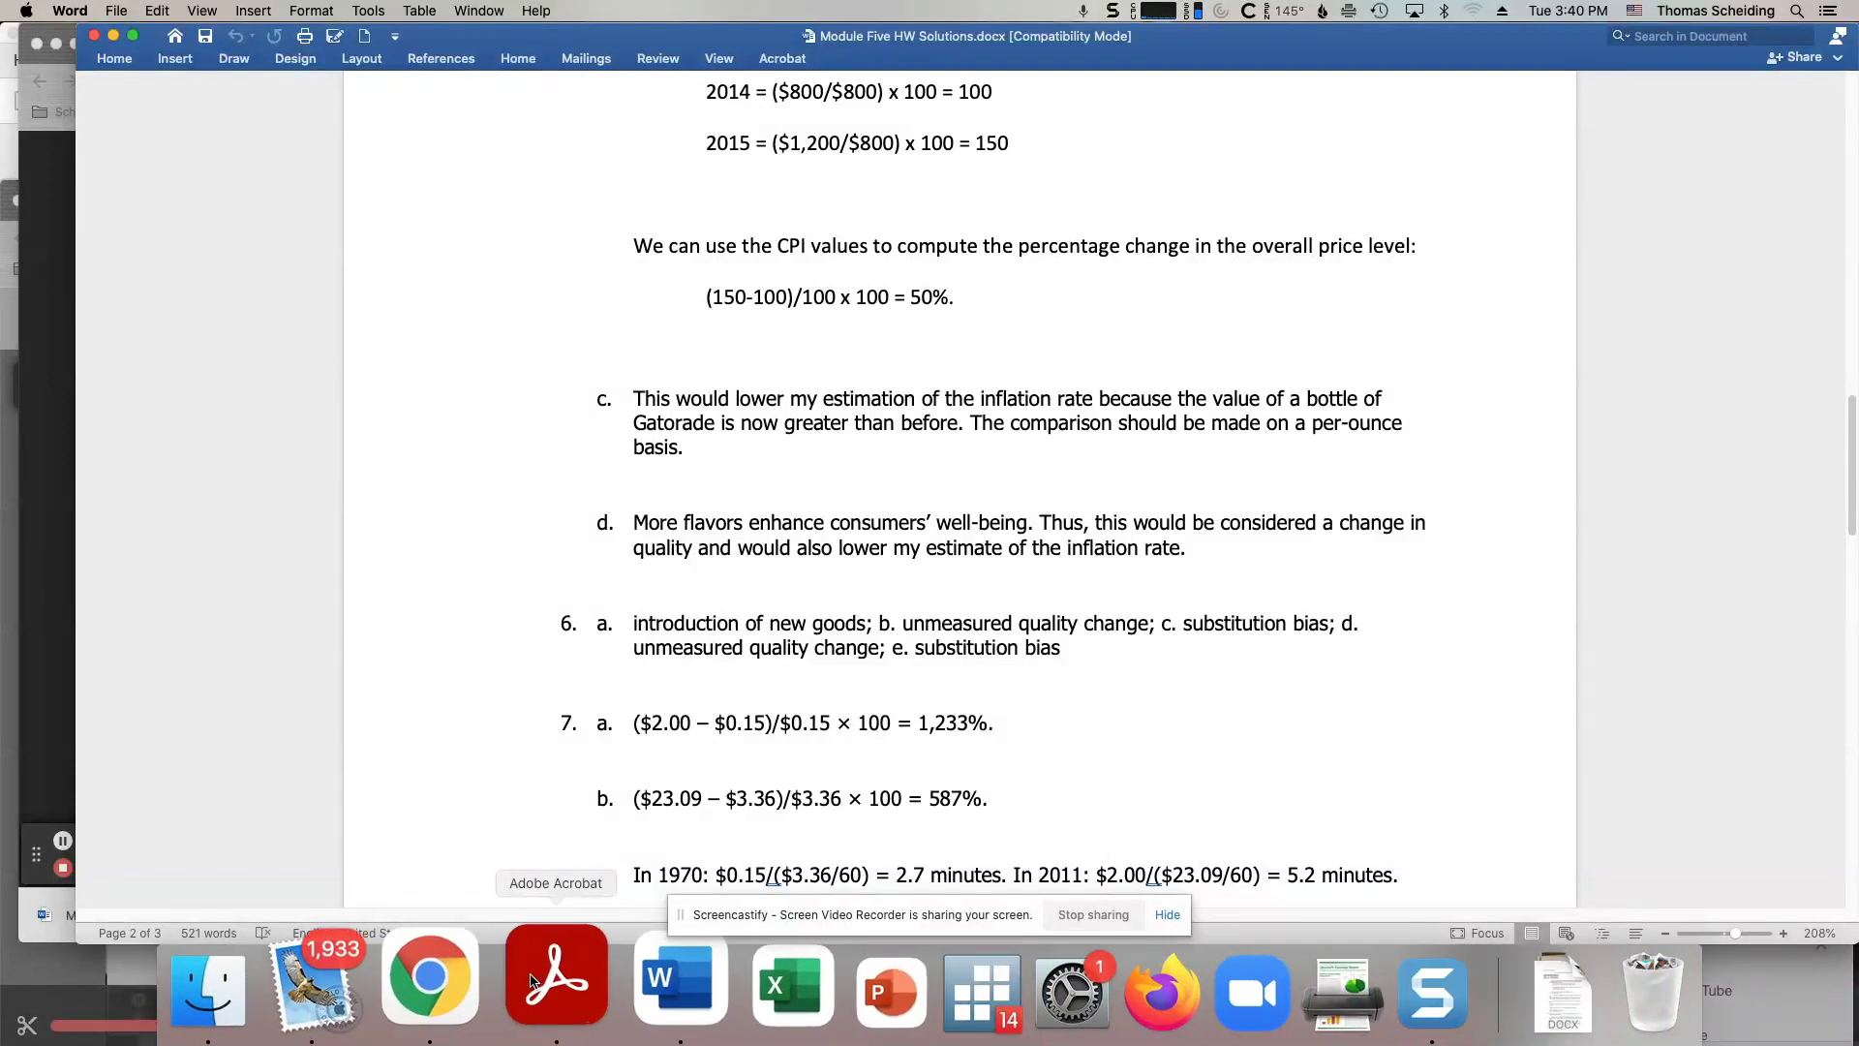
click(476, 984)
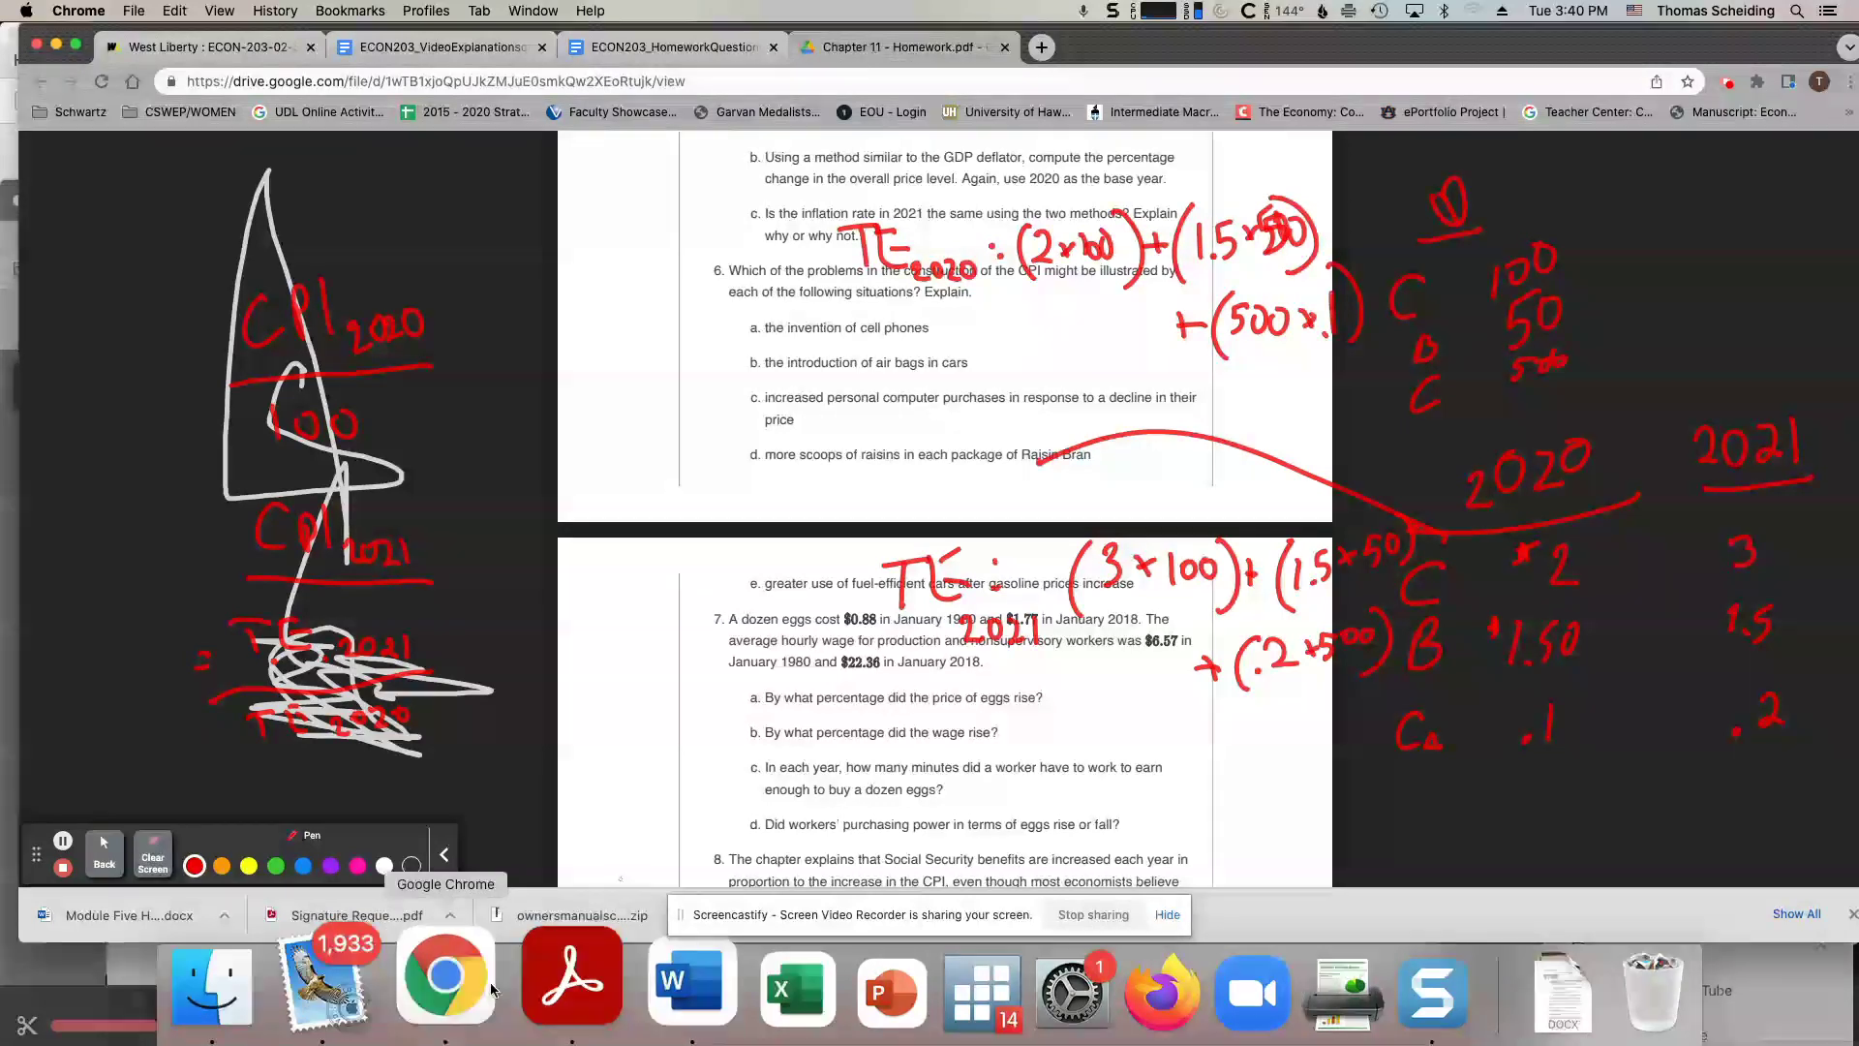
click(621, 993)
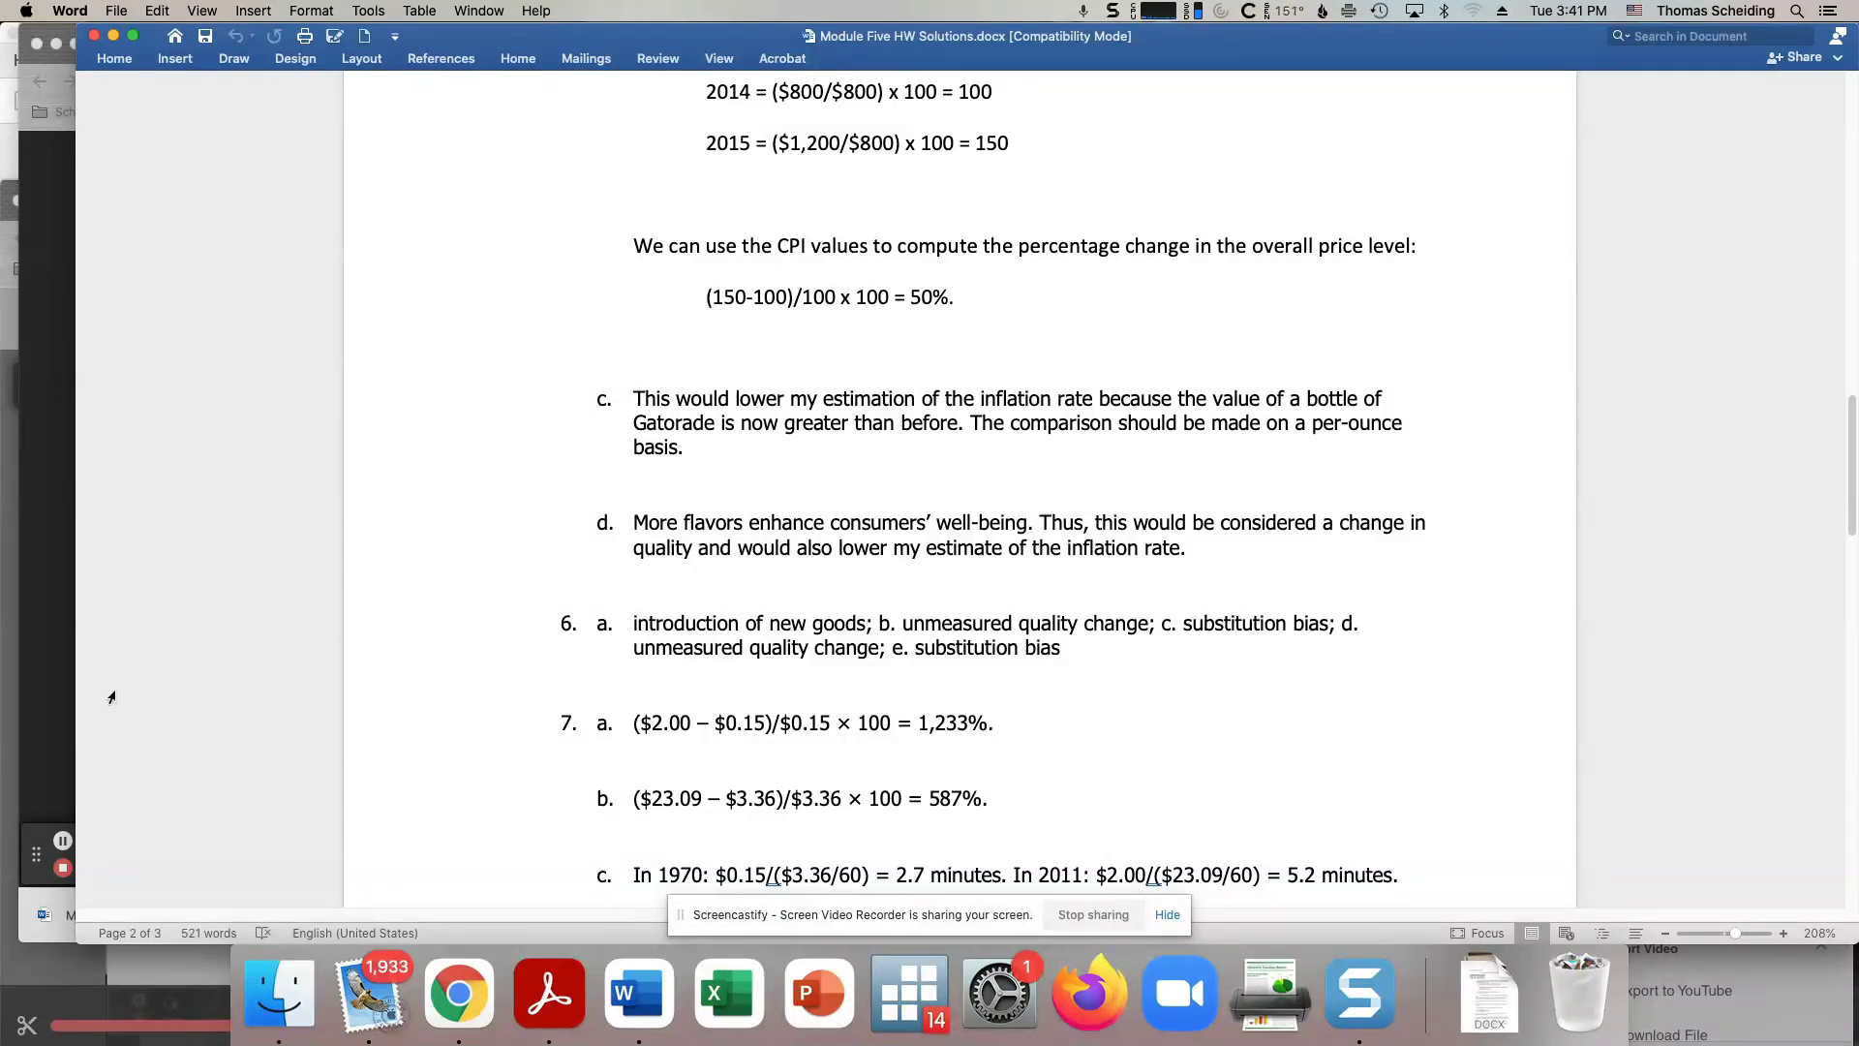
click(40, 693)
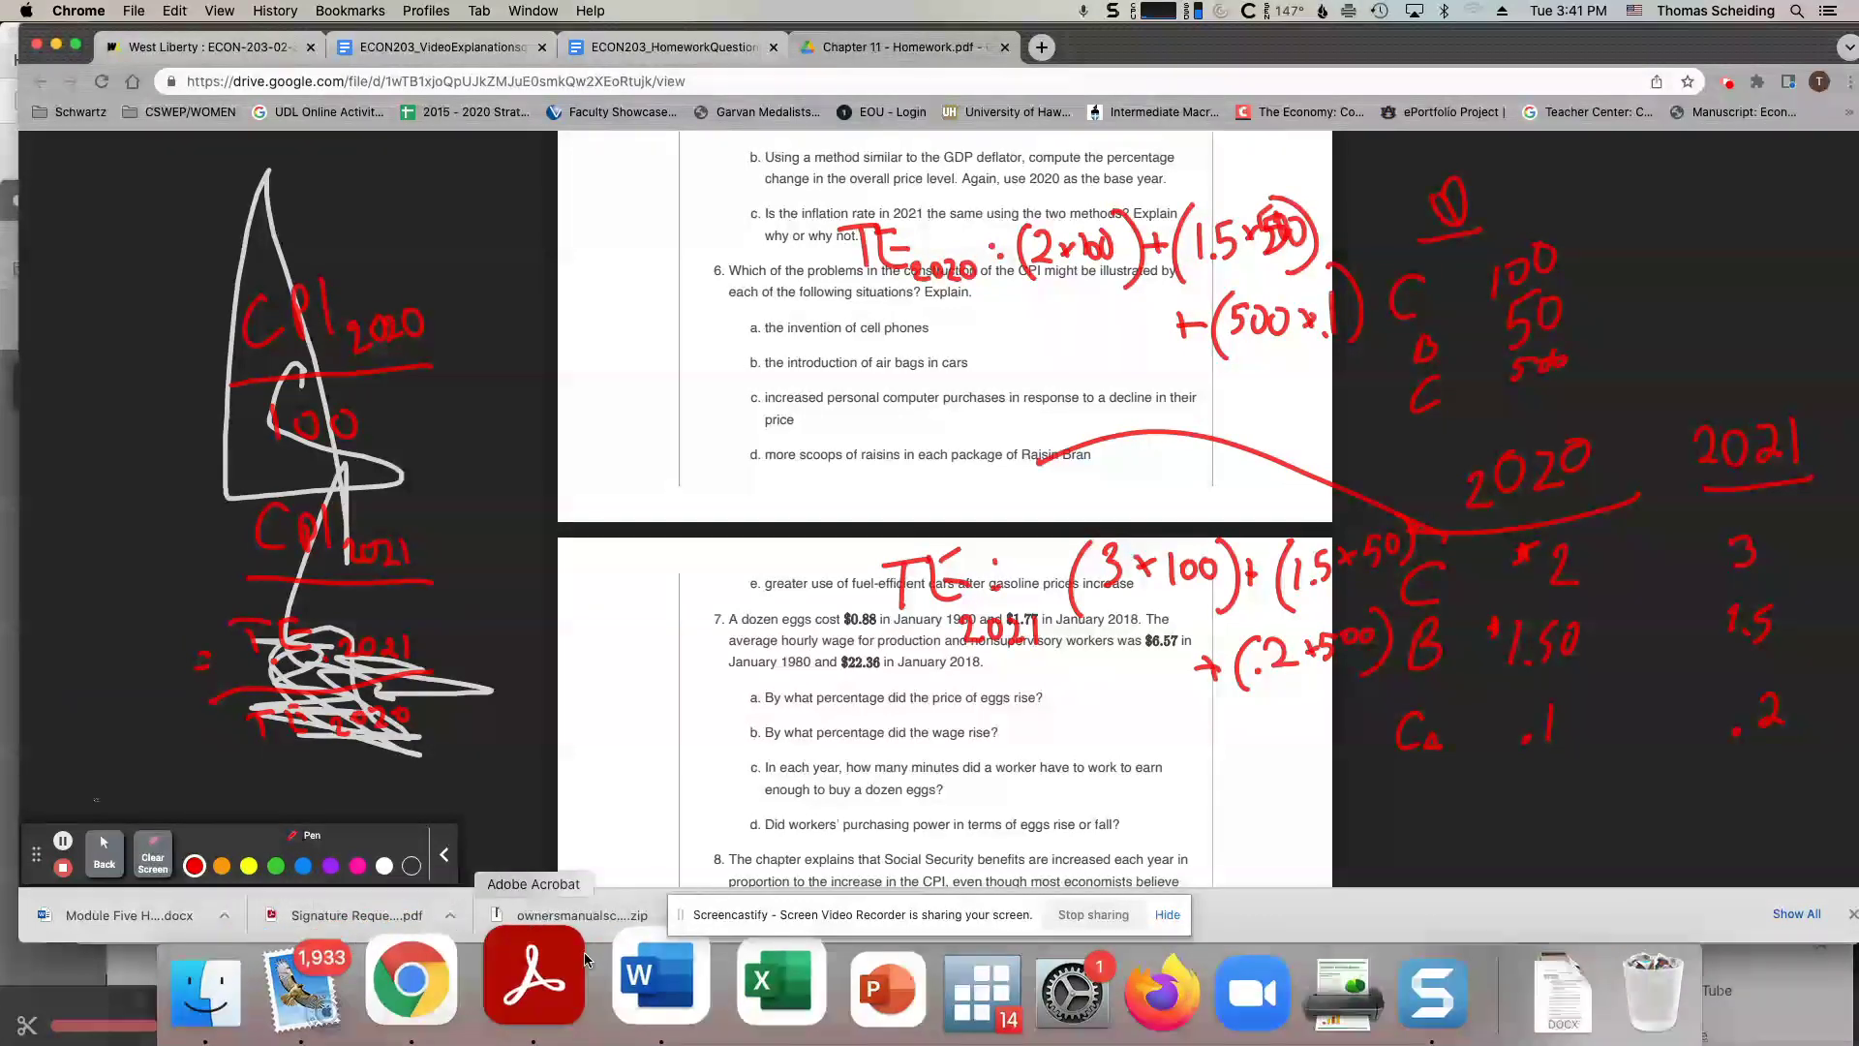
Check the Word key's answers 7a–d, confirming purchasing power fell, then return to the homework PDF.
click(641, 965)
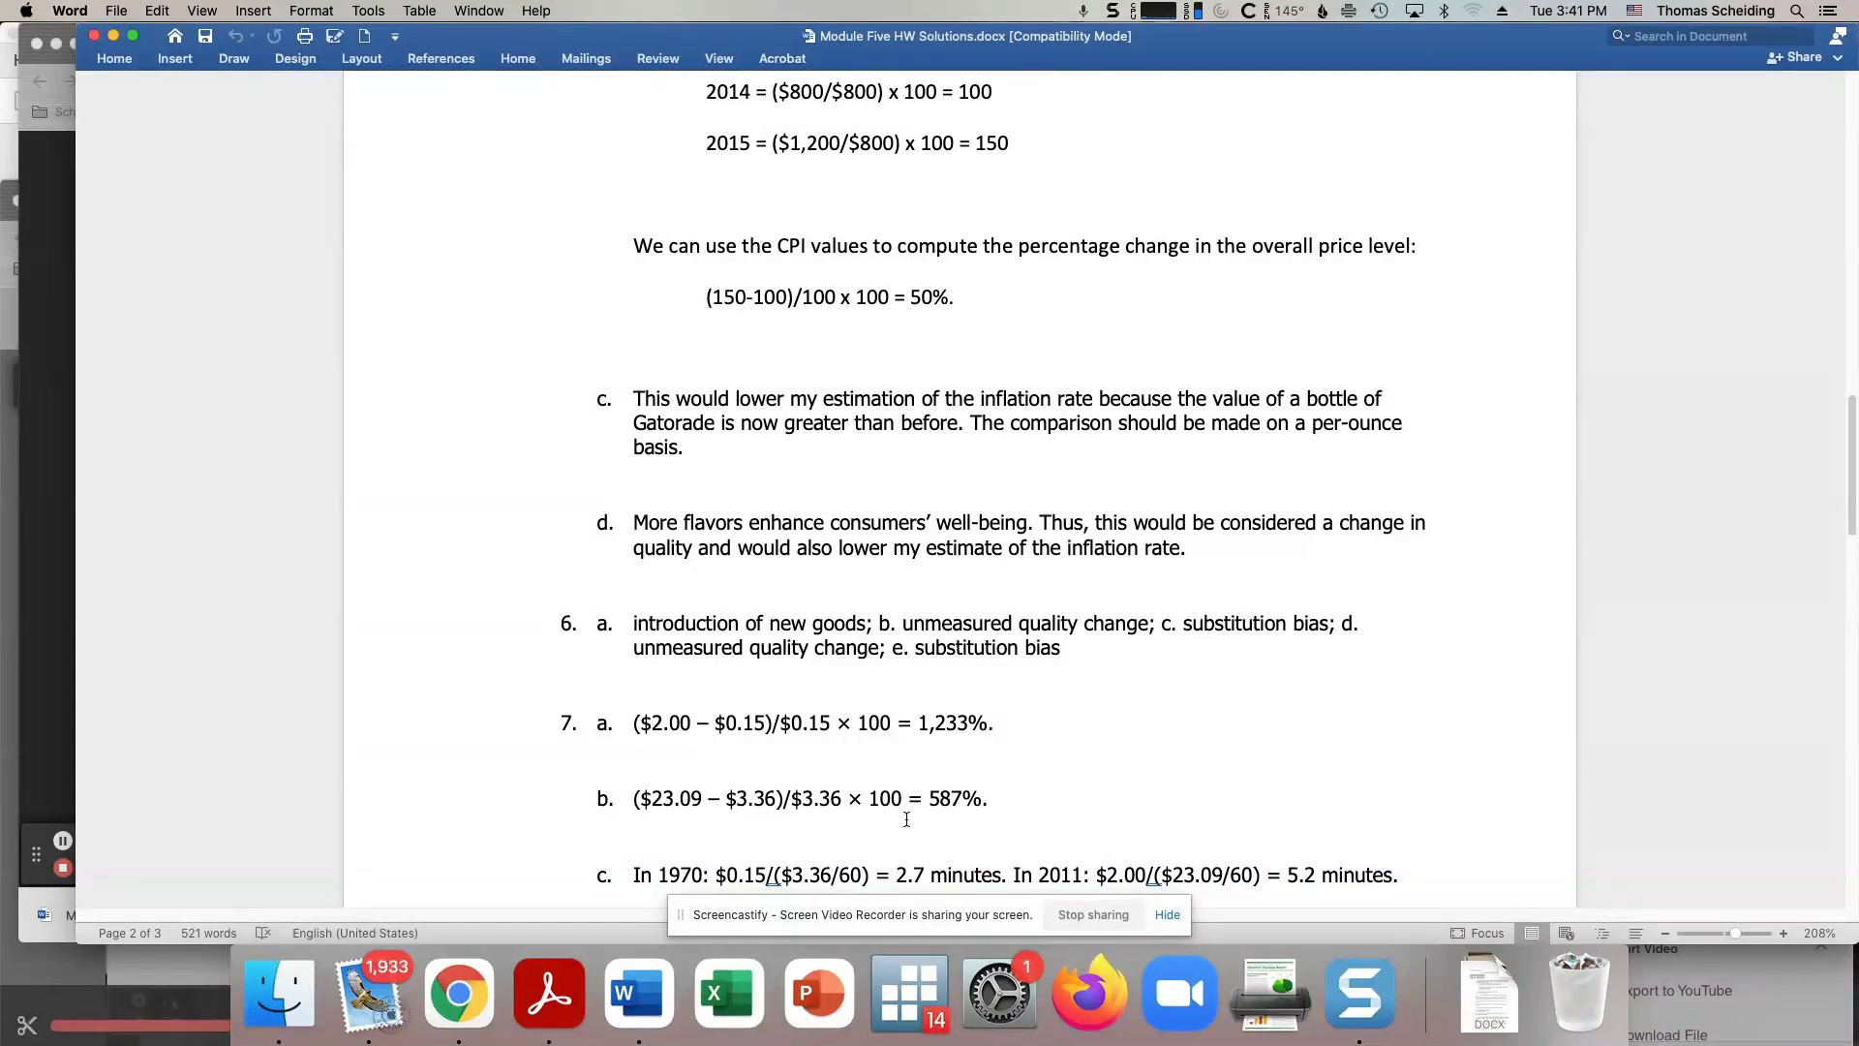
scroll(920, 818, down, 3)
scroll(906, 819, down, 2)
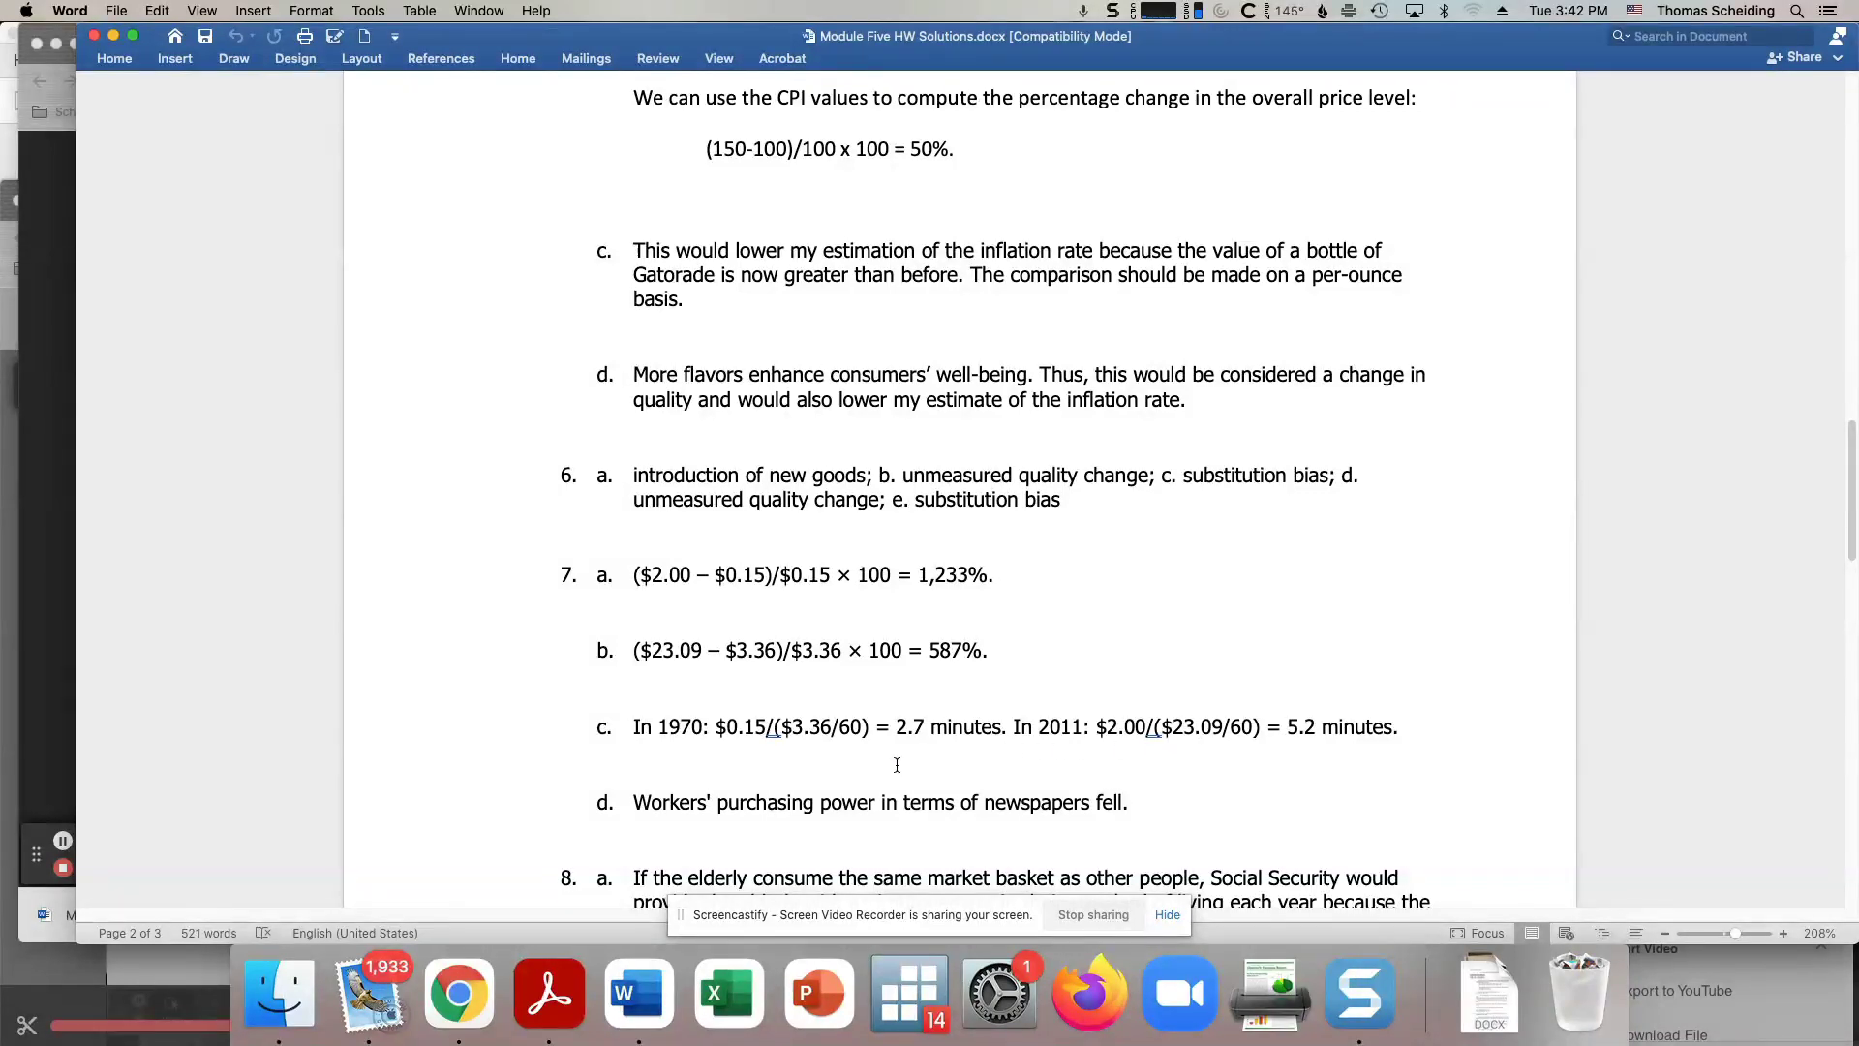
click(40, 676)
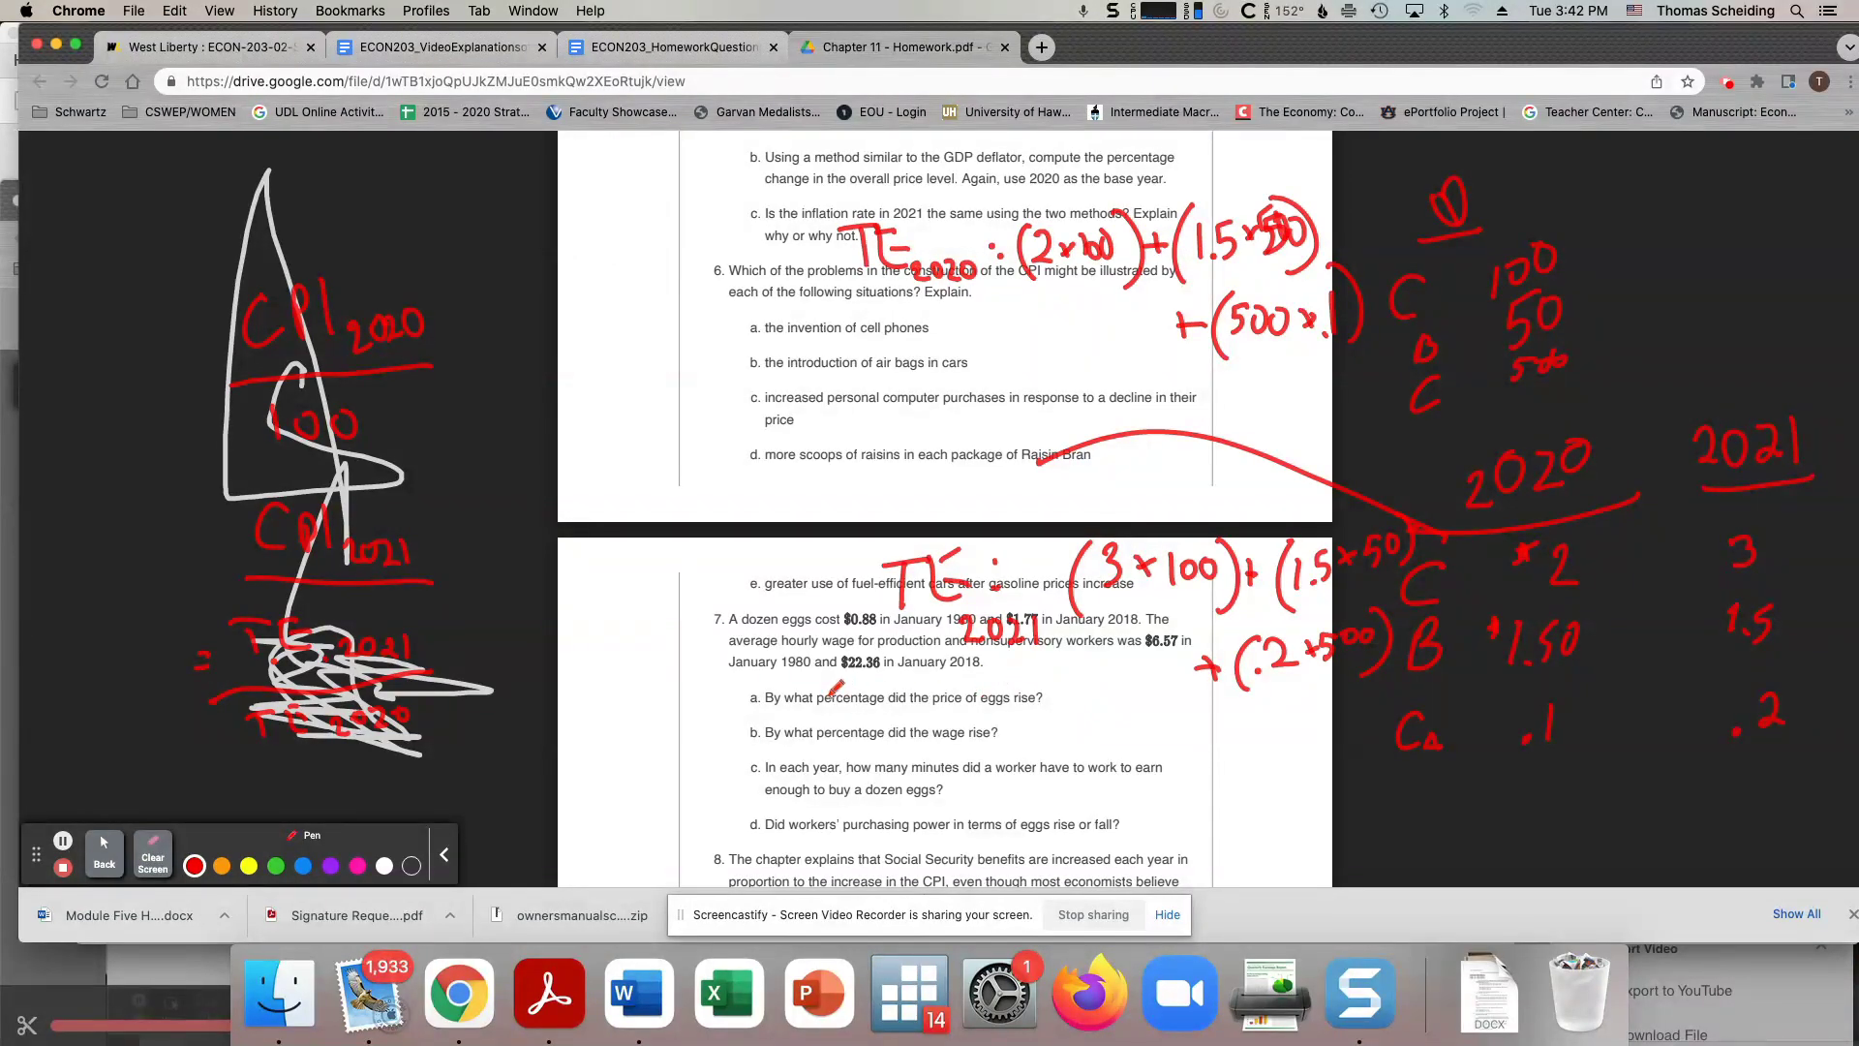
Draw a small red check mark on question 8a in the PDF, then bring back the Word key.
scroll(838, 693, down, 5)
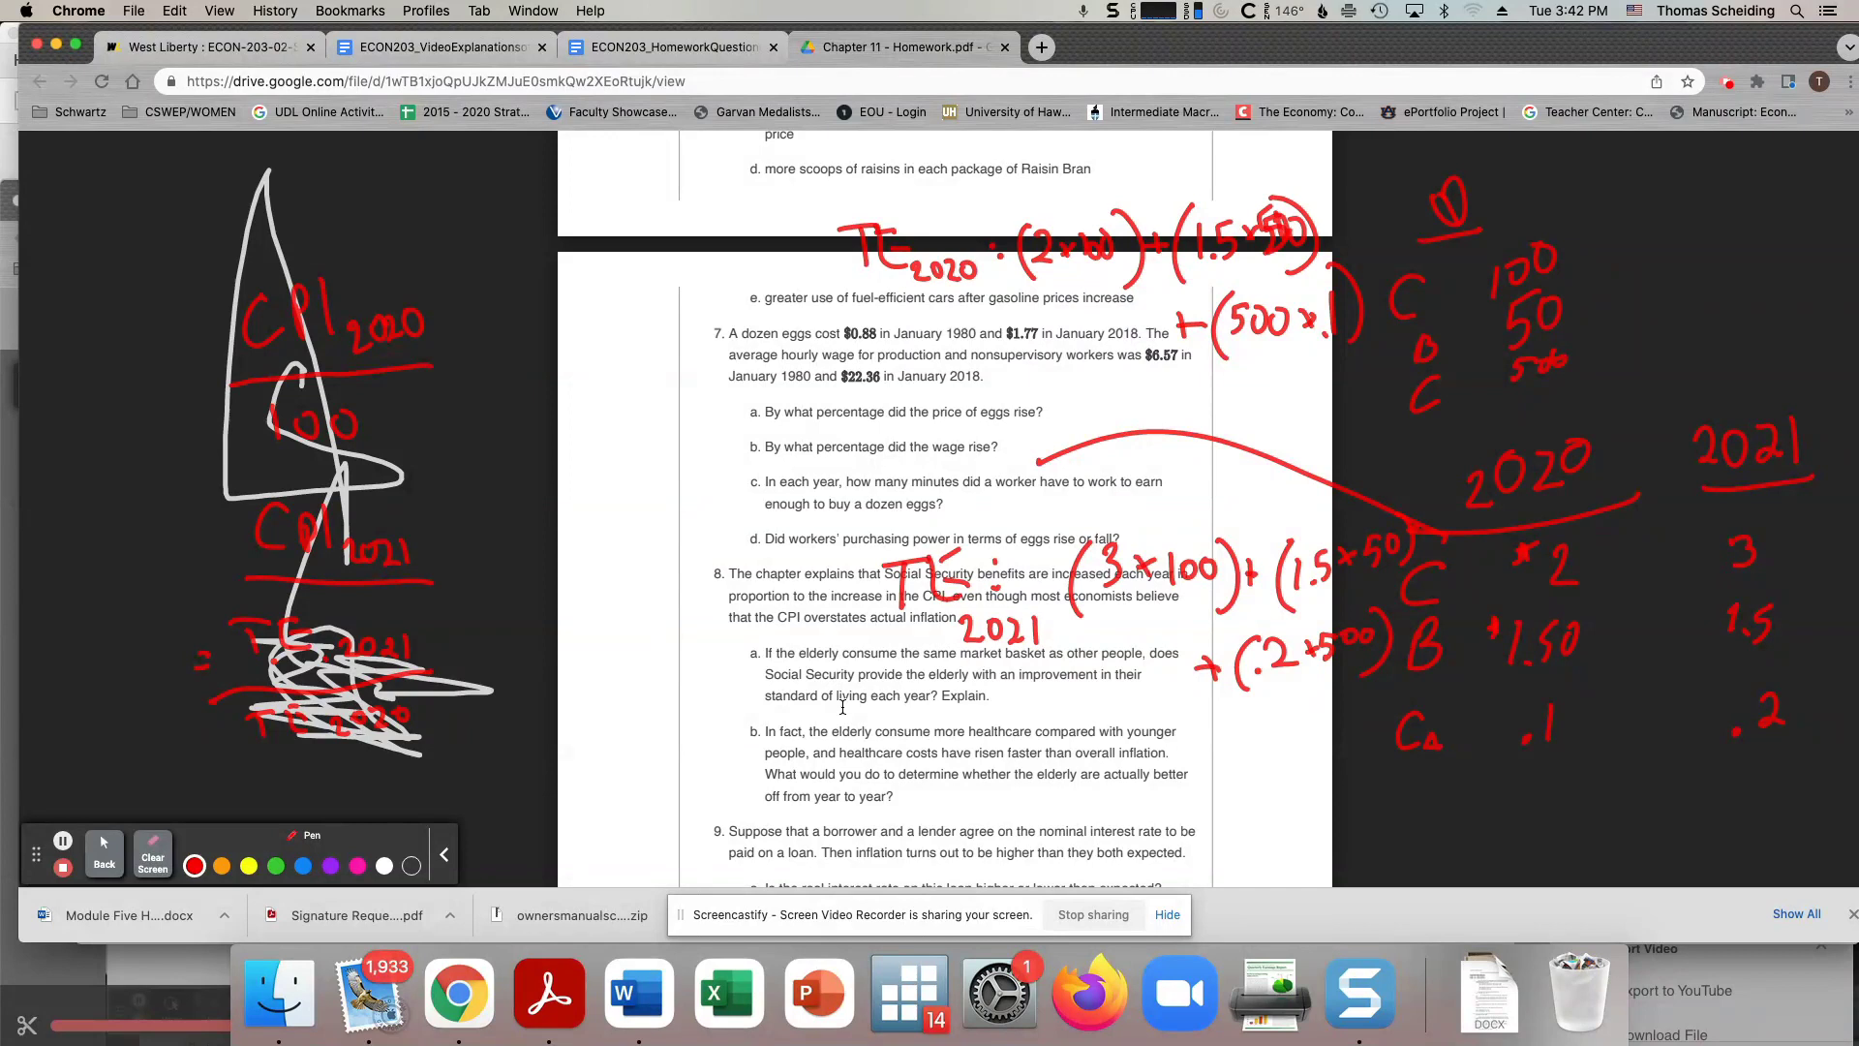
drag(840, 703, 853, 689)
click(602, 951)
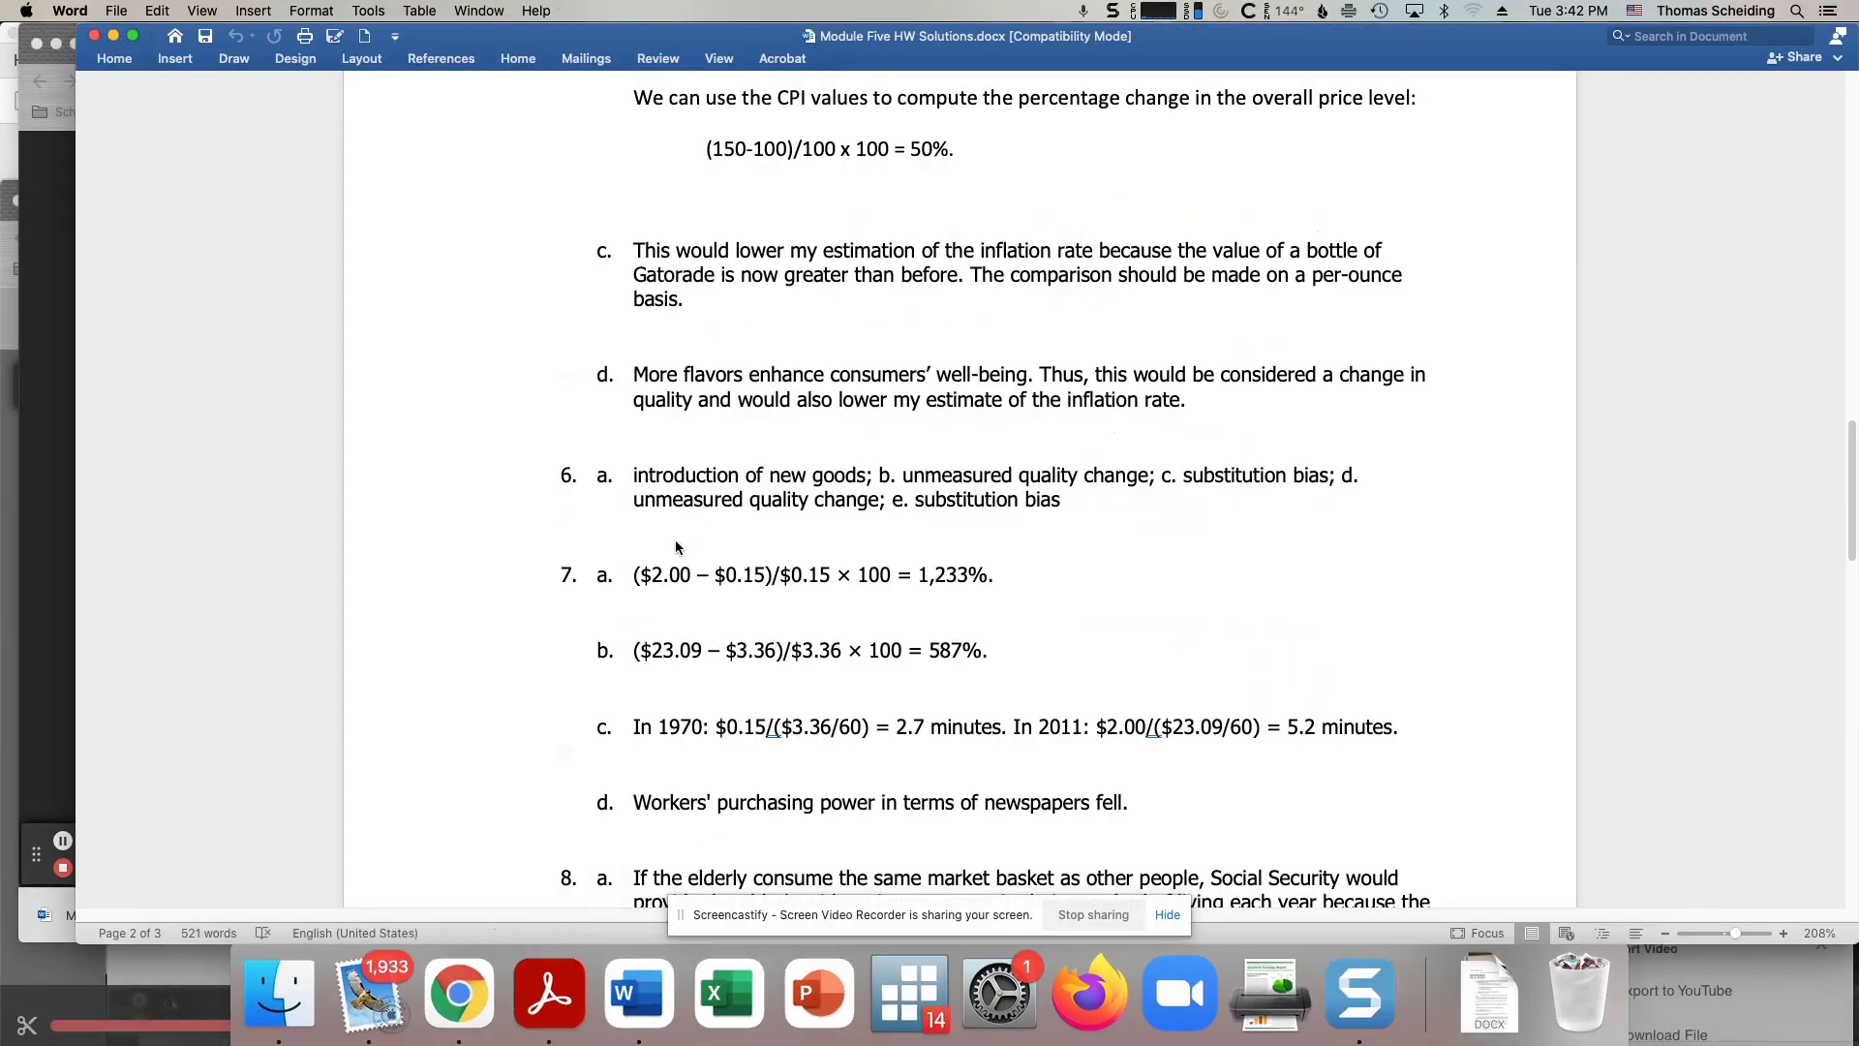
Scroll the answer key to show answers 8a and 8b on Social Security and health care.
scroll(676, 547, down, 8)
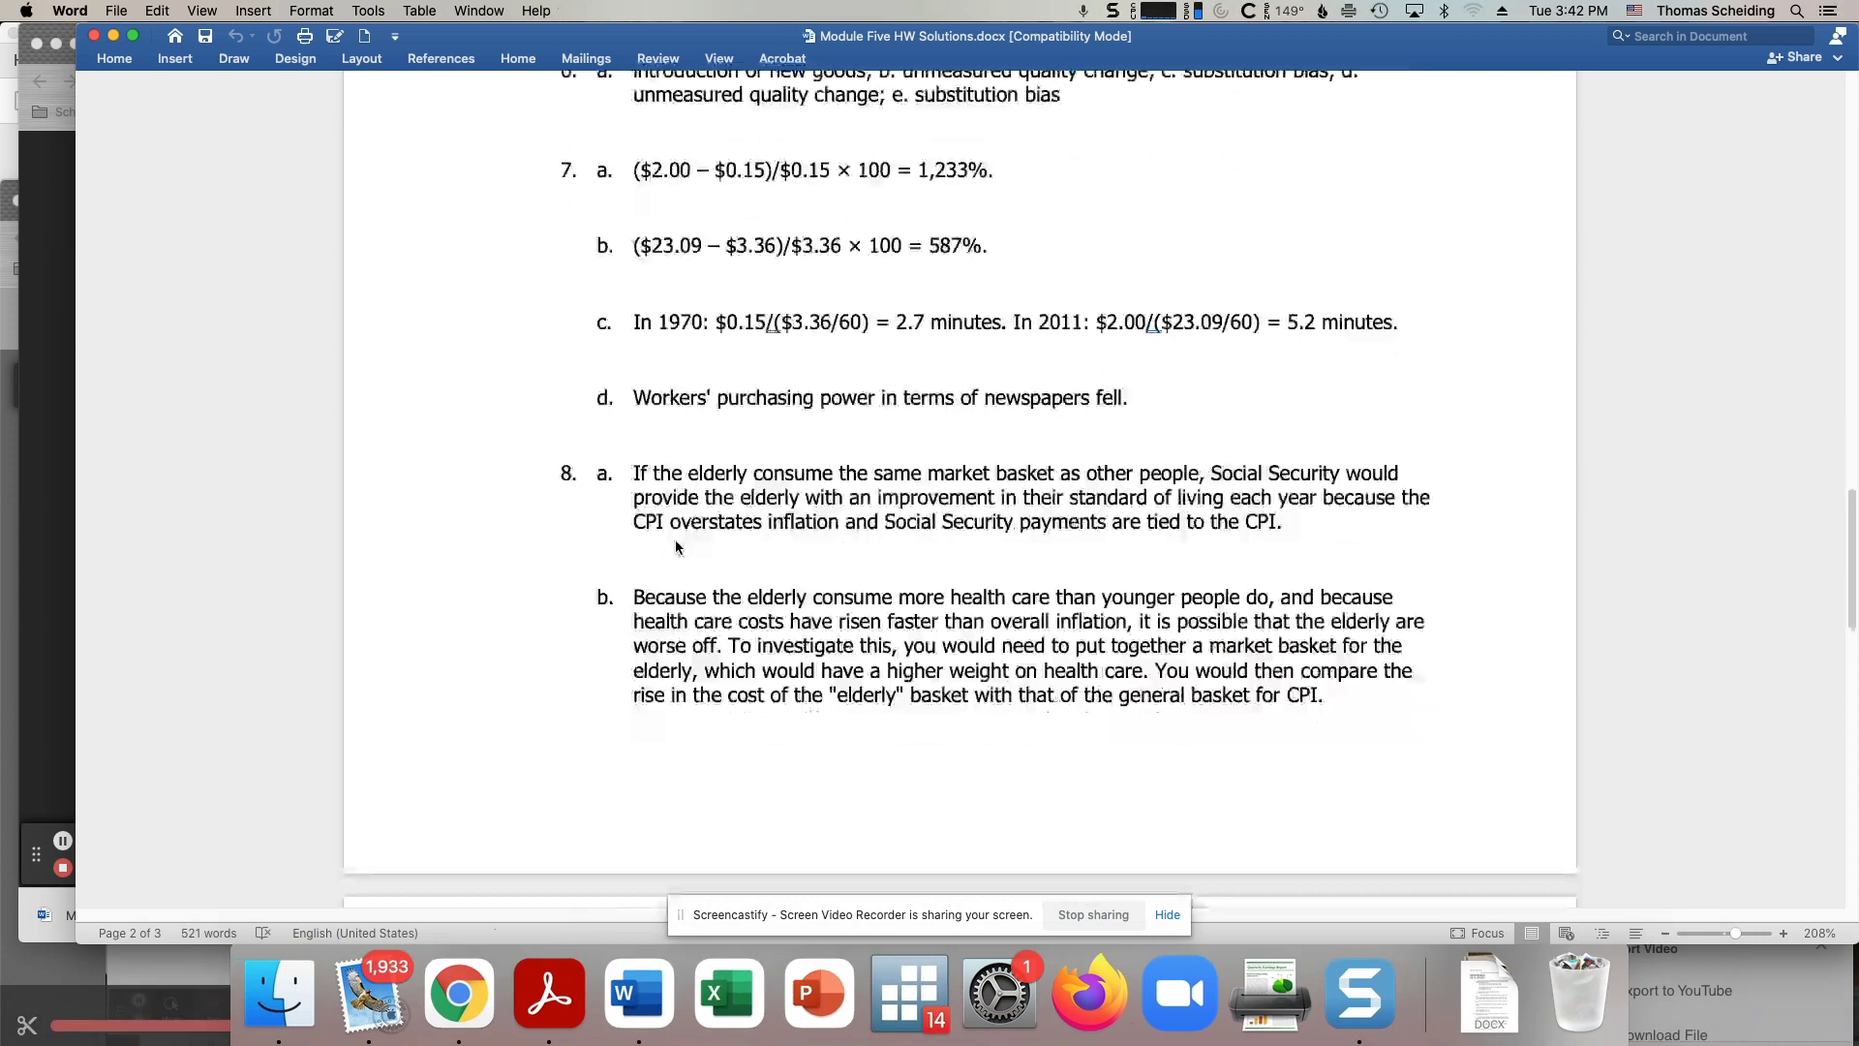